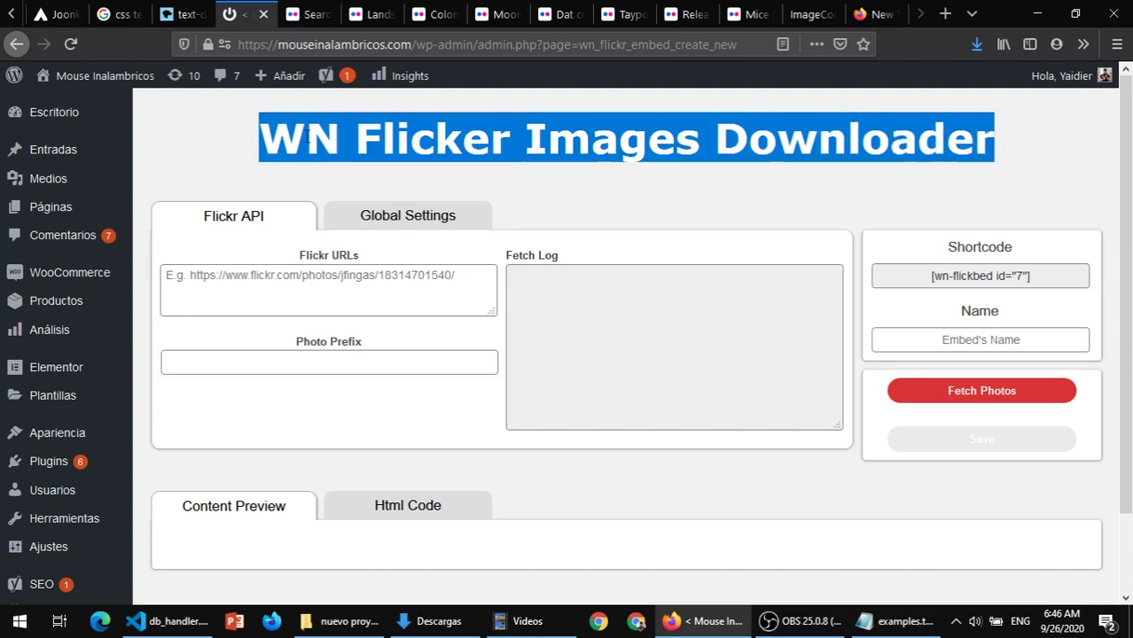
pyautogui.click(306, 140)
pyautogui.moveTo(263, 141); pyautogui.dragTo(991, 137)
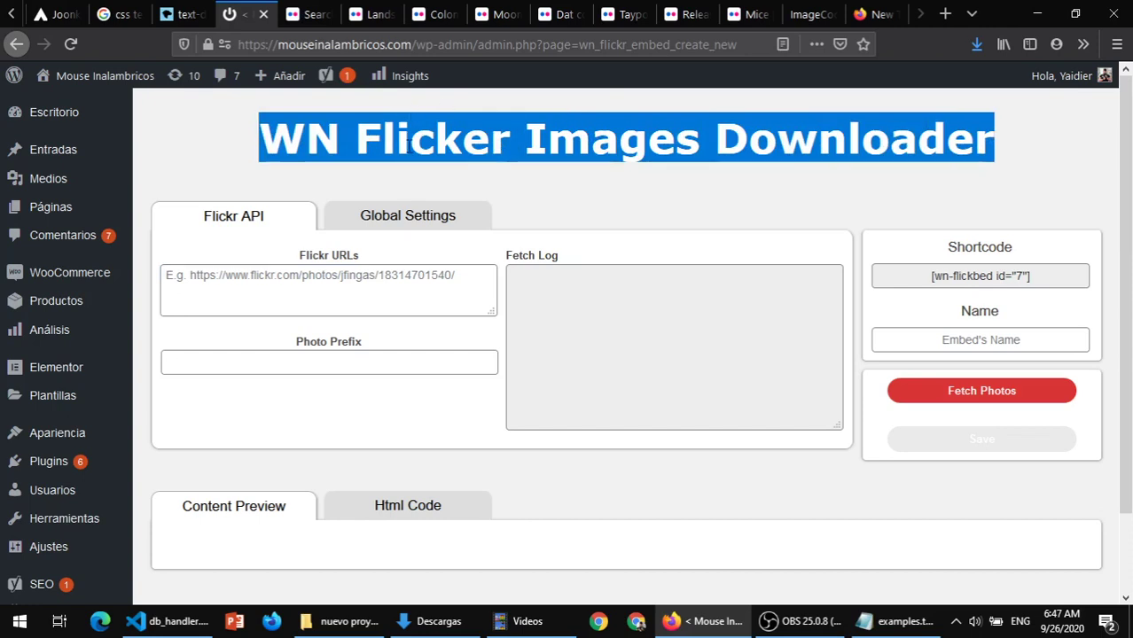
pyautogui.click(417, 142)
pyautogui.moveTo(366, 140); pyautogui.dragTo(504, 139)
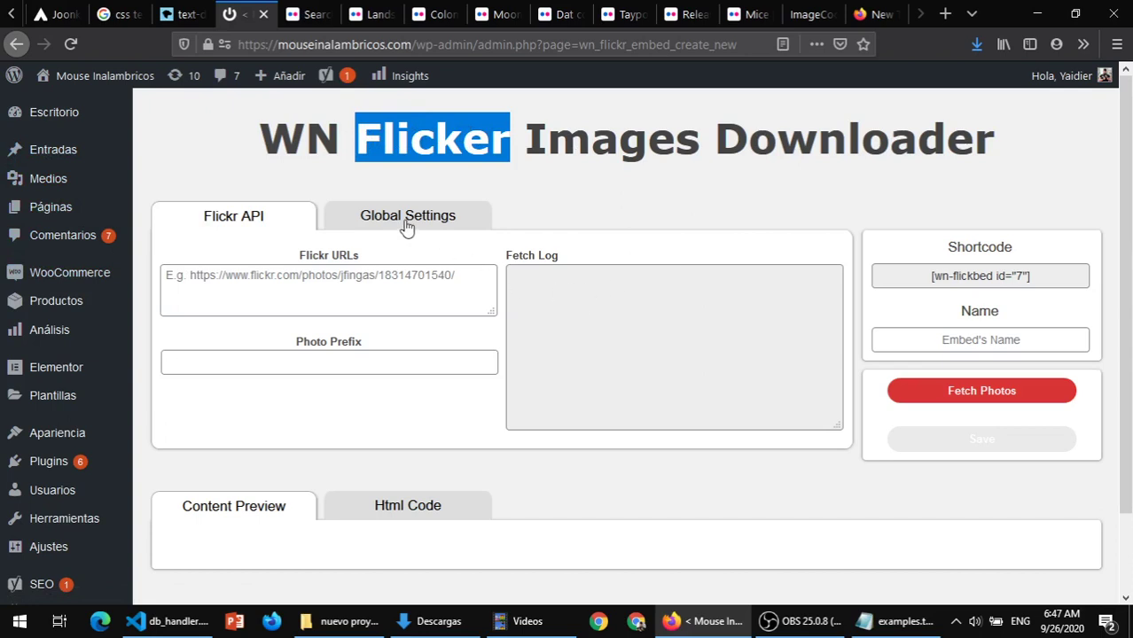
pyautogui.moveTo(264, 137); pyautogui.dragTo(820, 128)
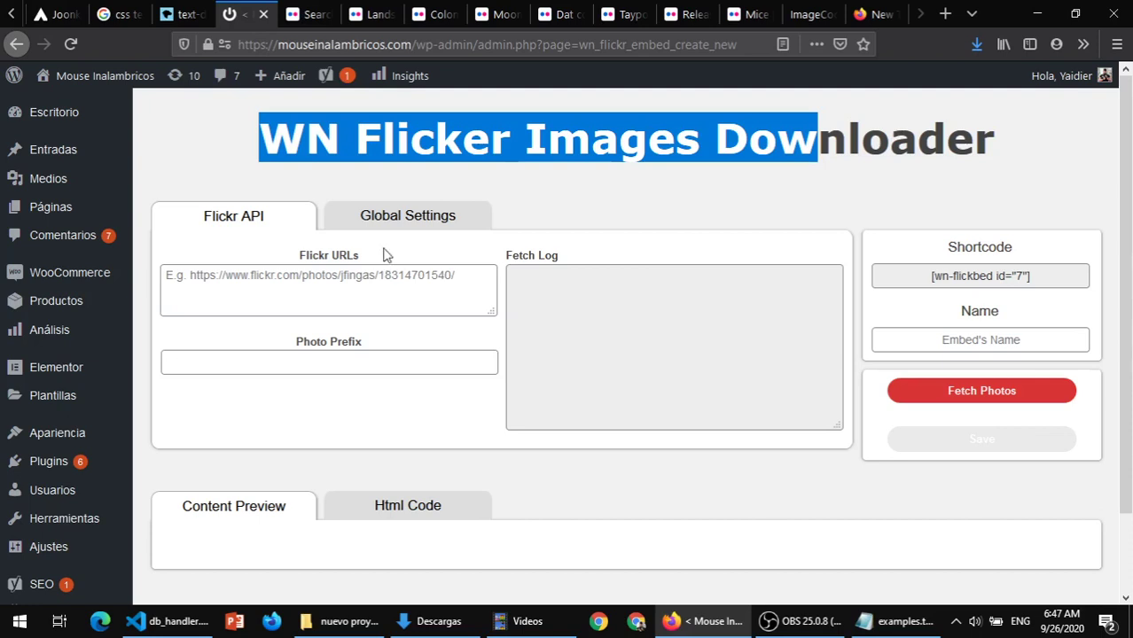
pyautogui.click(411, 142)
pyautogui.doubleClick(420, 146)
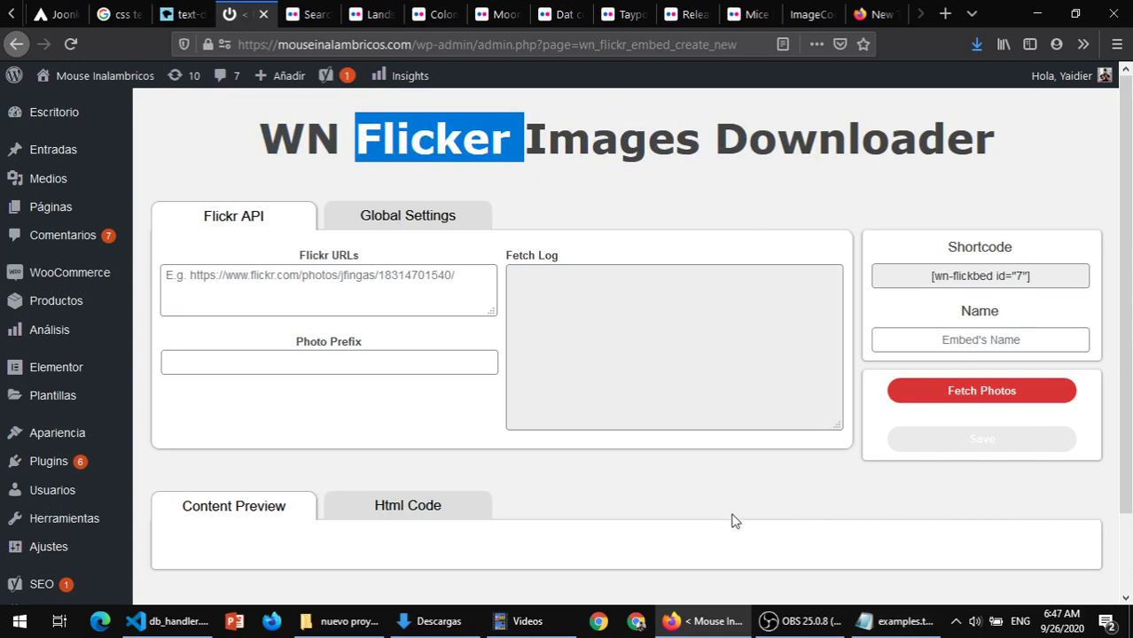
# - Check the Flickr photo URLs listed in the Notepad file examples.txt, then return to the Flickr URLs box
pyautogui.click(895, 620)
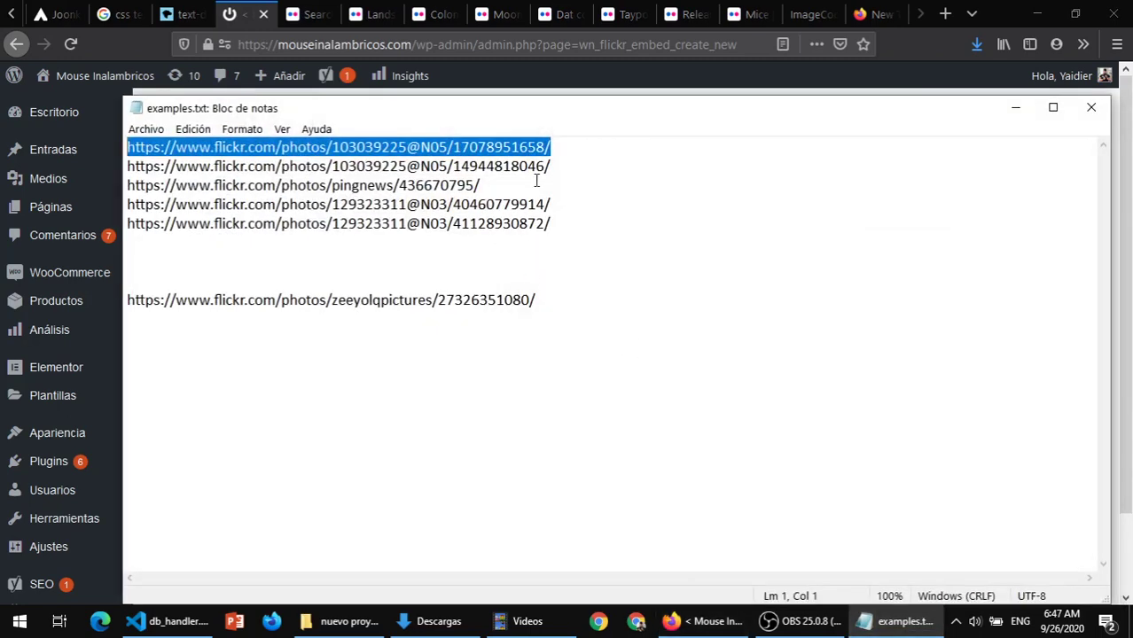
pyautogui.click(573, 149)
pyautogui.moveTo(576, 149); pyautogui.dragTo(312, 147)
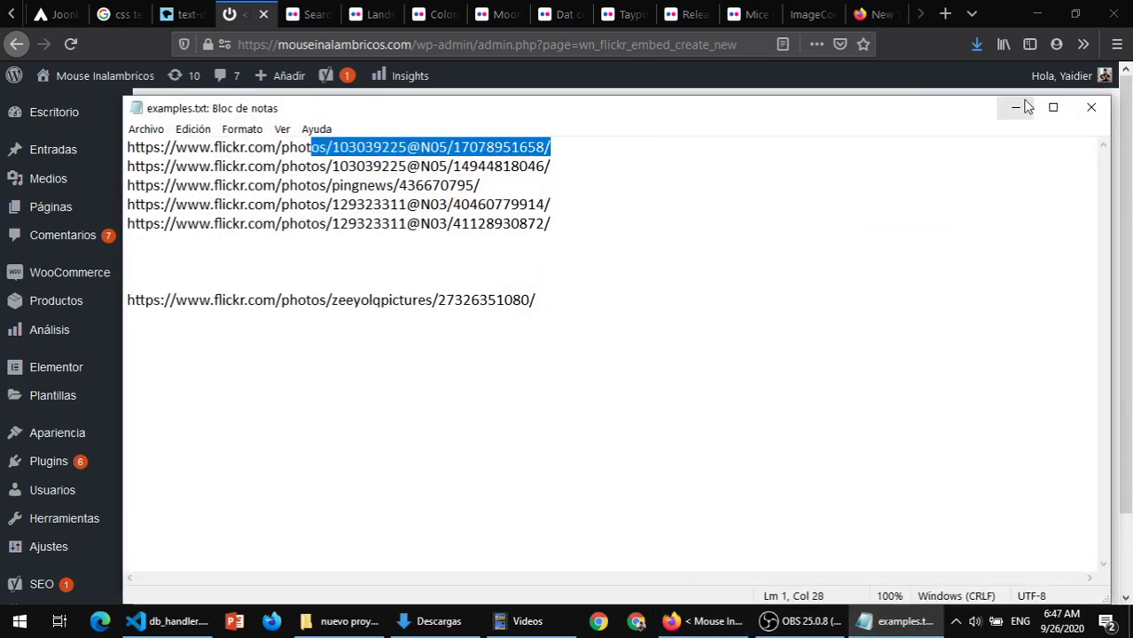
pyautogui.click(1019, 106)
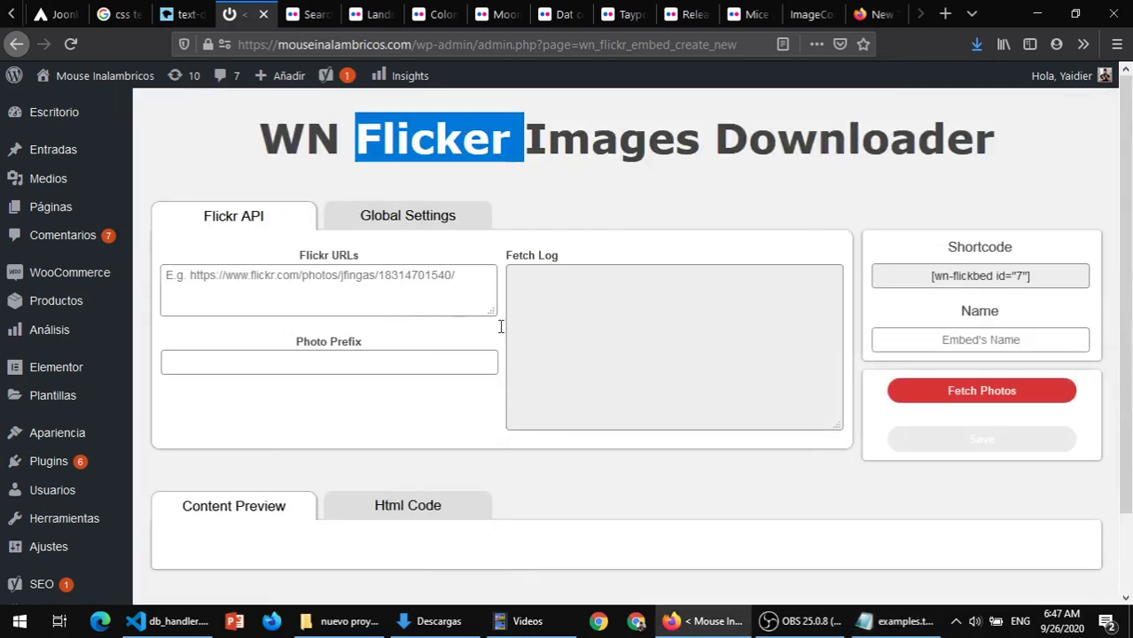
pyautogui.click(361, 280)
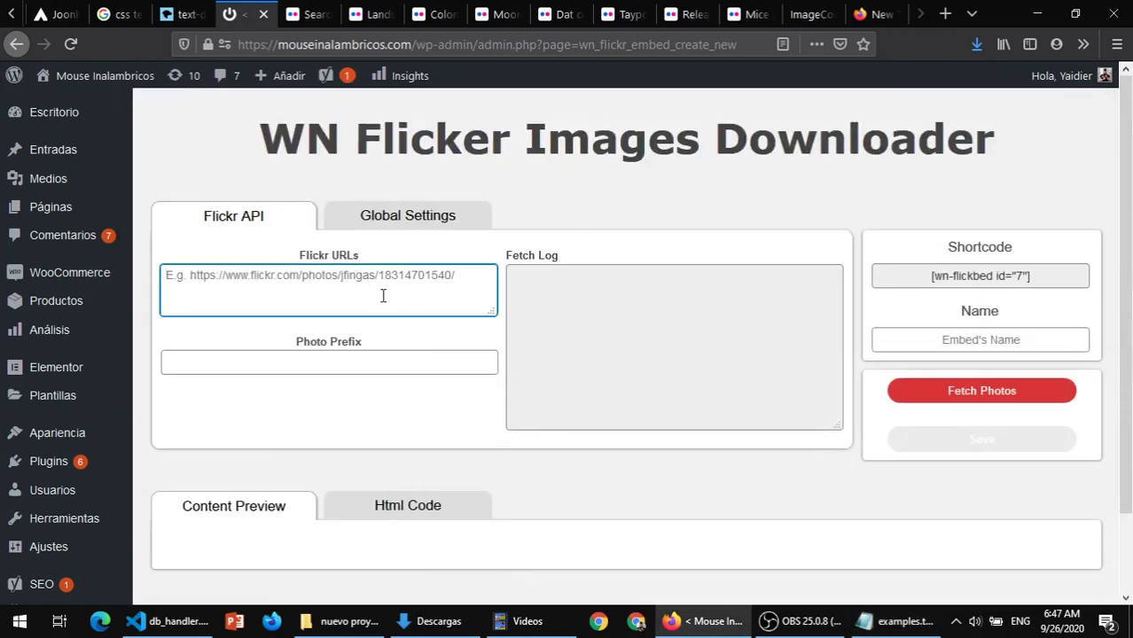
# - Examine the Colonnade Arch photo page on Flickr, including the image, its title and its license details
pyautogui.click(442, 15)
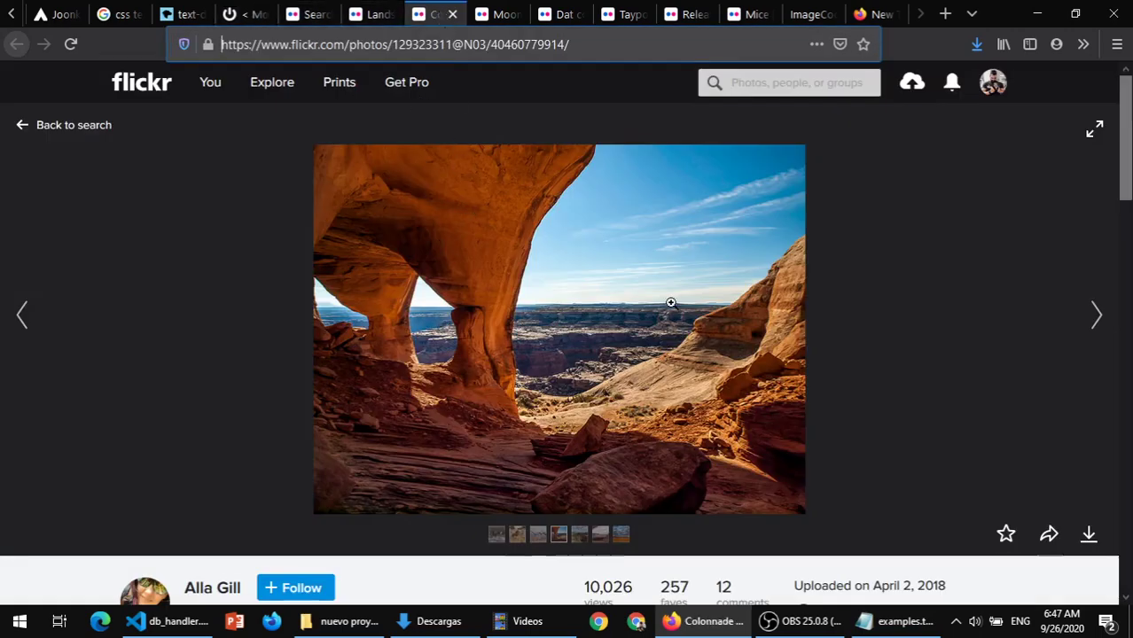
pyautogui.scroll(-3, 670, 303)
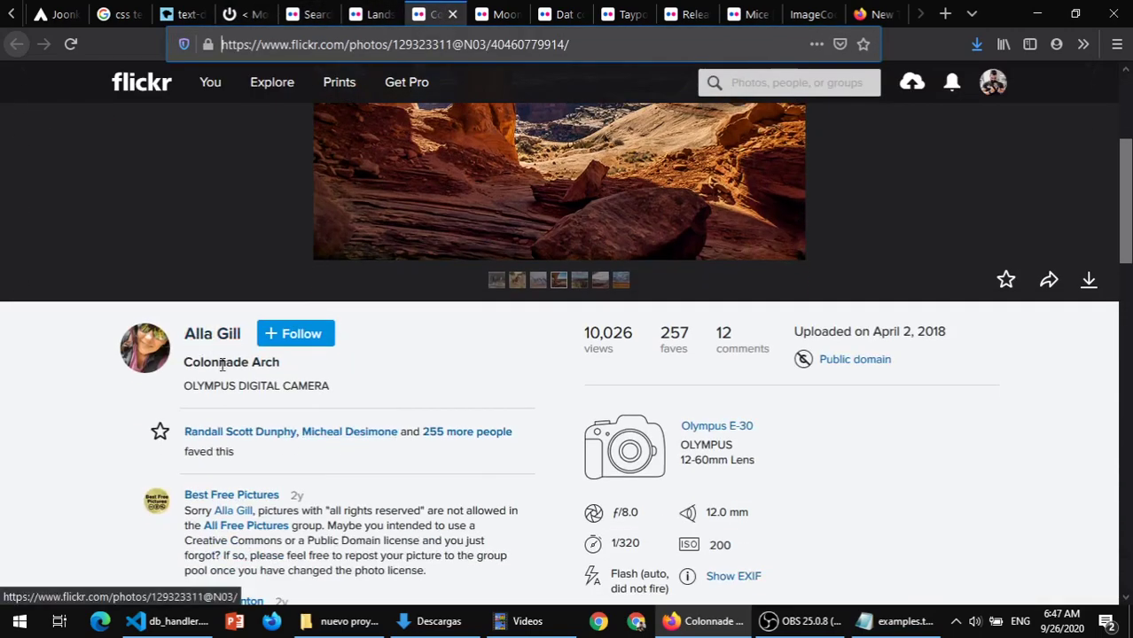
pyautogui.moveTo(185, 363); pyautogui.dragTo(285, 376)
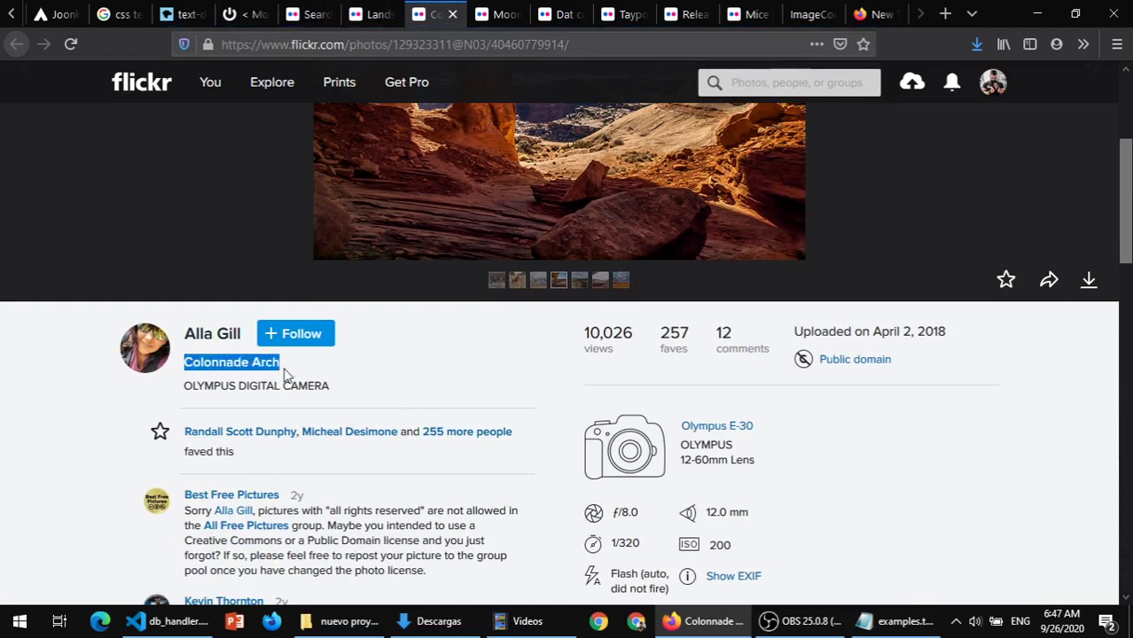
pyautogui.scroll(2, 496, 230)
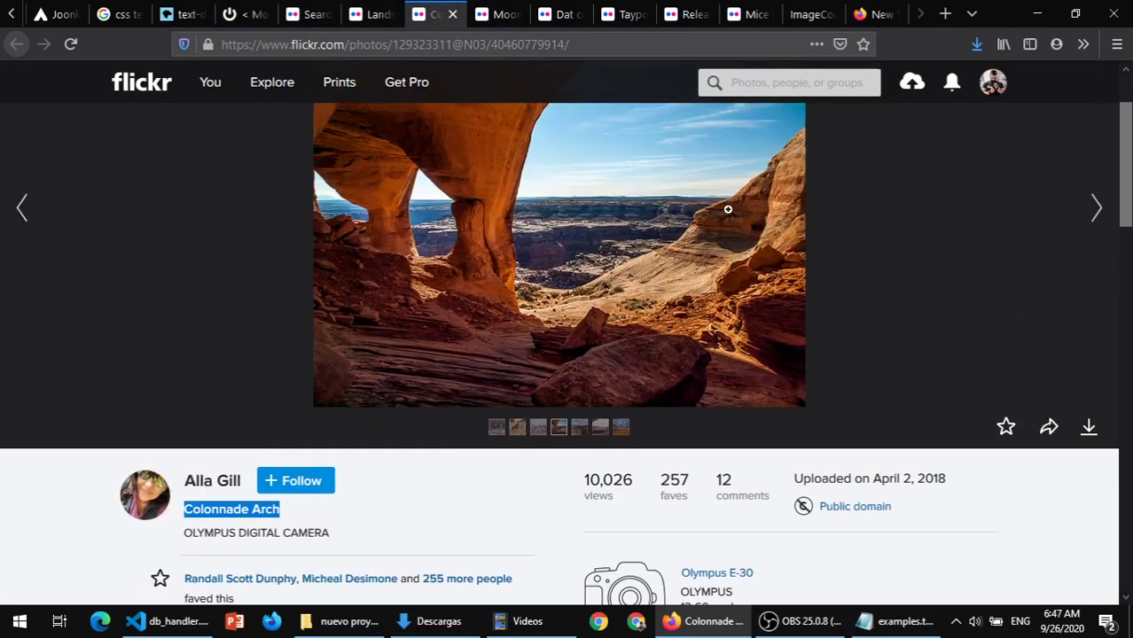
pyautogui.scroll(-2, 514, 205)
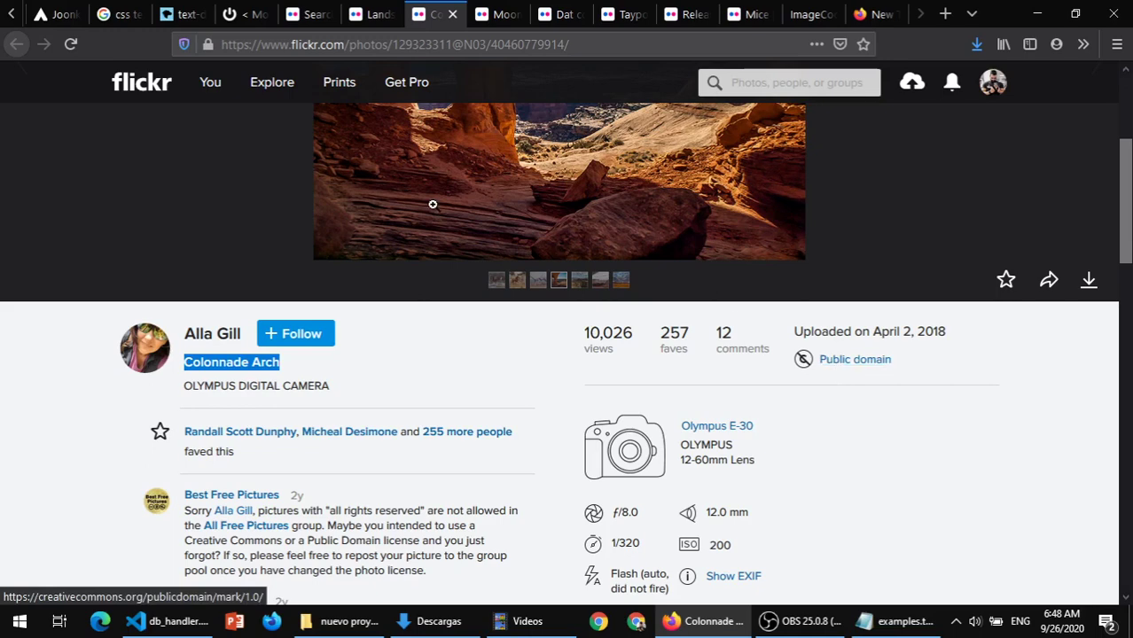
pyautogui.scroll(2, 791, 399)
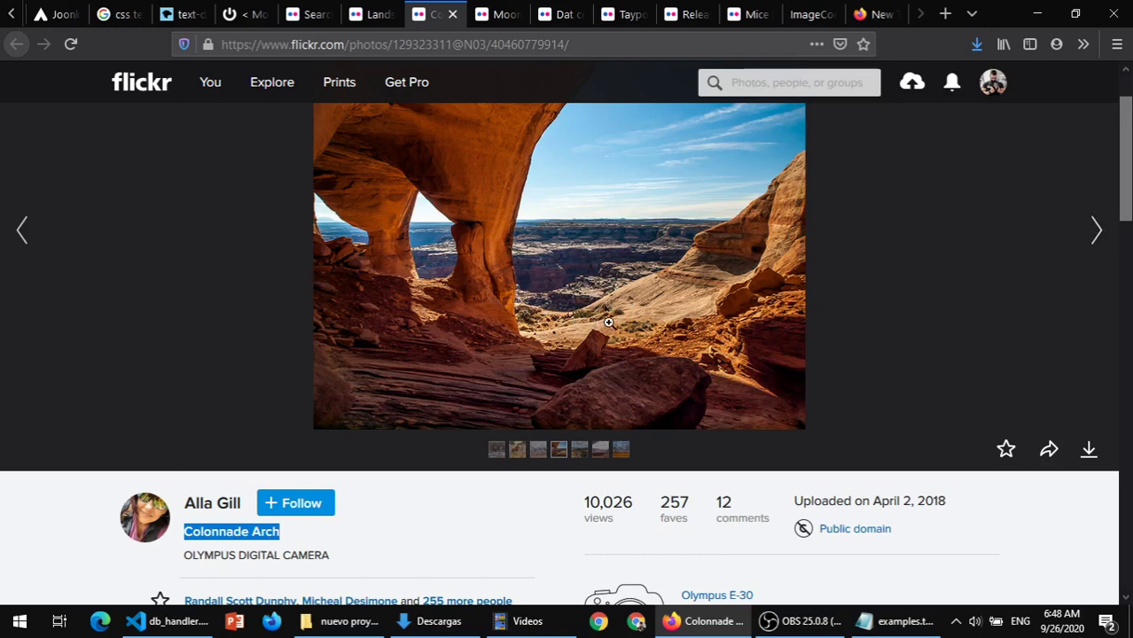
pyautogui.scroll(2, 609, 323)
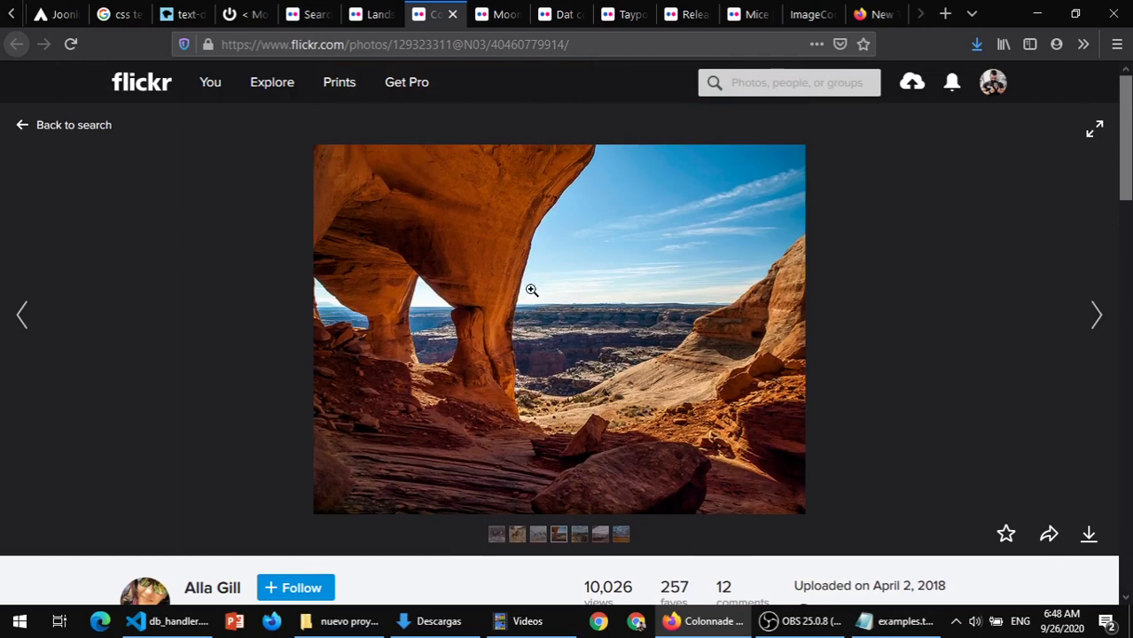
pyautogui.scroll(-4, 532, 291)
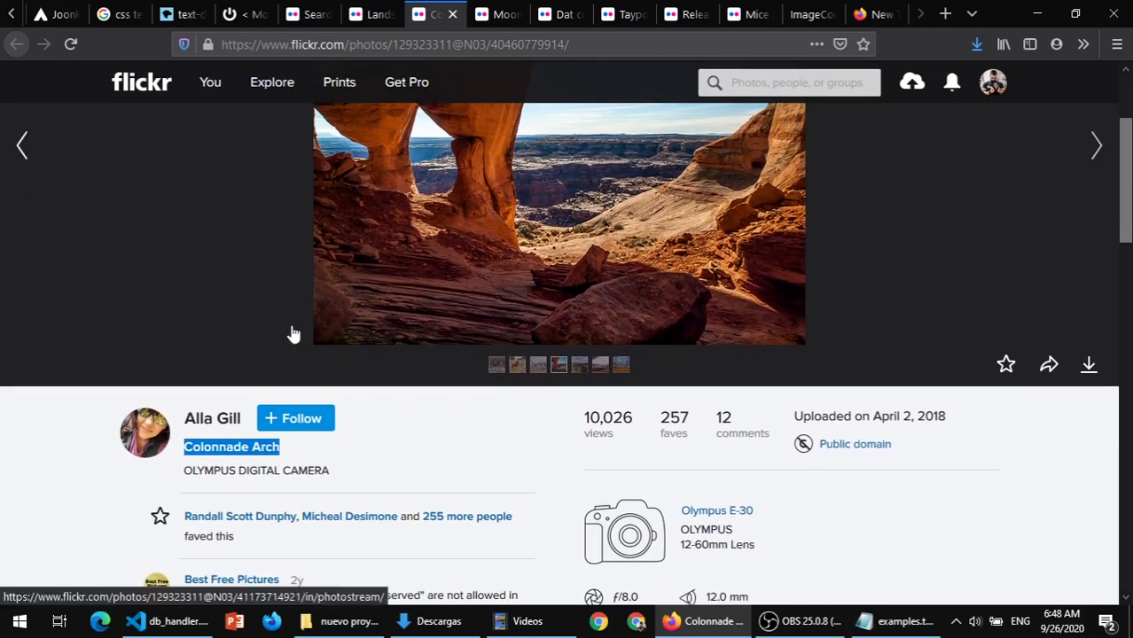
pyautogui.scroll(4, 248, 289)
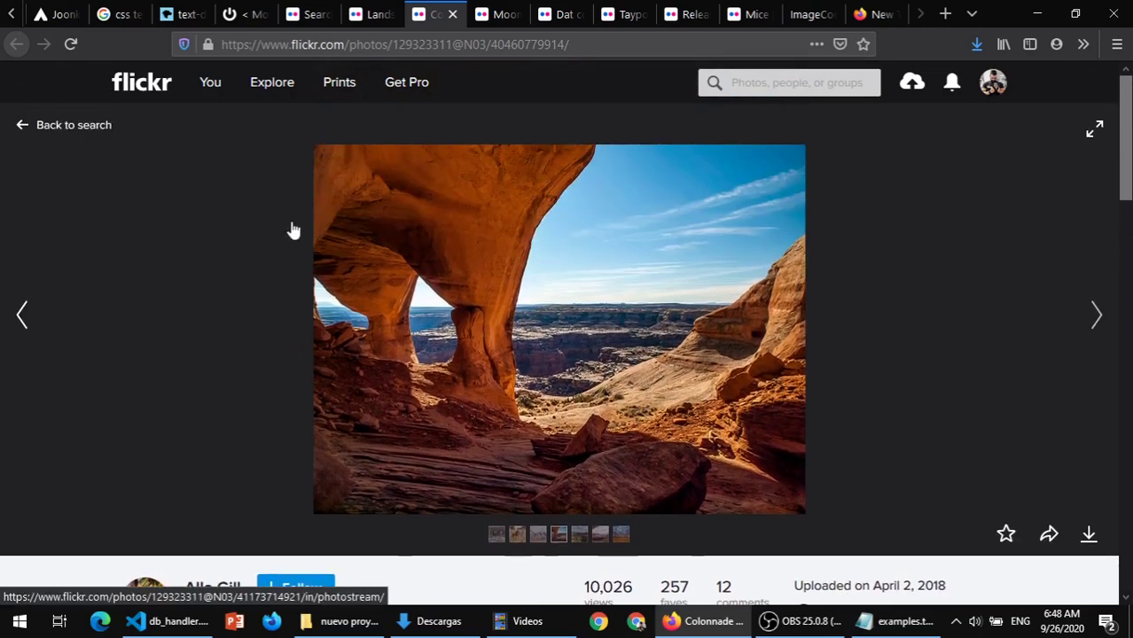
# - Return to the WN Flicker Images Downloader page and make the Flickr URLs box taller
pyautogui.click(373, 13)
pyautogui.click(316, 13)
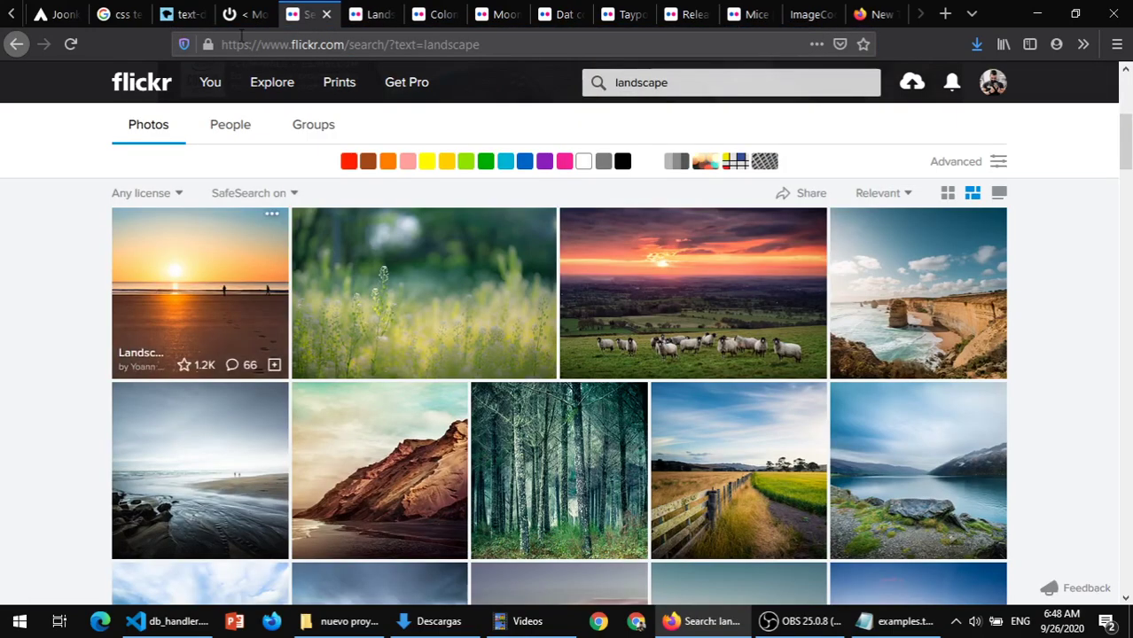
pyautogui.click(247, 15)
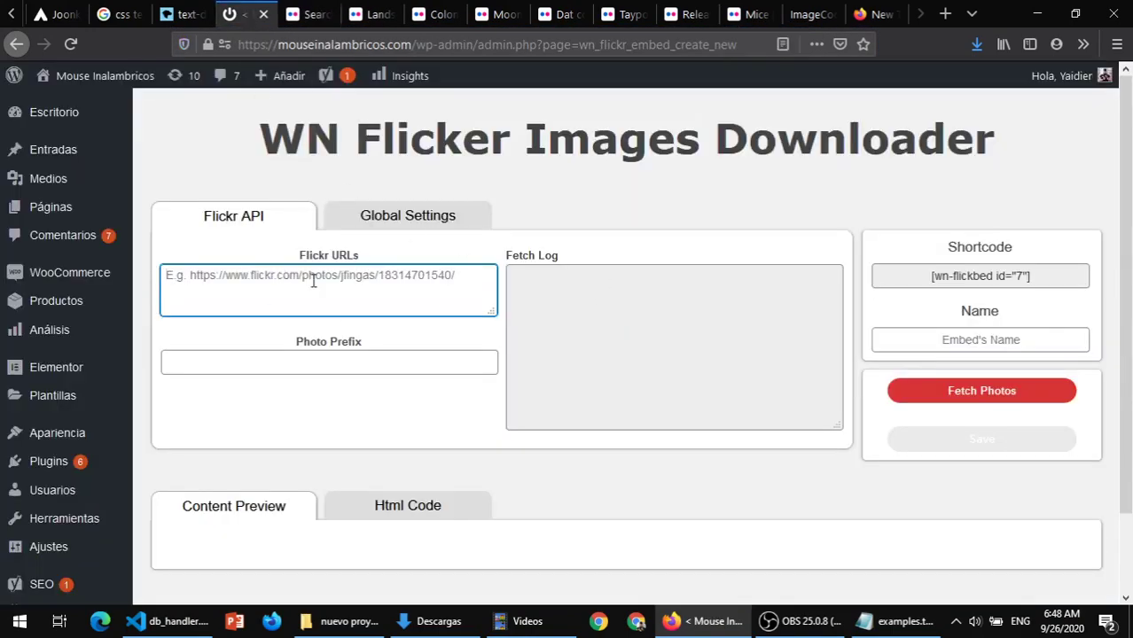
pyautogui.moveTo(494, 312); pyautogui.dragTo(498, 369)
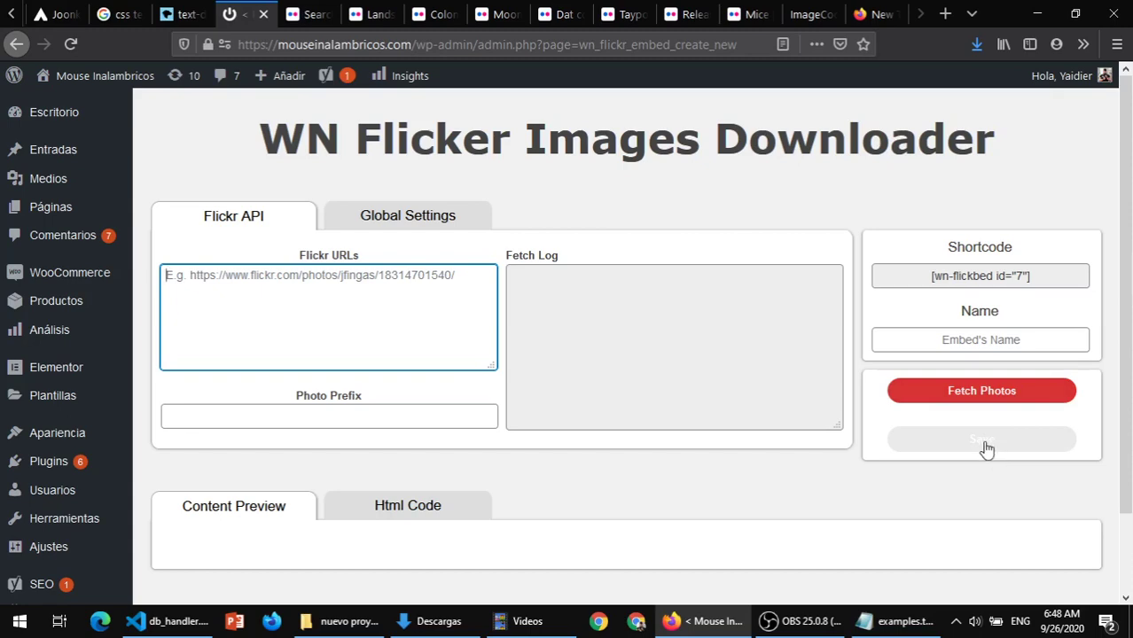
# - Copy the block of five Flickr photo URLs at the start of examples.txt in Notepad and return to the downloader page
pyautogui.click(881, 632)
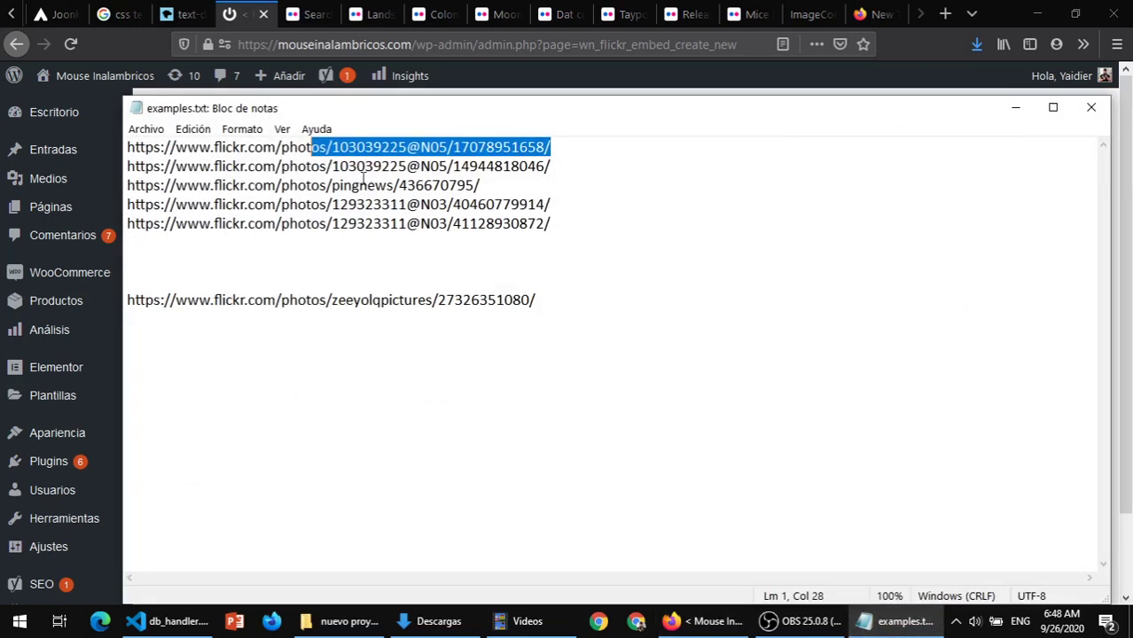
pyautogui.moveTo(574, 221); pyautogui.dragTo(39, 122)
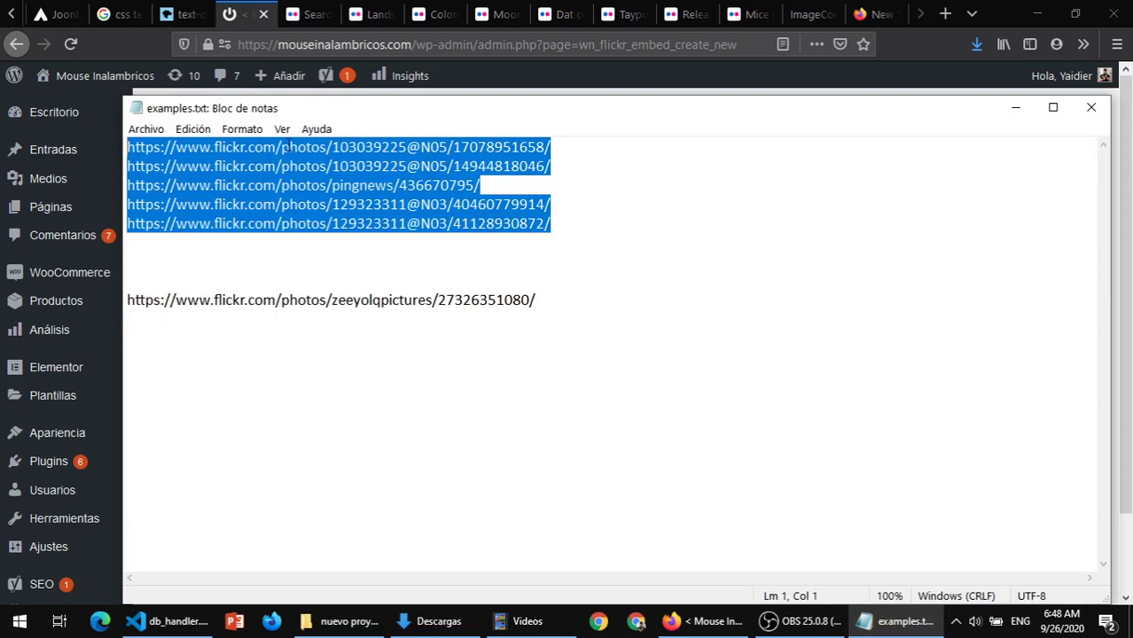
pyautogui.rightClick(280, 149)
pyautogui.click(314, 202)
pyautogui.click(1016, 108)
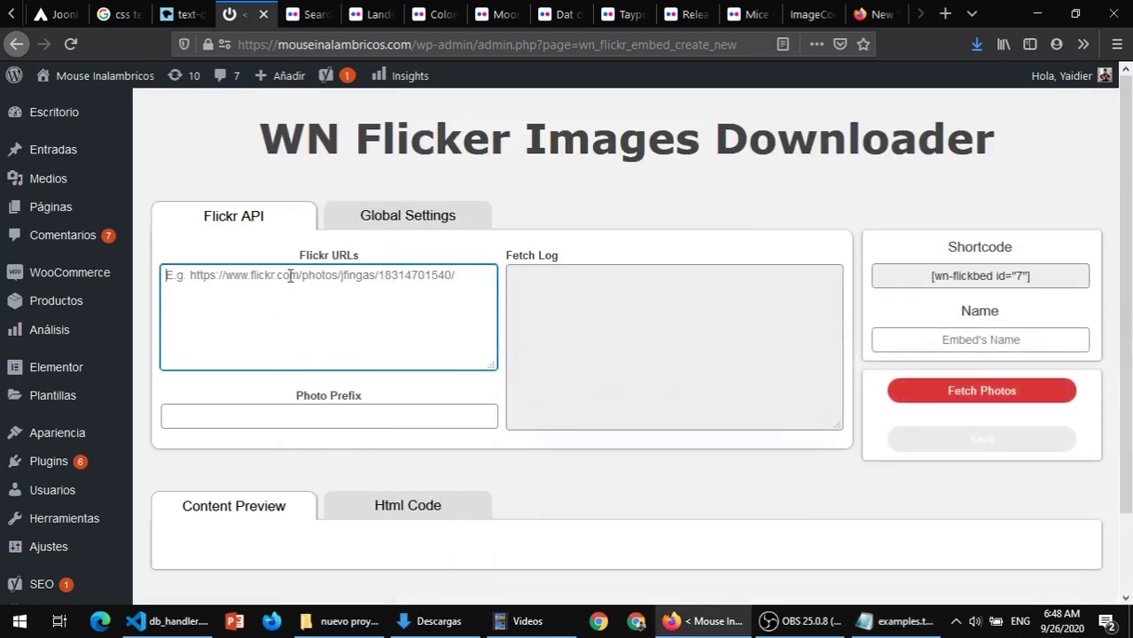
# - Paste the five copied photo URLs into the enlarged Flickr URLs box and fetch the photos
pyautogui.rightClick(212, 278)
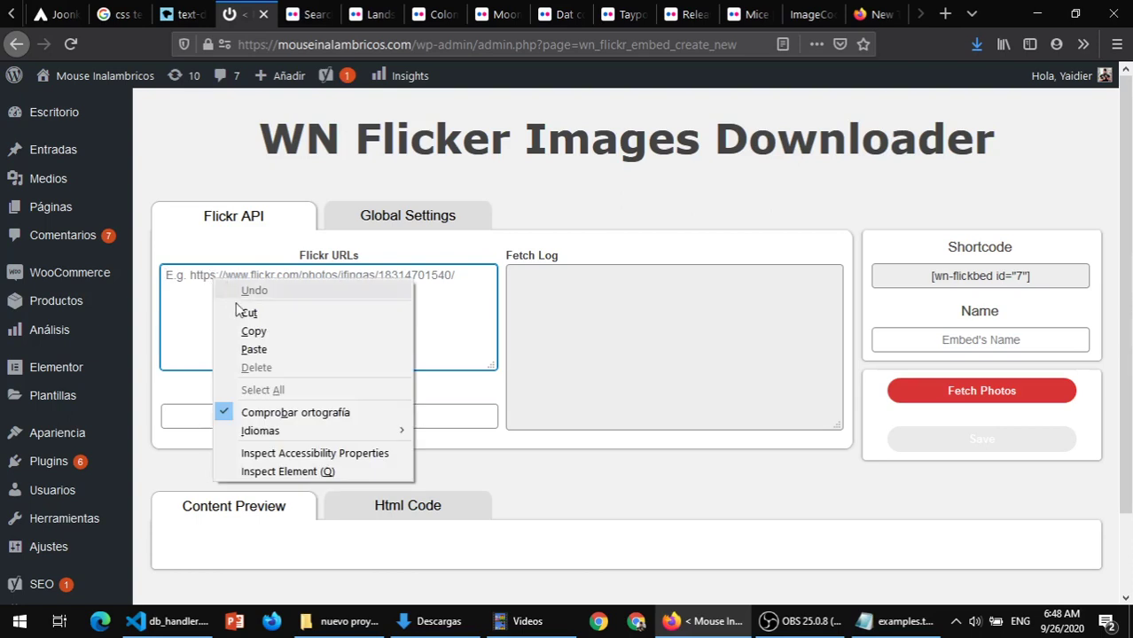
pyautogui.click(250, 357)
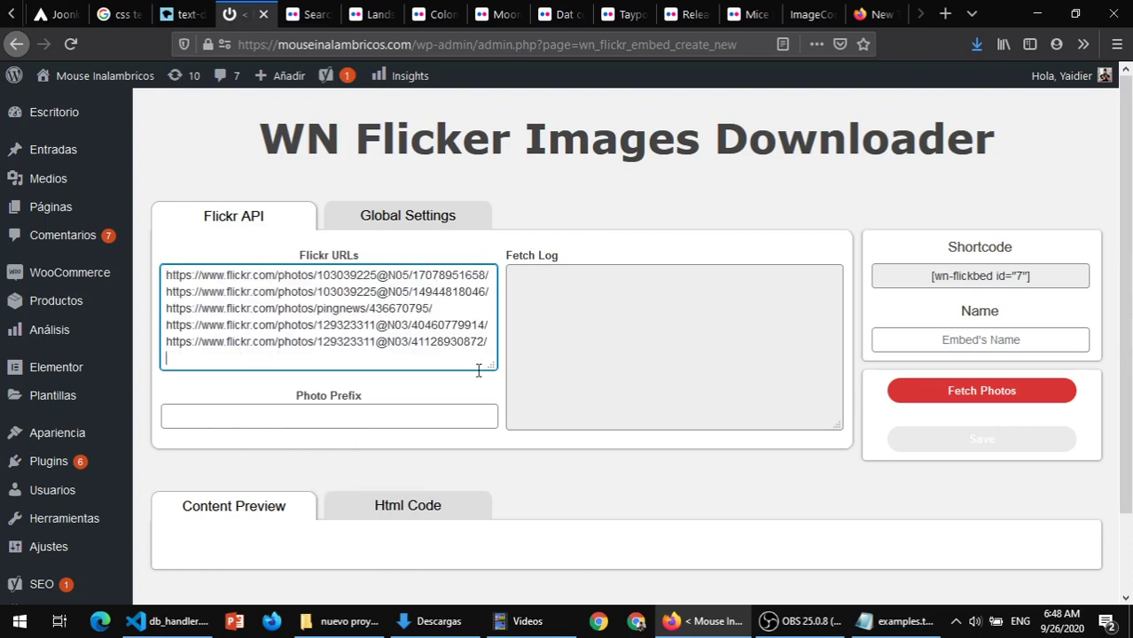
pyautogui.moveTo(494, 367); pyautogui.dragTo(494, 383)
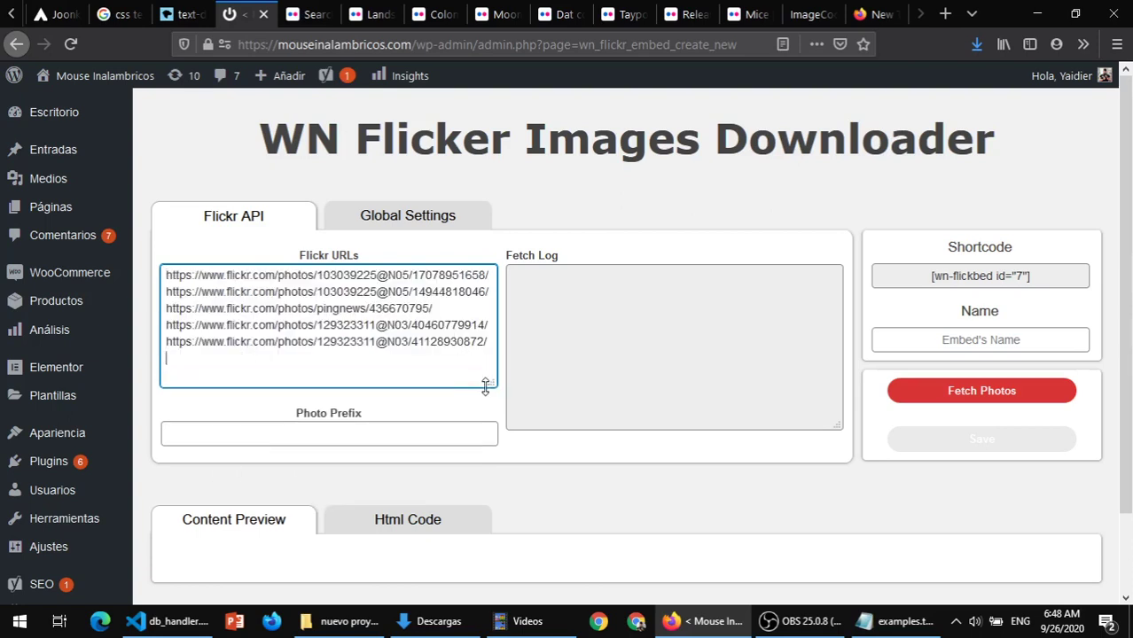
pyautogui.click(967, 401)
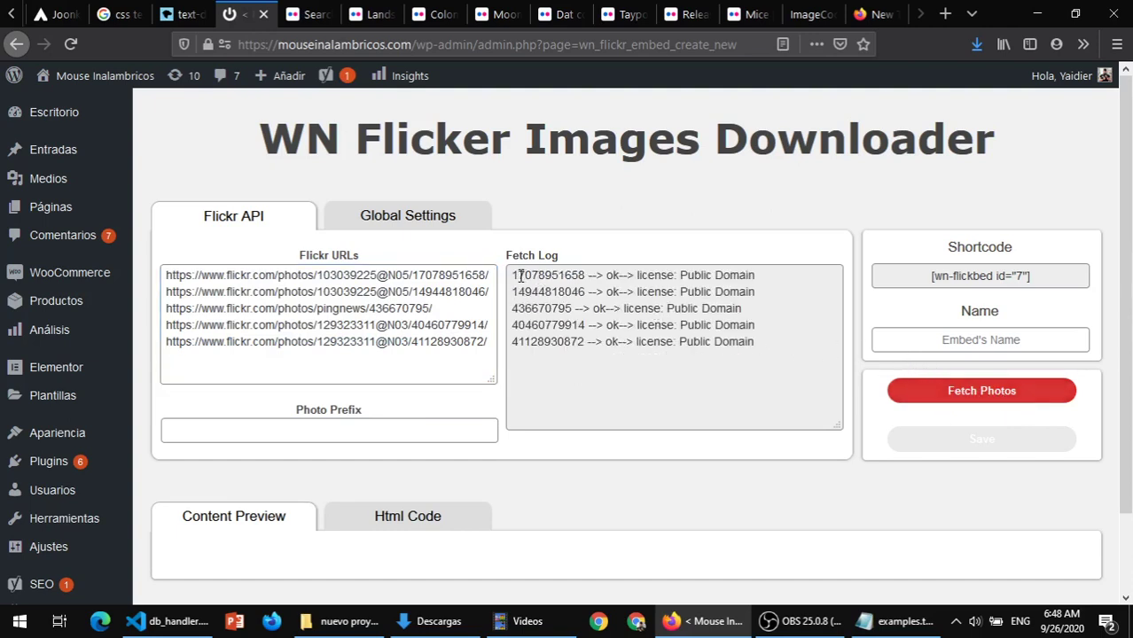
# - Examine the Fetch Log entries for each photo's ID, fetch status and license, comparing them with the URLs in examples.txt
pyautogui.moveTo(521, 277); pyautogui.dragTo(629, 275)
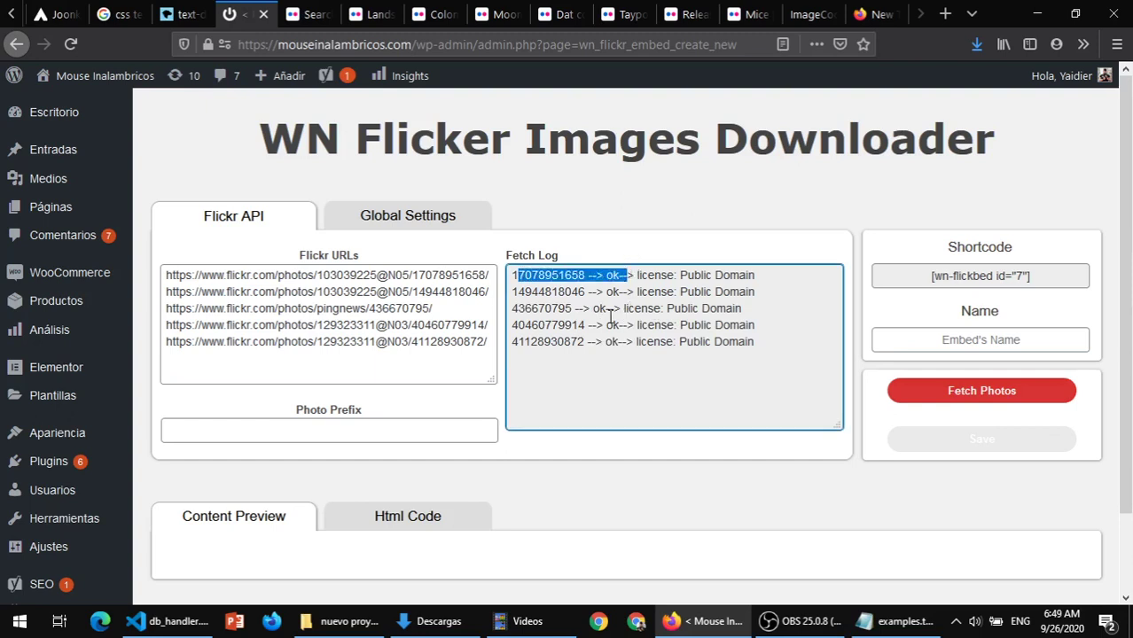
pyautogui.click(605, 284)
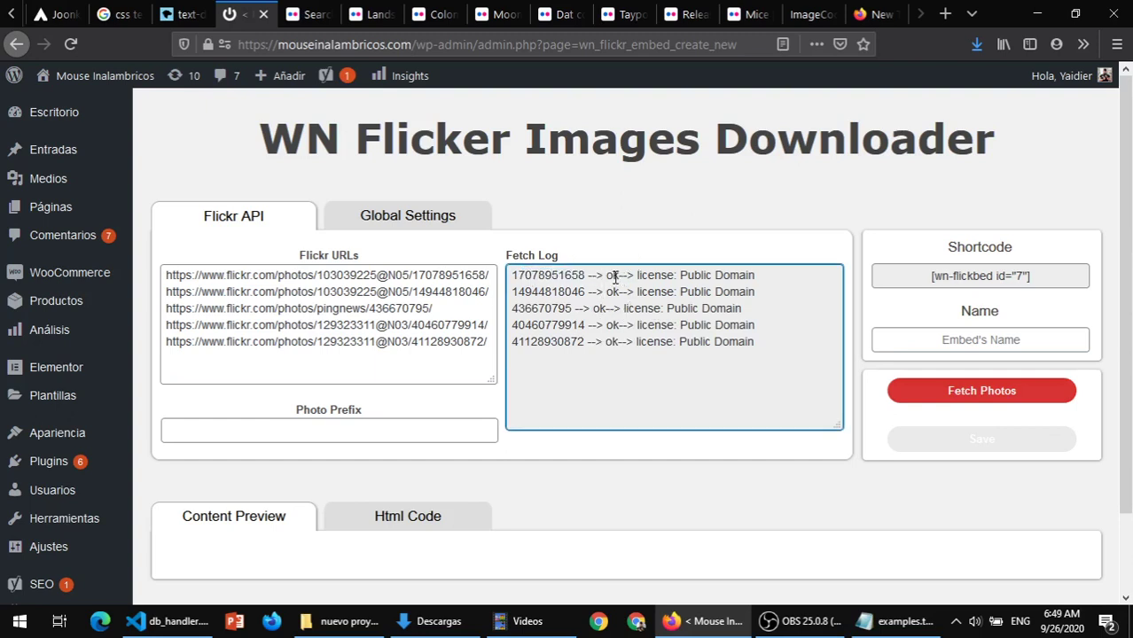
pyautogui.moveTo(613, 277); pyautogui.dragTo(608, 297)
pyautogui.click(926, 626)
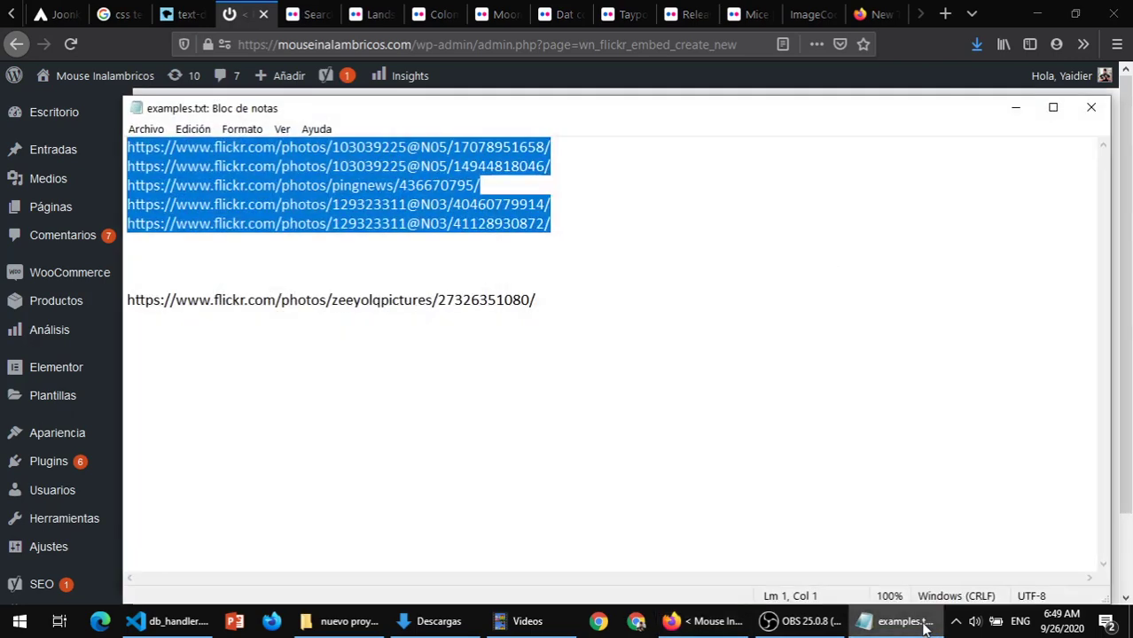
pyautogui.click(926, 626)
pyautogui.moveTo(743, 342); pyautogui.dragTo(512, 267)
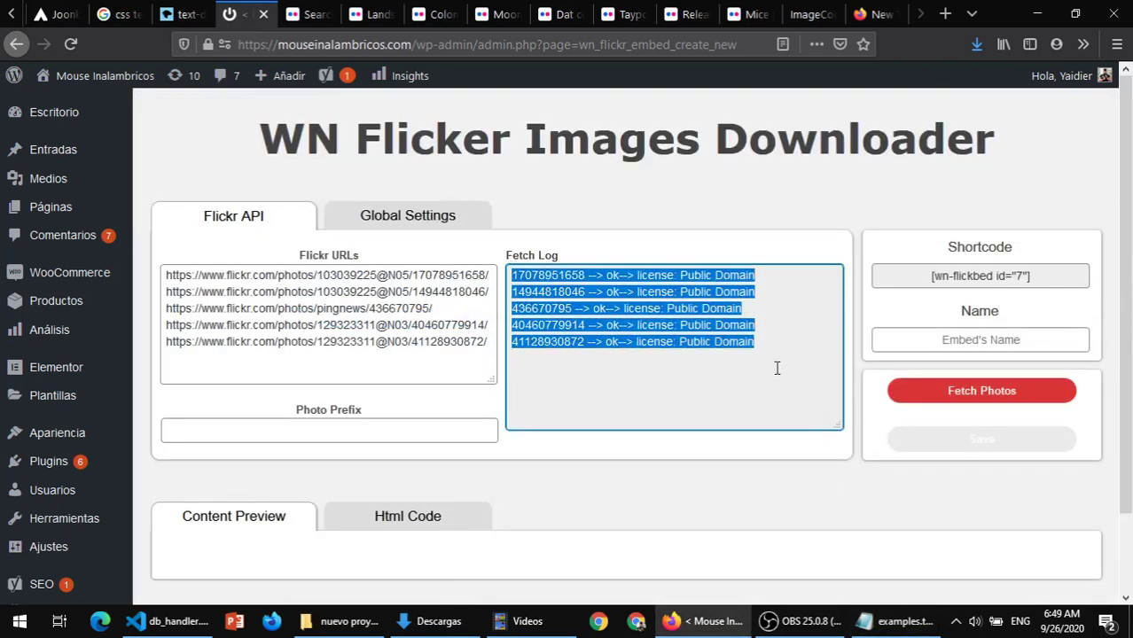
pyautogui.click(697, 277)
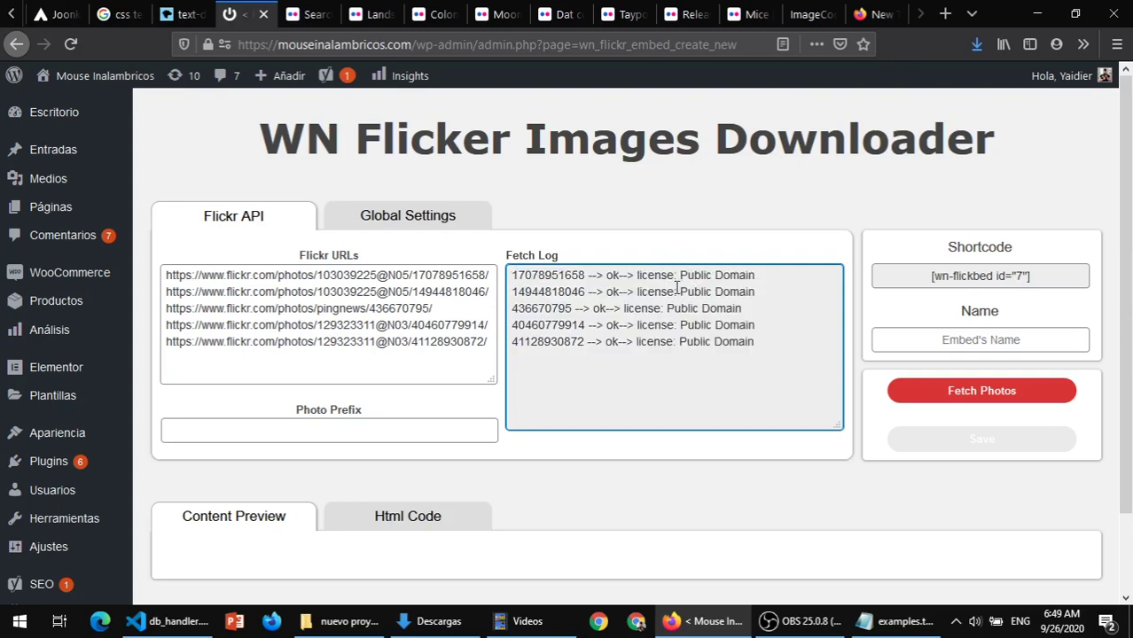
pyautogui.moveTo(682, 275); pyautogui.dragTo(763, 280)
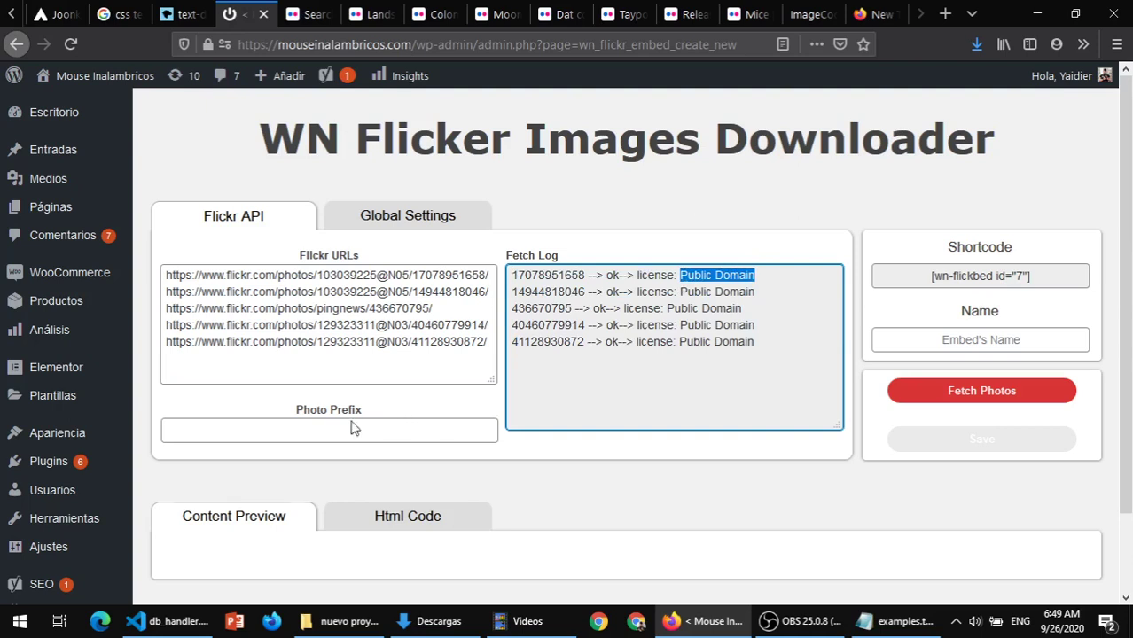
pyautogui.click(760, 344)
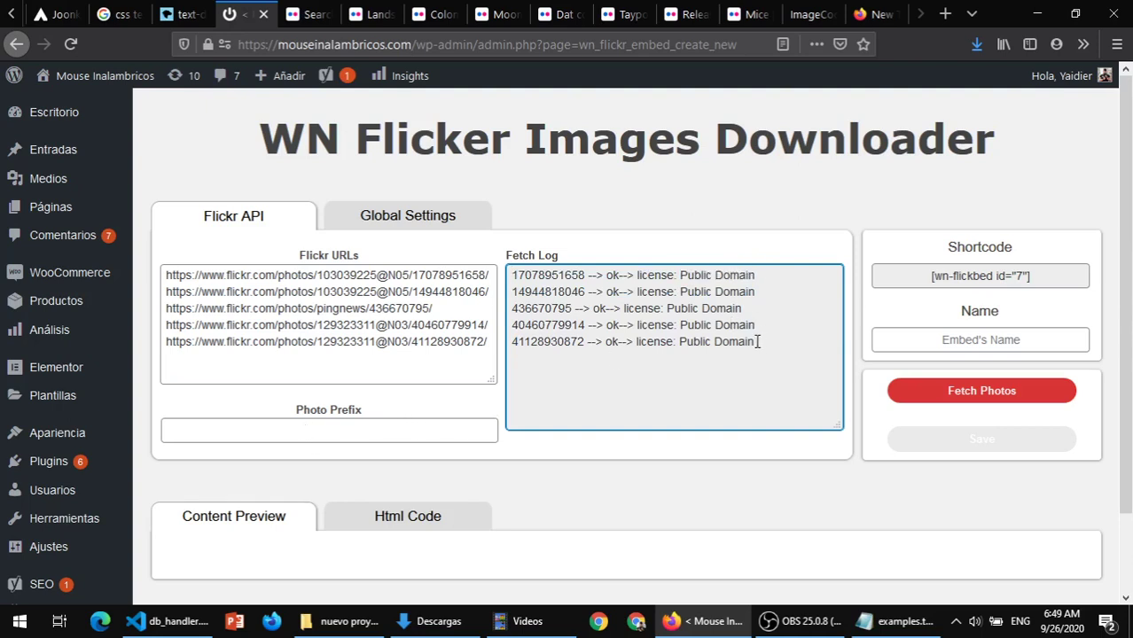
pyautogui.moveTo(758, 342); pyautogui.dragTo(492, 266)
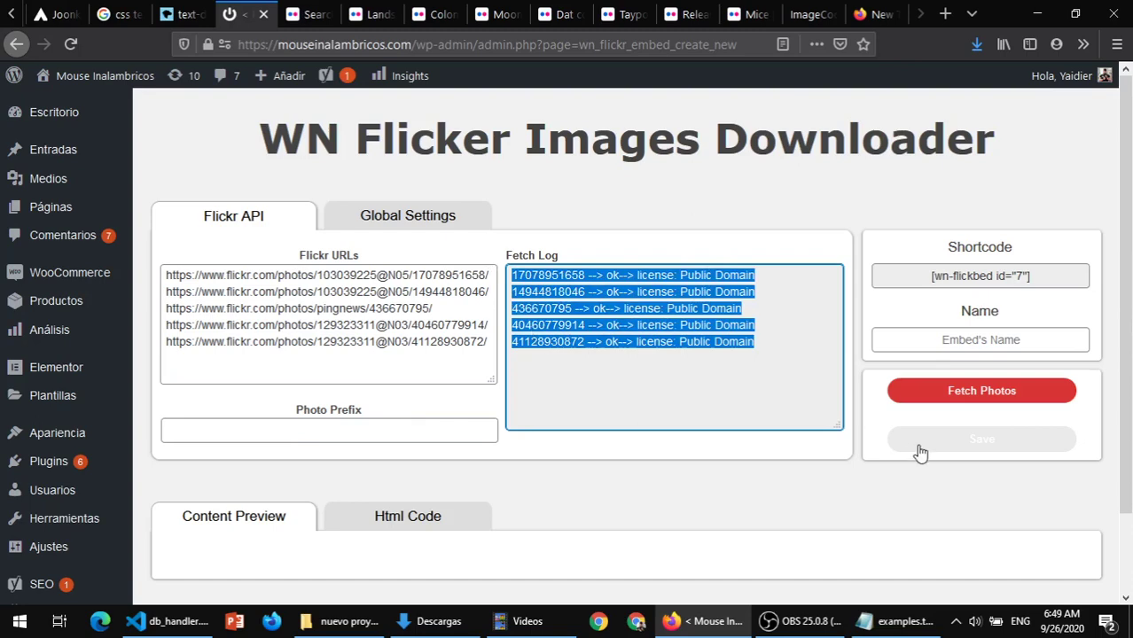
# - Enter "landscpaes" as the photo prefix for the fetched Flickr images
pyautogui.click(358, 432)
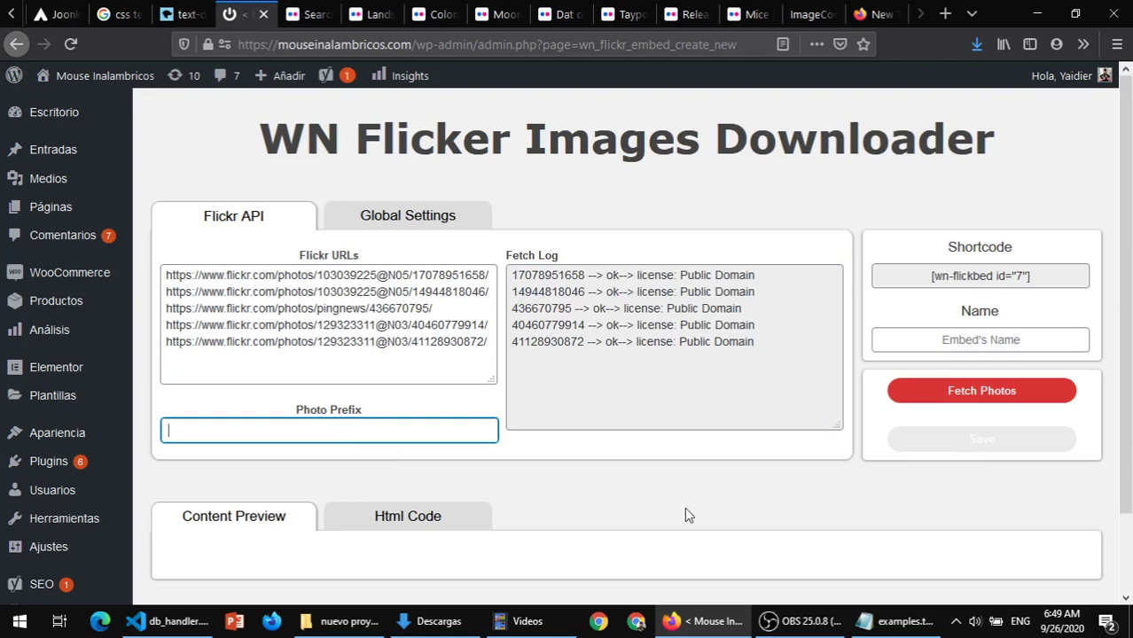
pyautogui.click(878, 621)
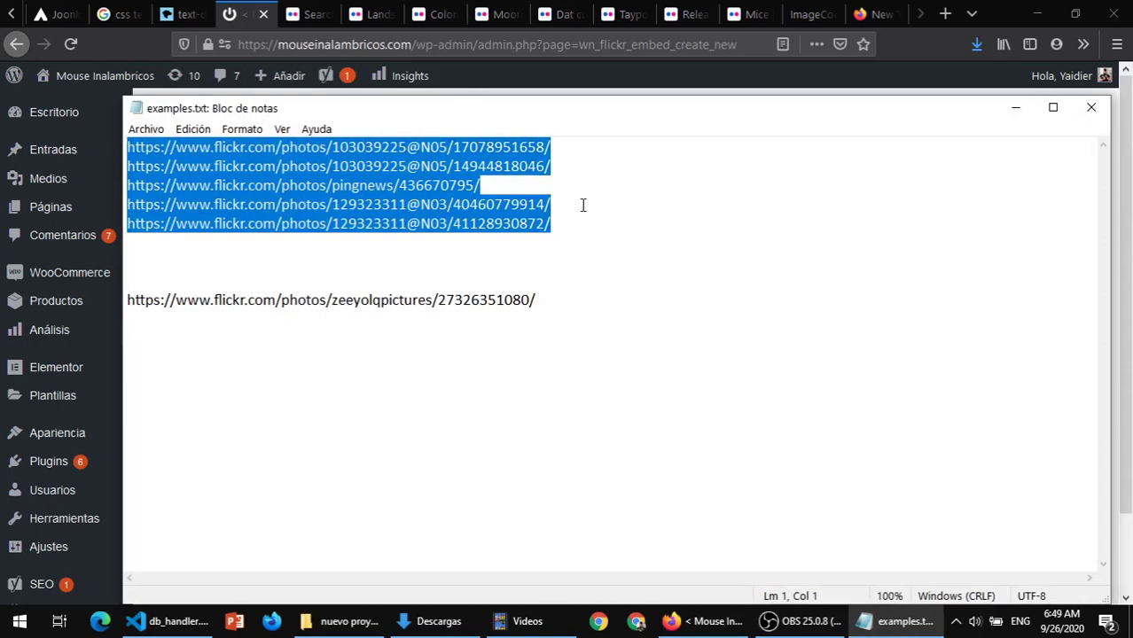
pyautogui.click(1016, 107)
pyautogui.click(410, 422)
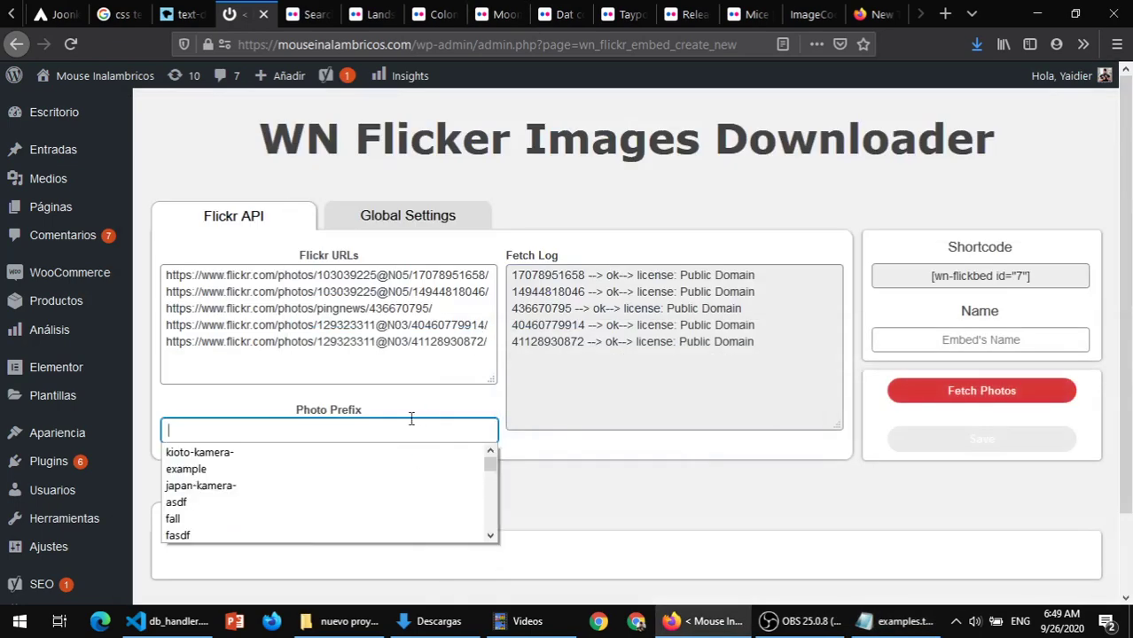
pyautogui.click(390, 430)
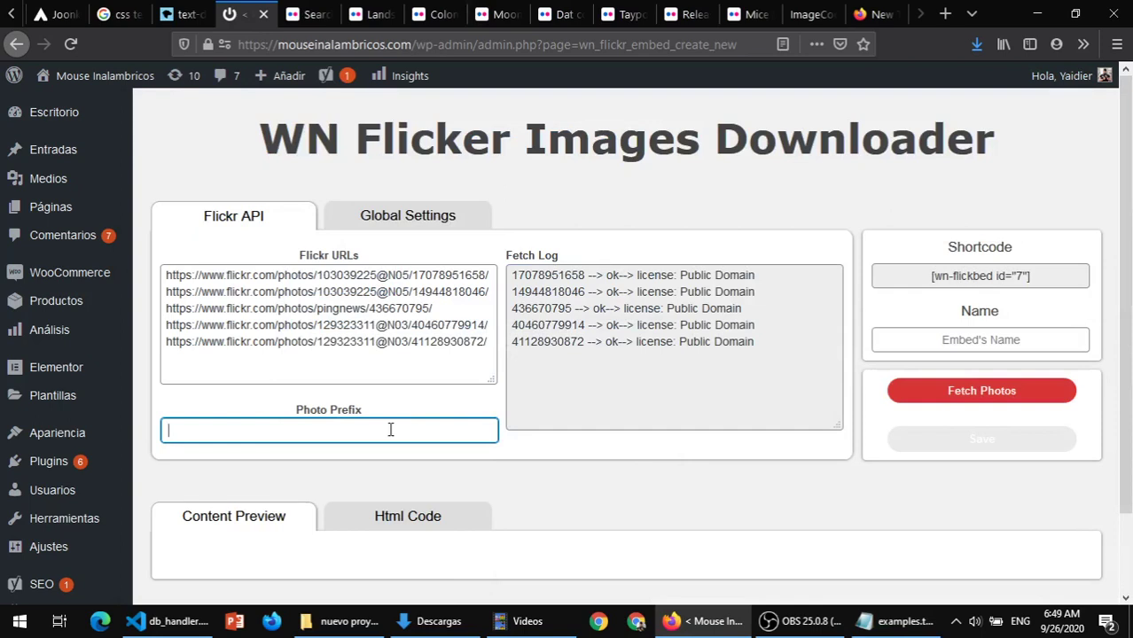
pyautogui.write('lands')
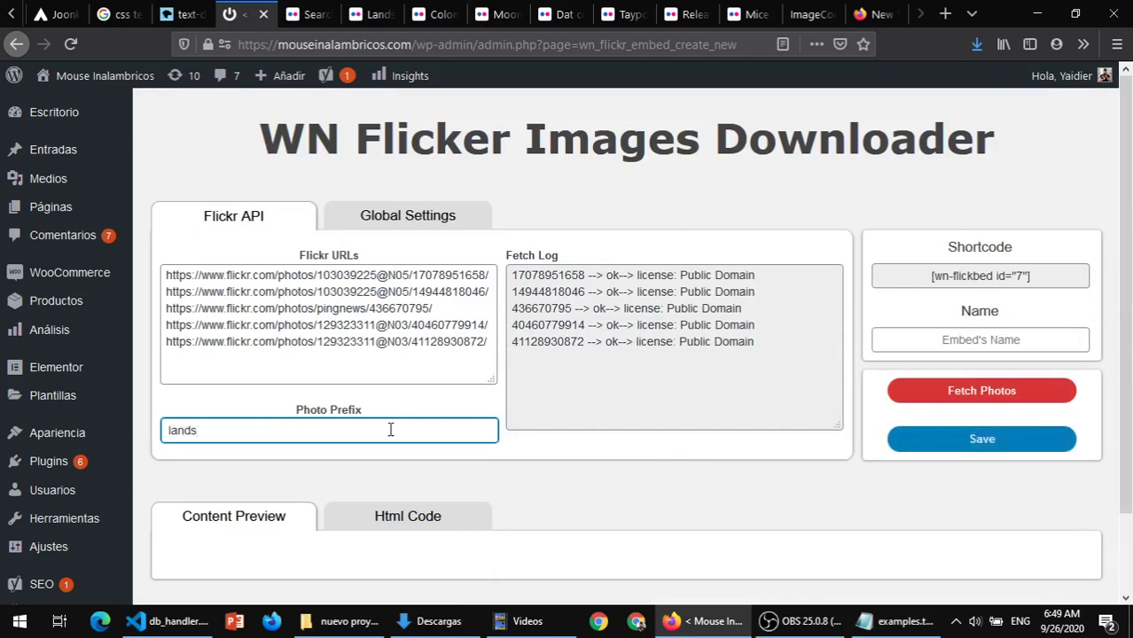
pyautogui.write('cpaes')
# - Append a hyphen to the photo prefix so that it reads "landscpaes-"
pyautogui.moveTo(246, 435); pyautogui.dragTo(163, 453)
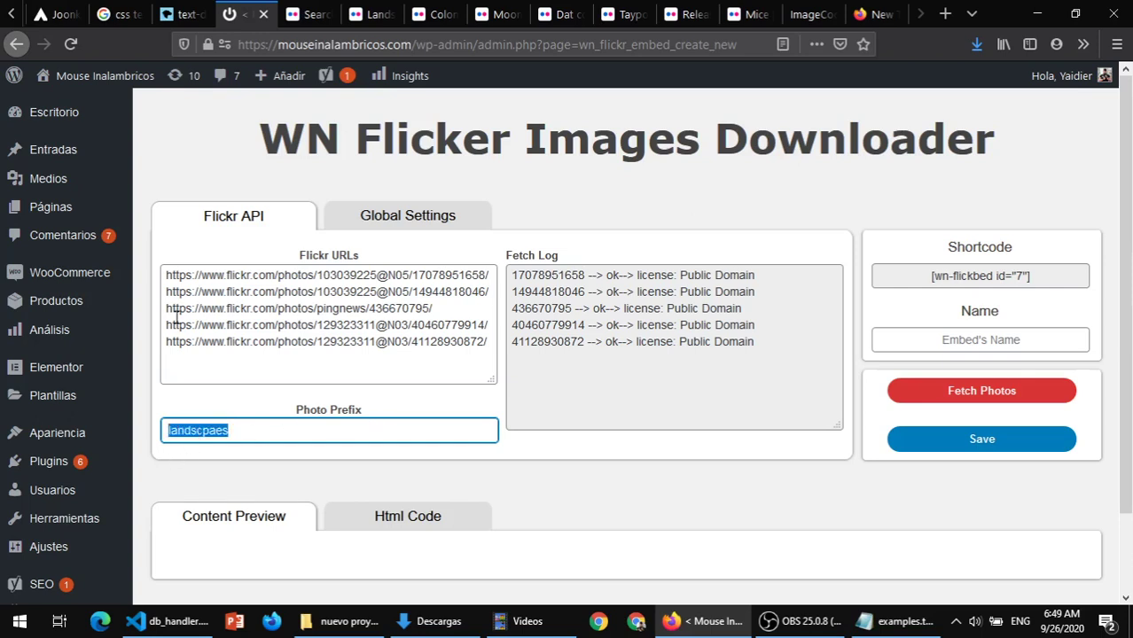
pyautogui.click(608, 292)
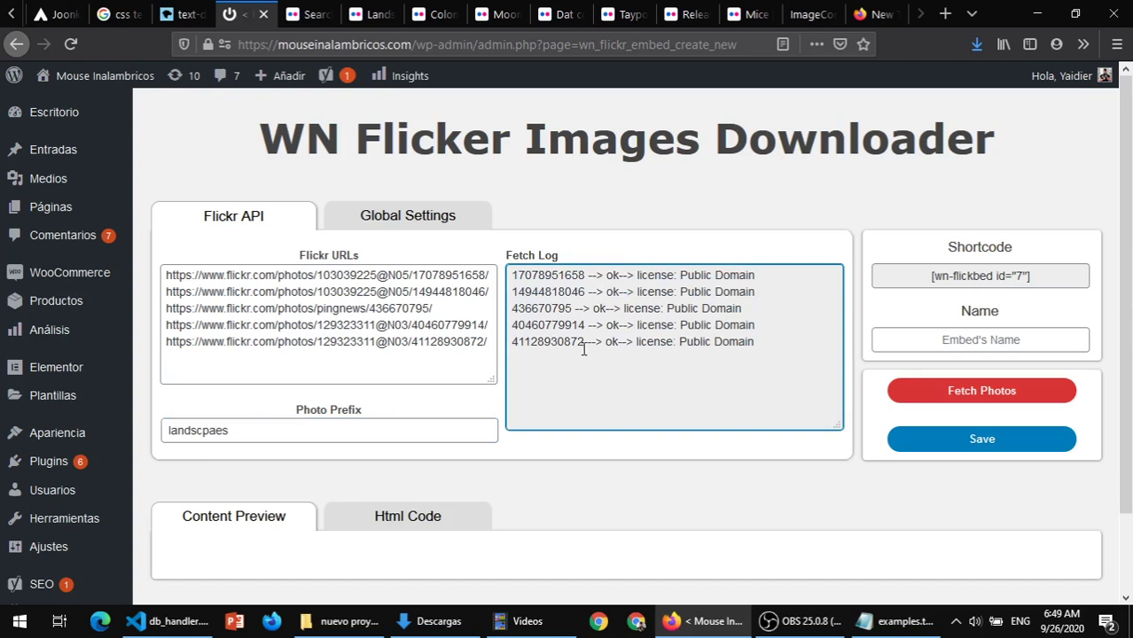
pyautogui.click(240, 434)
pyautogui.doubleClick(244, 433)
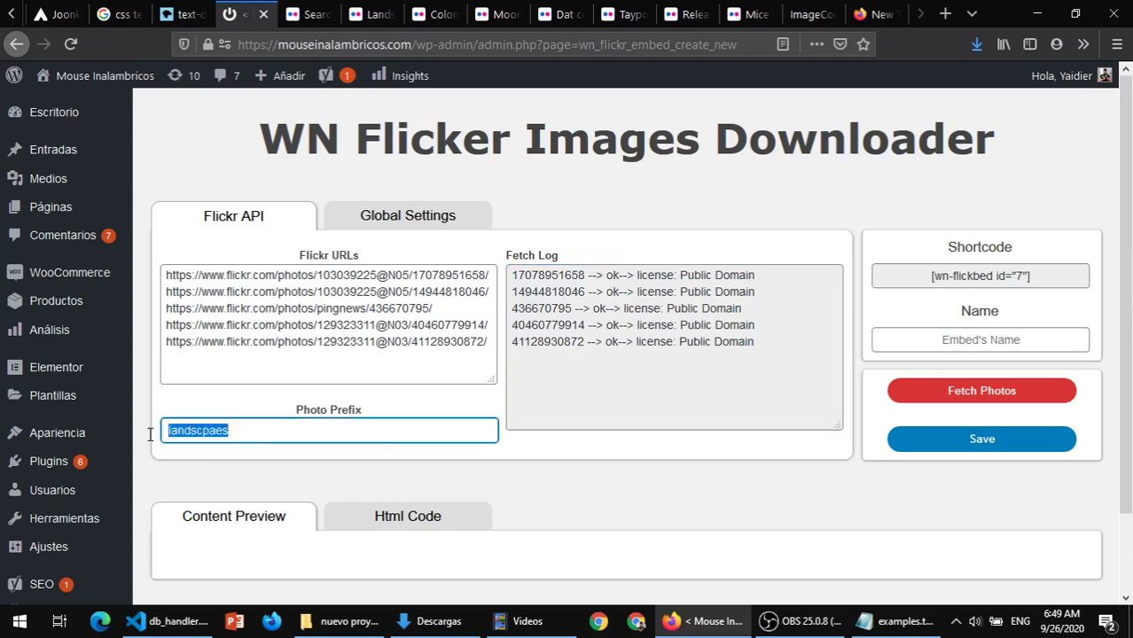
pyautogui.click(242, 433)
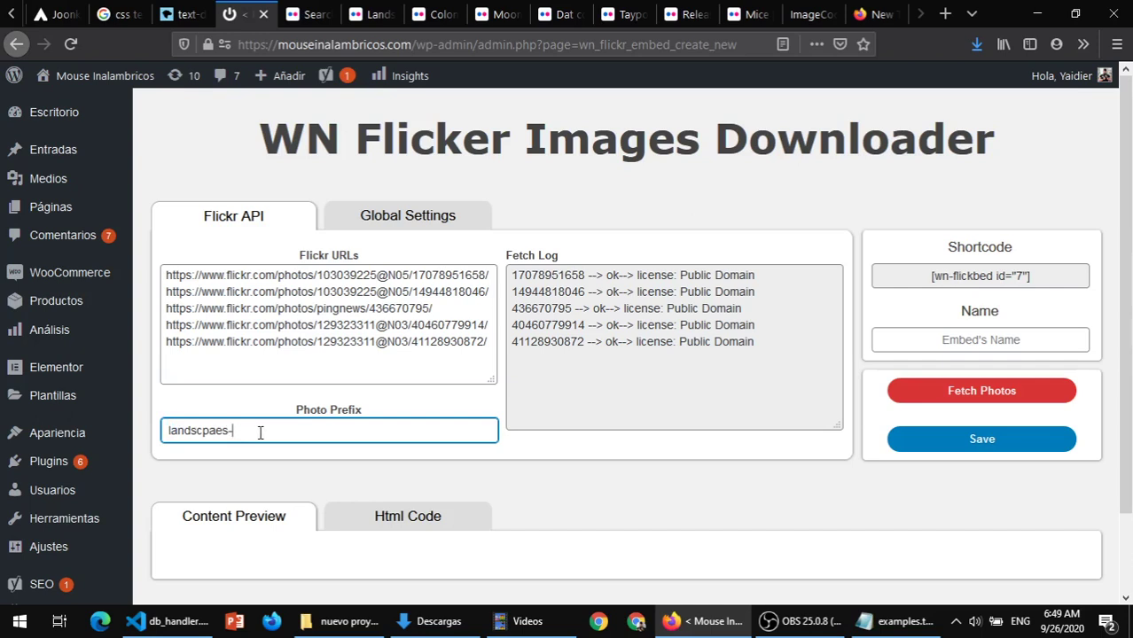
# - Examine the photo prefix alongside the photo IDs listed in the Fetch Log
pyautogui.doubleClick(248, 433)
pyautogui.moveTo(538, 348); pyautogui.dragTo(398, 387)
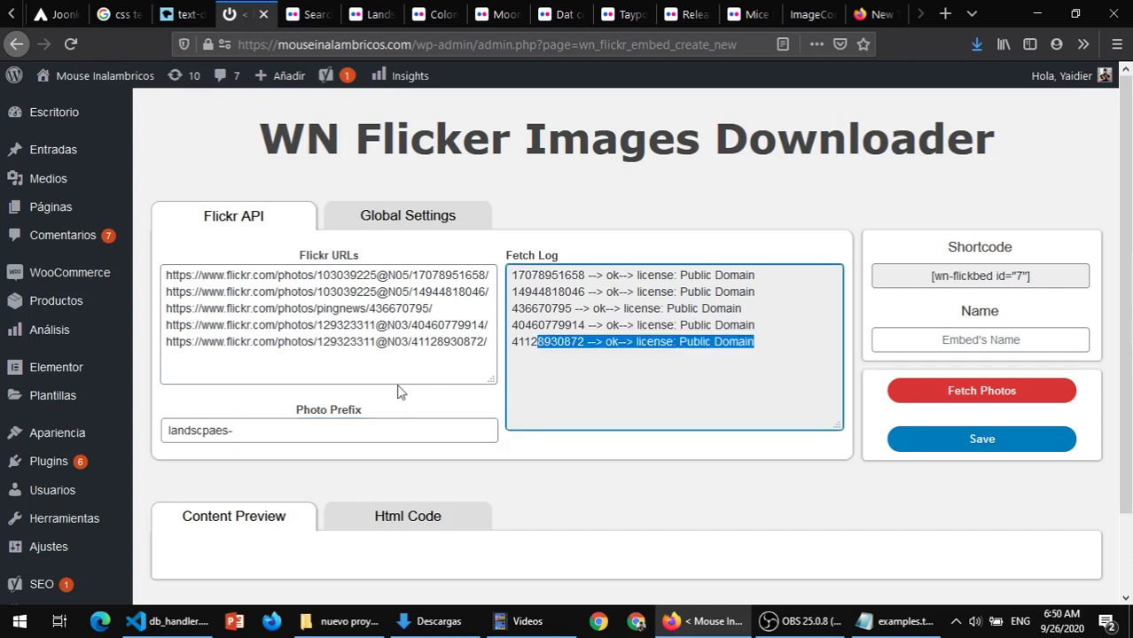
pyautogui.click(269, 429)
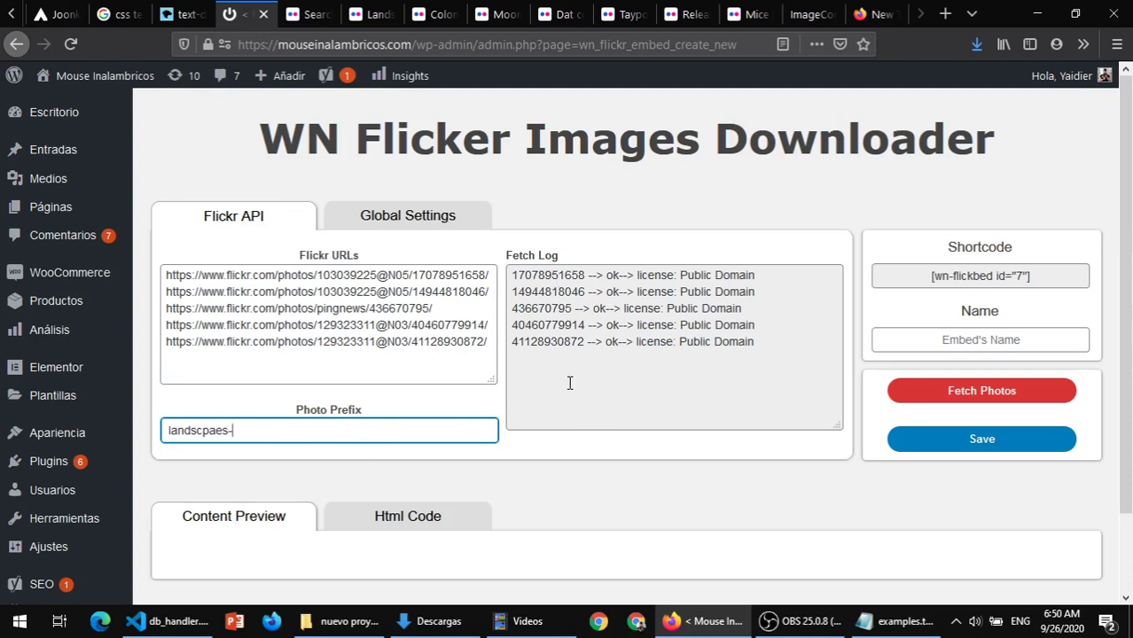
pyautogui.tripleClick(257, 433)
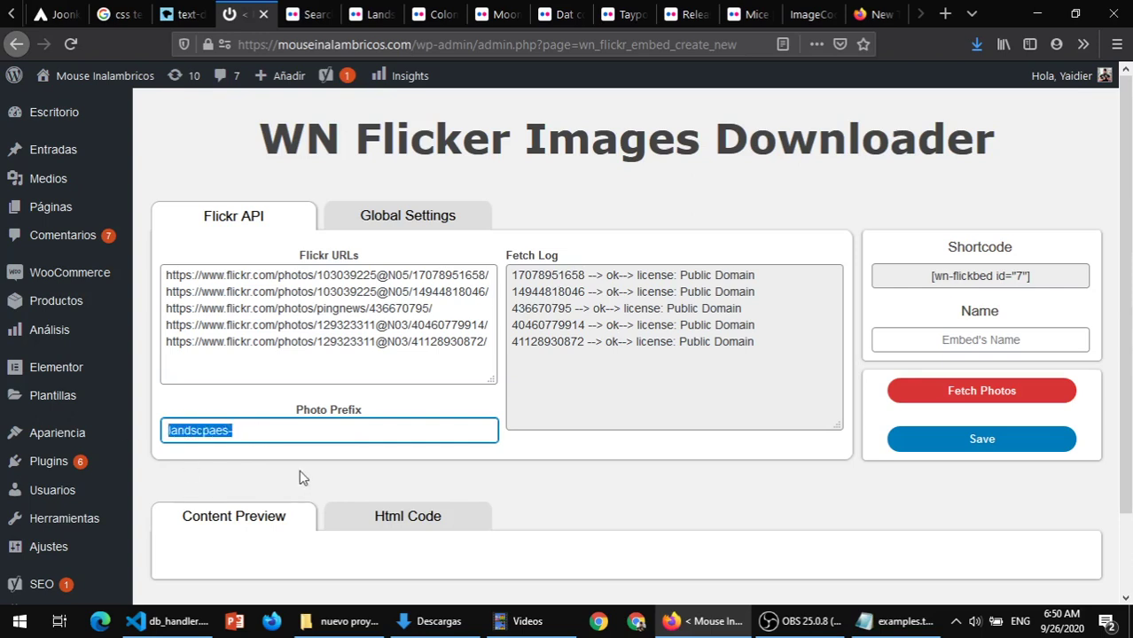
pyautogui.click(318, 430)
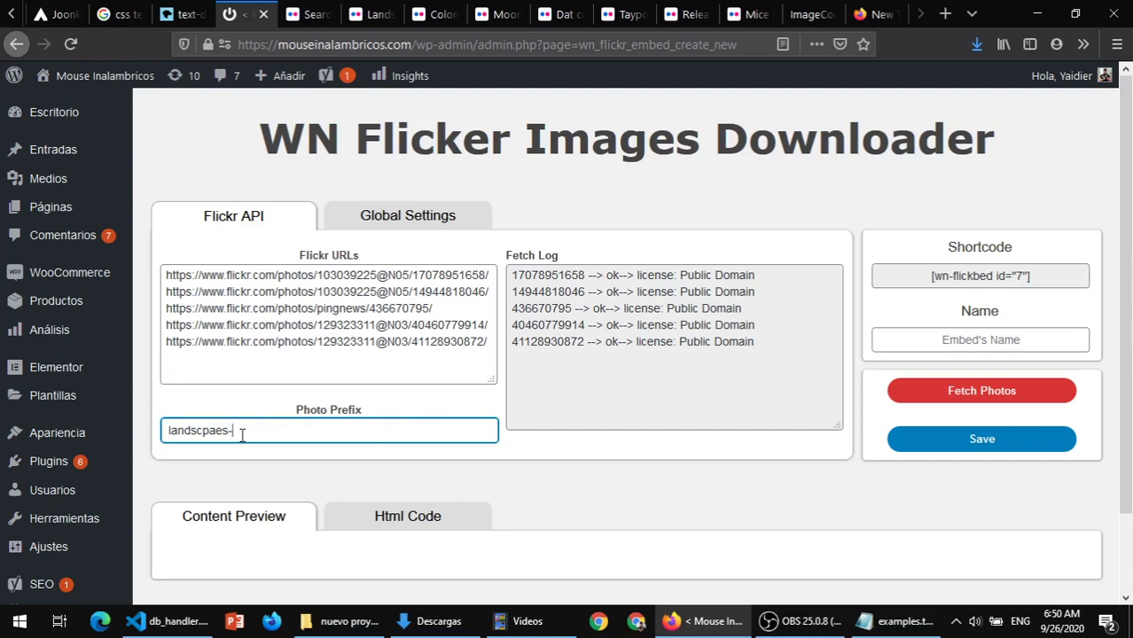
pyautogui.moveTo(243, 431); pyautogui.dragTo(166, 427)
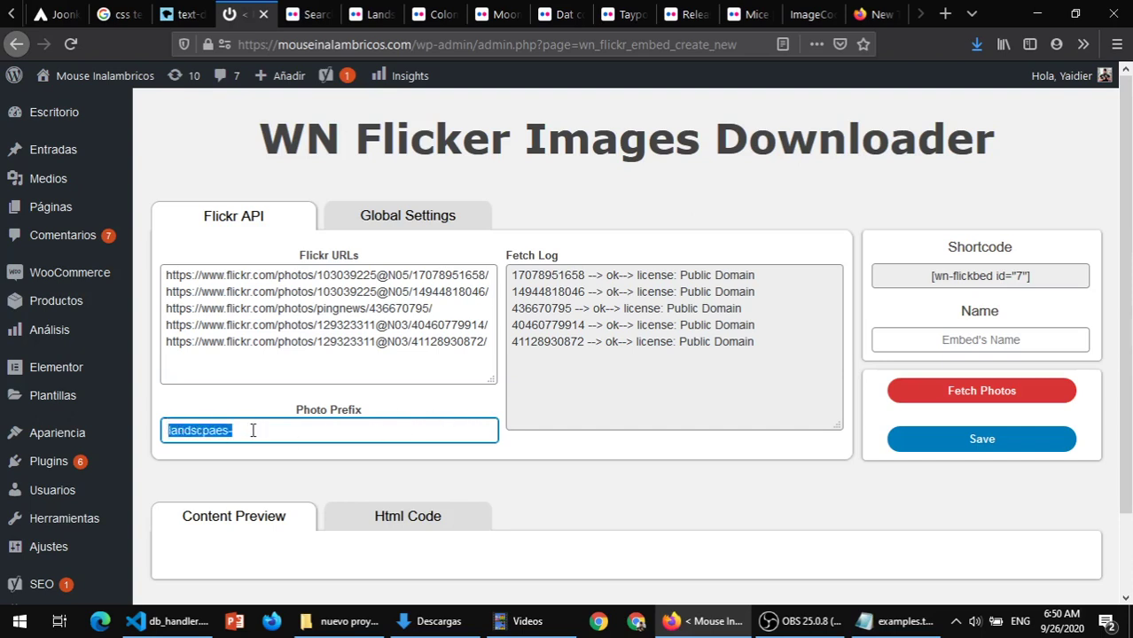
pyautogui.moveTo(252, 430); pyautogui.dragTo(133, 425)
pyautogui.moveTo(250, 435); pyautogui.dragTo(167, 432)
pyautogui.click(253, 433)
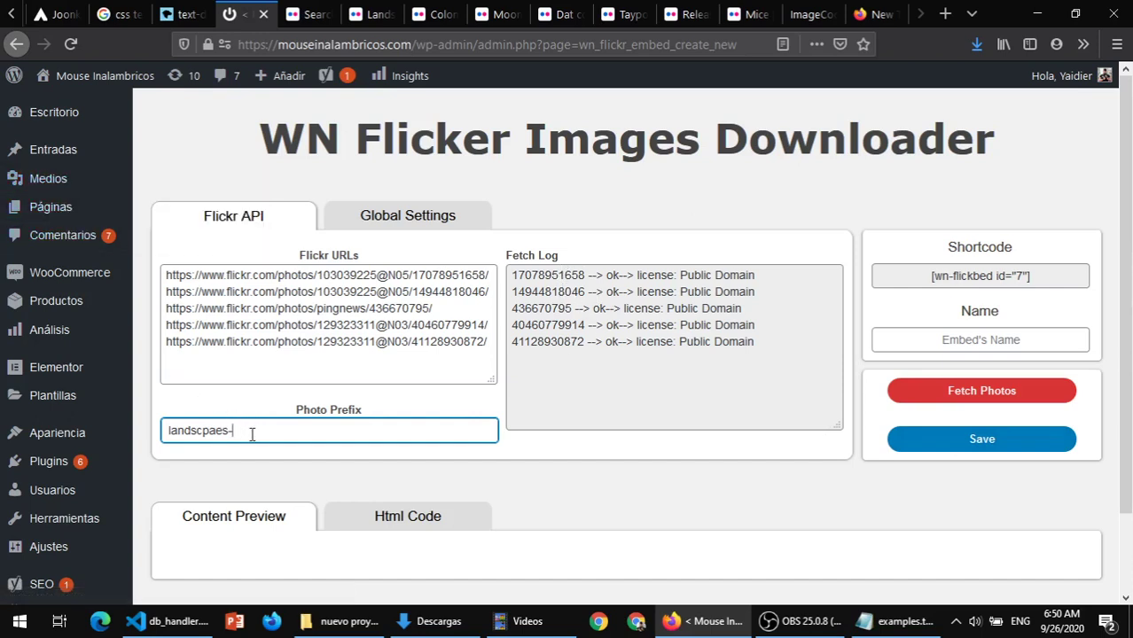
pyautogui.moveTo(252, 434); pyautogui.dragTo(163, 432)
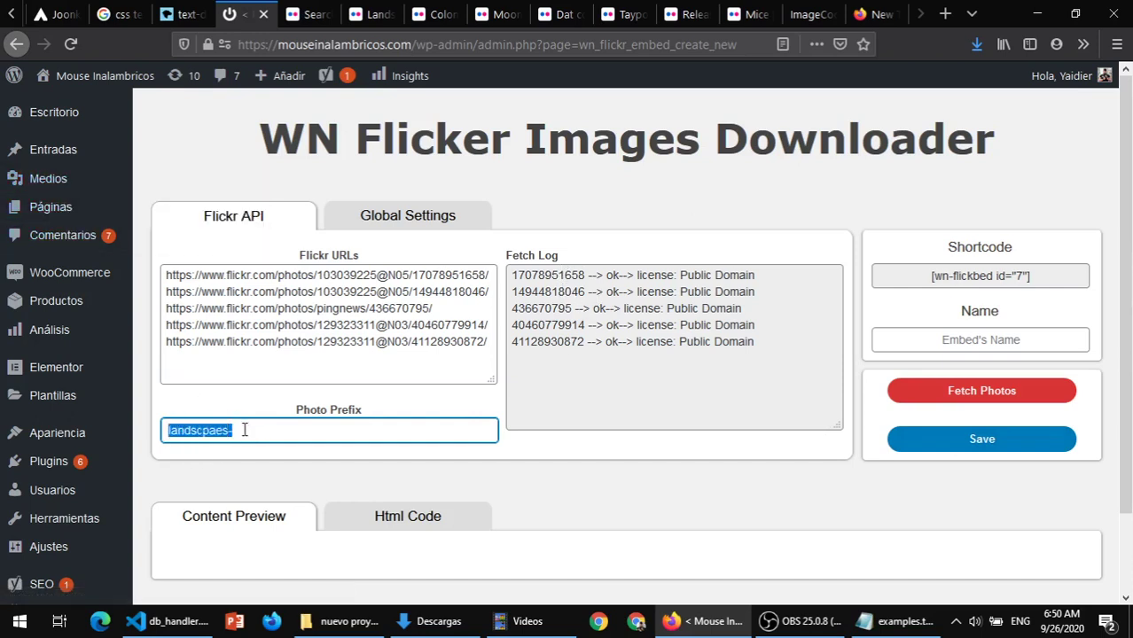
pyautogui.click(245, 430)
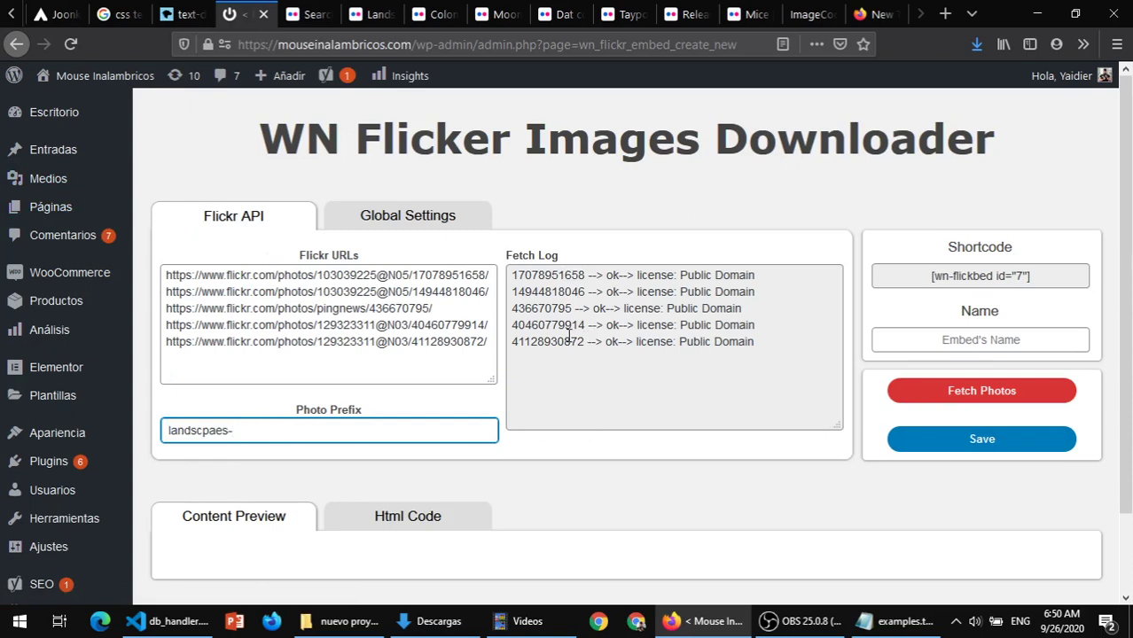
# - Save the fetched photos with the entered prefix to generate the embed content
pyautogui.scroll(-1, 574, 333)
pyautogui.scroll(1, 575, 333)
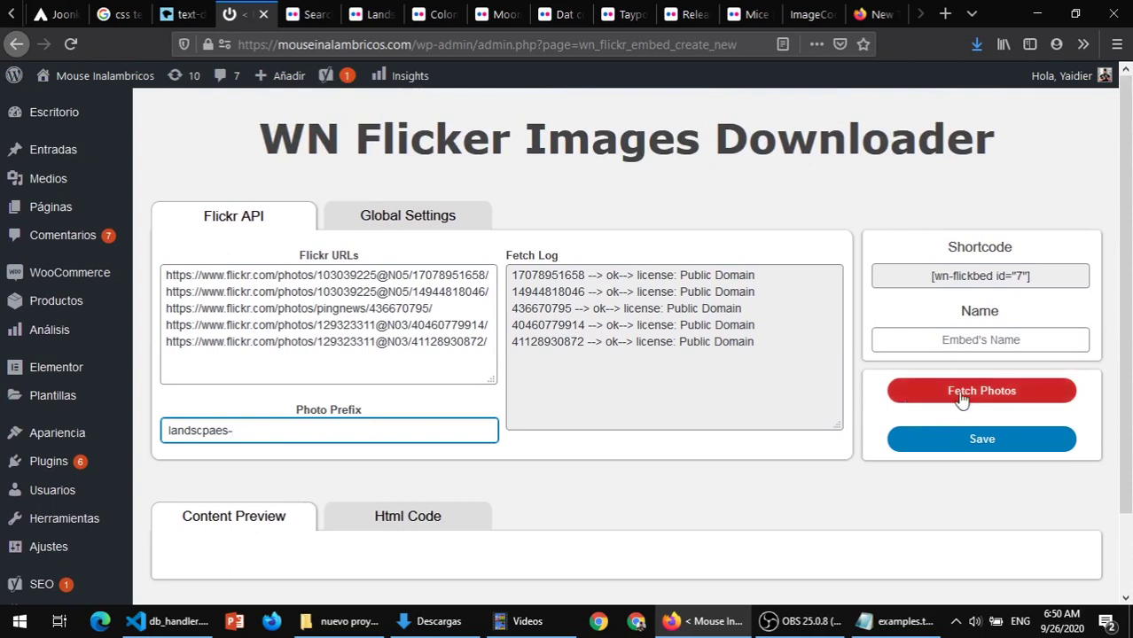
pyautogui.click(1004, 449)
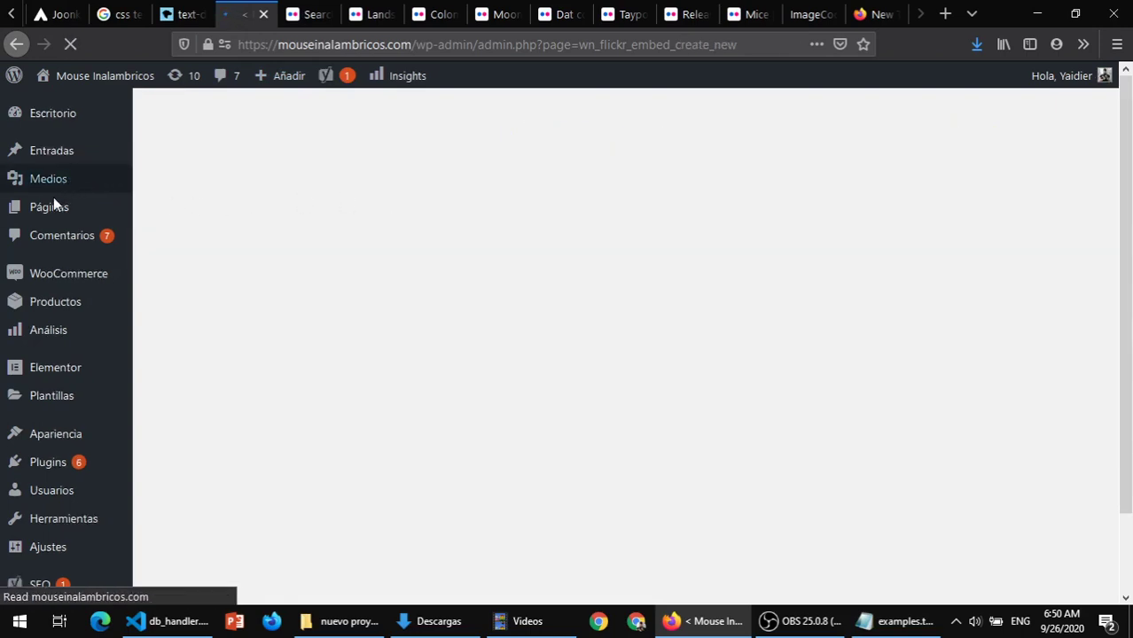
pyautogui.moveTo(53, 193)
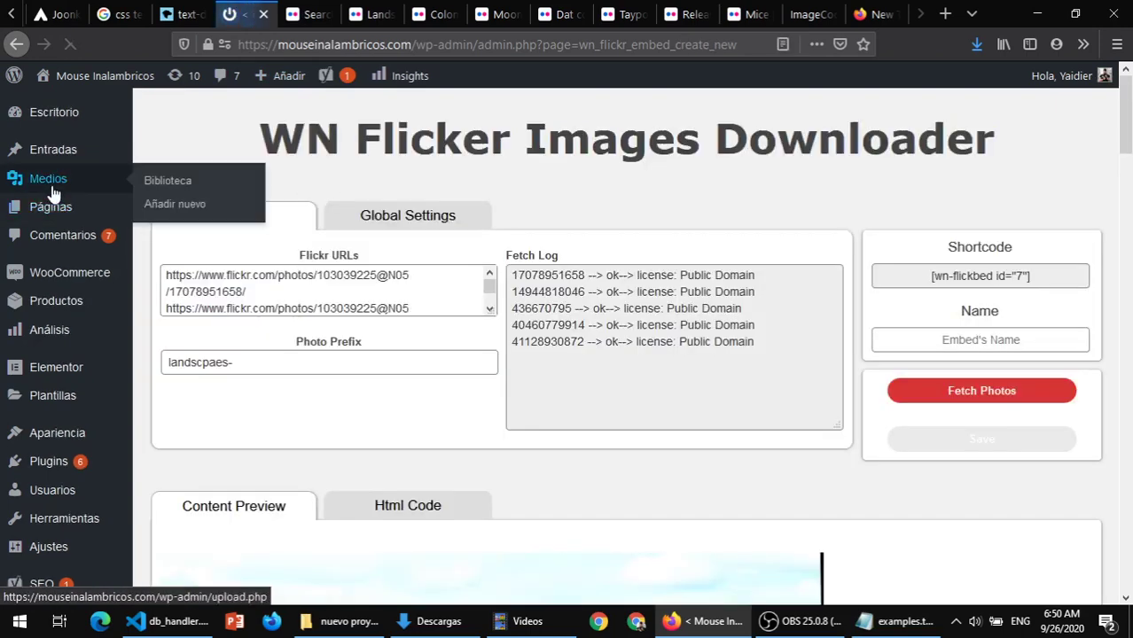
# - Examine the downloaded landscape photos in the content preview, from the first image to the last
pyautogui.scroll(-4, 736, 339)
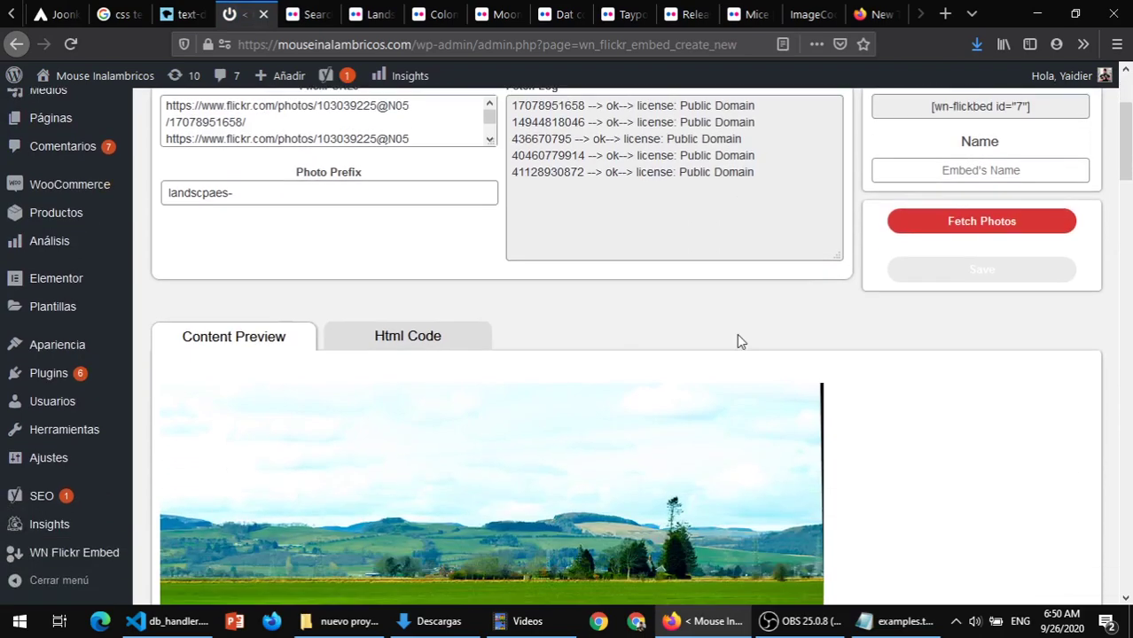
pyautogui.scroll(-4, 687, 388)
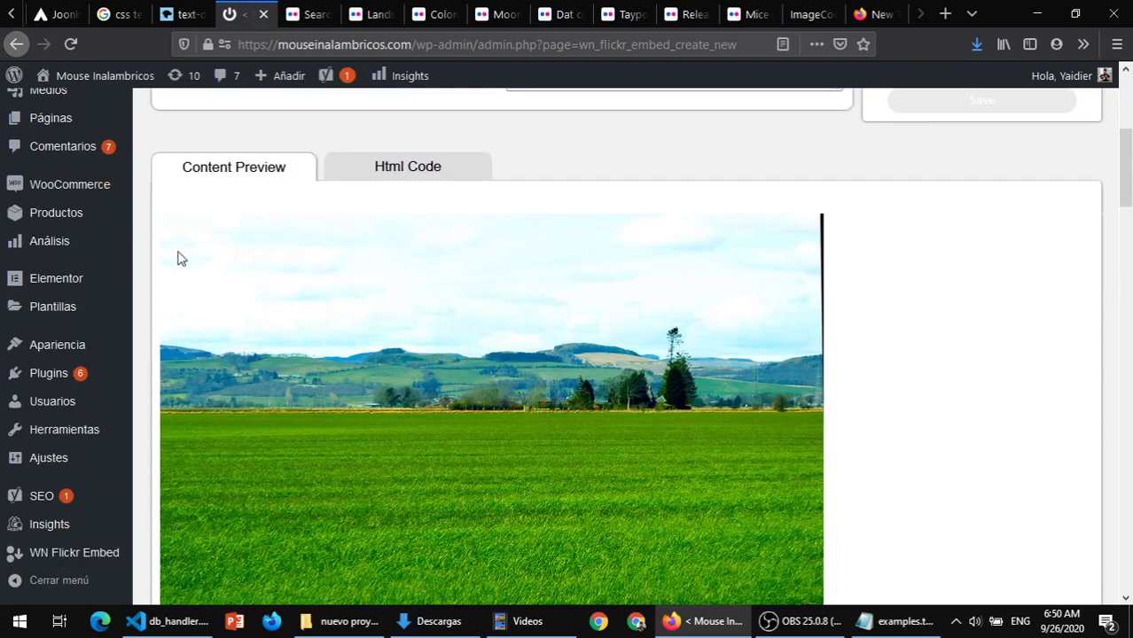
pyautogui.scroll(-5, 510, 262)
pyautogui.scroll(-20, 513, 263)
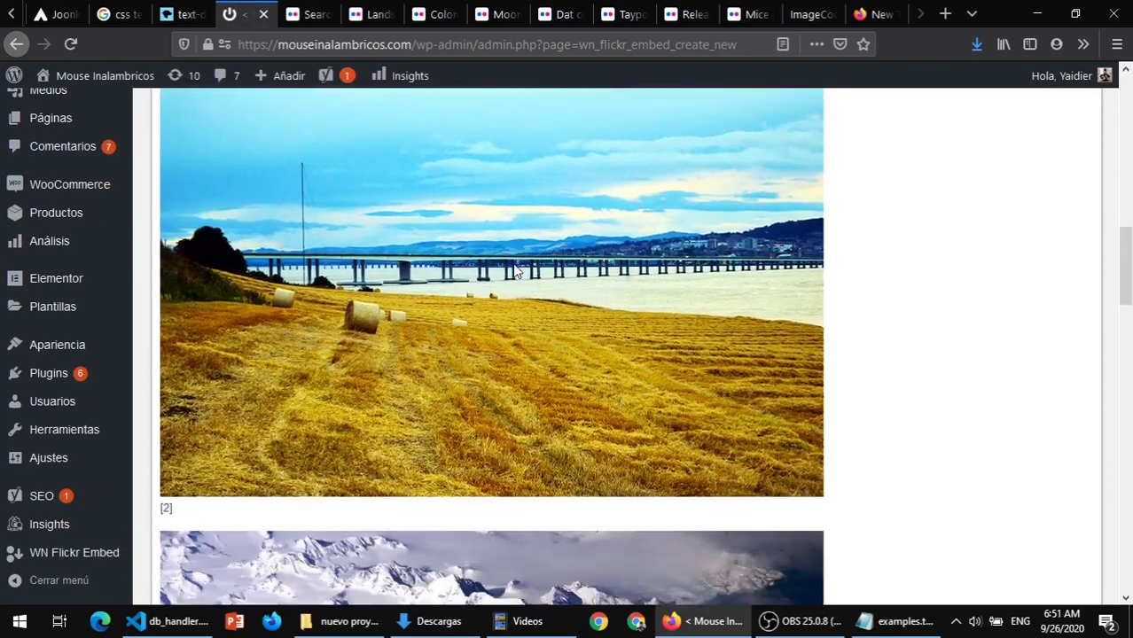
pyautogui.scroll(20, 512, 264)
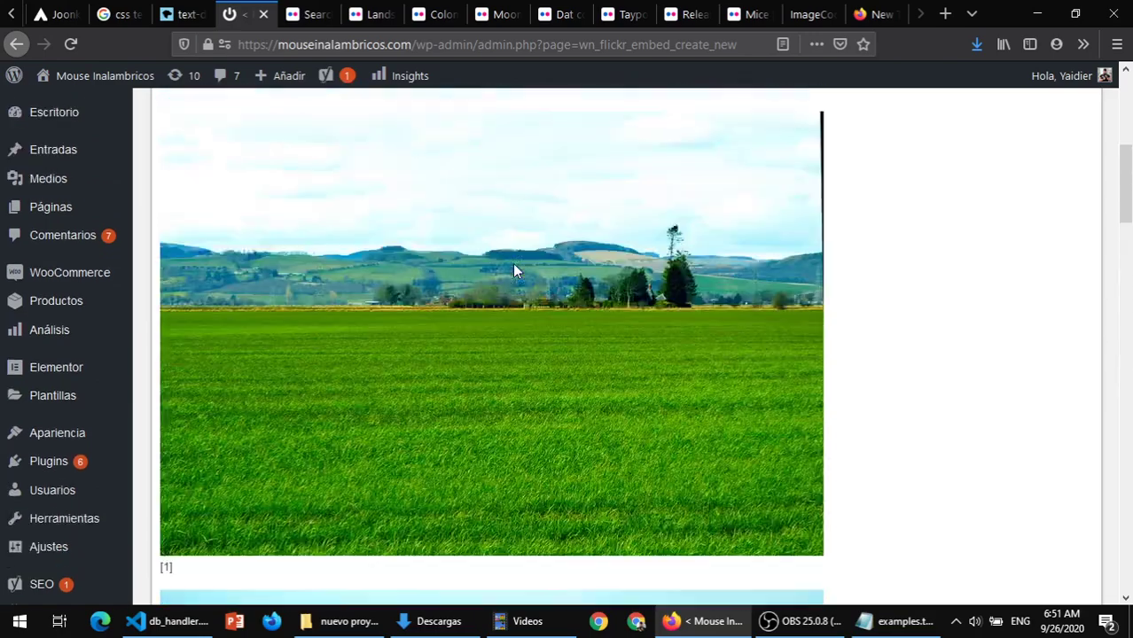
pyautogui.scroll(-7, 492, 220)
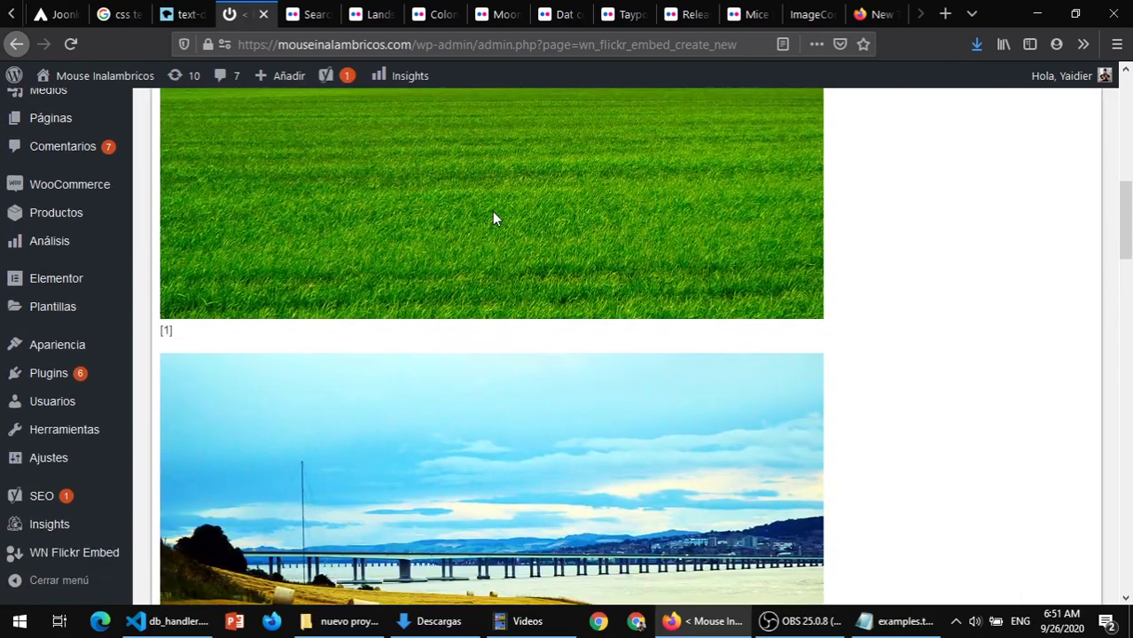
pyautogui.scroll(6, 505, 226)
pyautogui.scroll(-20, 555, 278)
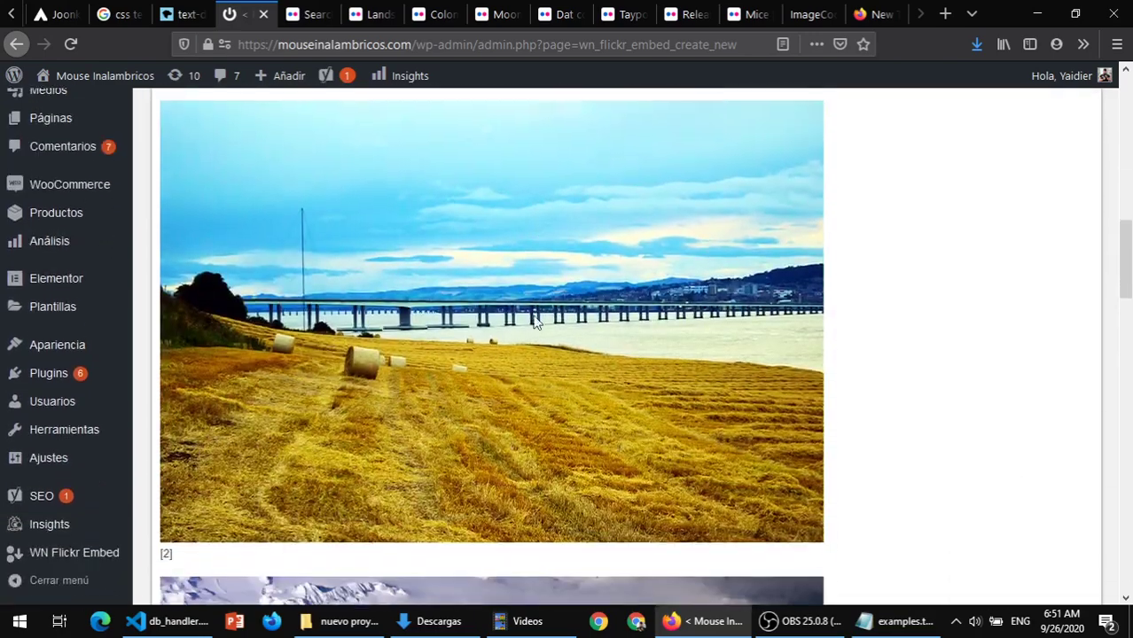
pyautogui.scroll(-20, 533, 319)
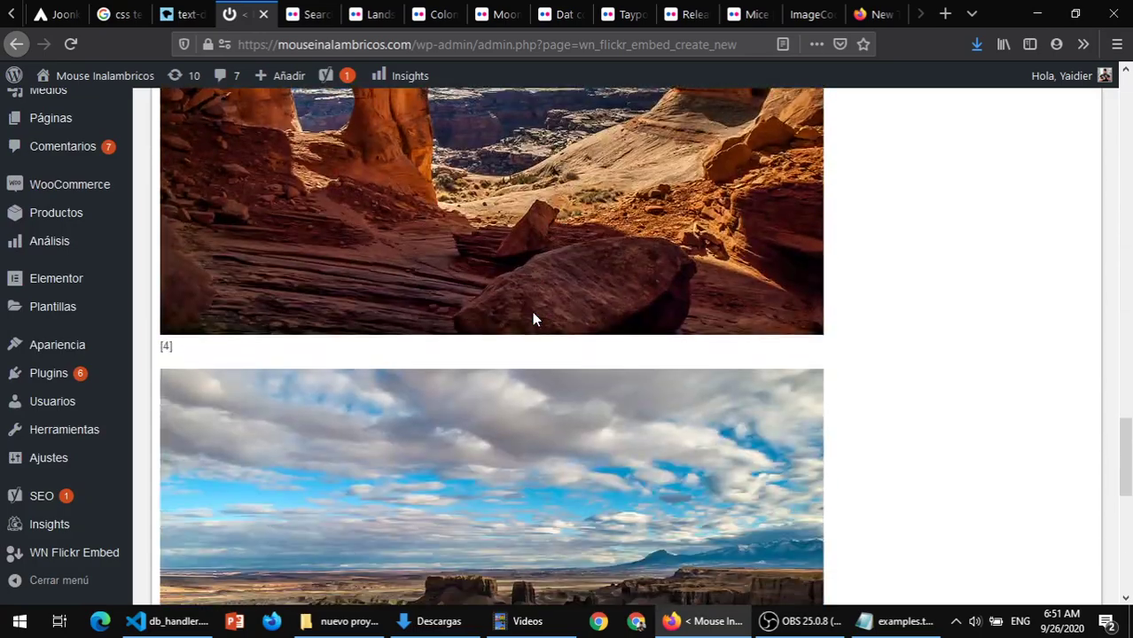
pyautogui.scroll(-4, 532, 314)
pyautogui.scroll(20, 531, 317)
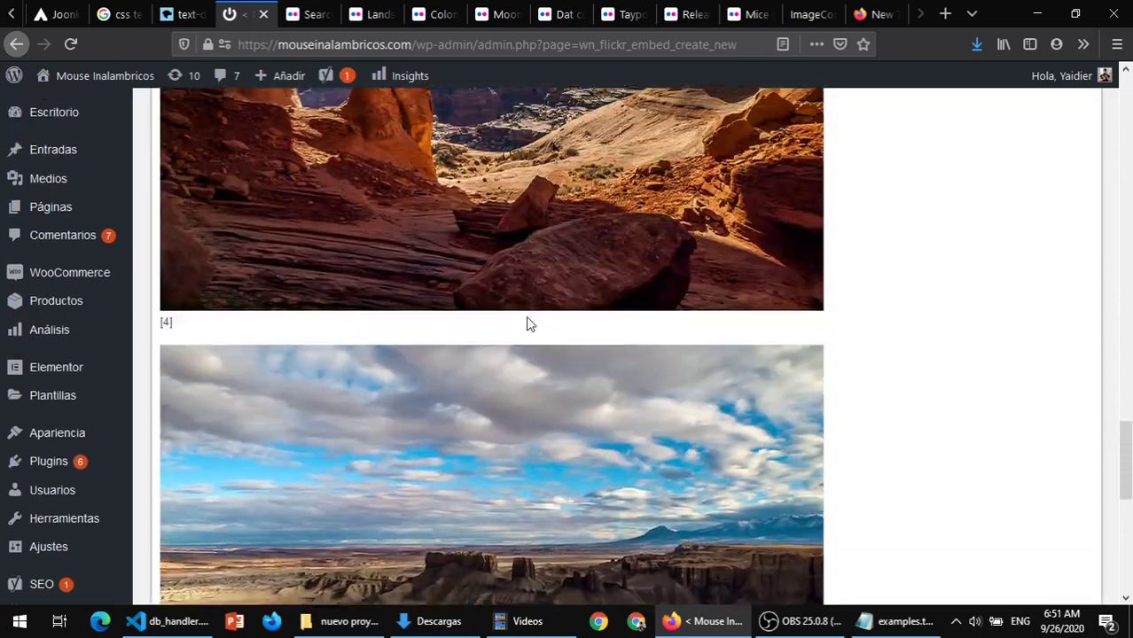
pyautogui.scroll(20, 525, 315)
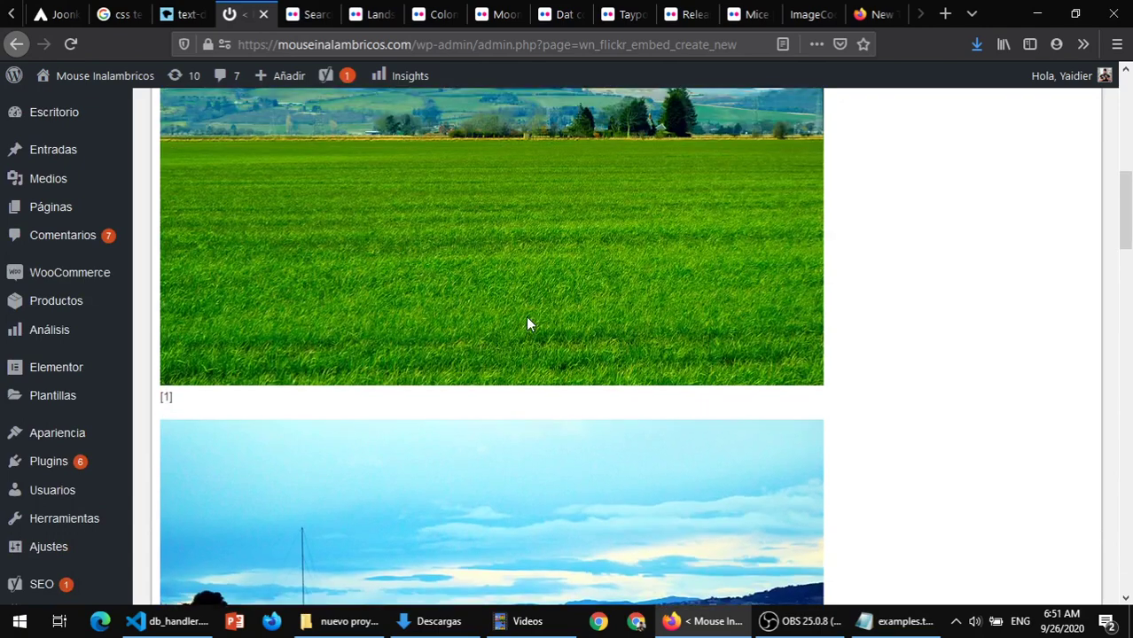
# - Check the reference number beneath each preview photo against the numbered title, license and author credits at the end
pyautogui.scroll(-5, 316, 430)
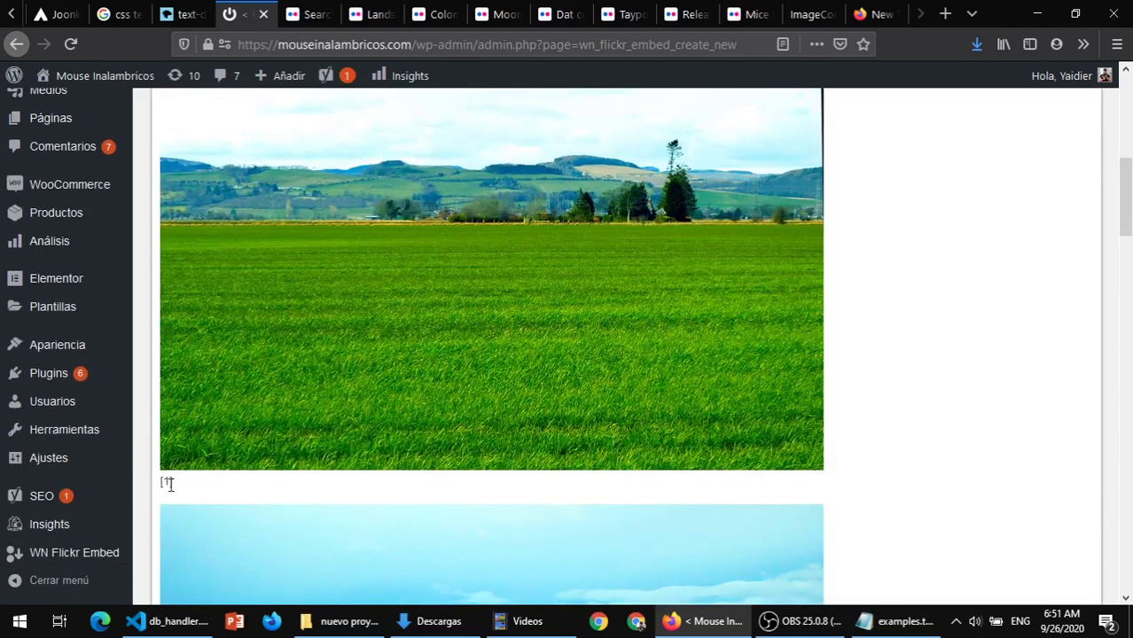
pyautogui.scroll(-15, 189, 427)
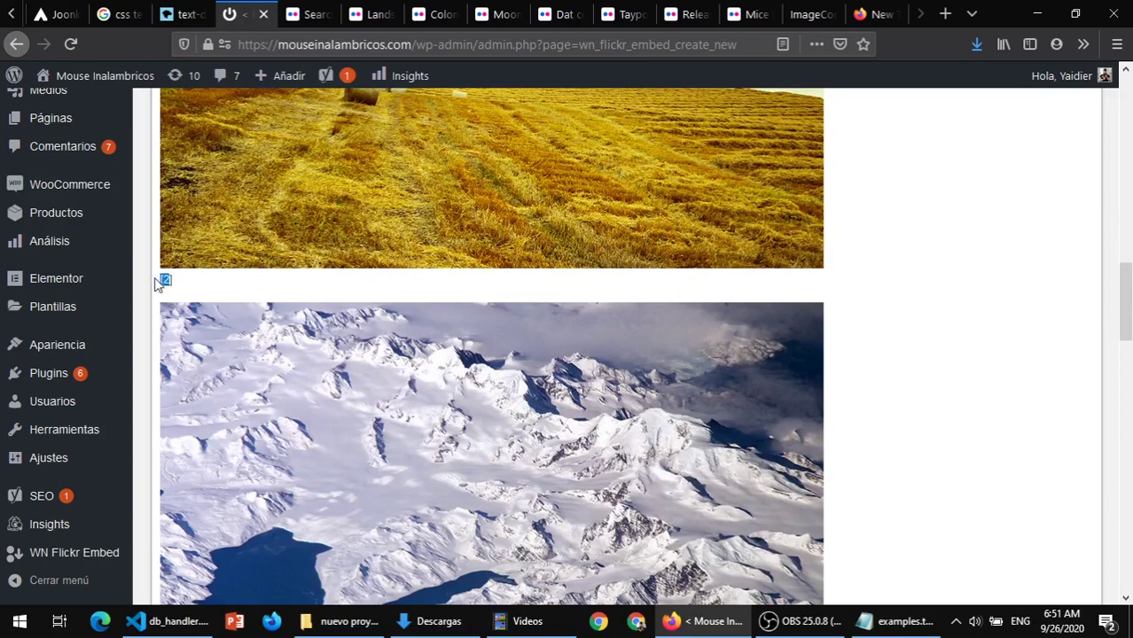
pyautogui.scroll(-20, 266, 311)
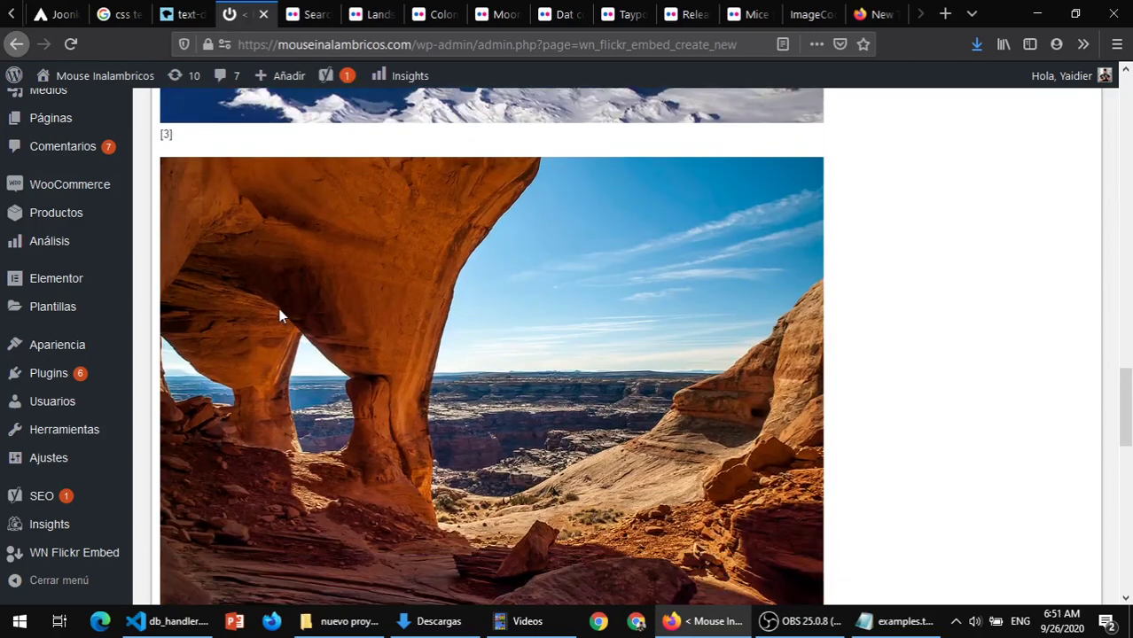
pyautogui.scroll(-5, 280, 310)
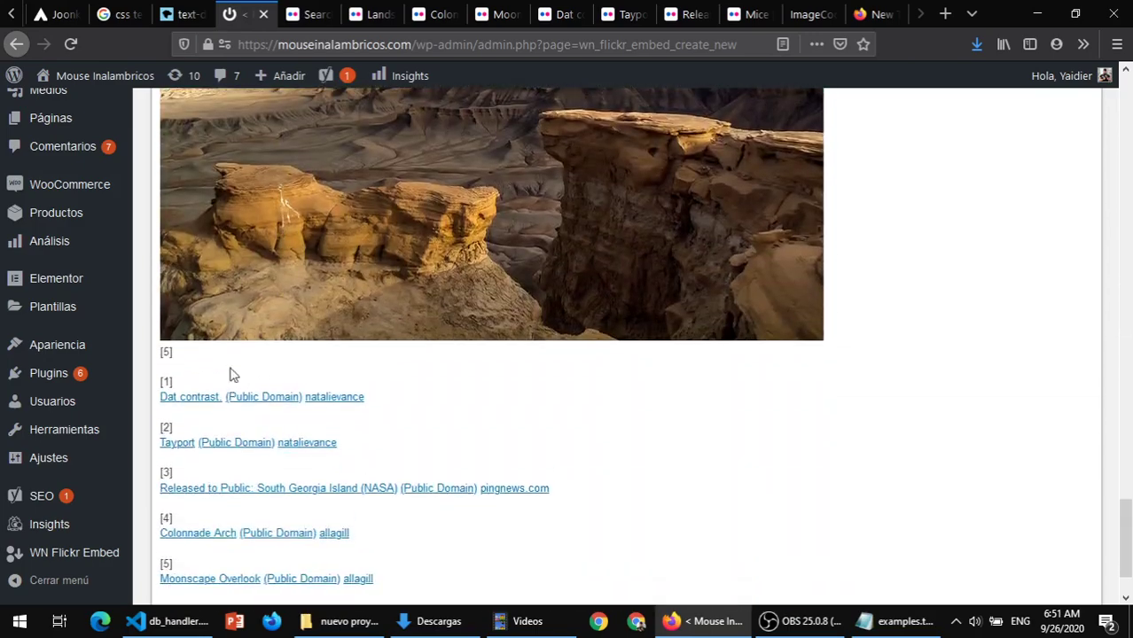
pyautogui.scroll(8, 230, 328)
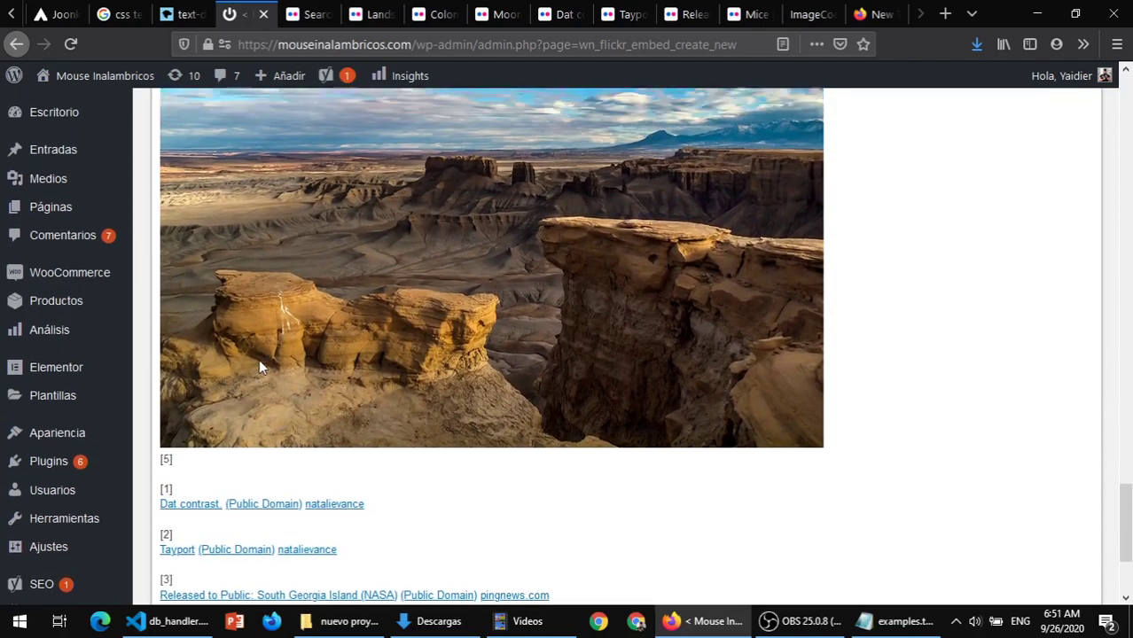
pyautogui.scroll(-6, 257, 361)
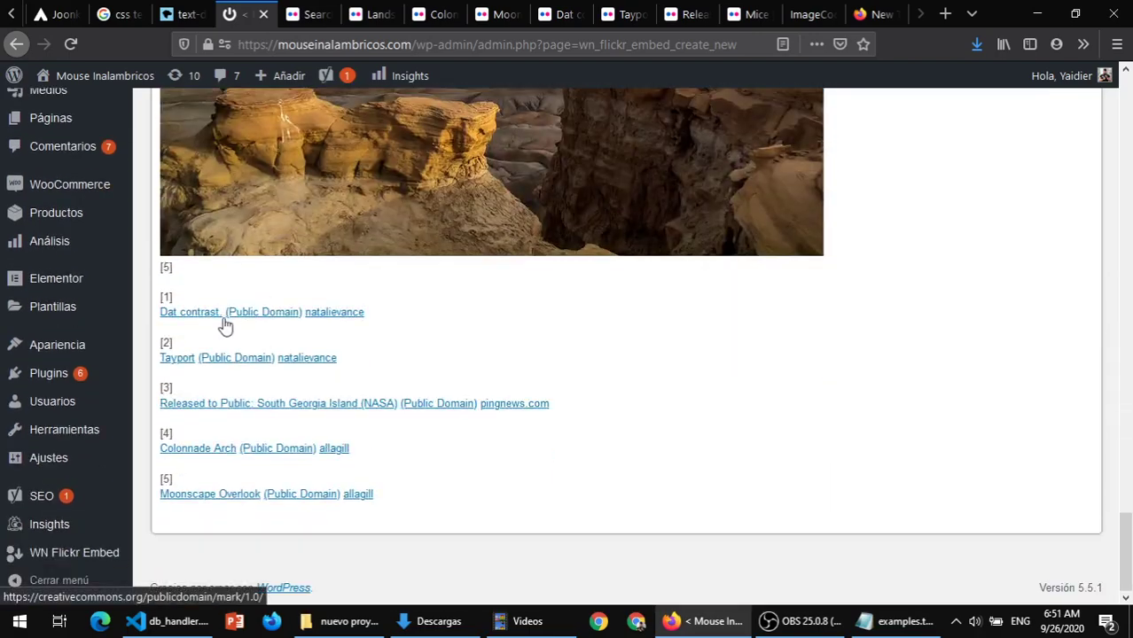
# - Highlight the reference number of the first photo credit and slightly enlarge the Flickr URLs box
pyautogui.moveTo(172, 296); pyautogui.dragTo(161, 302)
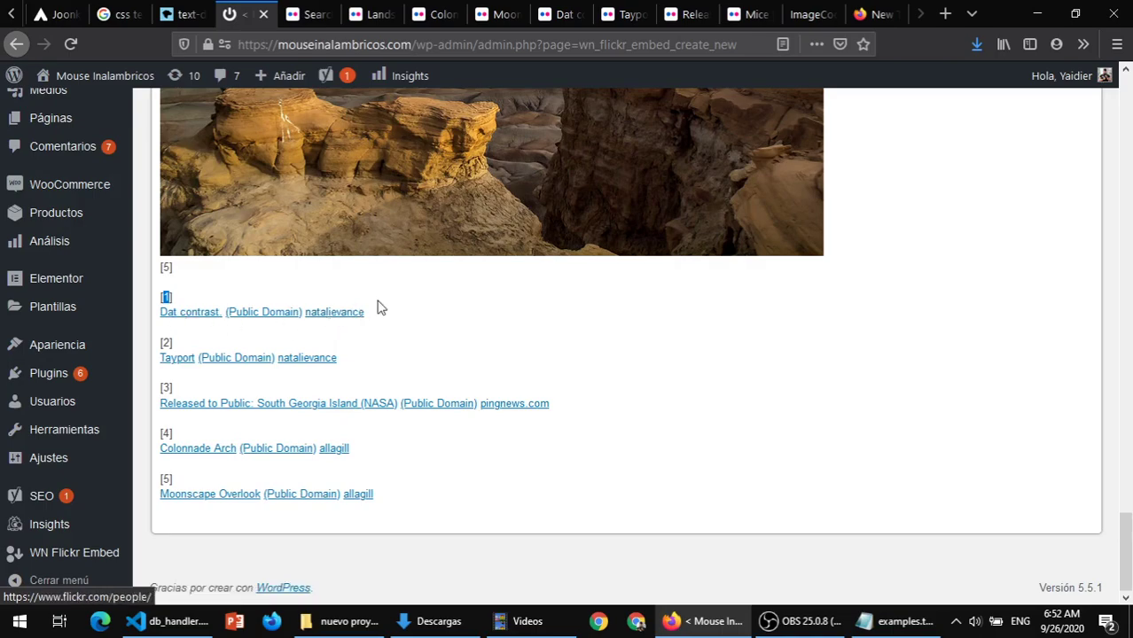
pyautogui.scroll(15, 382, 322)
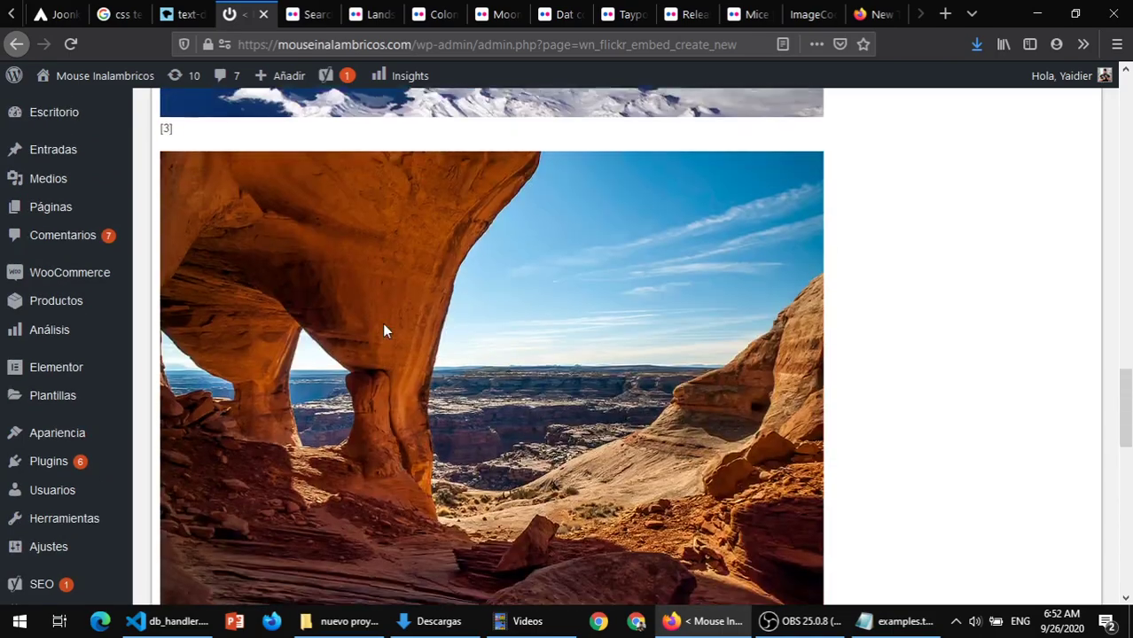
pyautogui.scroll(12, 382, 323)
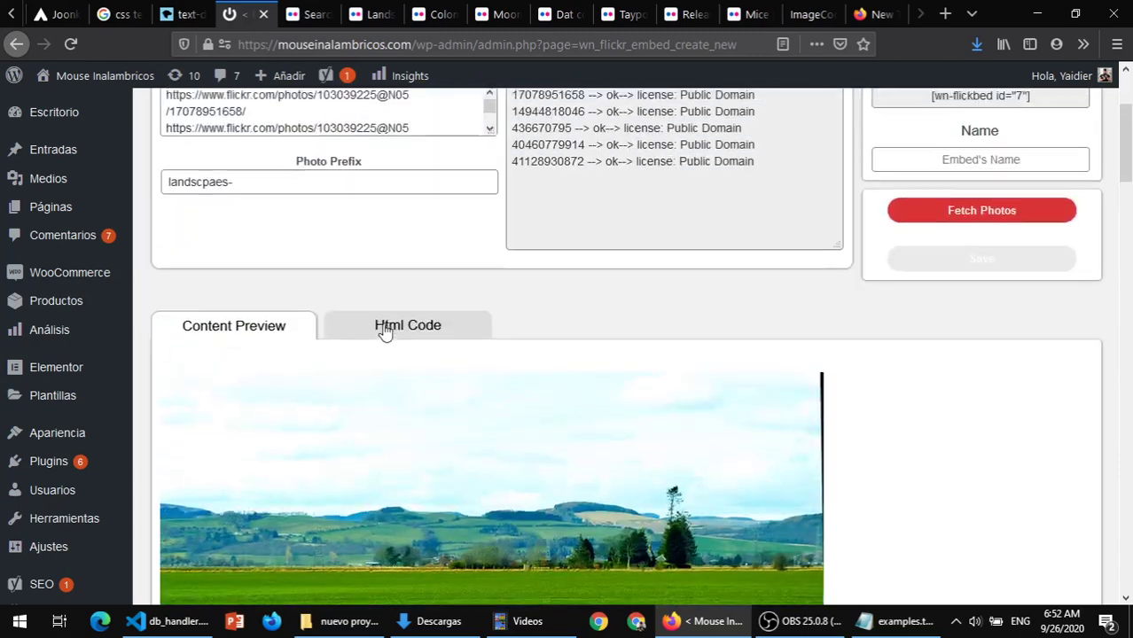
pyautogui.scroll(3, 489, 323)
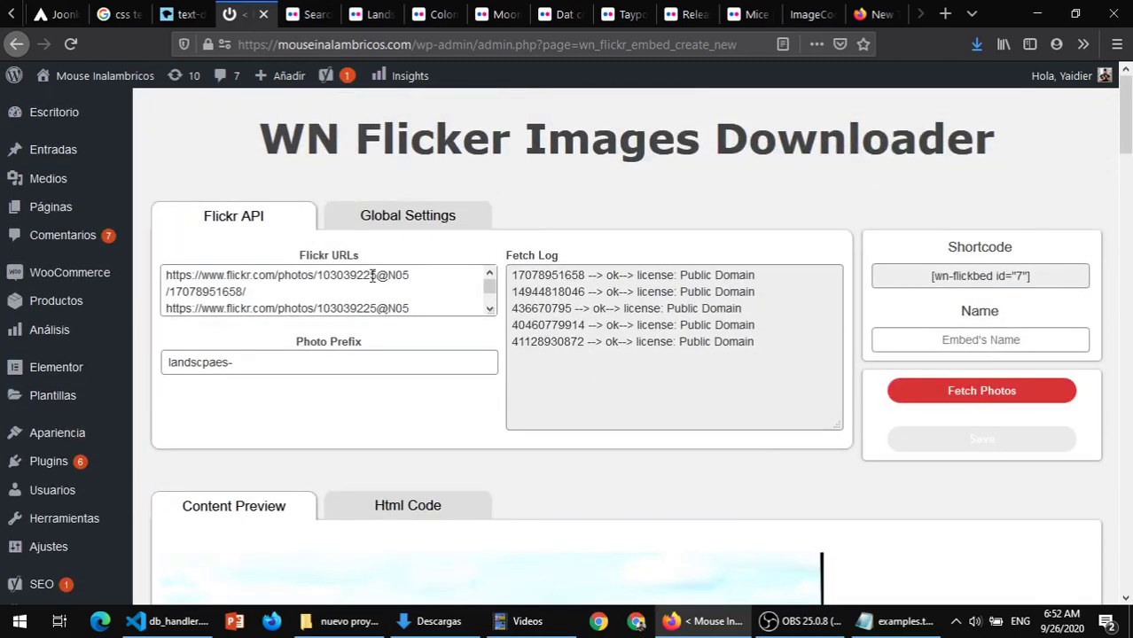
pyautogui.moveTo(493, 318); pyautogui.dragTo(493, 337)
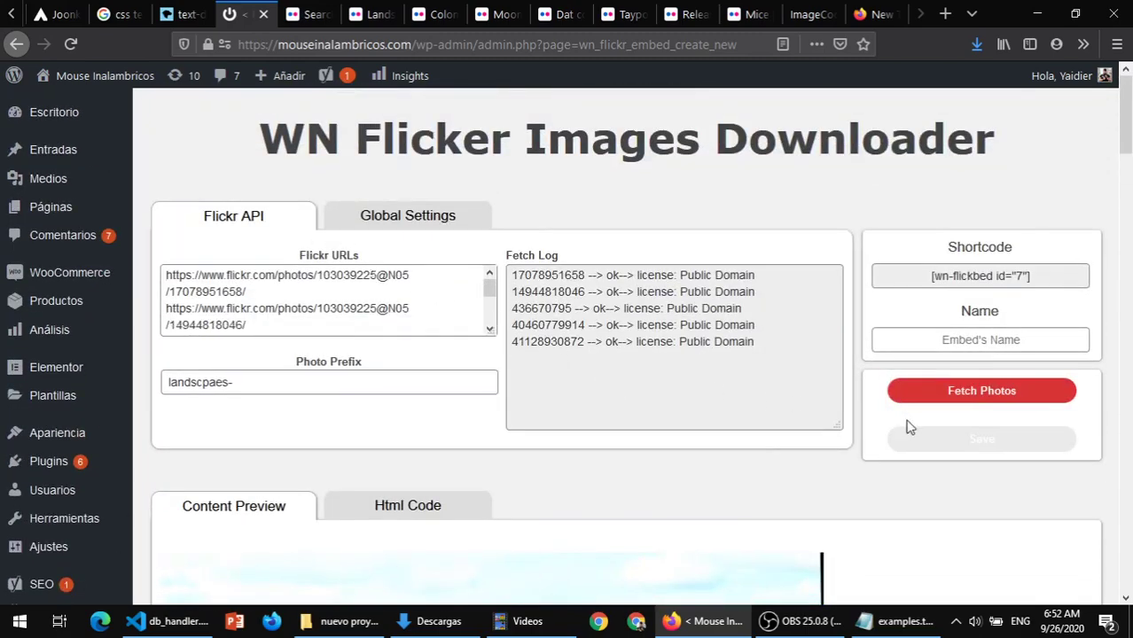
# - Review the content preview from the first photo down to the numbered credits at the end
pyautogui.scroll(-5, 376, 373)
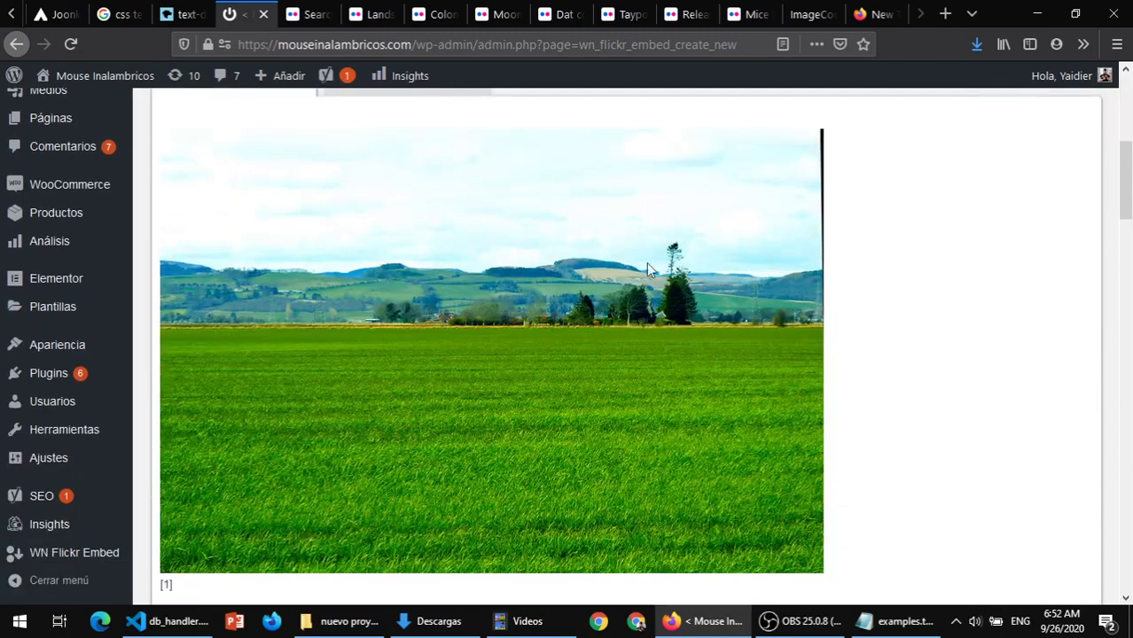
pyautogui.scroll(-10, 646, 262)
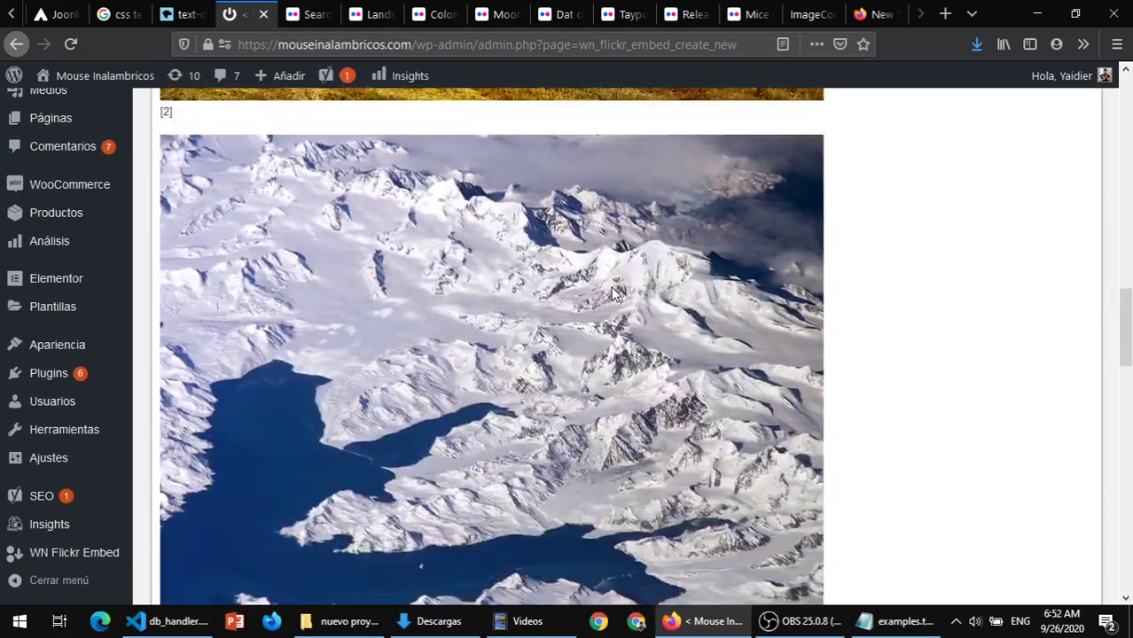
pyautogui.scroll(-12, 615, 293)
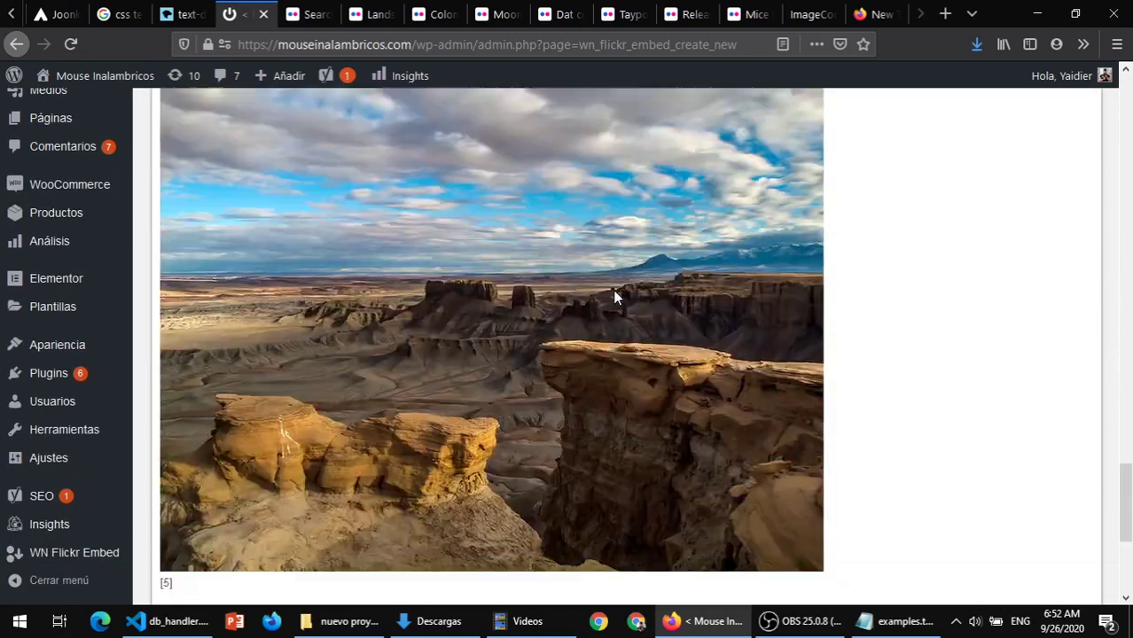
pyautogui.scroll(-4, 614, 292)
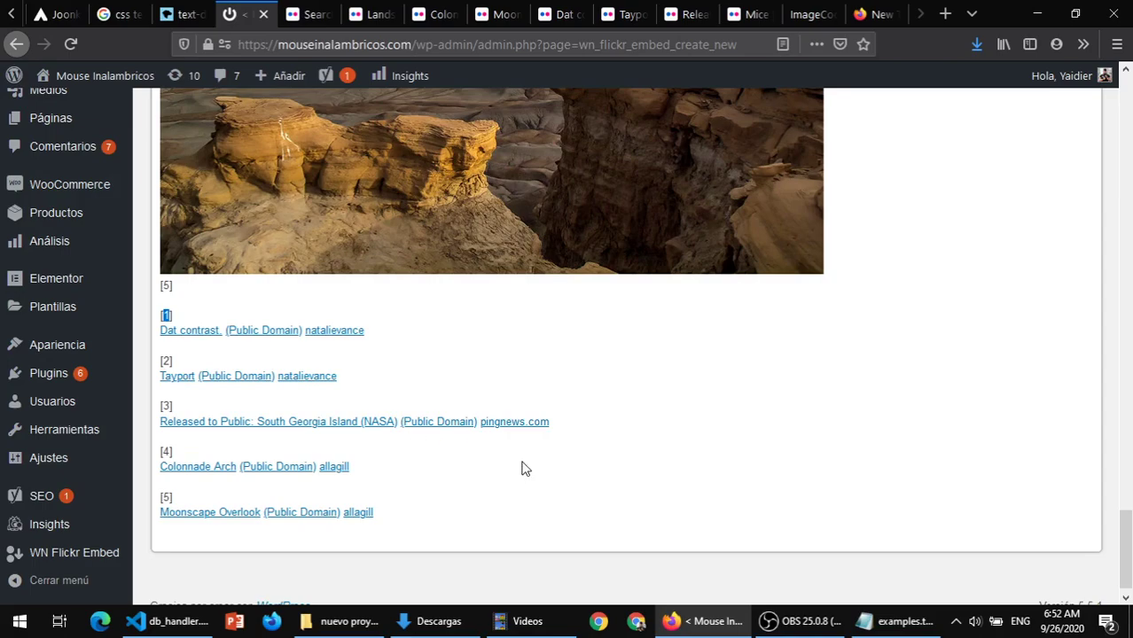
pyautogui.scroll(18, 515, 468)
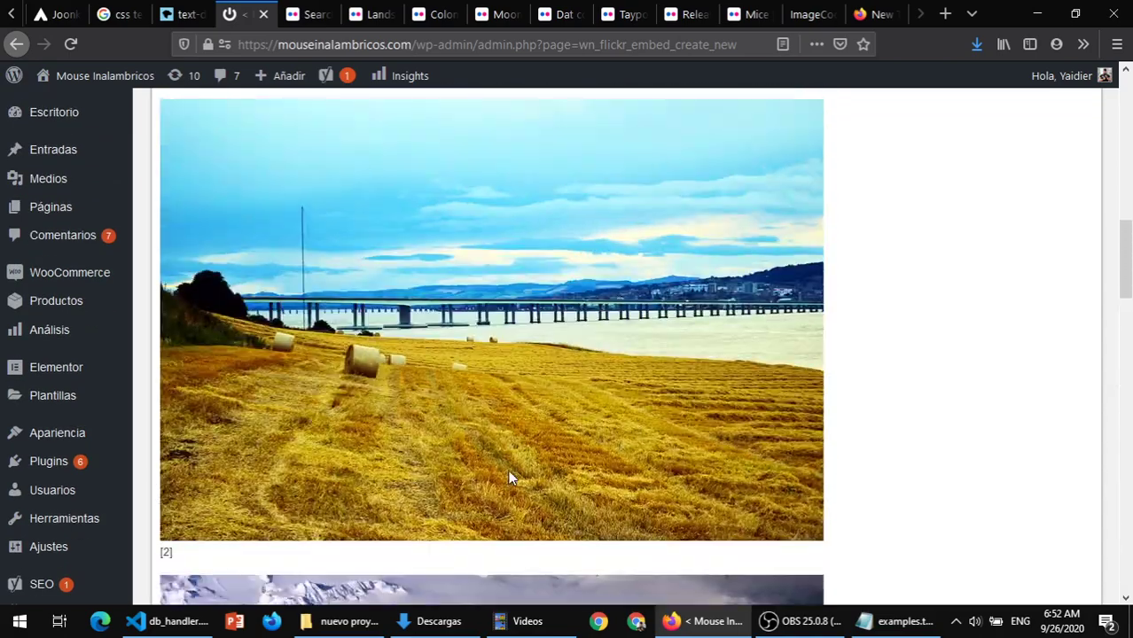
pyautogui.scroll(10, 508, 479)
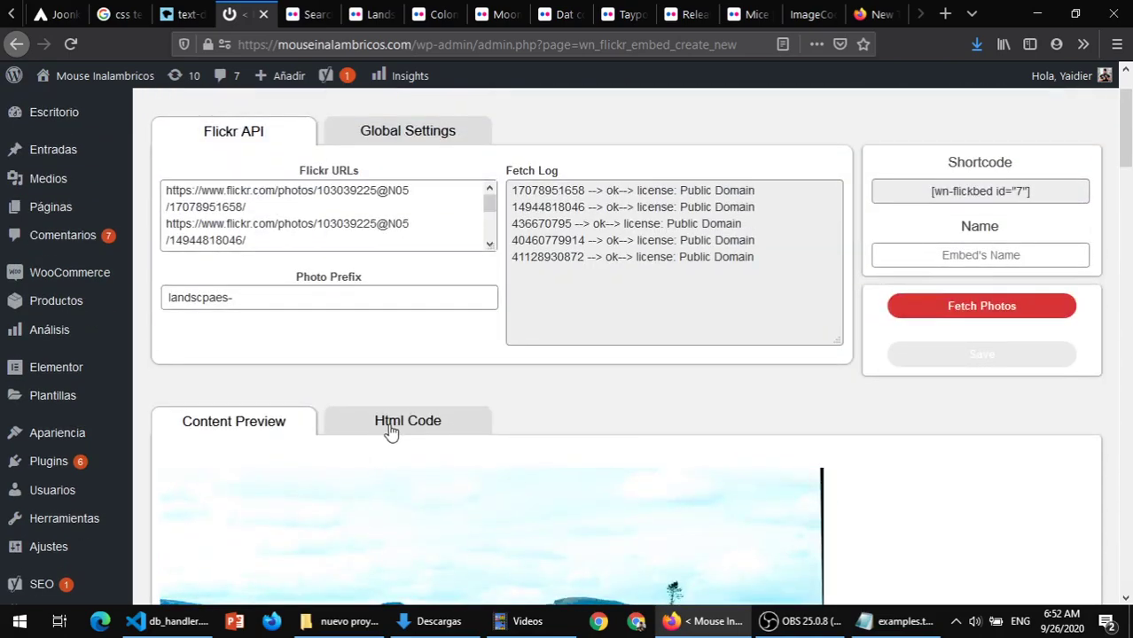
# - Compare the generated HTML code of the embed with its content preview
pyautogui.click(390, 430)
pyautogui.scroll(-4, 497, 341)
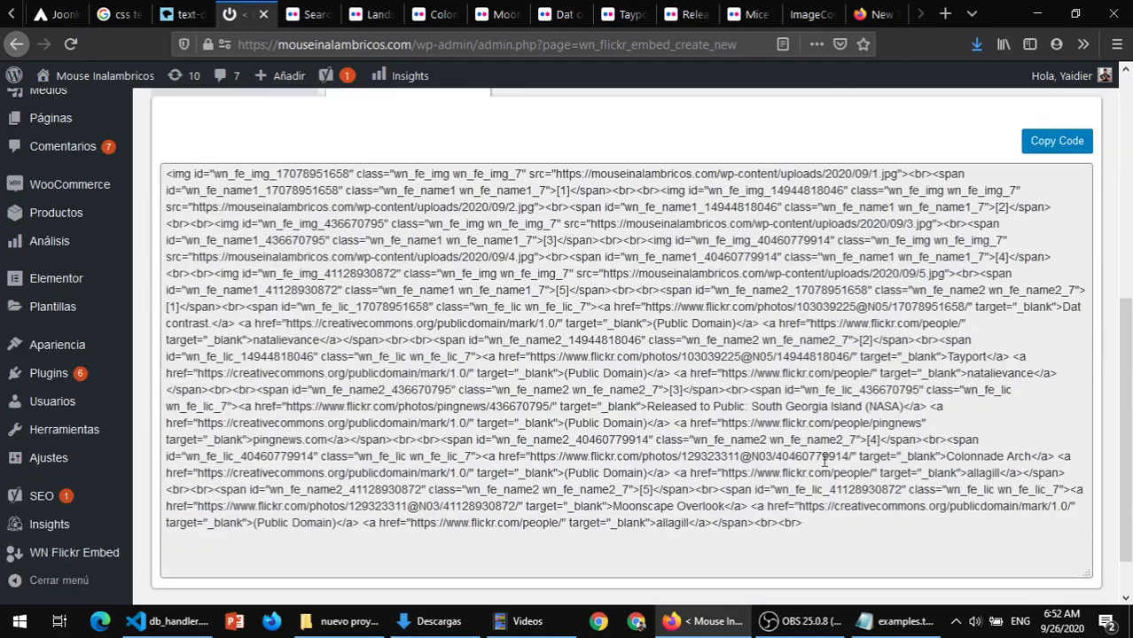
pyautogui.scroll(4, 253, 298)
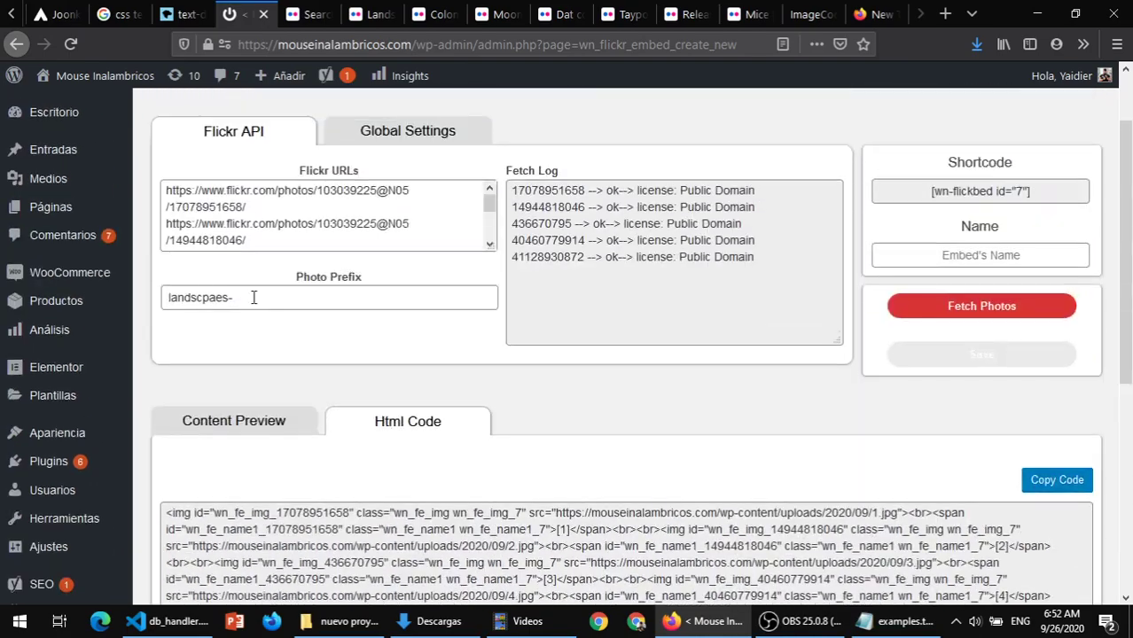
pyautogui.click(232, 422)
pyautogui.scroll(-4, 668, 213)
pyautogui.scroll(-4, 510, 402)
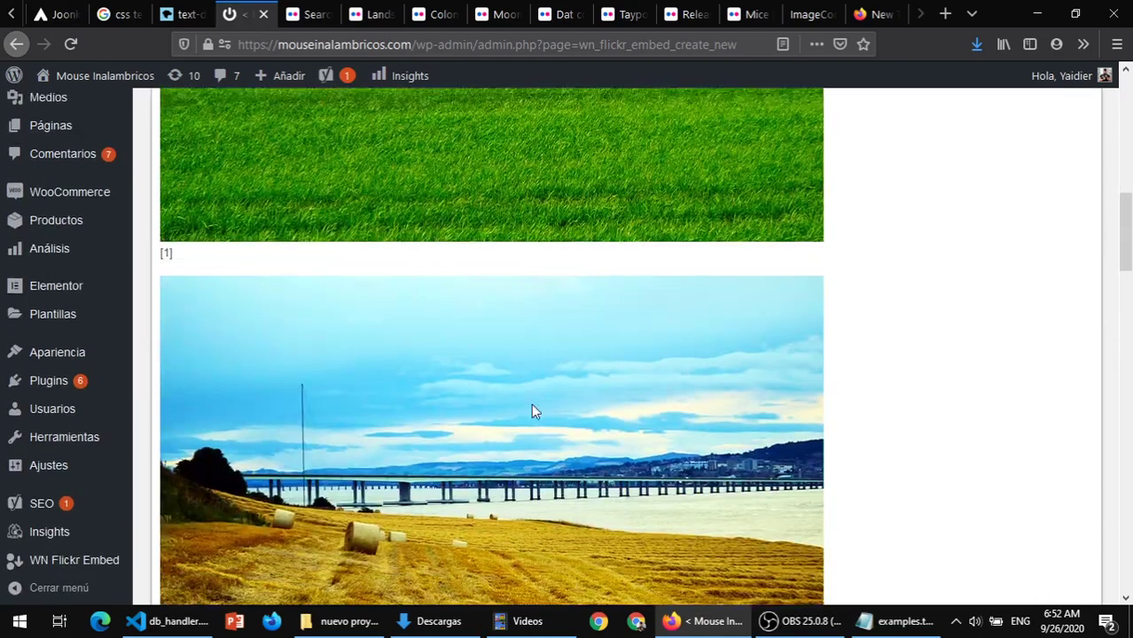
# - Copy the embed's complete generated HTML code
pyautogui.scroll(6, 534, 409)
pyautogui.click(371, 253)
pyautogui.scroll(-2, 948, 309)
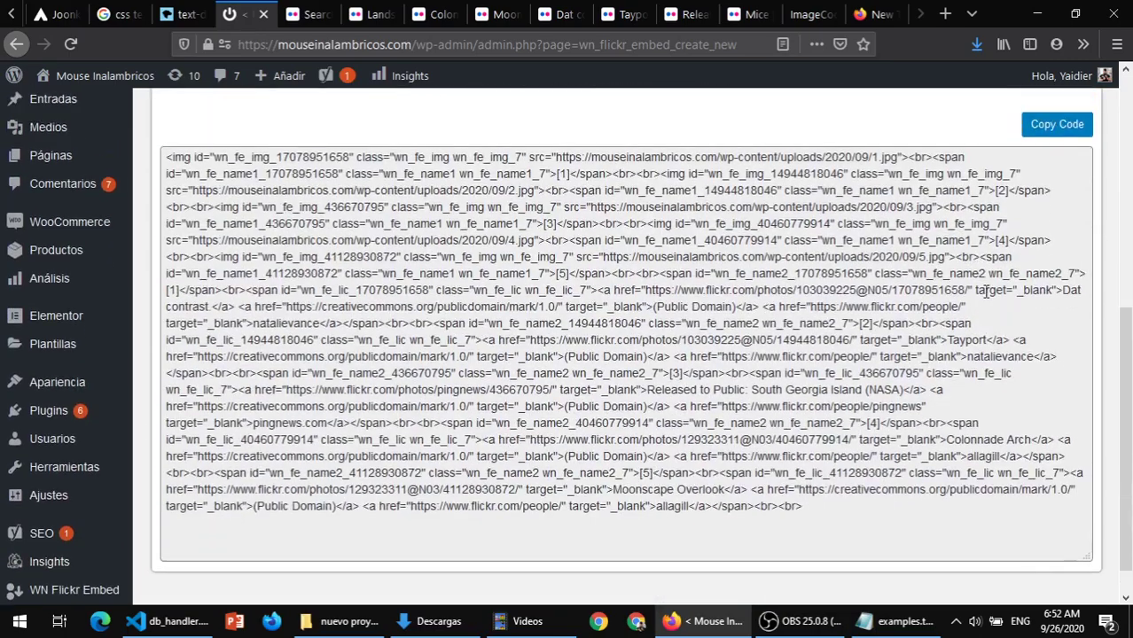
pyautogui.scroll(1, 1056, 170)
pyautogui.click(1057, 171)
# - Return to the content preview and check the photos and their title, license and author links
pyautogui.scroll(3, 395, 237)
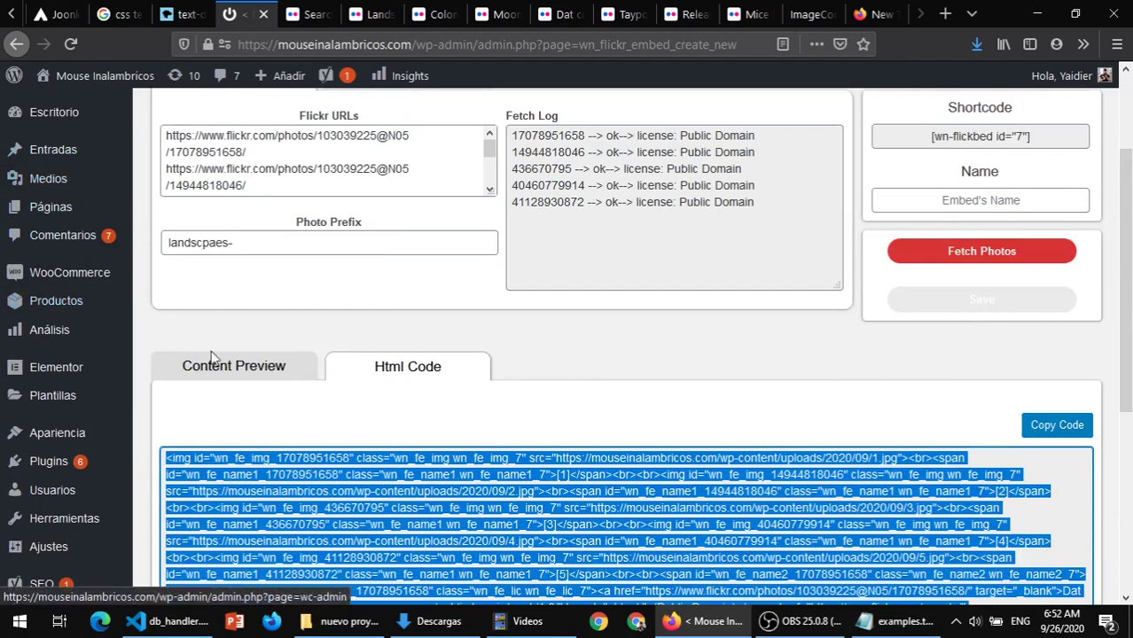
pyautogui.click(273, 362)
pyautogui.scroll(-9, 440, 319)
pyautogui.scroll(-15, 442, 401)
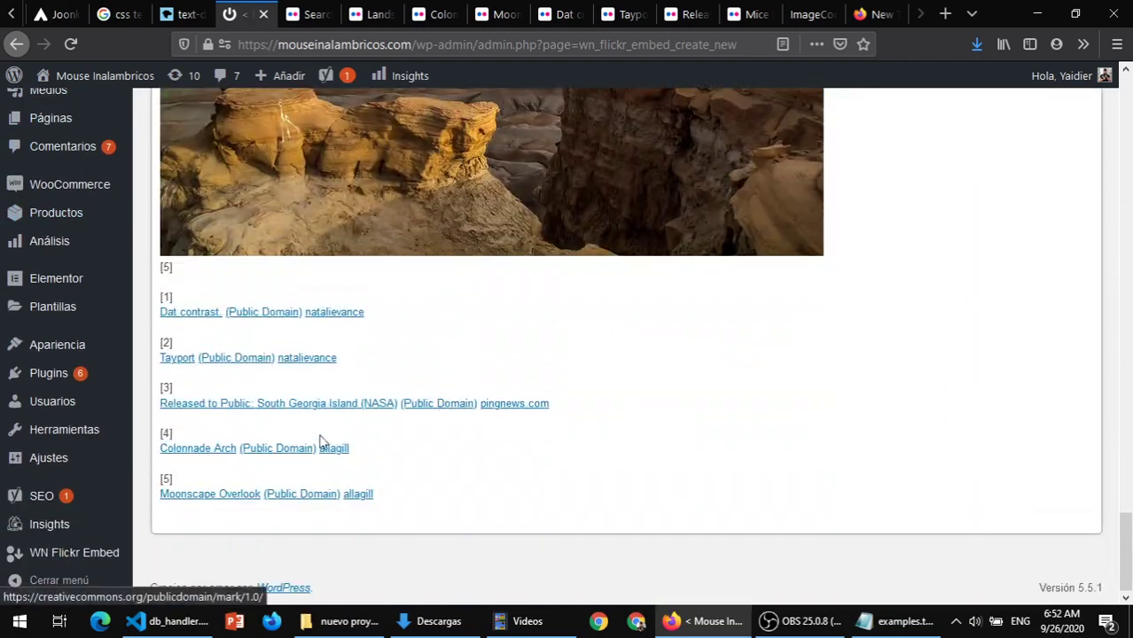
pyautogui.scroll(8, 438, 367)
pyautogui.scroll(15, 440, 367)
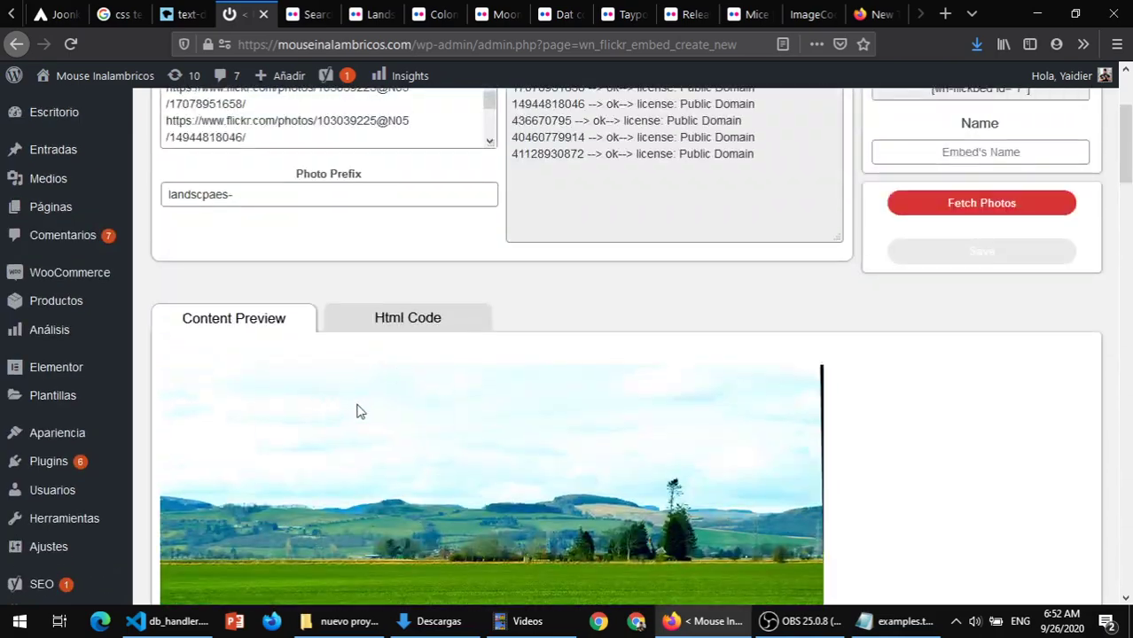
pyautogui.scroll(3, 428, 387)
# - Switch to the Flickr page of the beach sunset photo titled Landscape and examine its image, download option and details
pyautogui.click(373, 15)
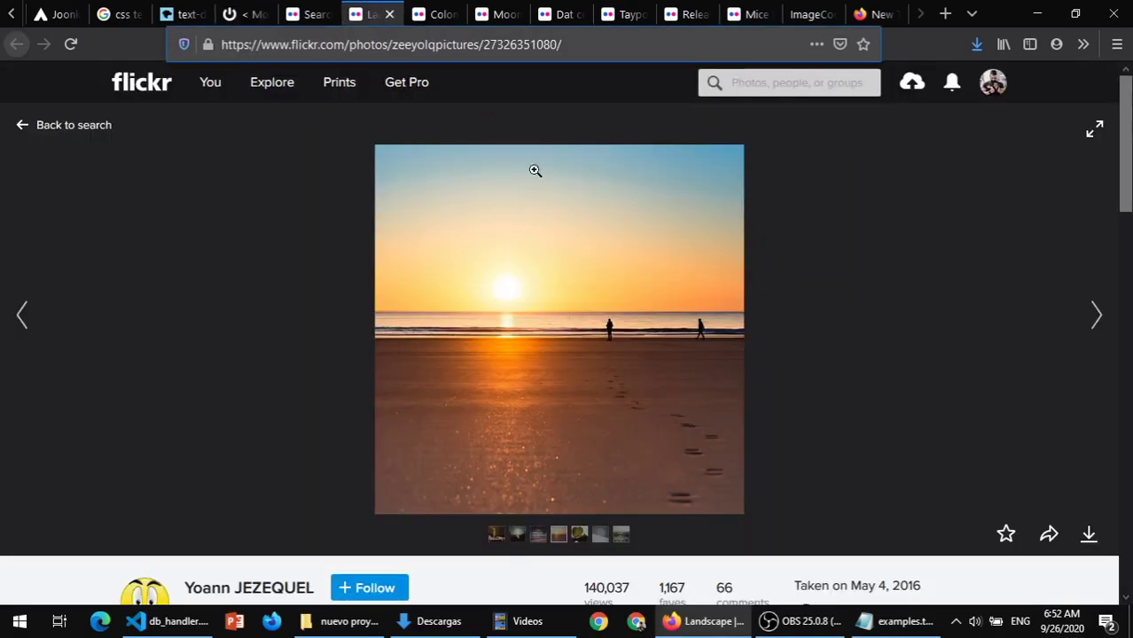
pyautogui.scroll(-3, 531, 250)
pyautogui.scroll(3, 532, 213)
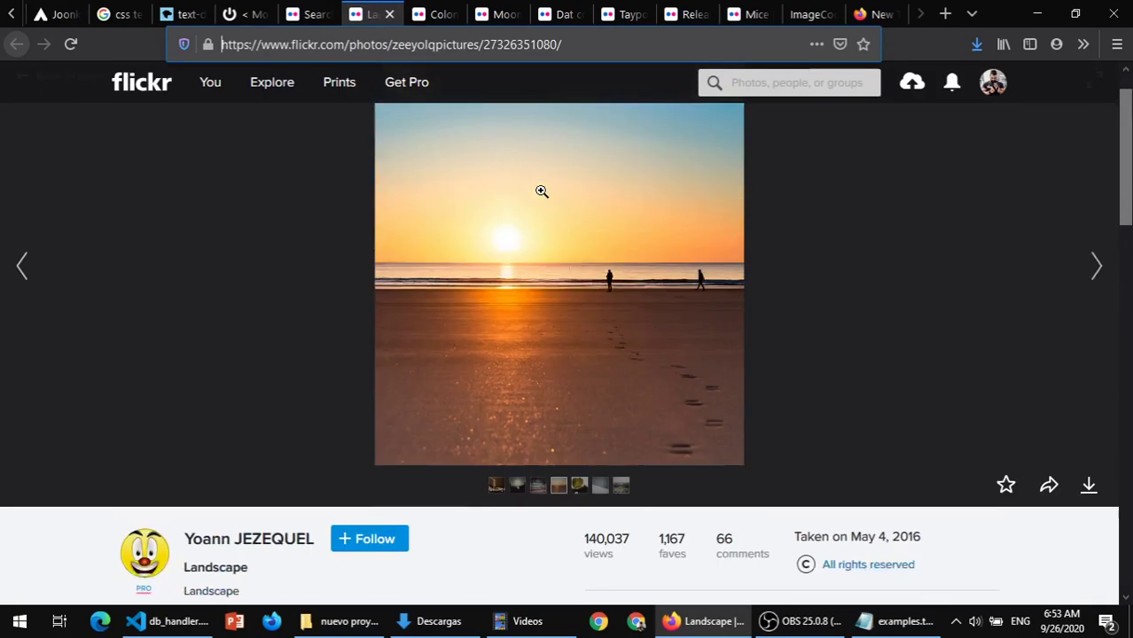
pyautogui.scroll(-3, 495, 273)
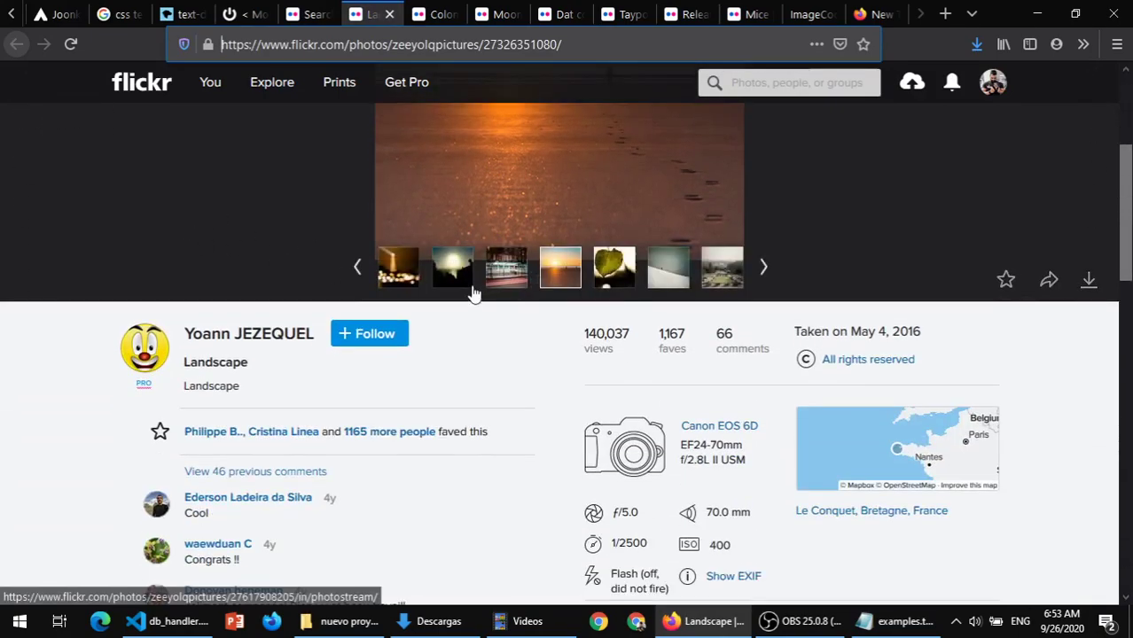
pyautogui.scroll(3, 420, 266)
pyautogui.scroll(-2, 421, 202)
pyautogui.scroll(1, 422, 202)
pyautogui.scroll(2, 422, 202)
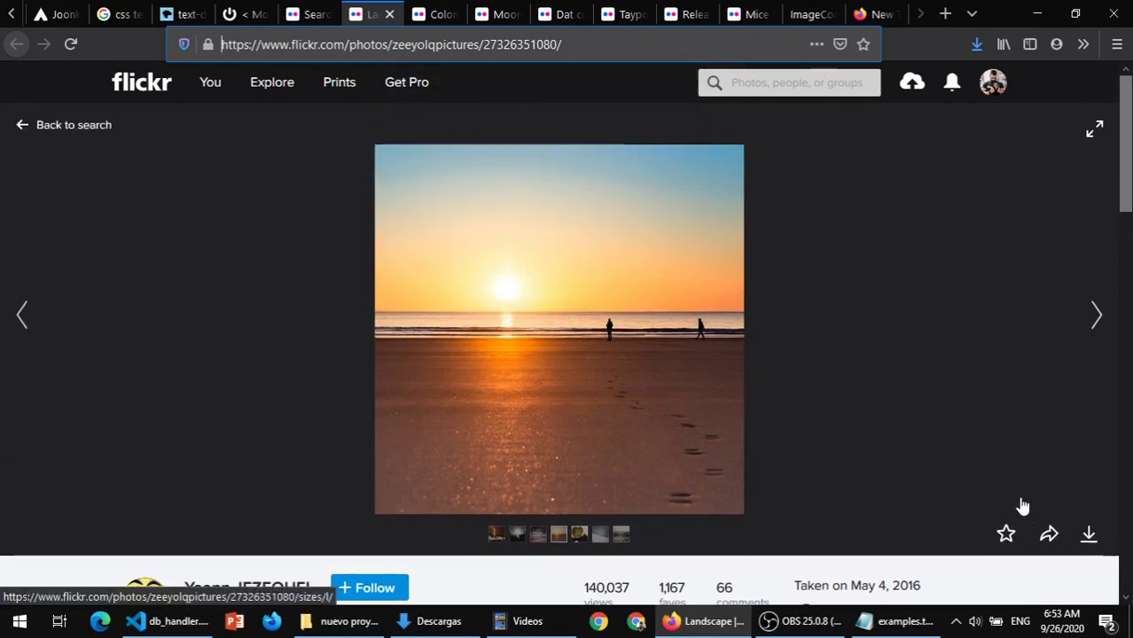
pyautogui.scroll(-2, 392, 253)
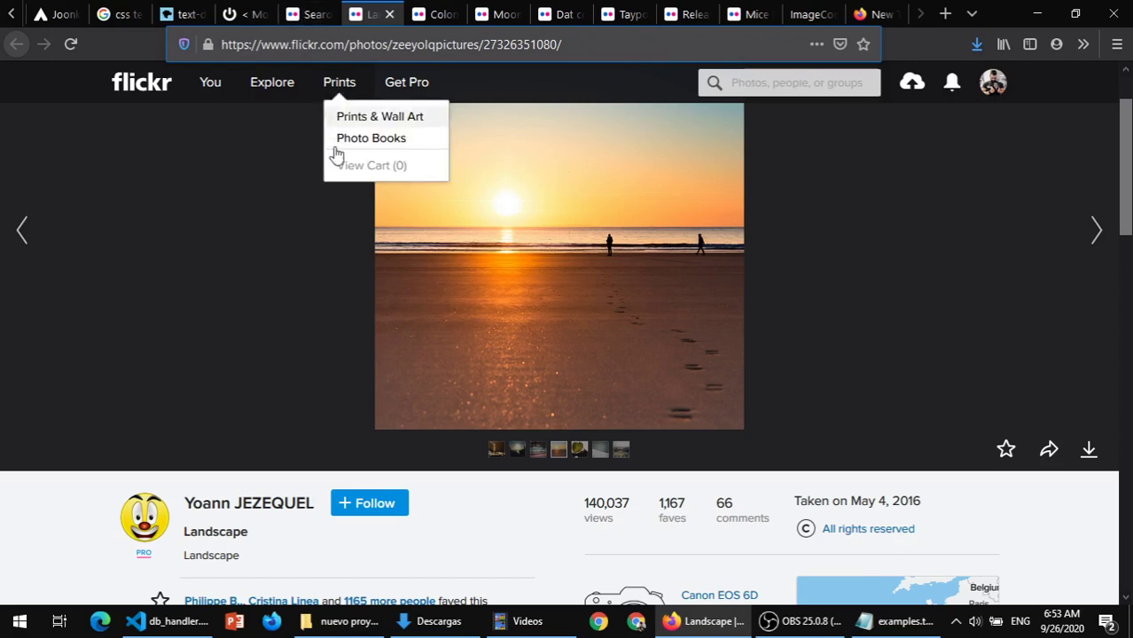
# - Highlight the Landscape photo's Flickr URL to point out the link needed for its credit
pyautogui.moveTo(603, 37); pyautogui.dragTo(67, 100)
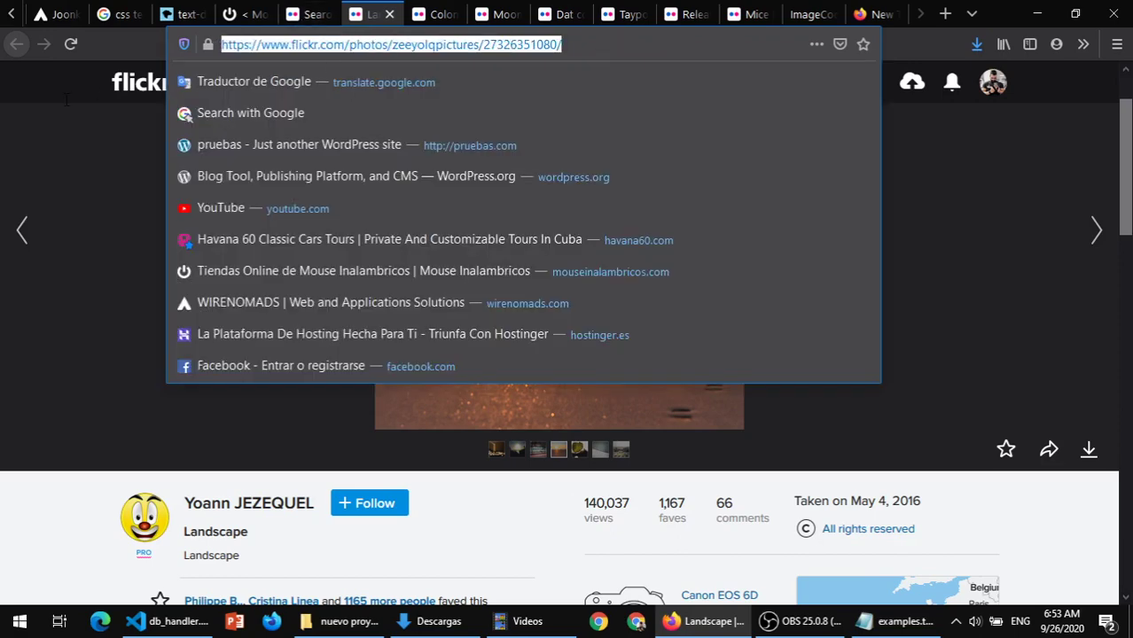
pyautogui.click(592, 43)
pyautogui.moveTo(578, 42); pyautogui.dragTo(192, 43)
pyautogui.click(581, 41)
pyautogui.scroll(-2, 115, 338)
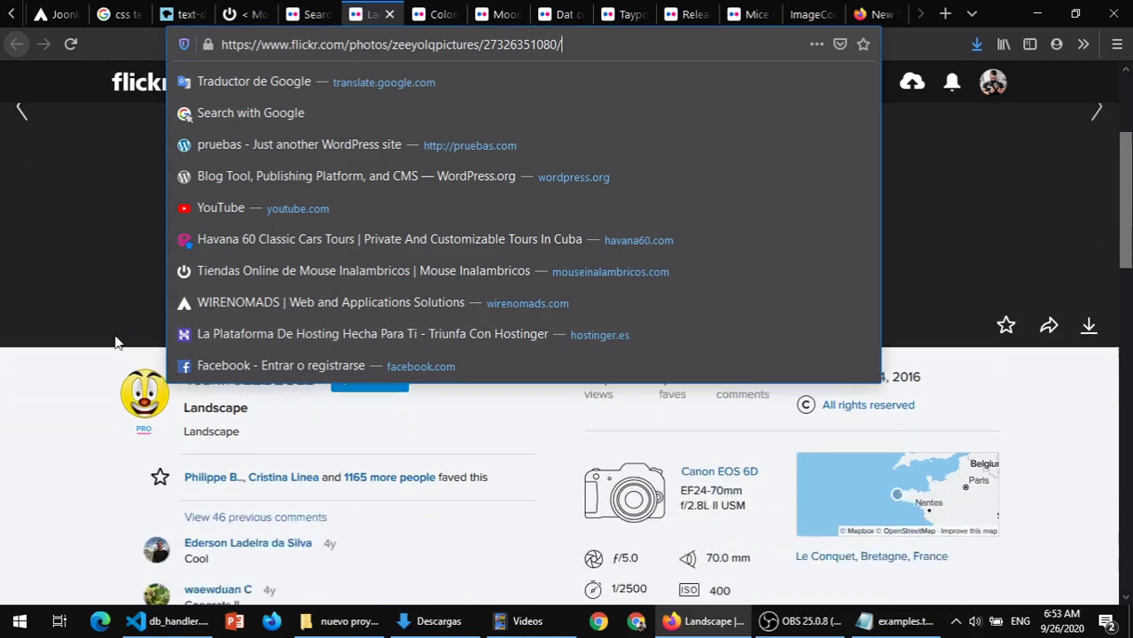
pyautogui.click(75, 397)
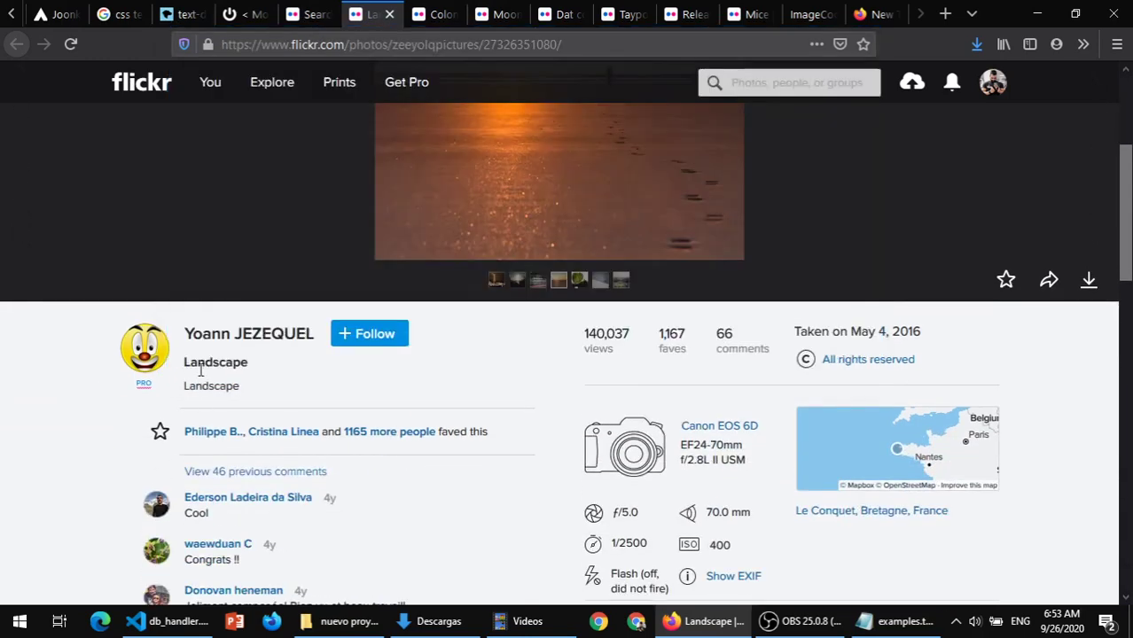
# - Highlight the Landscape photo's title and examine its license and author information
pyautogui.moveTo(187, 362); pyautogui.dragTo(245, 362)
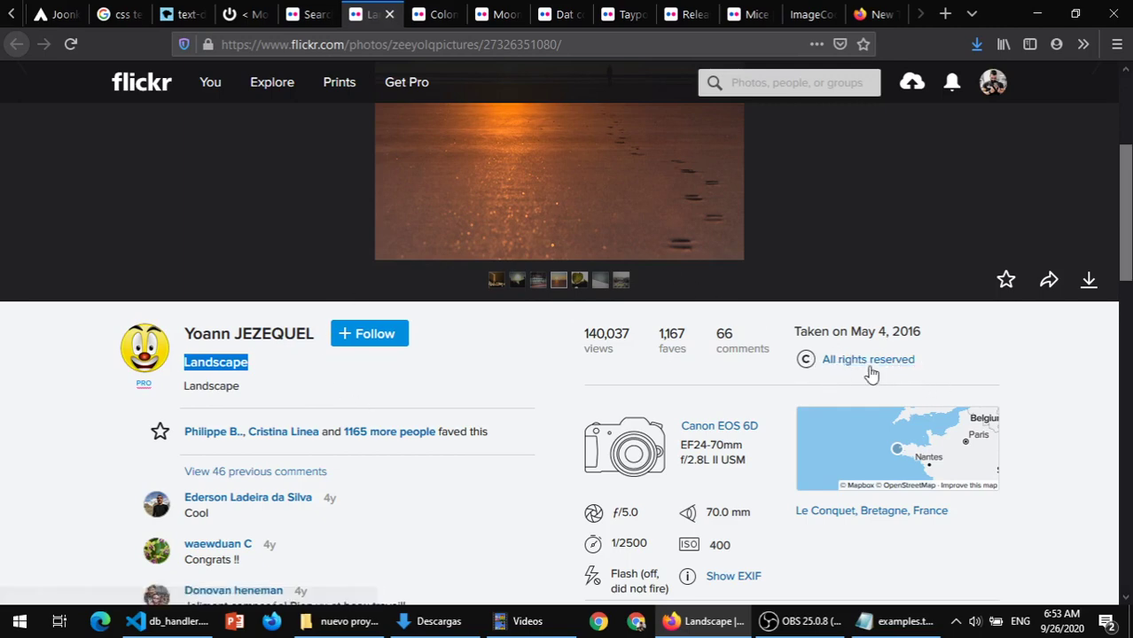
pyautogui.scroll(2, 864, 368)
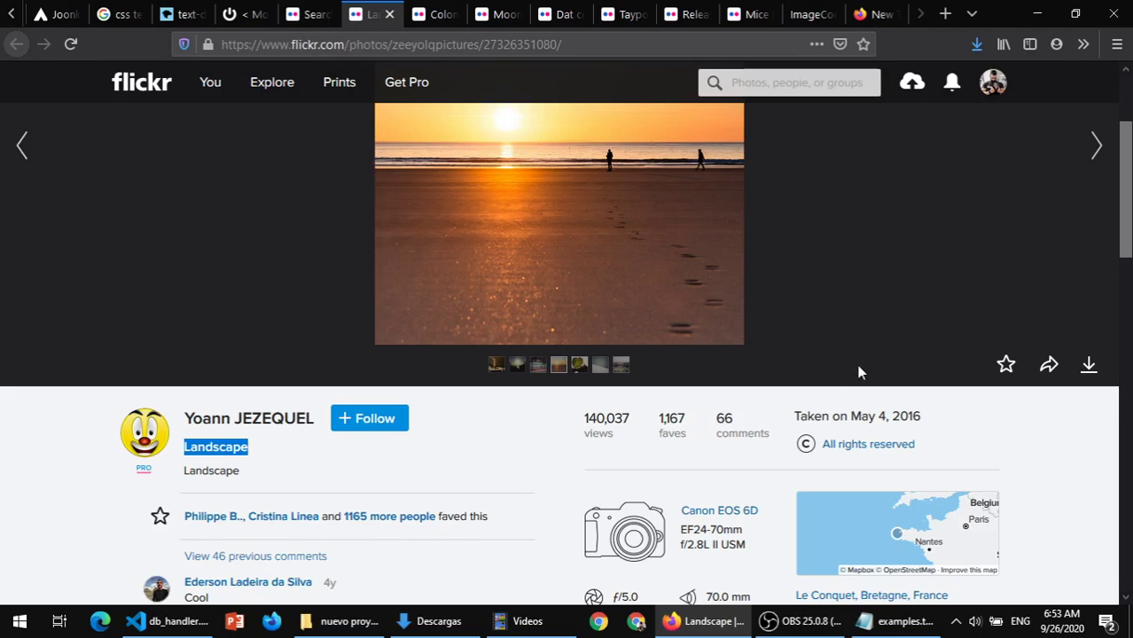
pyautogui.scroll(3, 866, 344)
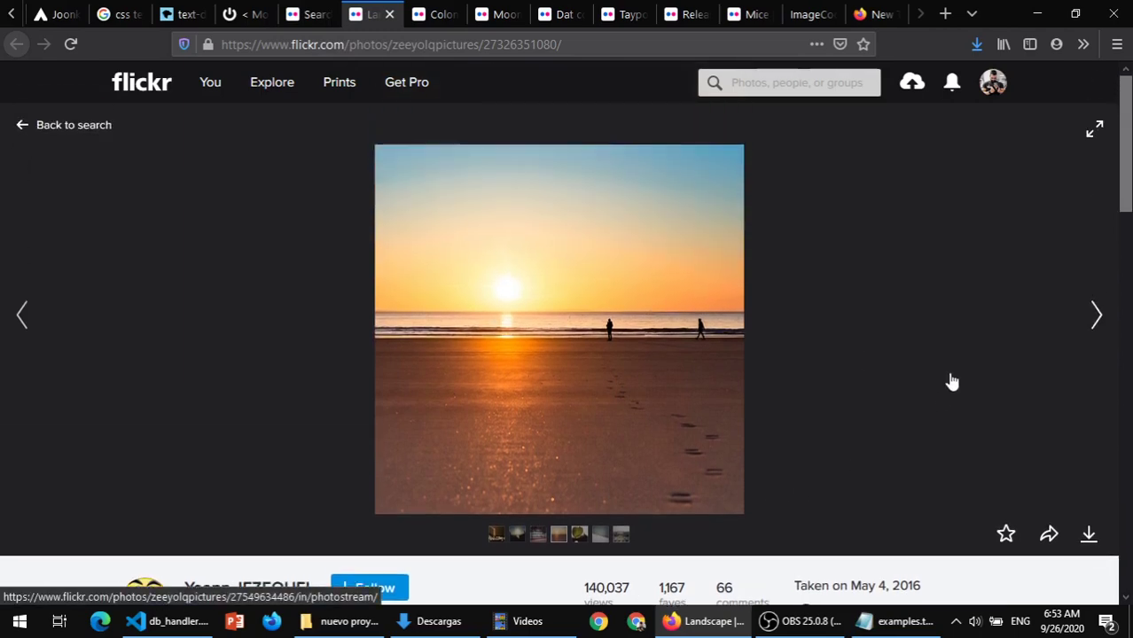
pyautogui.scroll(-4, 901, 321)
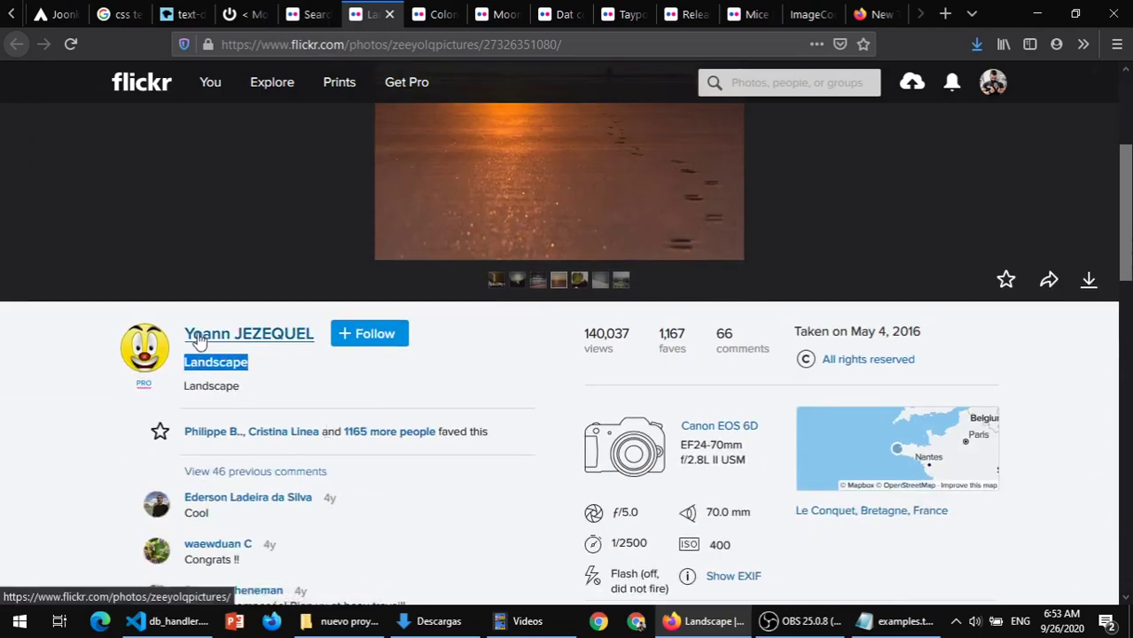
pyautogui.scroll(1, 363, 387)
pyautogui.scroll(2, 383, 390)
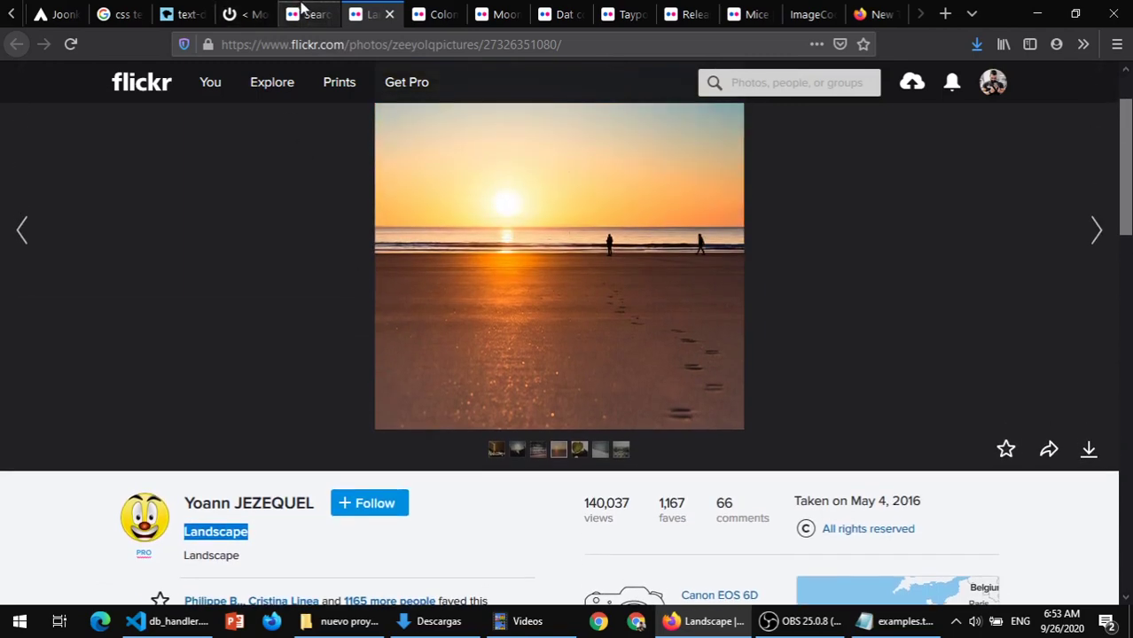
# - Return to the WN Flicker Images Downloader page and enlarge the Flickr URLs box to show more links
pyautogui.click(253, 12)
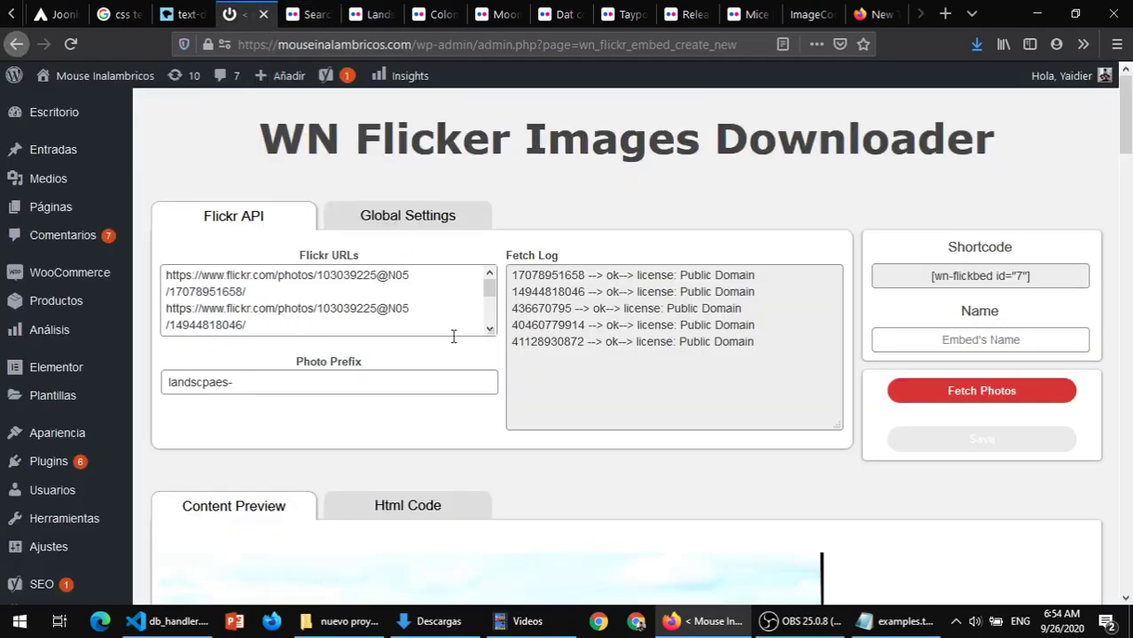
pyautogui.moveTo(490, 334); pyautogui.dragTo(487, 393)
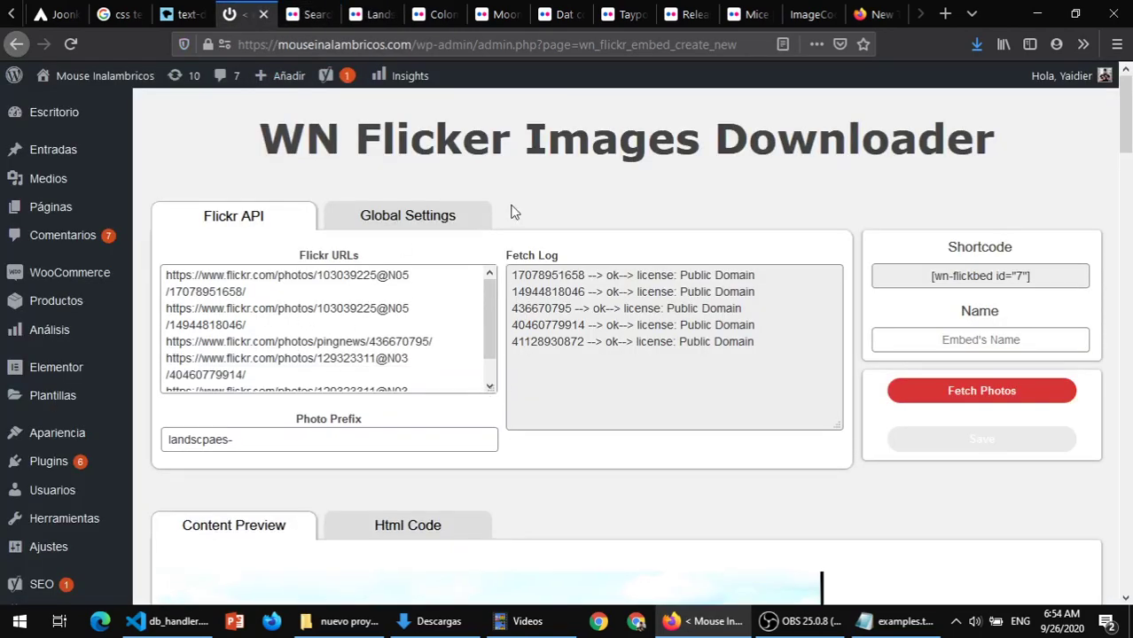
# - Switch to ImageCodr.org's page for getting HTML code from a Flickr URL
pyautogui.click(316, 16)
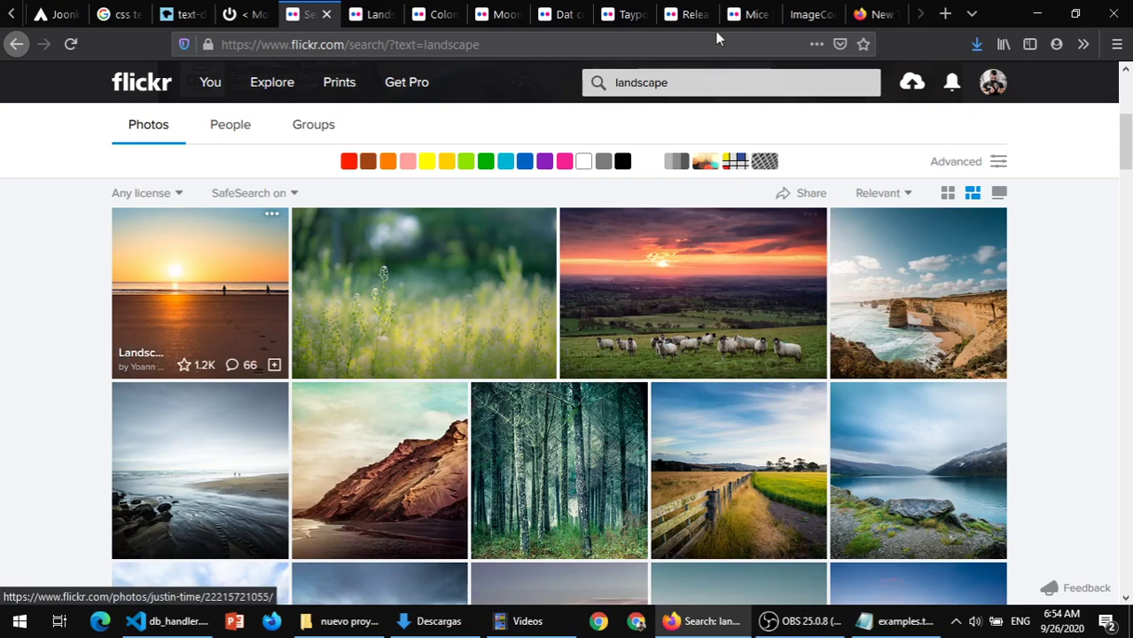
pyautogui.click(807, 15)
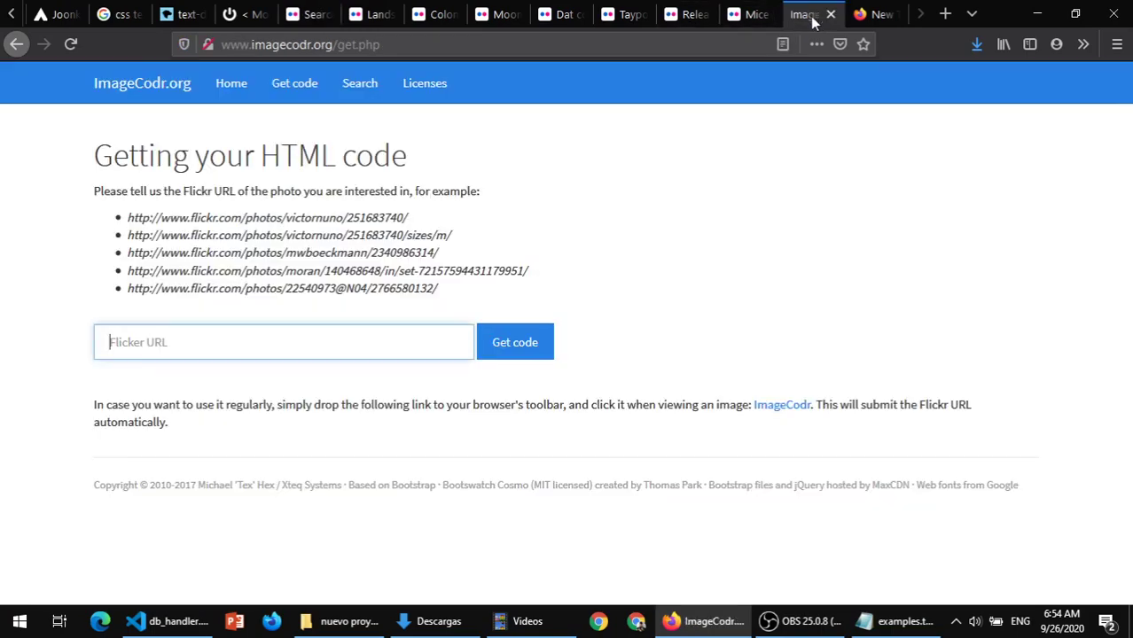
# - Highlight the imagecodr domain in the page's address to point out which site is being used
pyautogui.click(219, 343)
pyautogui.doubleClick(283, 42)
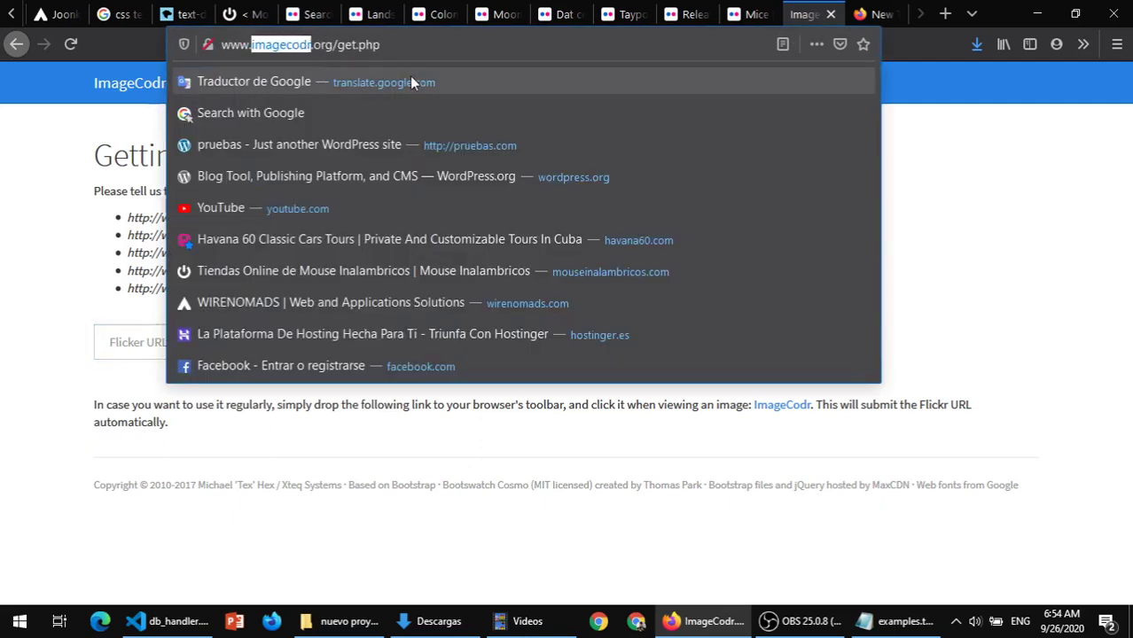
pyautogui.click(69, 254)
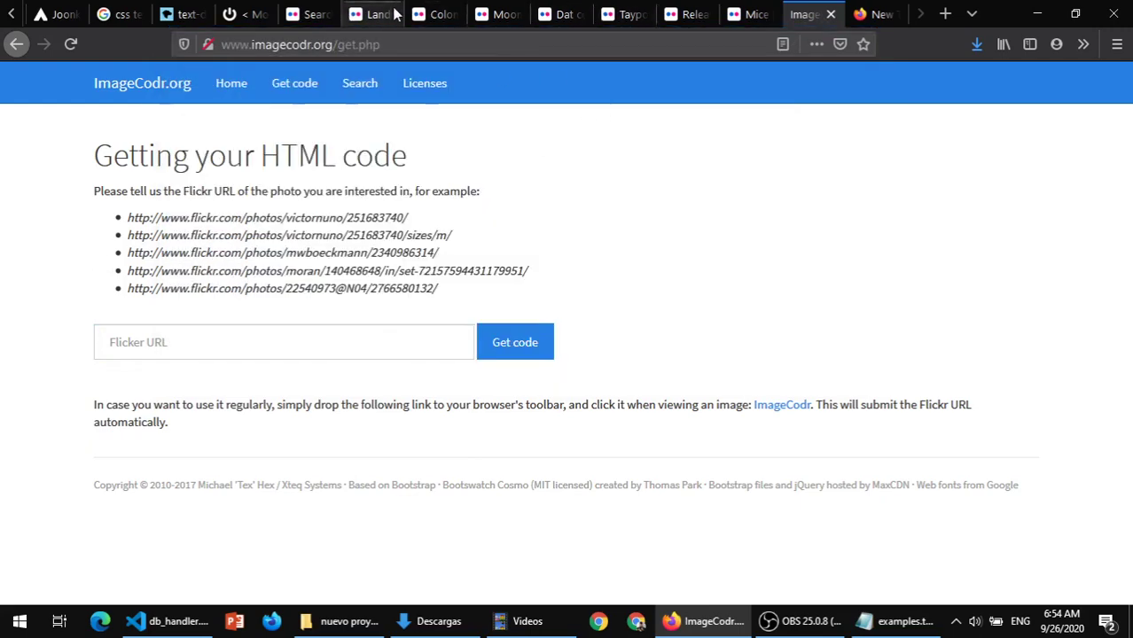
# - Switch to the Colonnade Arch photo on Flickr and copy its page URL
pyautogui.click(448, 16)
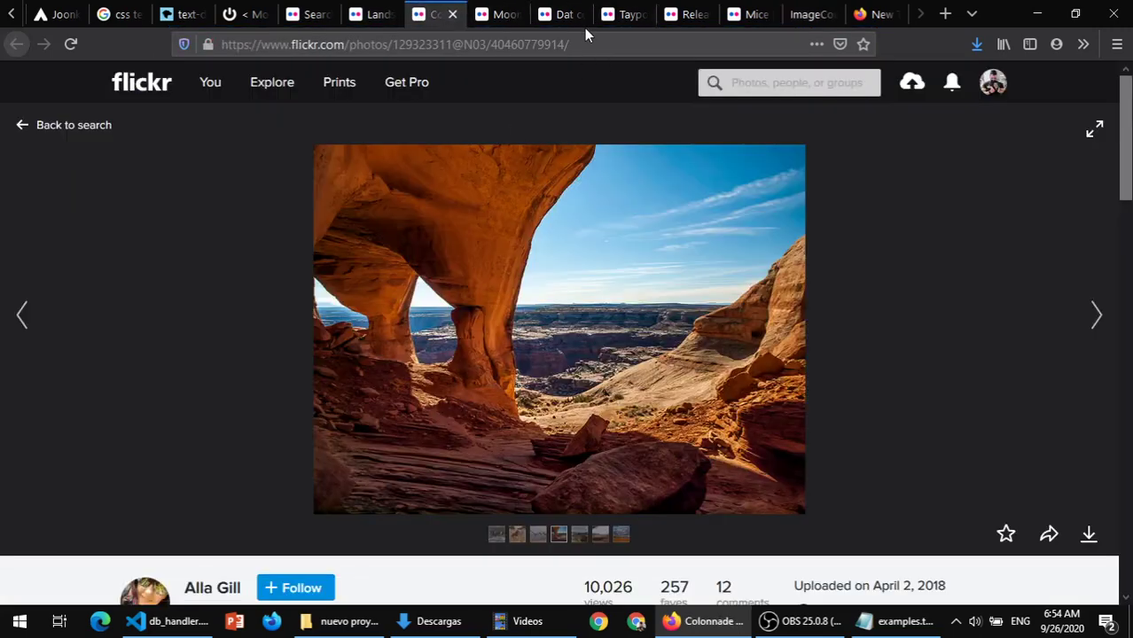
pyautogui.click(600, 44)
pyautogui.rightClick(505, 45)
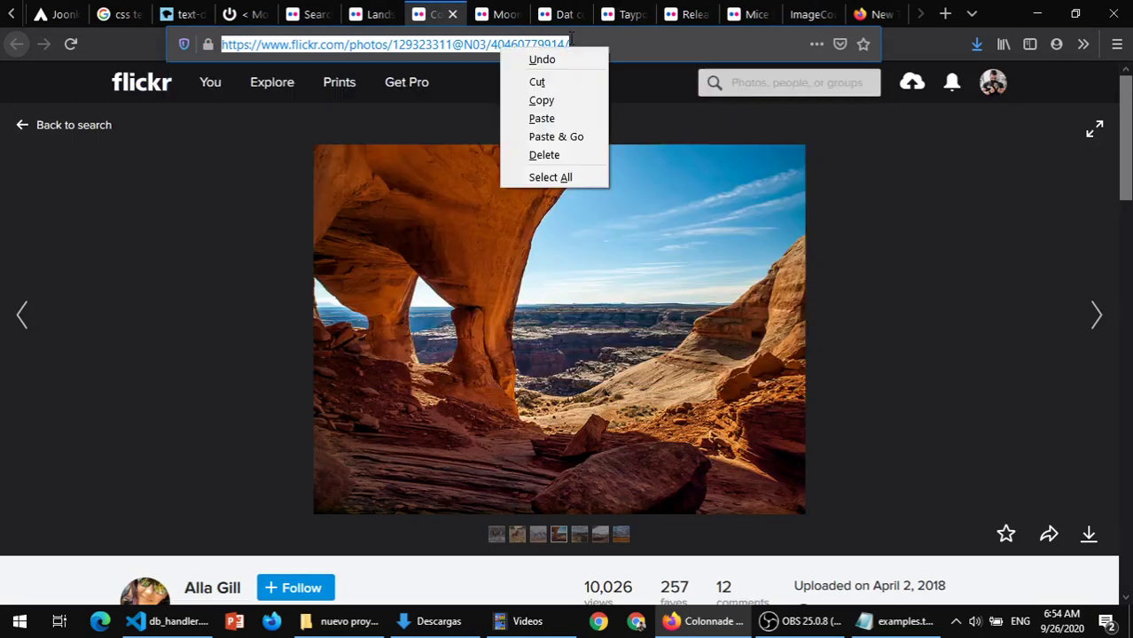
pyautogui.click(565, 94)
# - Paste the copied photo URL into ImageCodr.org's Flickr URL field and generate the HTML code
pyautogui.click(802, 14)
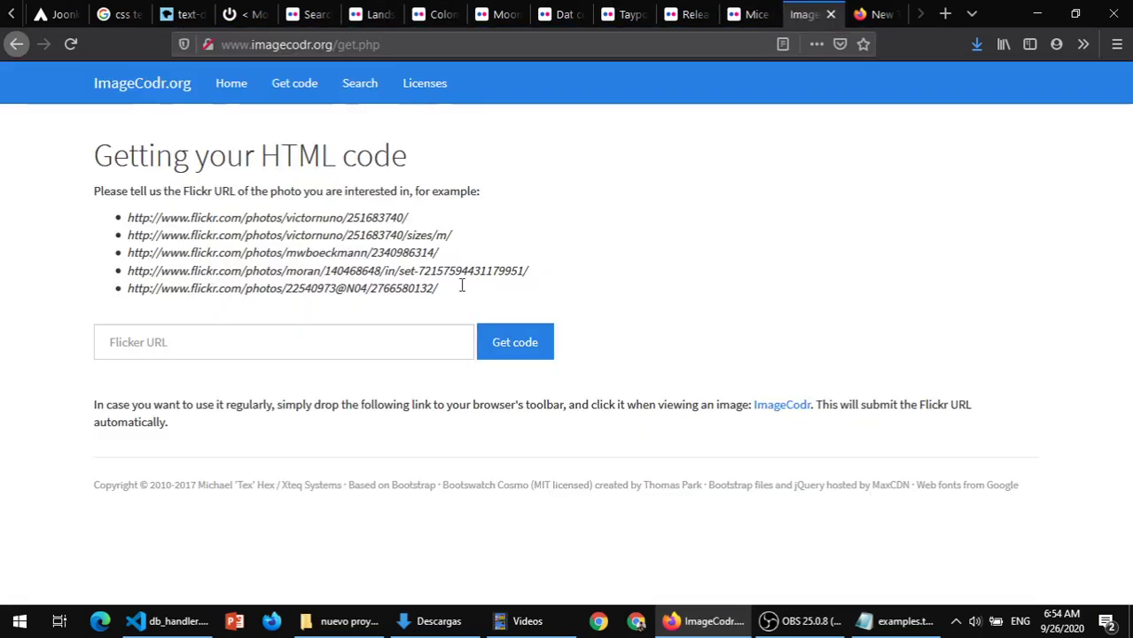
pyautogui.click(353, 344)
pyautogui.rightClick(354, 346)
pyautogui.click(398, 418)
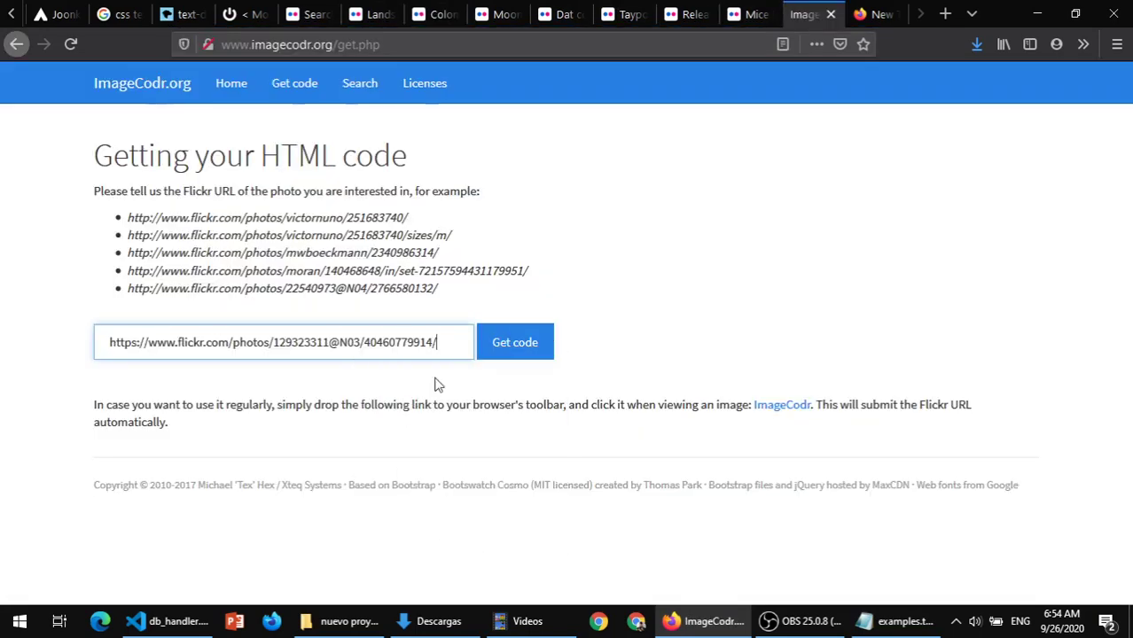
pyautogui.click(507, 351)
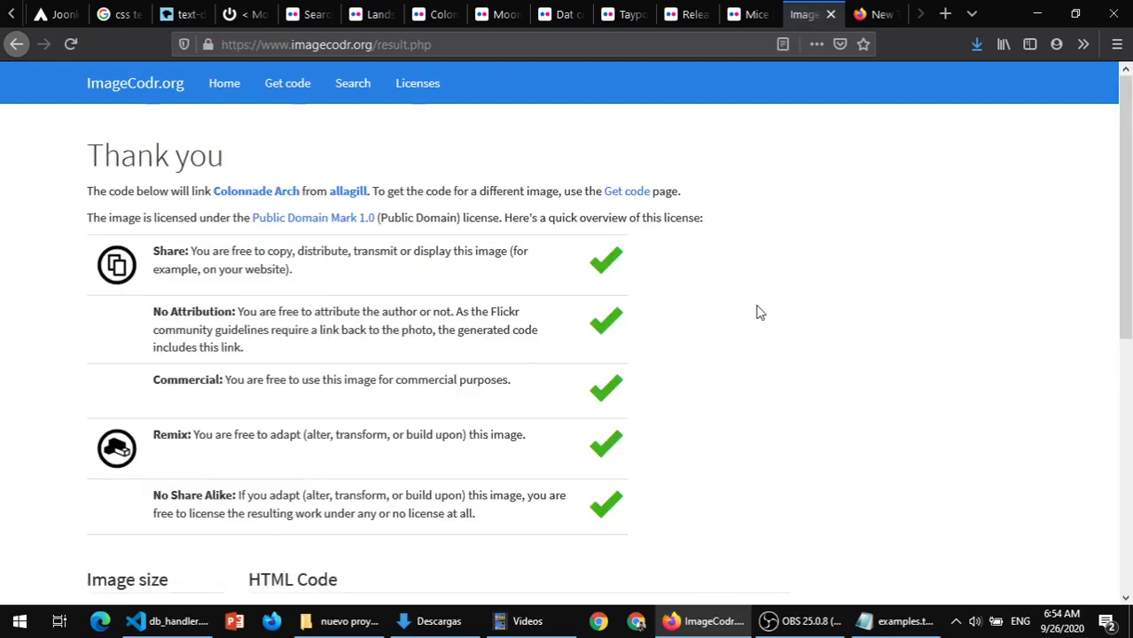
# - Examine the generated HTML code and the Small image preview with its credit line
pyautogui.scroll(-3, 758, 315)
pyautogui.scroll(-2, 760, 301)
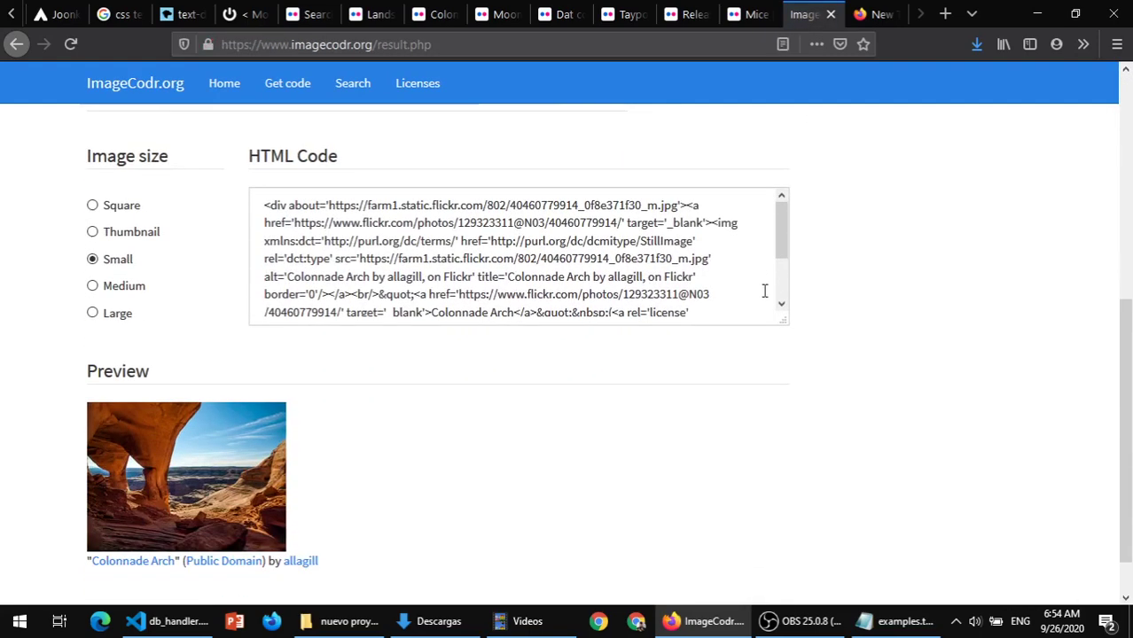
pyautogui.scroll(-2, 435, 266)
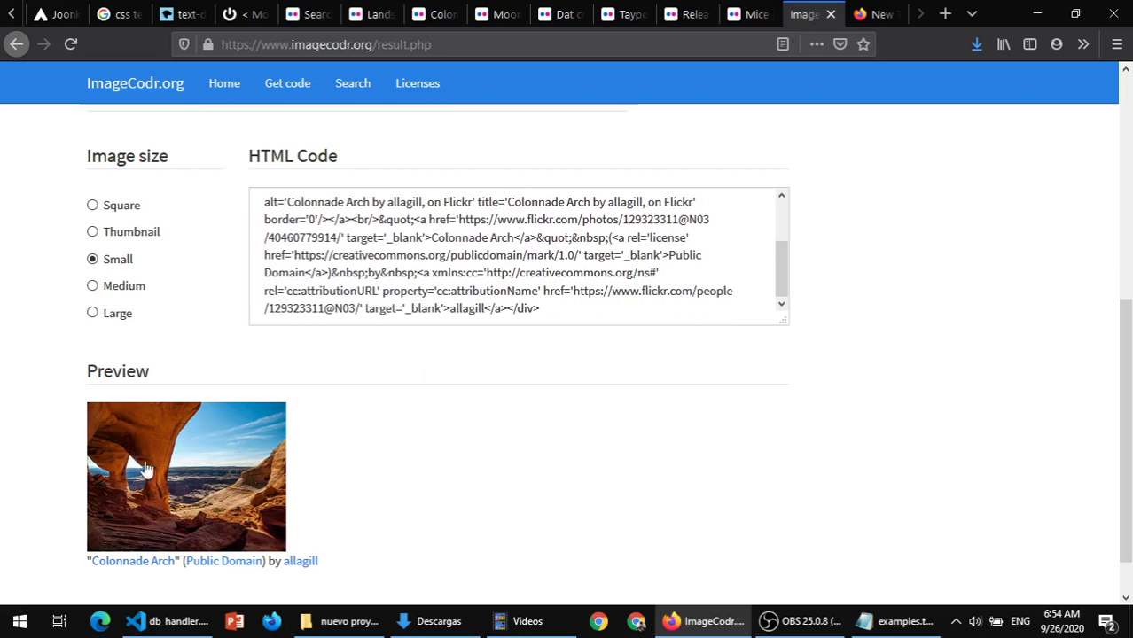
pyautogui.scroll(-1, 211, 390)
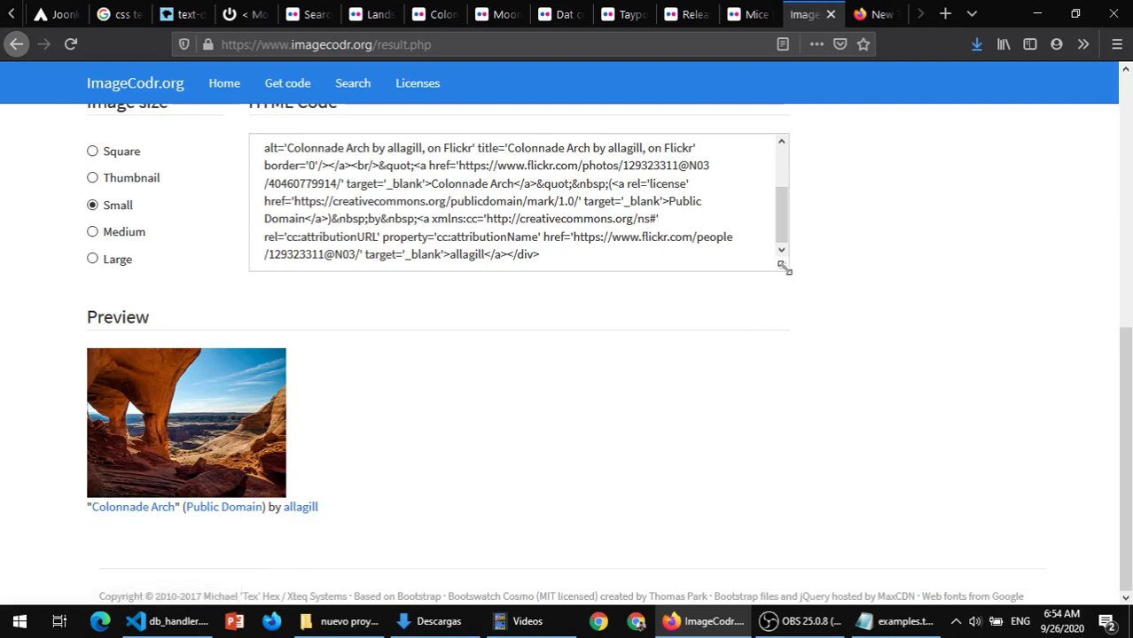
# - Enlarge the HTML Code box and copy the entire code for the Small image
pyautogui.moveTo(784, 266); pyautogui.dragTo(867, 361)
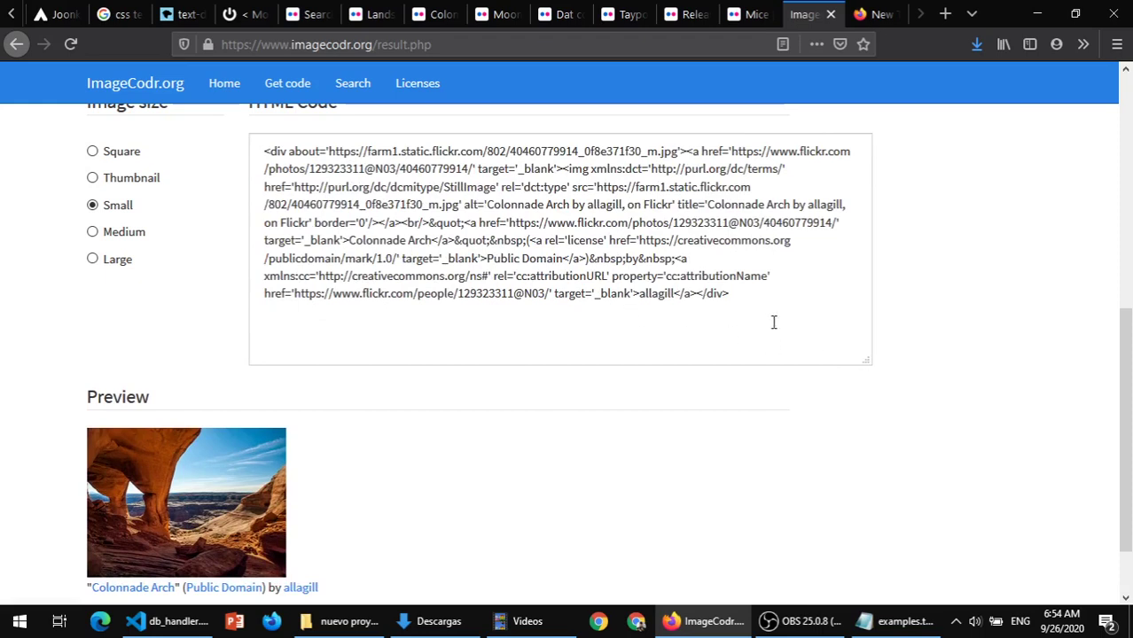
pyautogui.moveTo(773, 322); pyautogui.dragTo(236, 140)
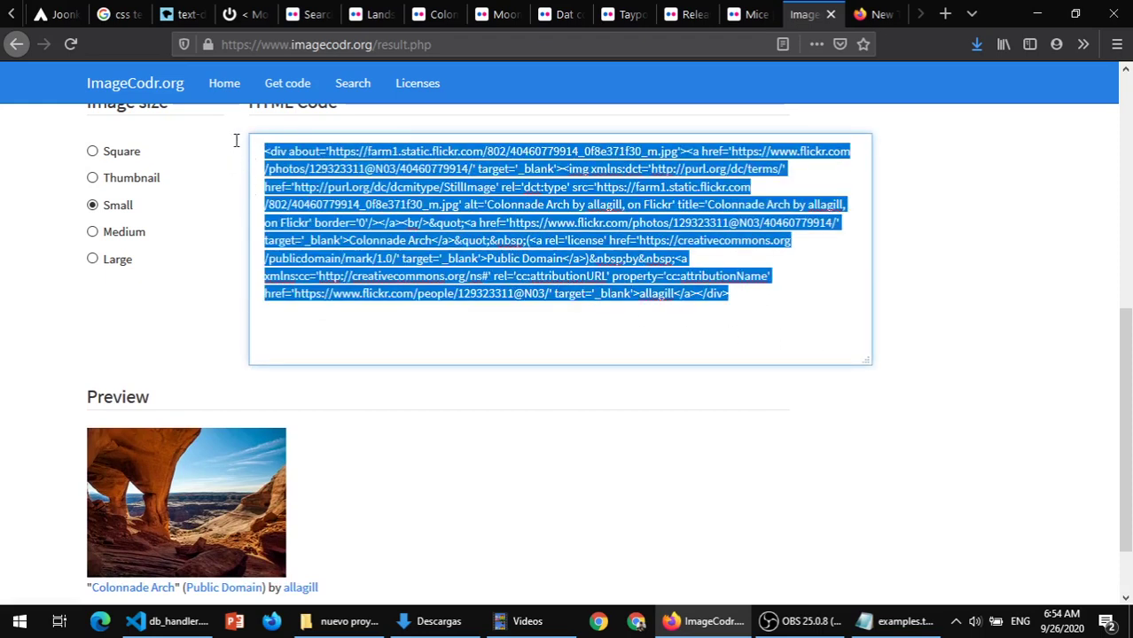
pyautogui.rightClick(329, 153)
pyautogui.click(357, 209)
# - Change the image size to Medium and check its preview below the code
pyautogui.scroll(-2, 359, 476)
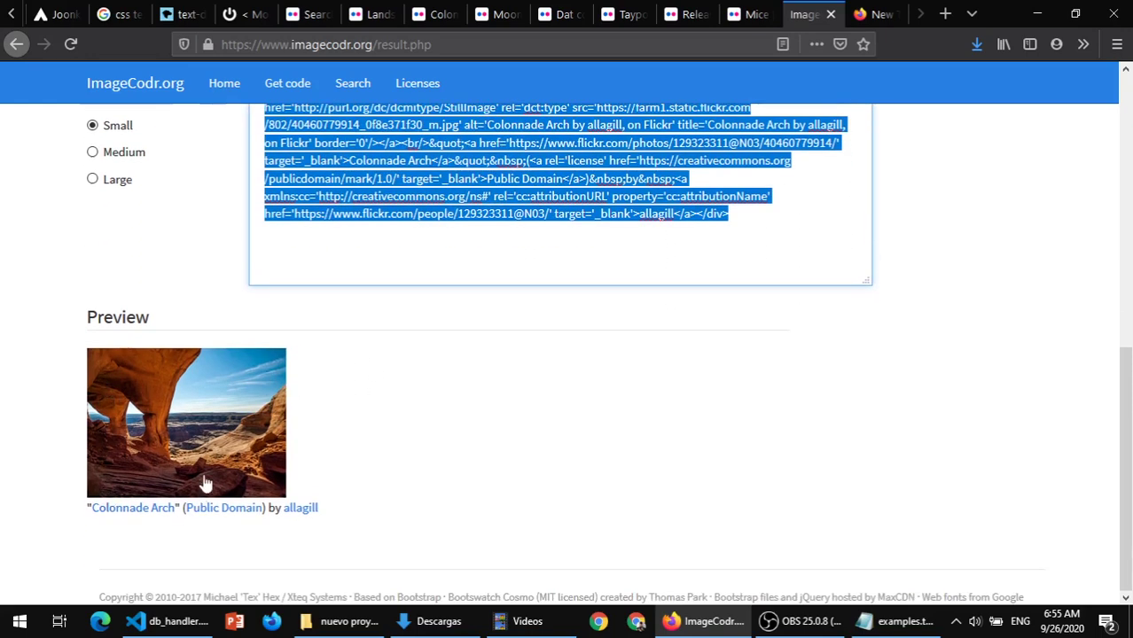
pyautogui.scroll(4, 660, 255)
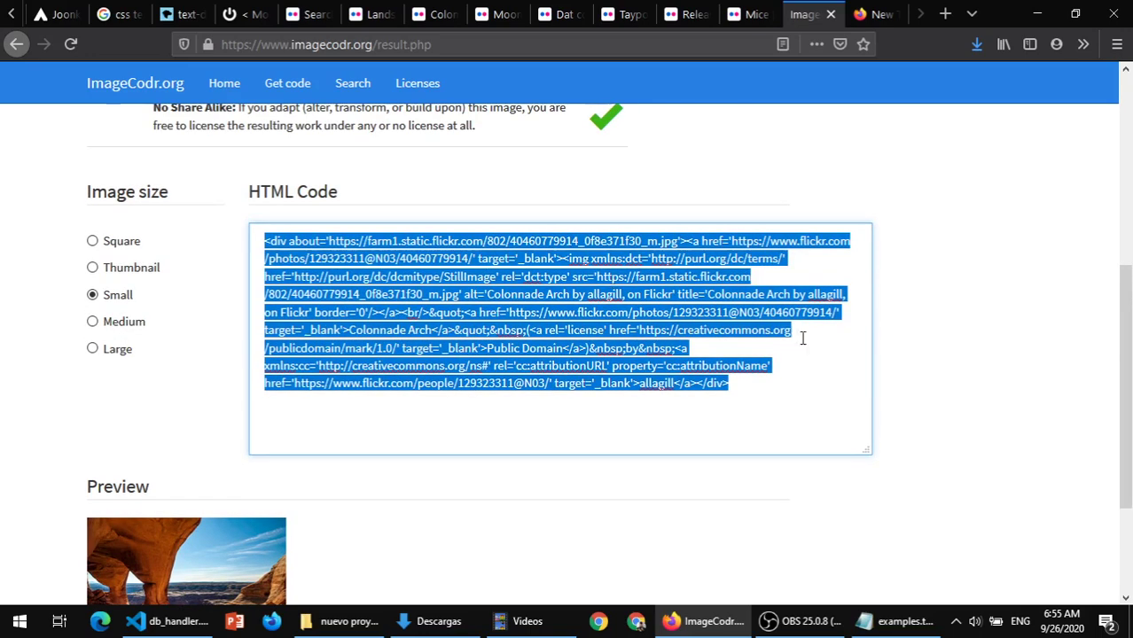
pyautogui.click(109, 322)
pyautogui.scroll(-5, 151, 253)
pyautogui.scroll(5, 152, 253)
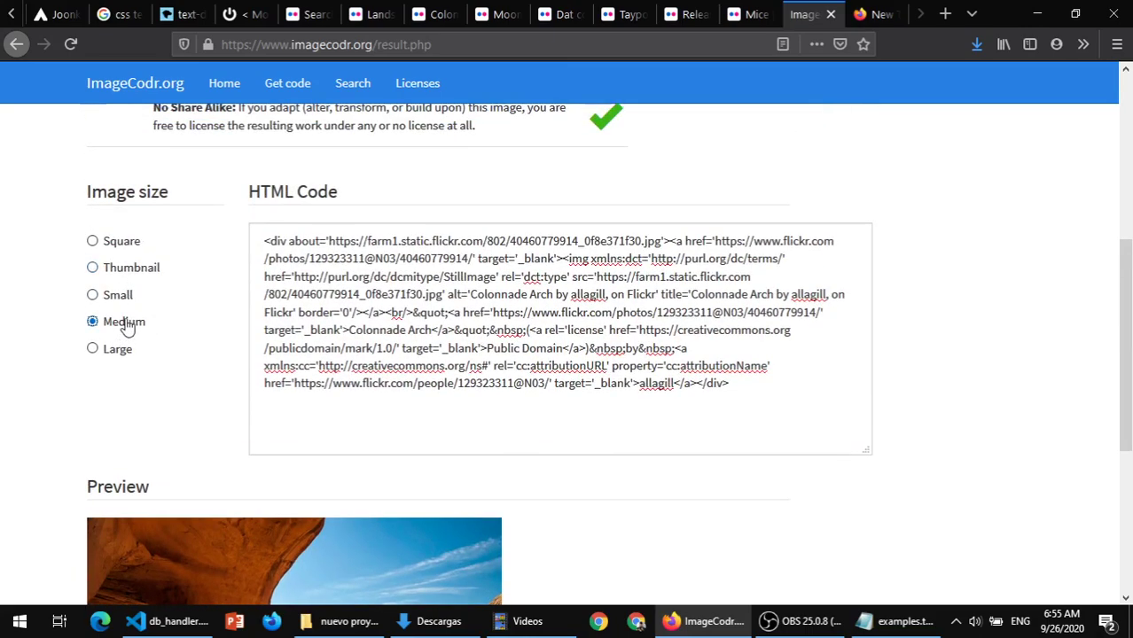
pyautogui.scroll(-8, 456, 311)
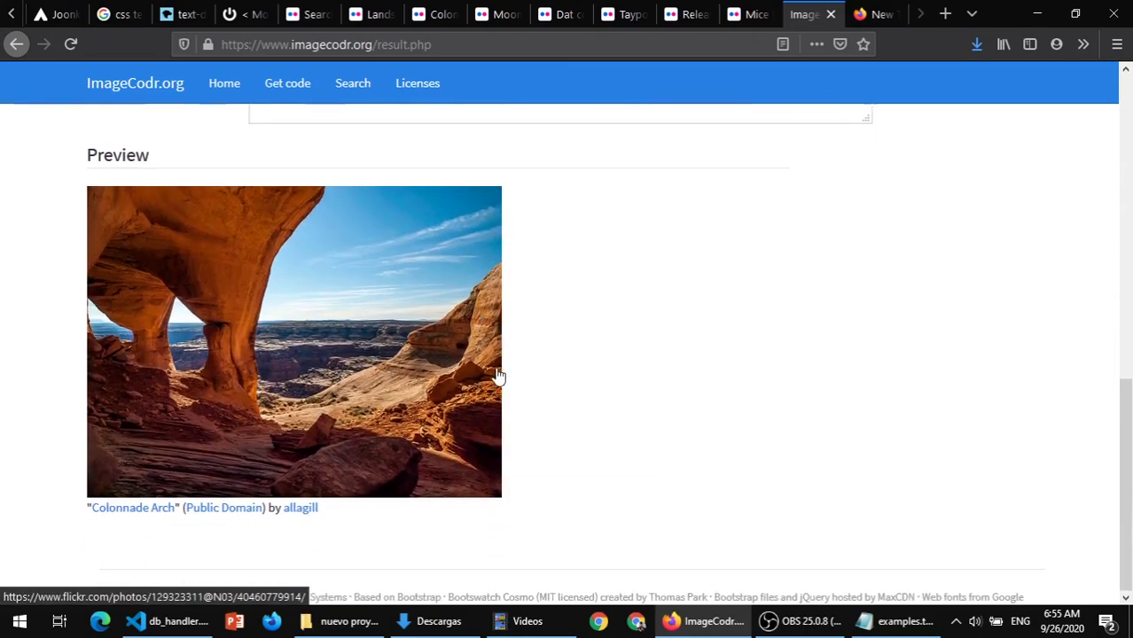
pyautogui.scroll(10, 500, 377)
pyautogui.moveTo(763, 470); pyautogui.dragTo(246, 317)
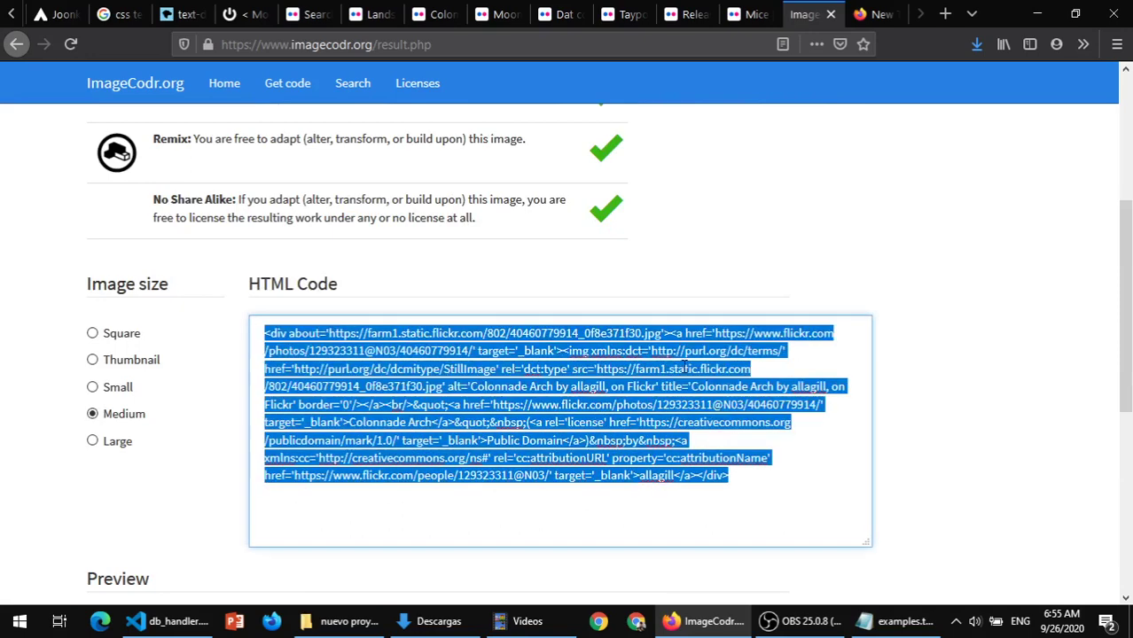
pyautogui.click(753, 368)
pyautogui.scroll(-6, 401, 259)
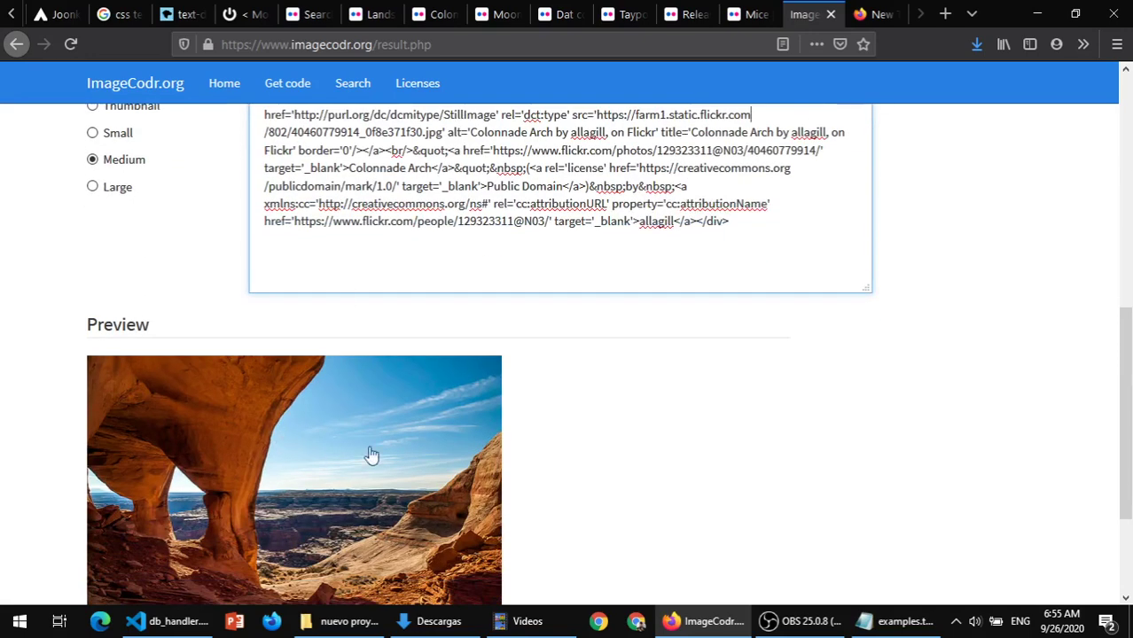
pyautogui.scroll(-4, 443, 399)
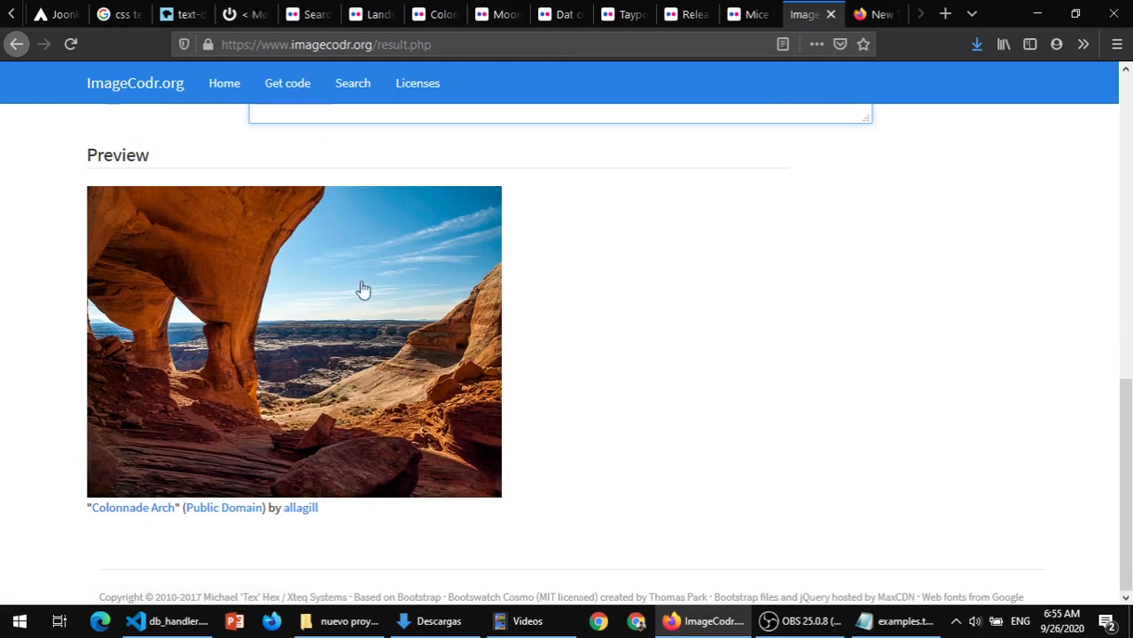
pyautogui.scroll(6, 385, 359)
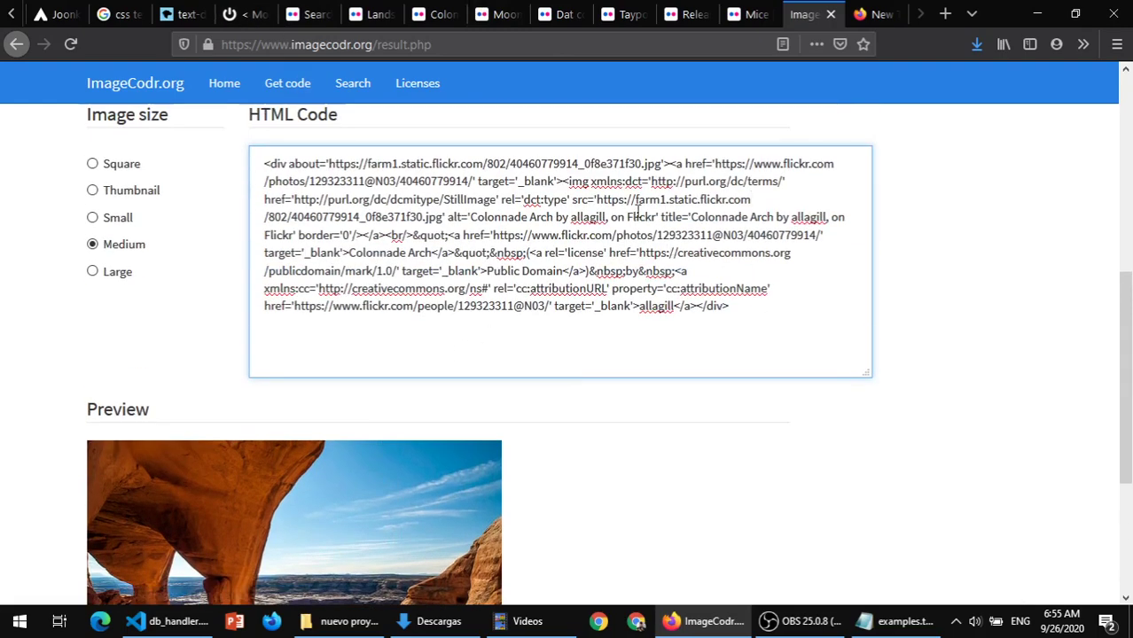
pyautogui.moveTo(599, 202); pyautogui.dragTo(759, 199)
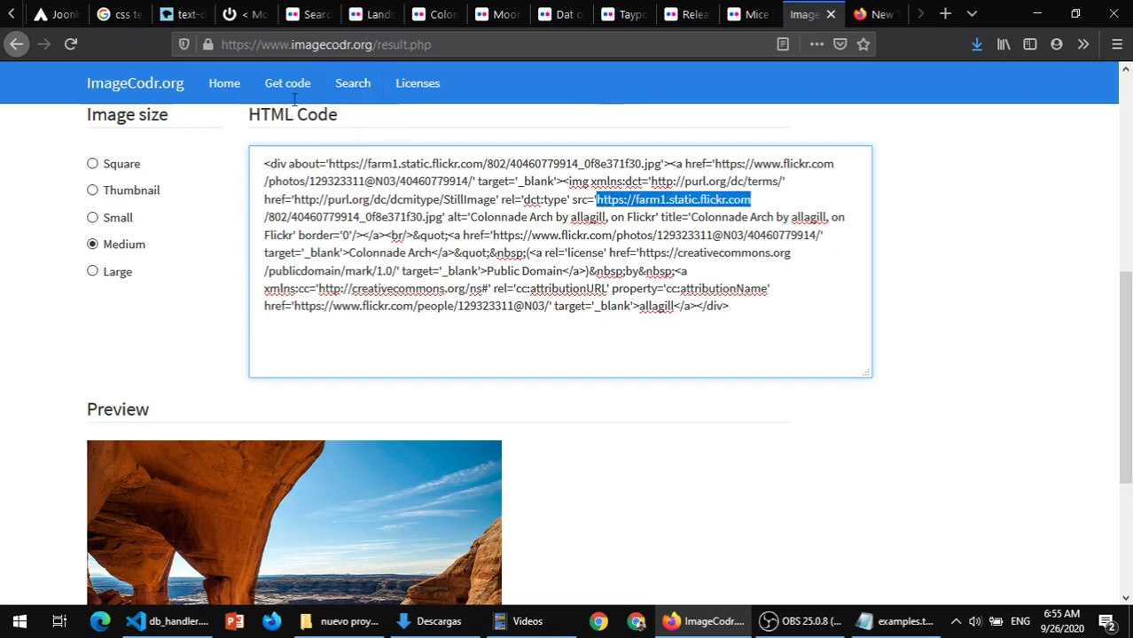
# - Look at the WN Flicker Images Downloader page for comparison and return to the ImageCodr.org result
pyautogui.click(246, 14)
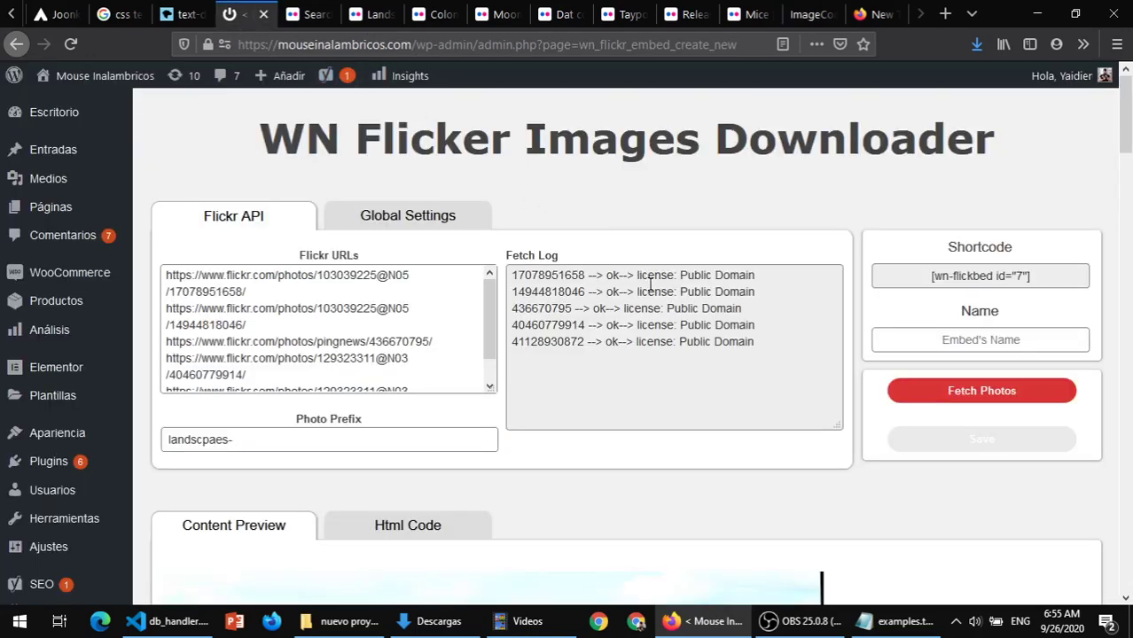
pyautogui.scroll(-5, 650, 284)
pyautogui.click(804, 14)
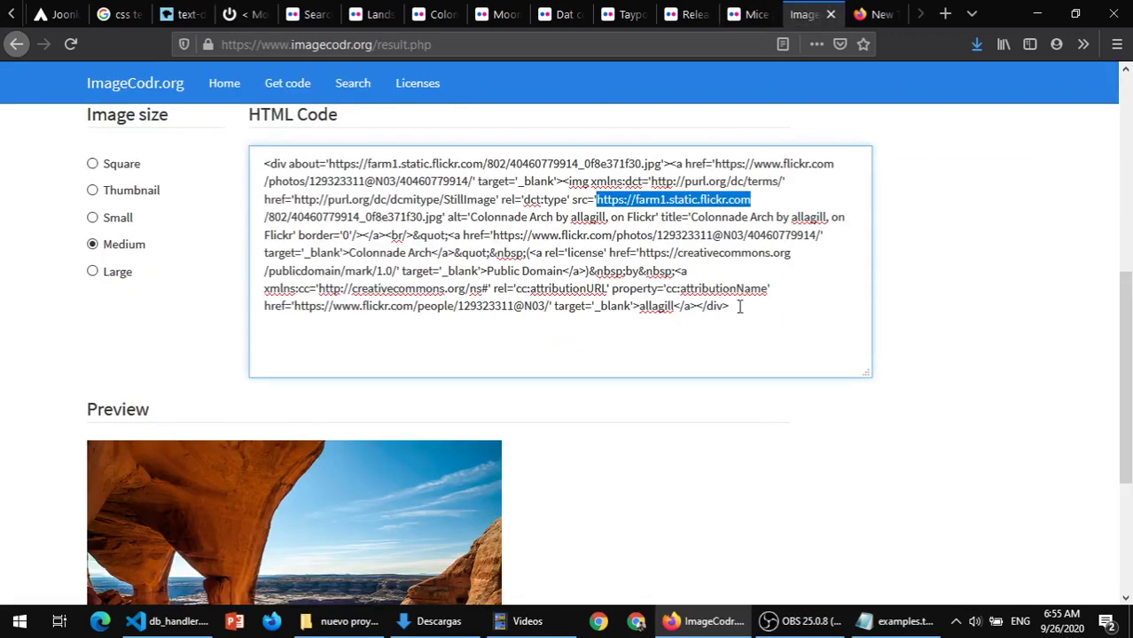
# - Highlight the full HTML code for the Medium image and enlarge the code box slightly
pyautogui.moveTo(740, 306); pyautogui.dragTo(210, 168)
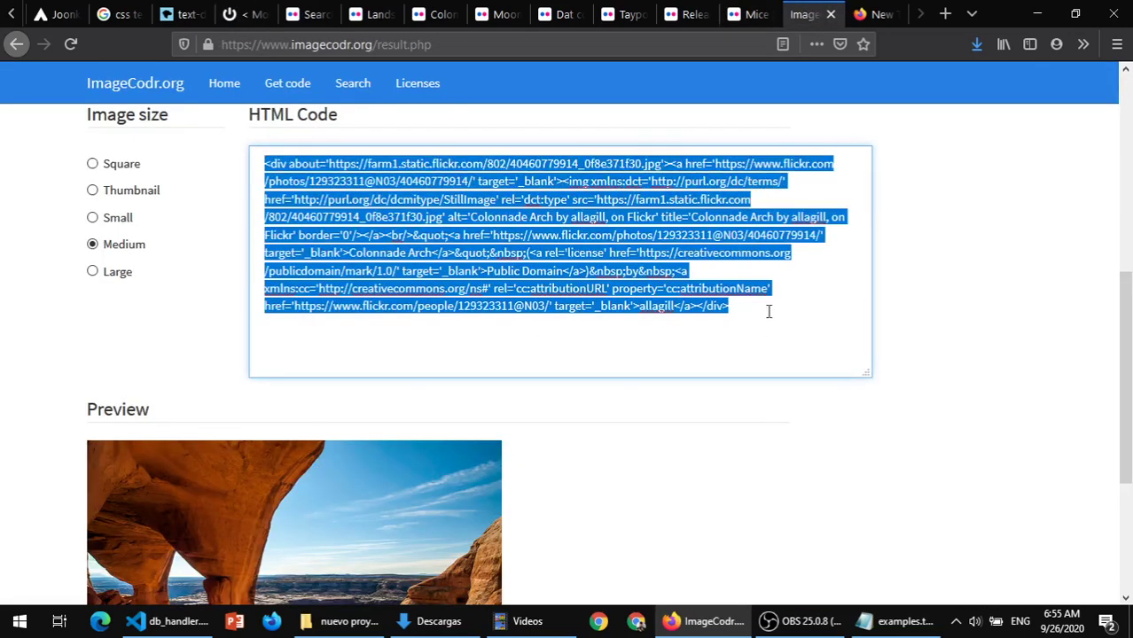
pyautogui.moveTo(769, 311); pyautogui.dragTo(255, 154)
pyautogui.moveTo(867, 373); pyautogui.dragTo(880, 414)
pyautogui.click(786, 319)
# - Examine the Medium preview and its credit line, and highlight all of the HTML code that produces it
pyautogui.scroll(-5, 784, 319)
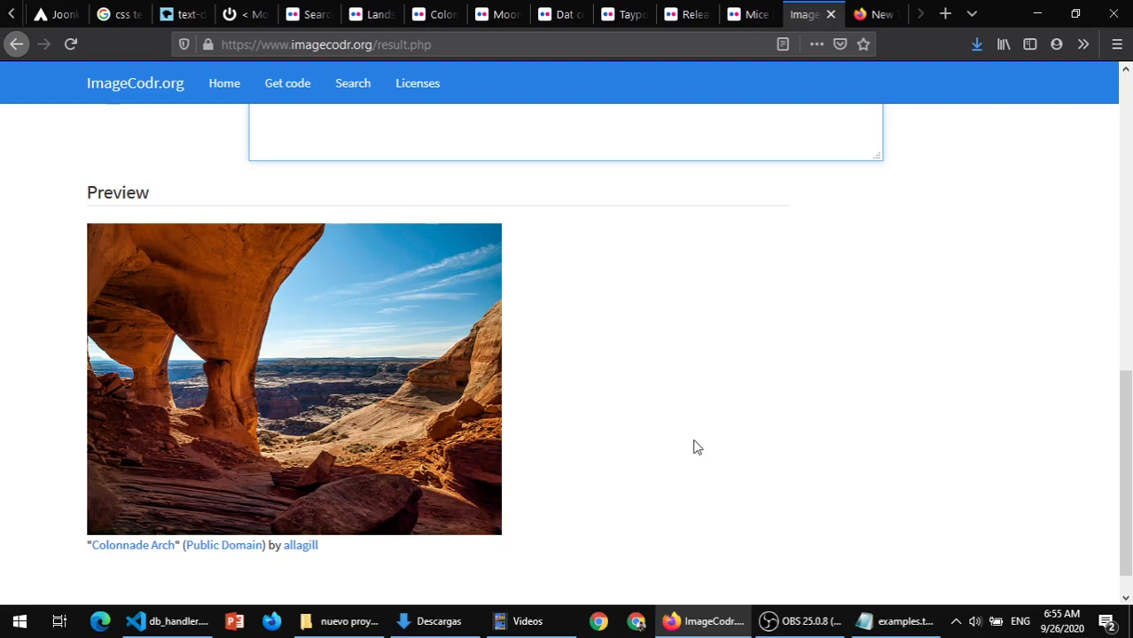
pyautogui.scroll(5, 674, 429)
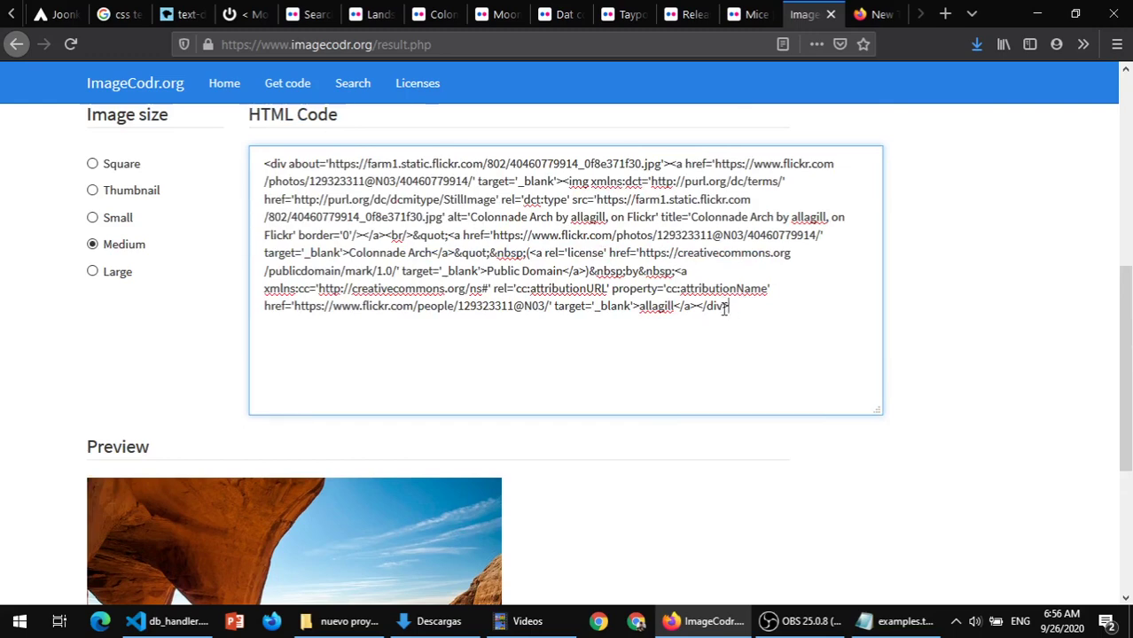
pyautogui.moveTo(724, 308); pyautogui.dragTo(260, 165)
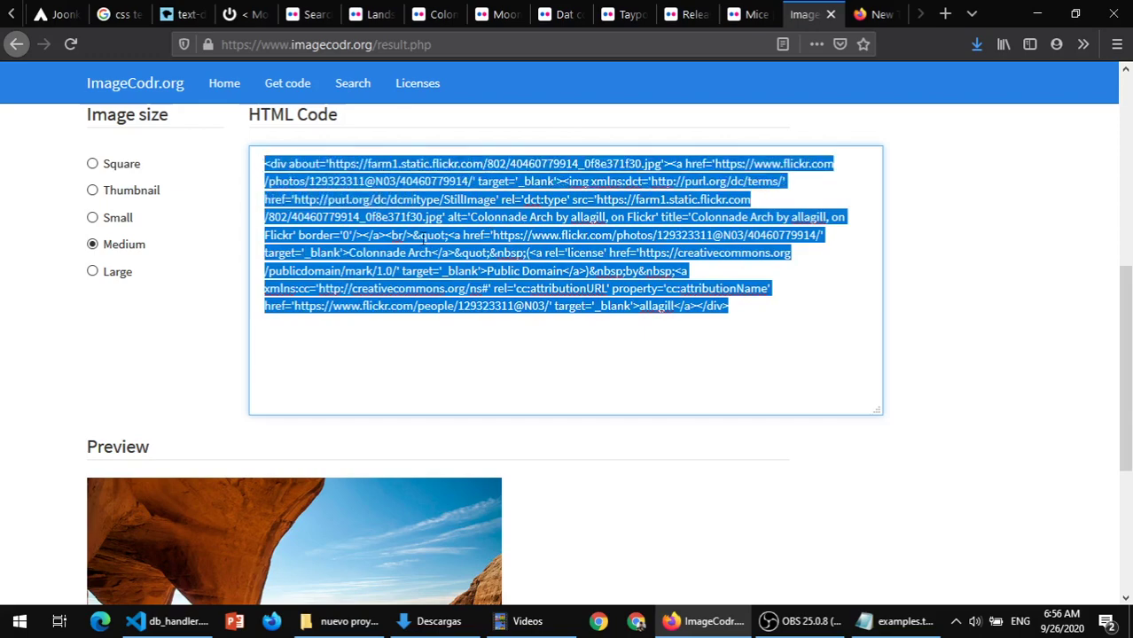
pyautogui.scroll(-2, 572, 317)
pyautogui.scroll(3, 575, 285)
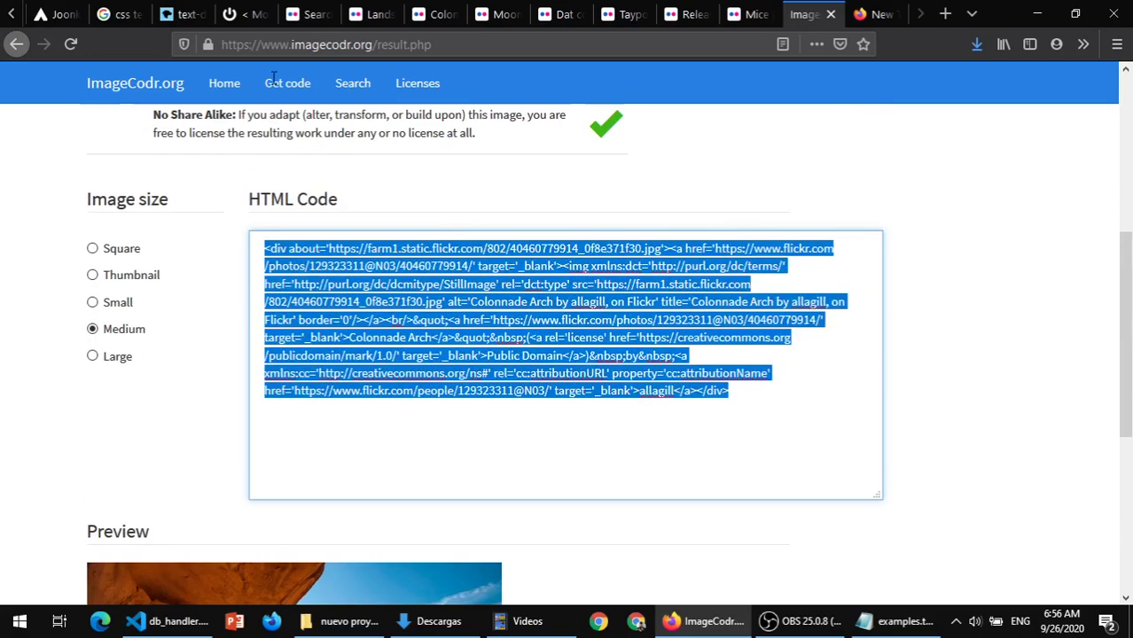
# - Revisit the plugin page and the open Flickr photo pages, and highlight ImageCodr's complete HTML code again for comparison
pyautogui.click(241, 11)
pyautogui.scroll(3, 642, 326)
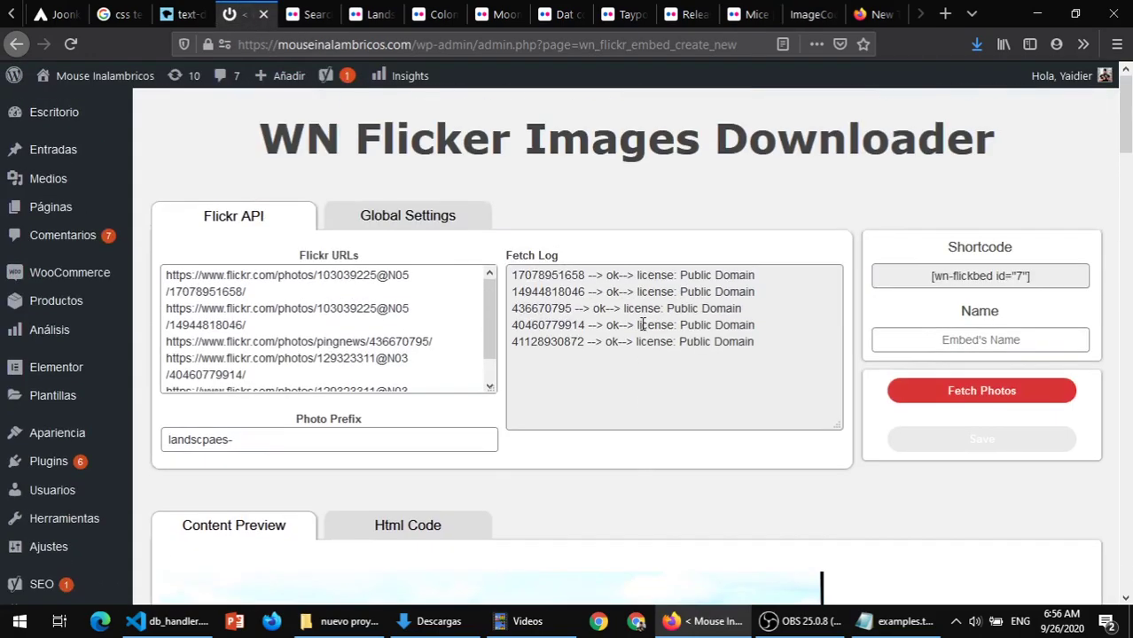
pyautogui.click(752, 13)
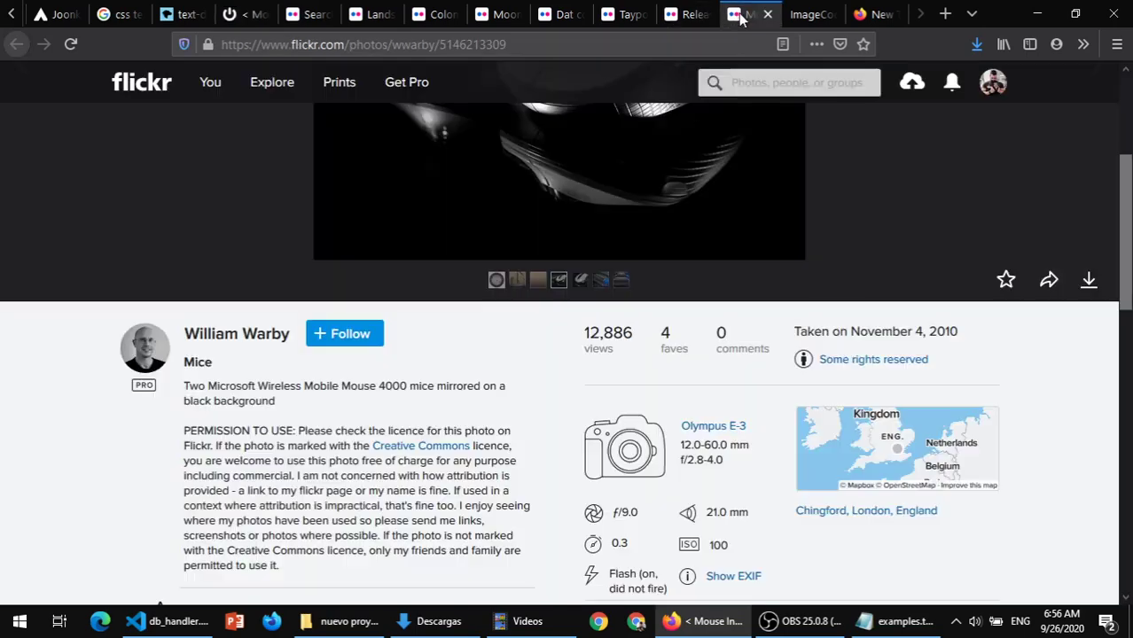
pyautogui.click(687, 11)
pyautogui.click(803, 13)
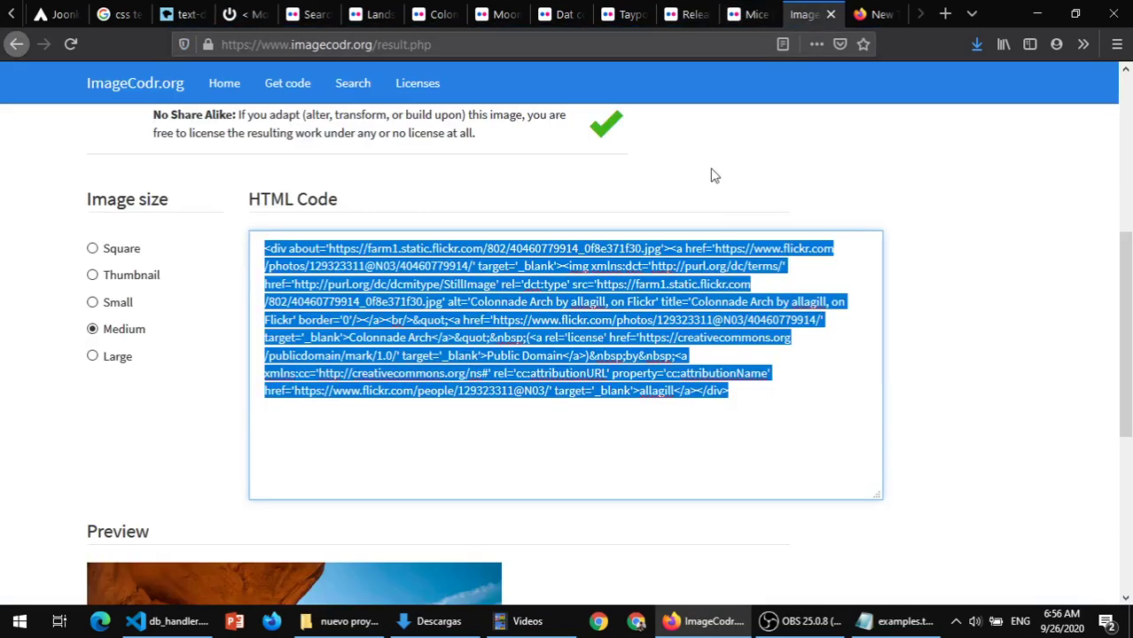
pyautogui.click(757, 388)
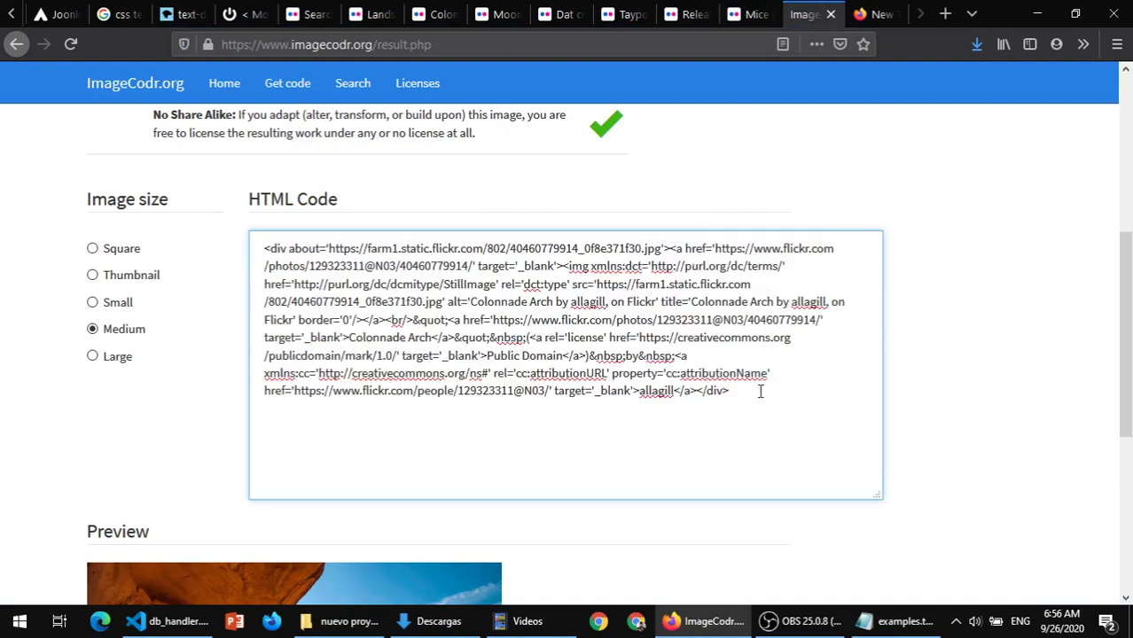
pyautogui.moveTo(759, 390); pyautogui.dragTo(257, 238)
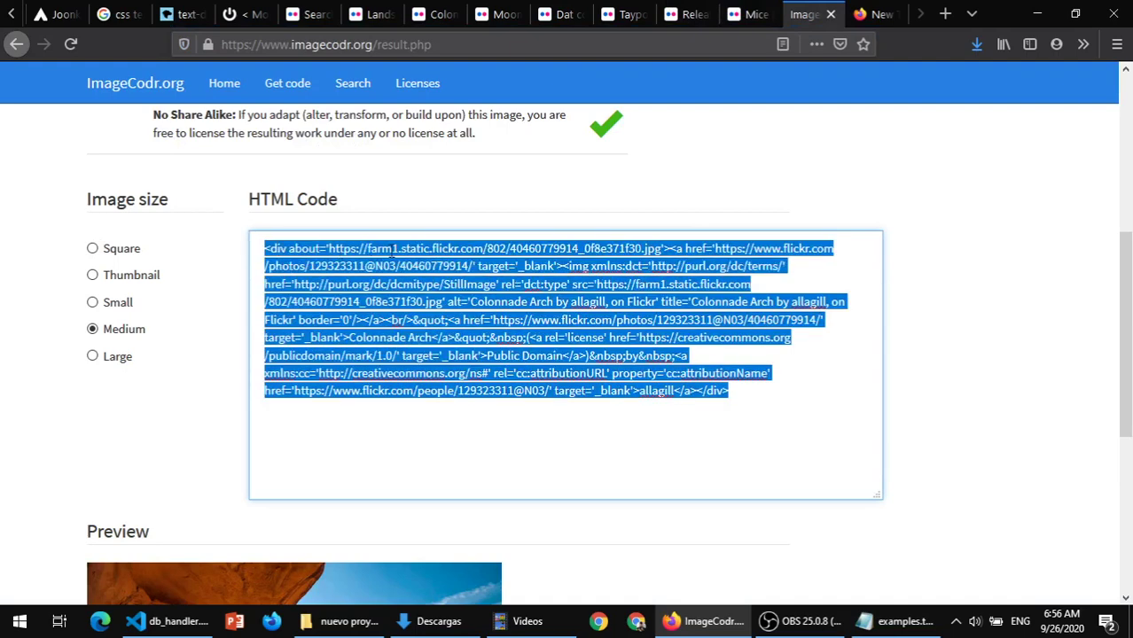
# - Switch back to the plugin page and make the Flickr URLs box taller so that all five links fit
pyautogui.click(245, 12)
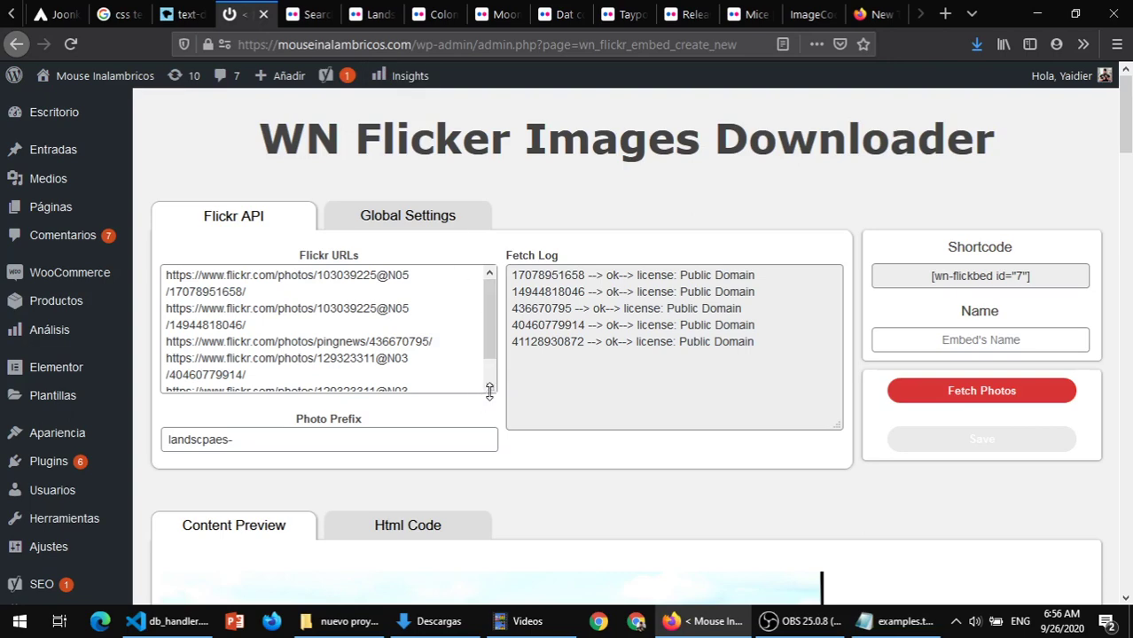
pyautogui.moveTo(489, 393); pyautogui.dragTo(493, 452)
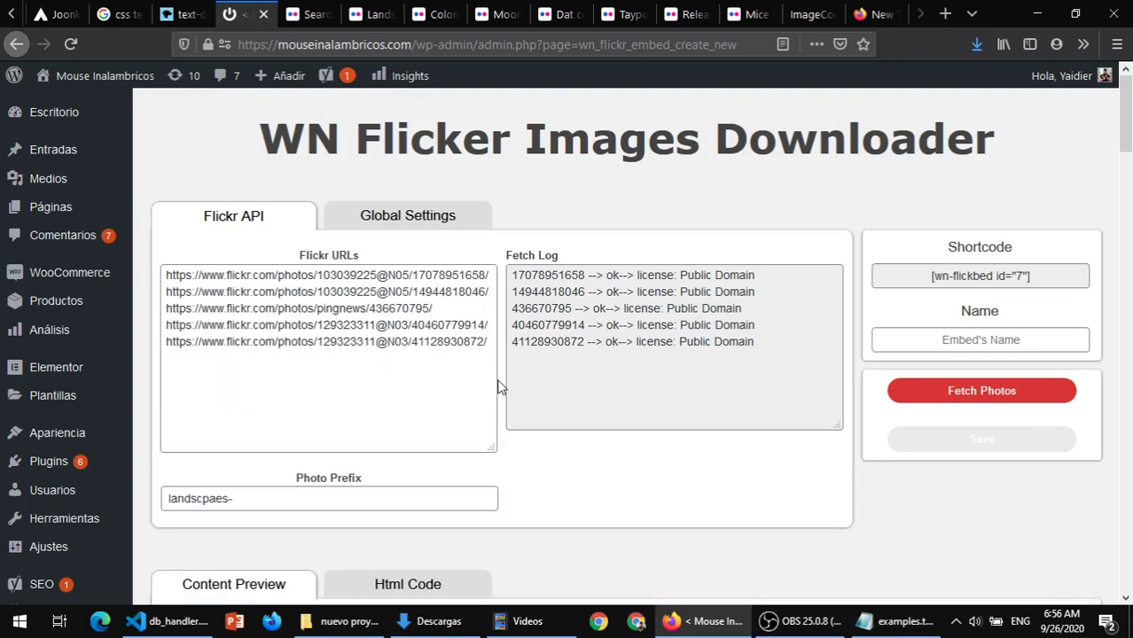
# - Copy the five Flickr photo links at the beginning of the examples.txt file
pyautogui.click(903, 621)
pyautogui.moveTo(581, 223); pyautogui.dragTo(49, 148)
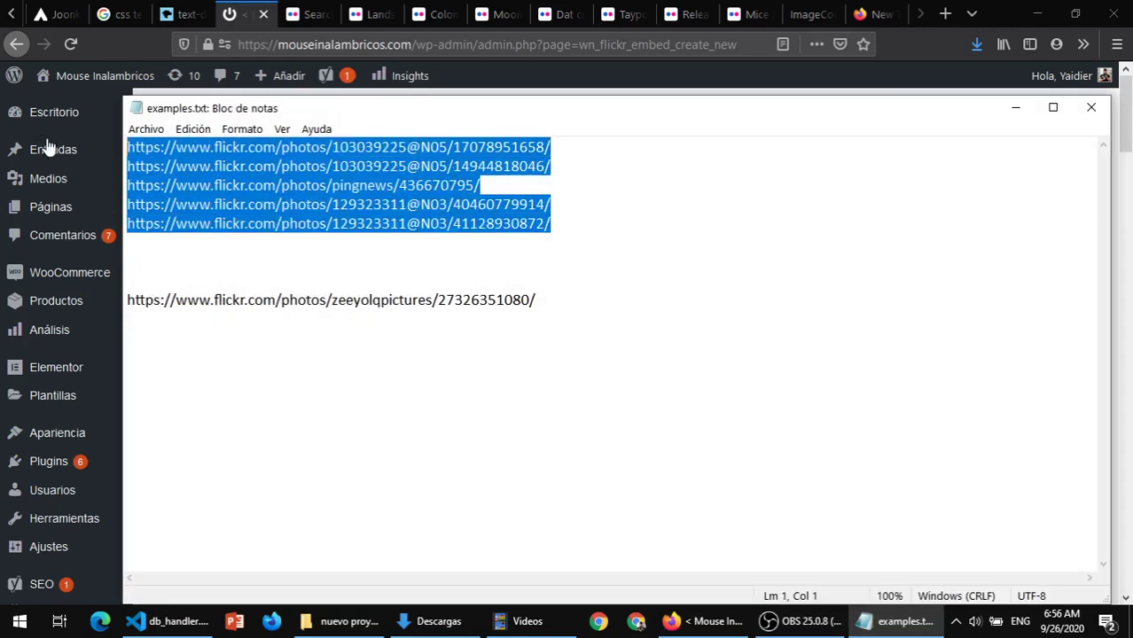
pyautogui.rightClick(175, 148)
pyautogui.click(266, 205)
pyautogui.click(1016, 107)
# - Delete all the links from the Flickr URLs box on the plugin page
pyautogui.click(445, 345)
pyautogui.moveTo(492, 340); pyautogui.dragTo(135, 263)
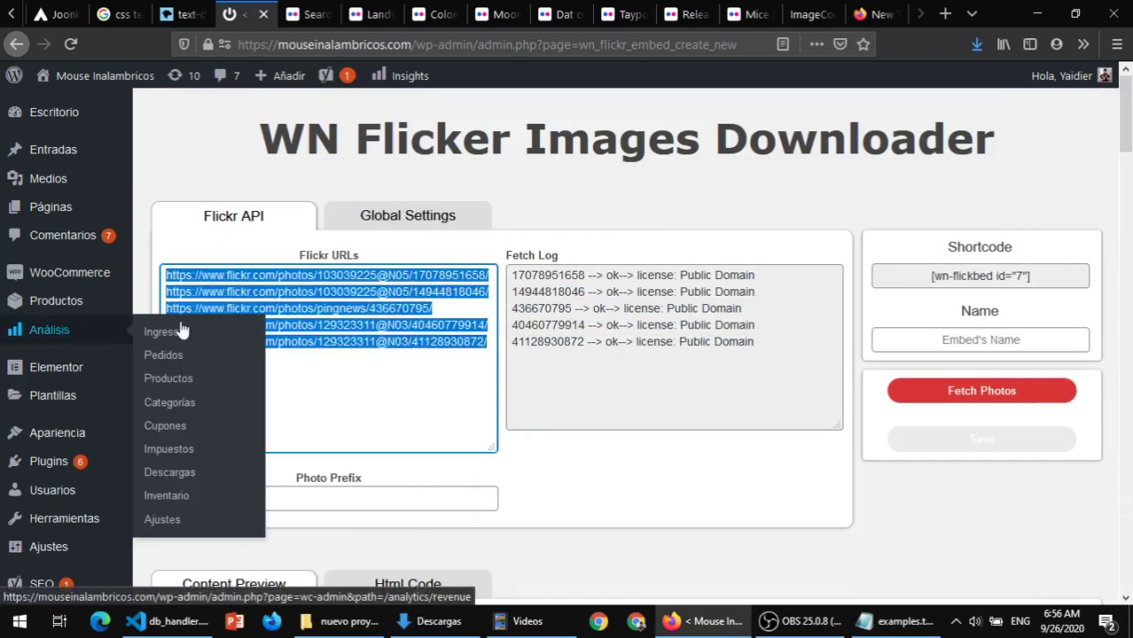
pyautogui.scroll(-3, 412, 246)
pyautogui.press('BackSpace')
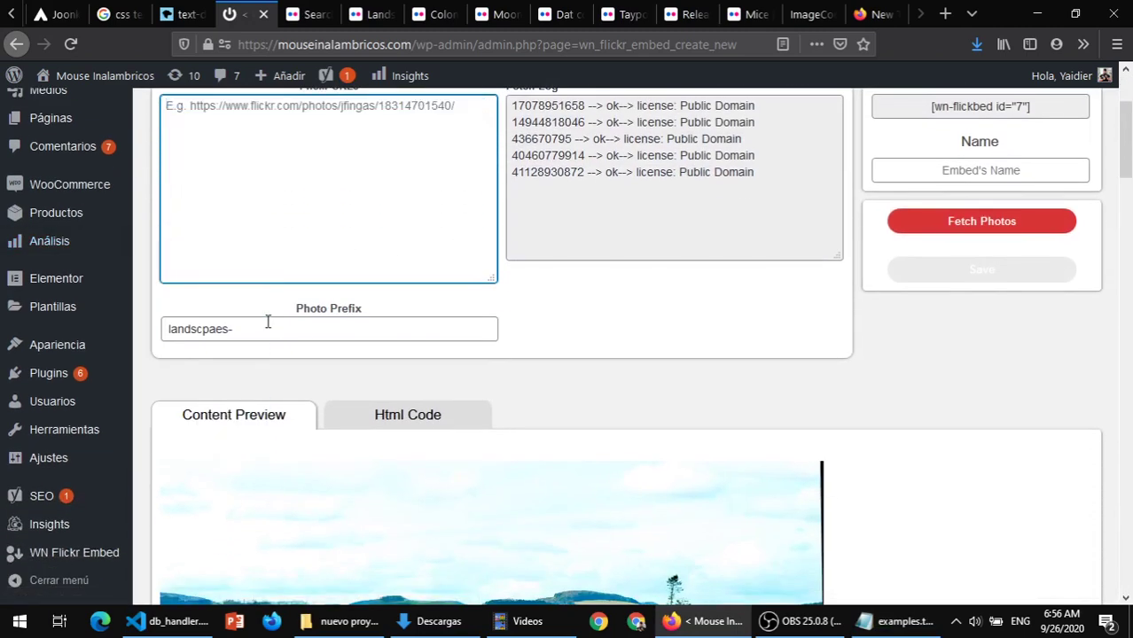
# - Set the photo prefix to "lands-" and paste the five copied links into the Flickr URLs box
pyautogui.click(239, 333)
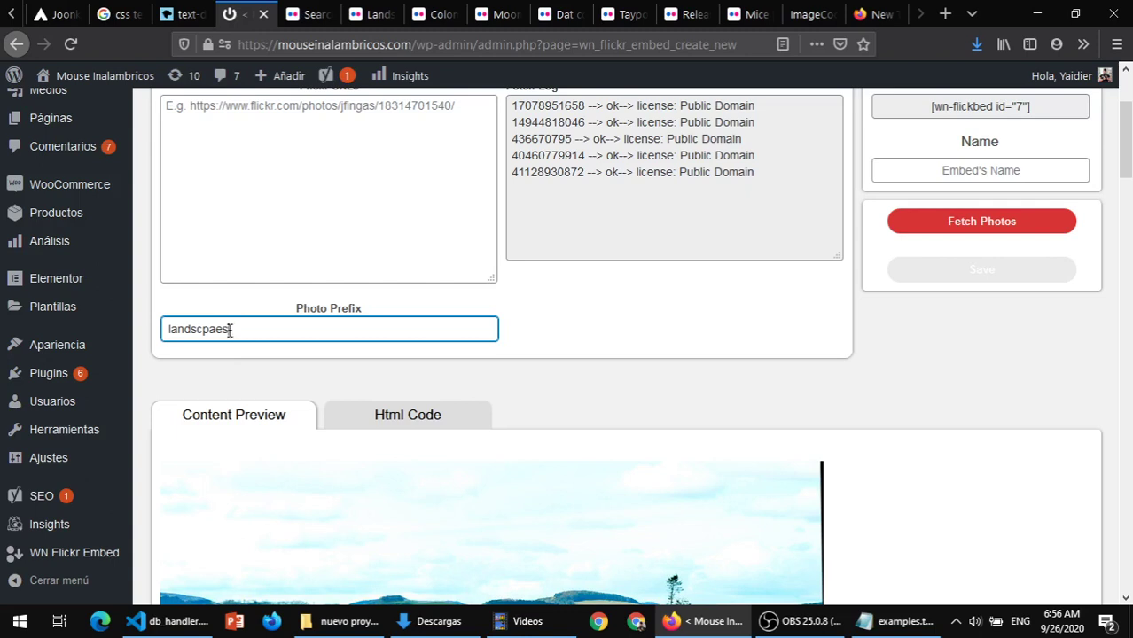
pyautogui.doubleClick(230, 330)
pyautogui.press('BackSpace')
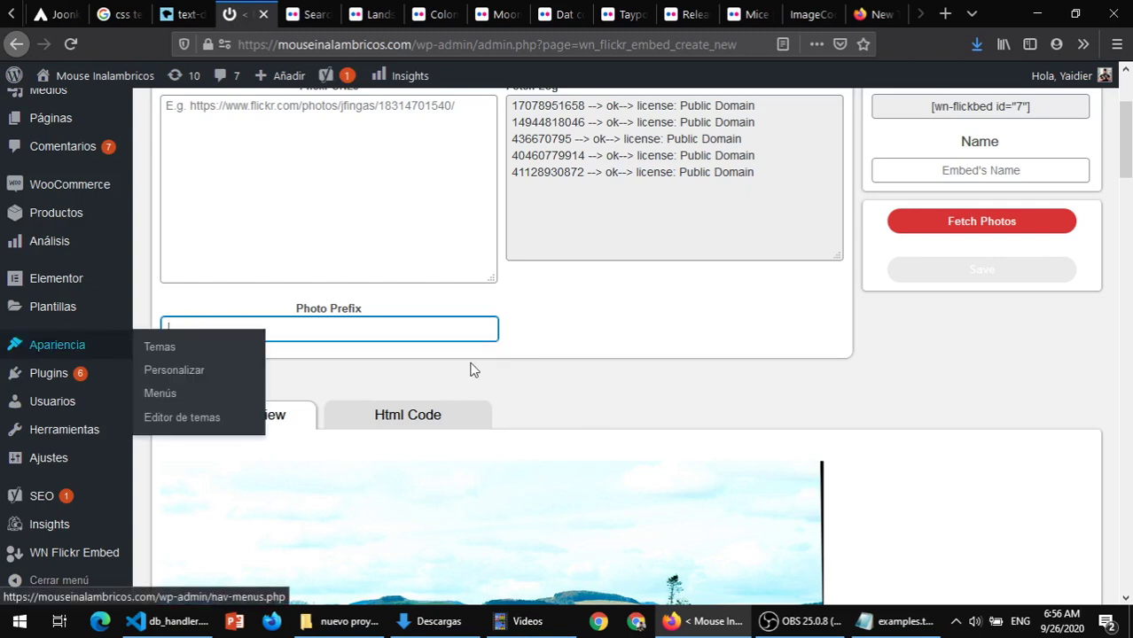
pyautogui.click(283, 338)
pyautogui.scroll(3, 431, 271)
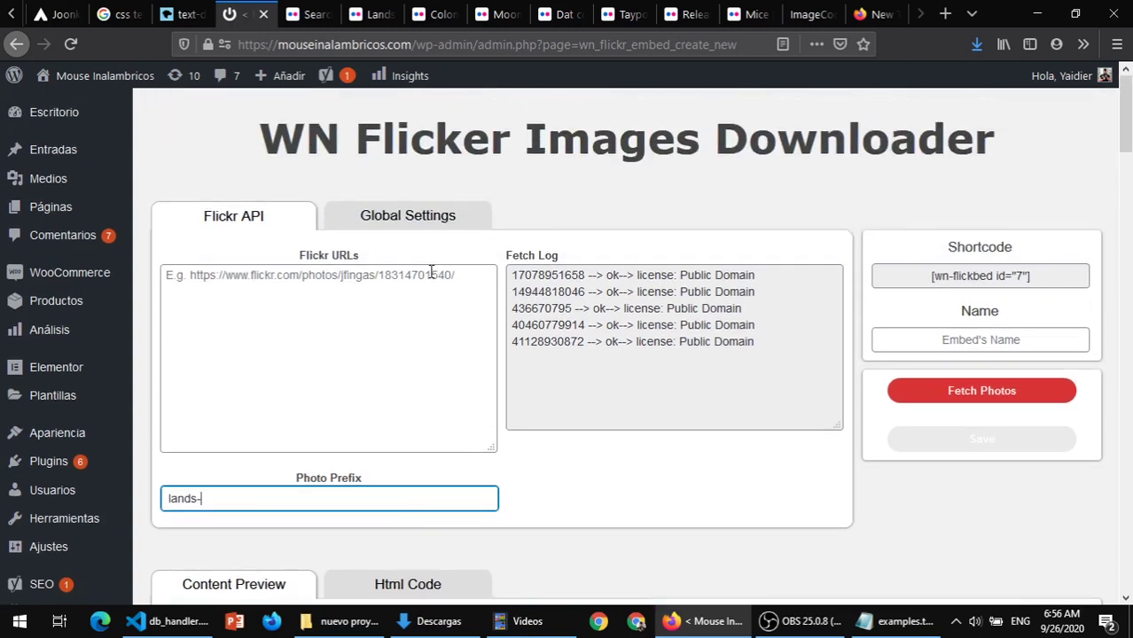
pyautogui.click(363, 285)
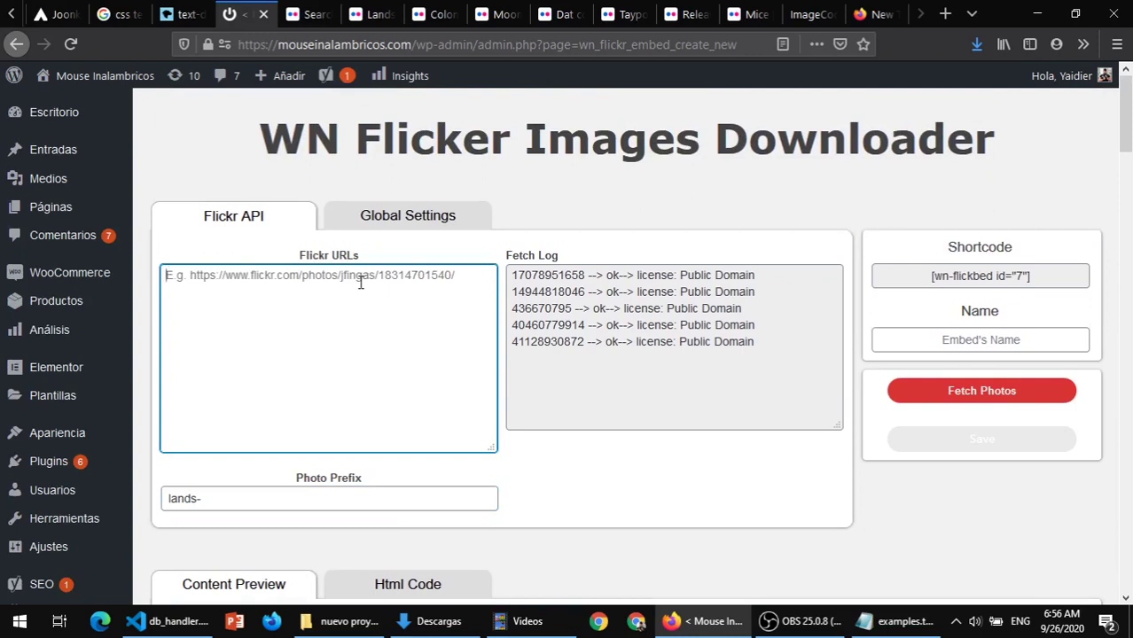
pyautogui.hotkey('ctrl', 'v')
# - Review the Image Width options in the plugin's Global Settings, keeping Medium 800 selected
pyautogui.click(381, 223)
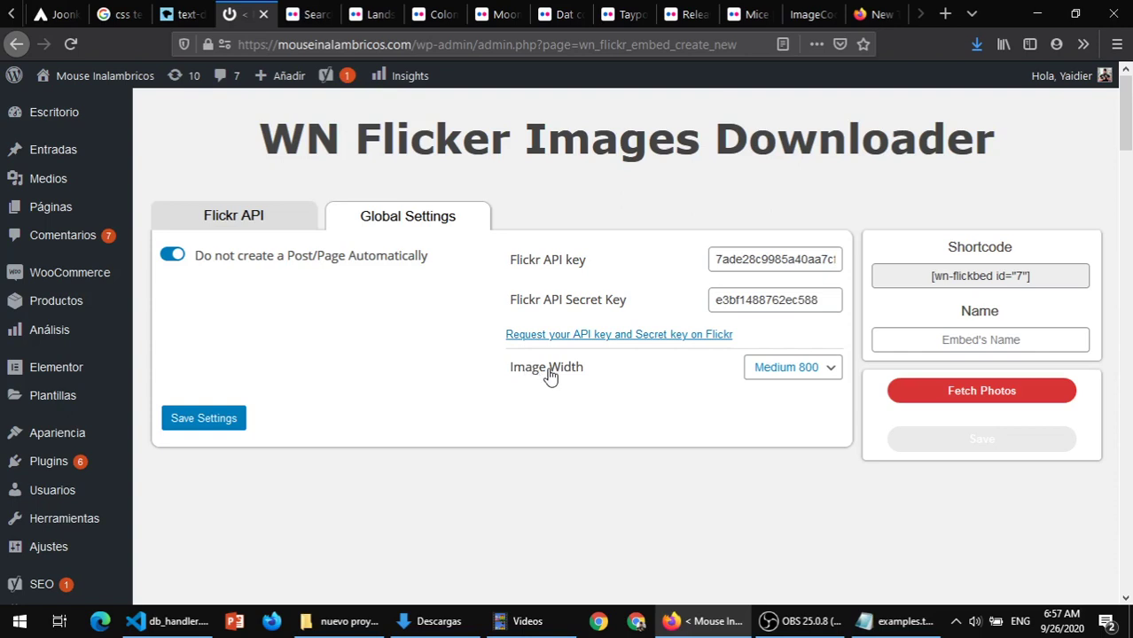
pyautogui.click(808, 371)
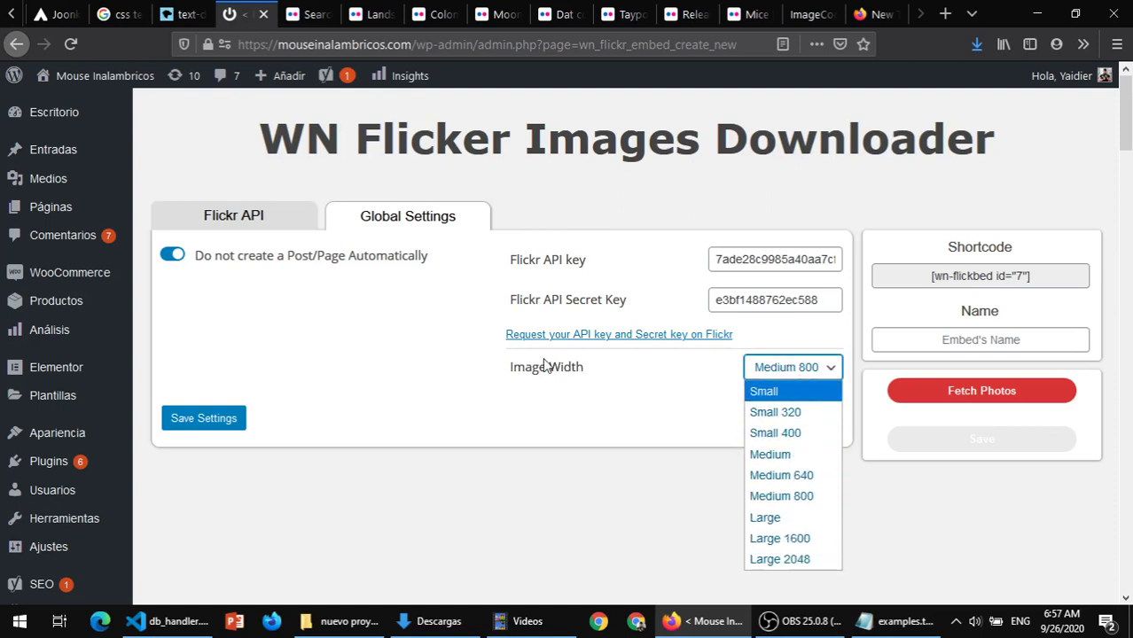
pyautogui.click(808, 499)
pyautogui.click(761, 373)
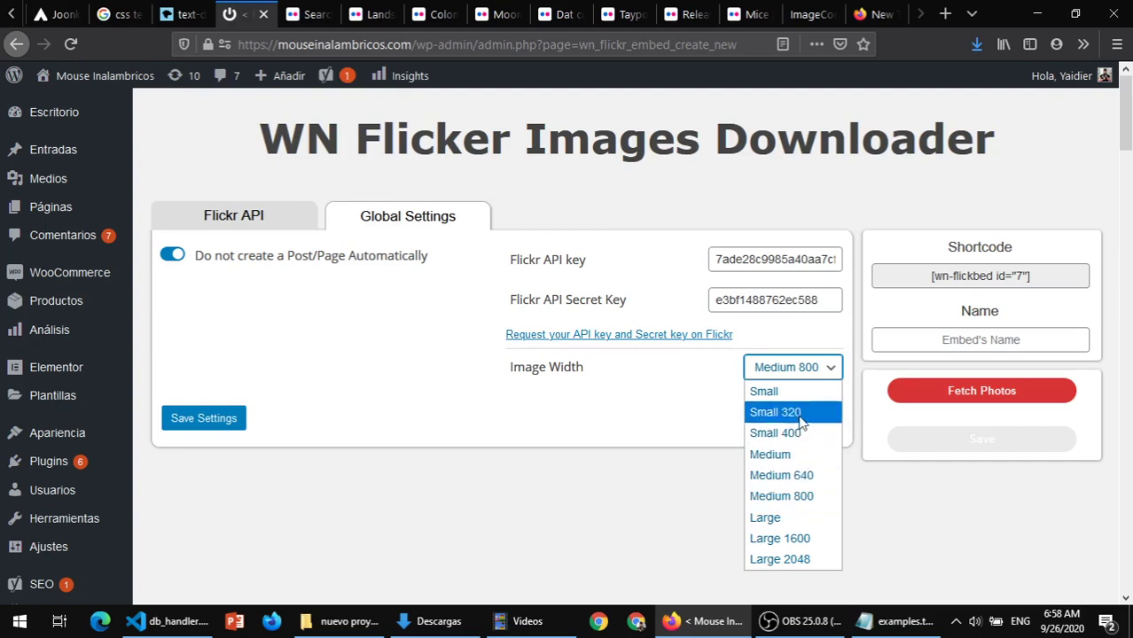
pyautogui.click(804, 497)
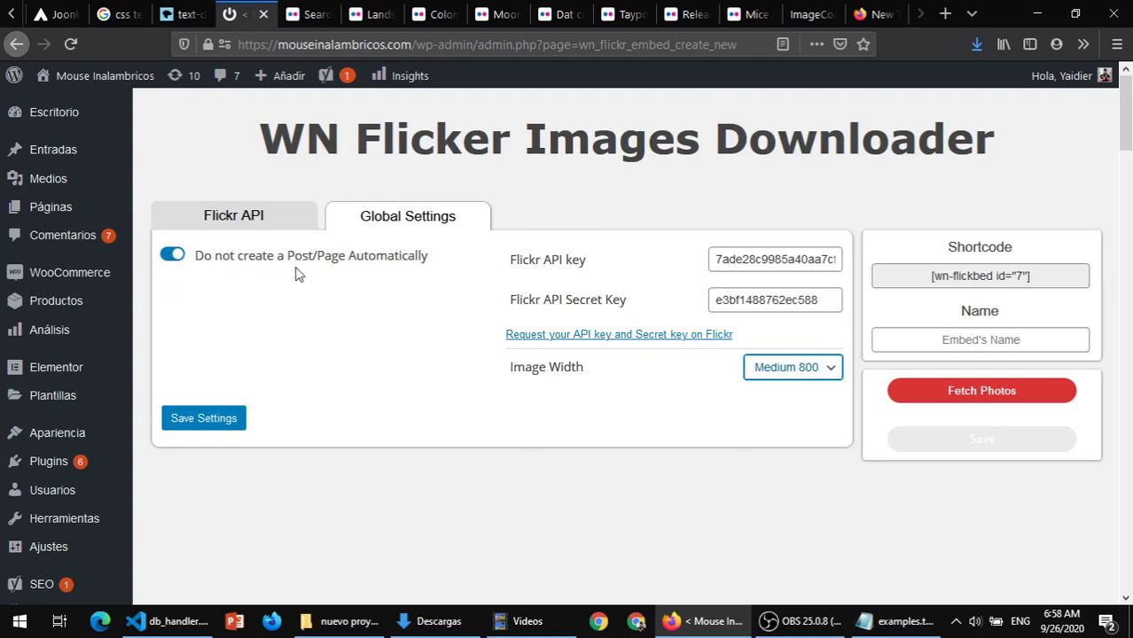
# - Turn off "Do not create a Post/Page Automatically" and check how the Flickr API form and save button change
pyautogui.click(173, 255)
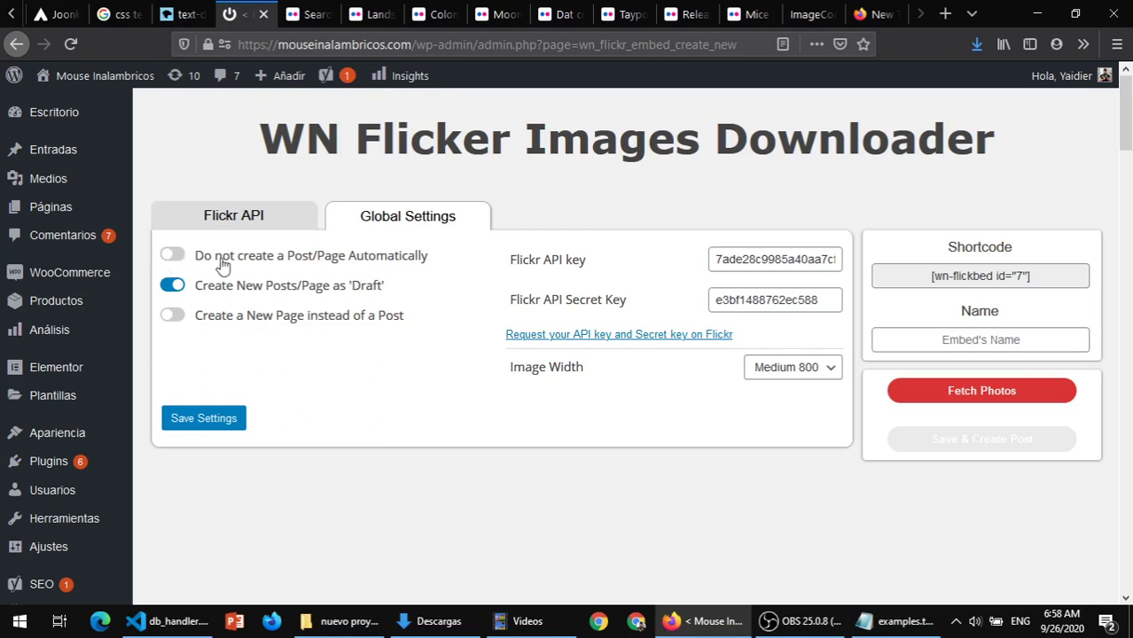
pyautogui.click(247, 221)
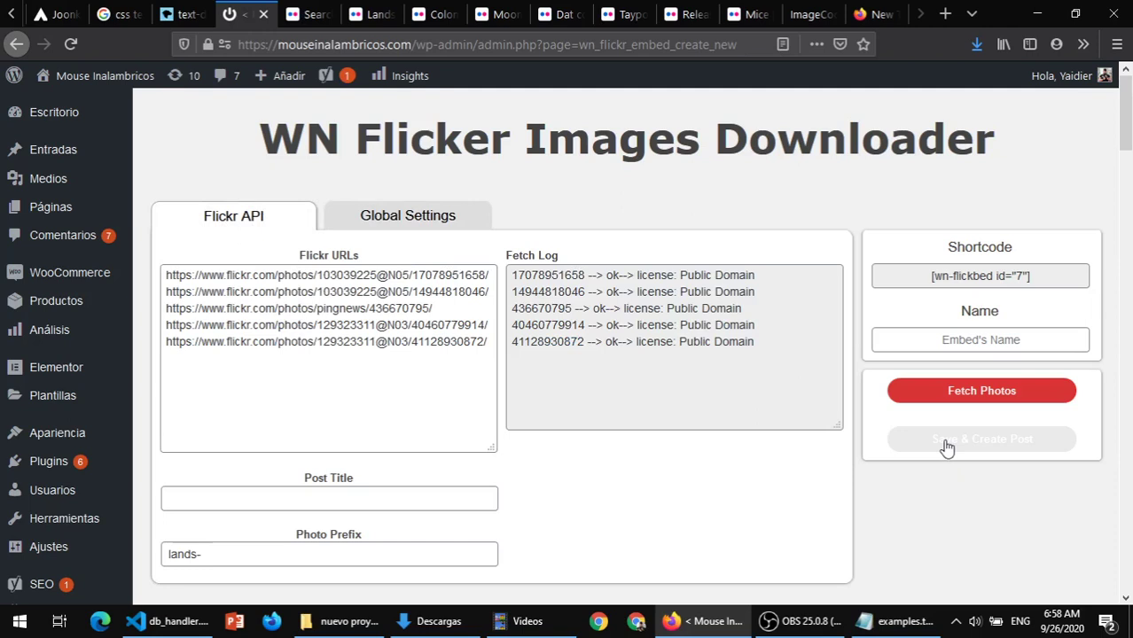
pyautogui.click(399, 216)
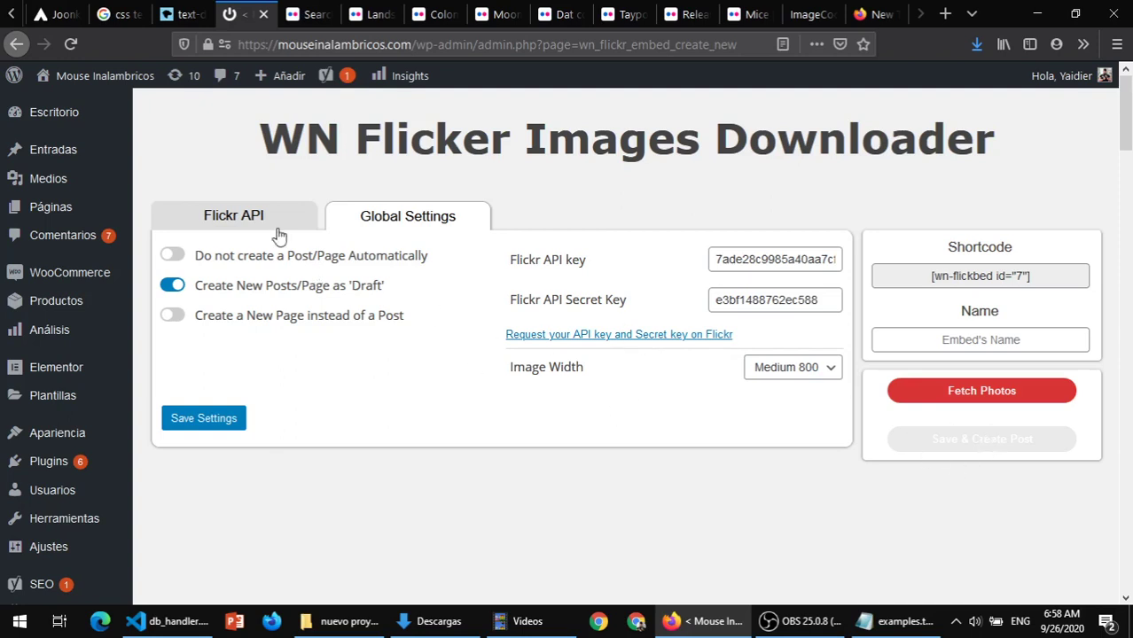
pyautogui.click(253, 218)
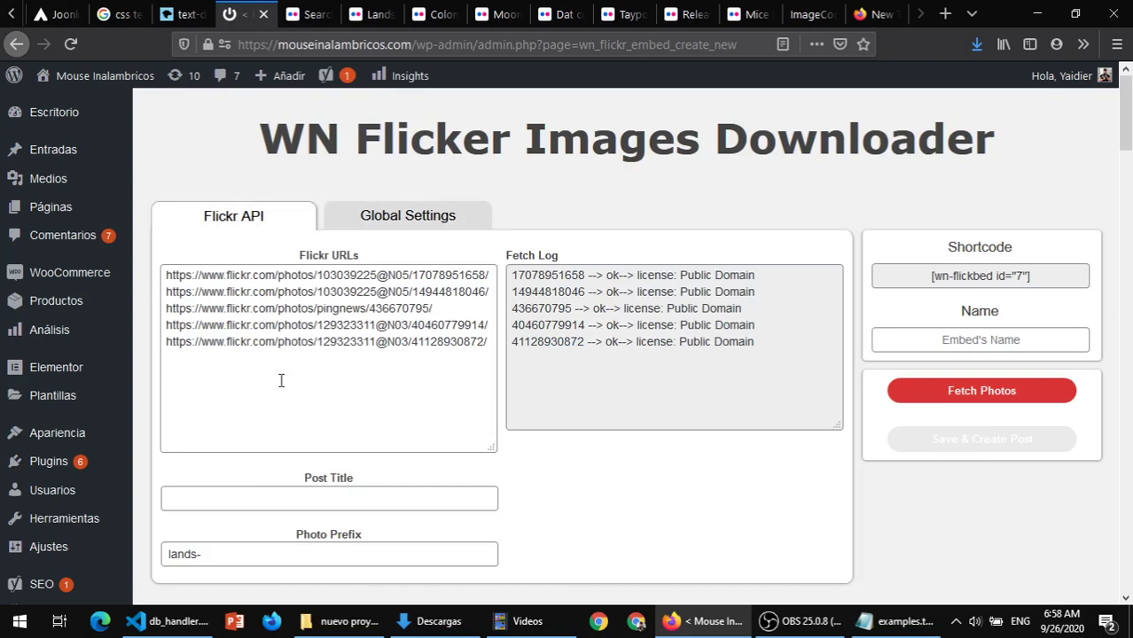
# - Turn "Do not create a Post/Page Automatically" back on and check the Flickr API form again
pyautogui.click(372, 219)
pyautogui.click(174, 255)
pyautogui.click(227, 220)
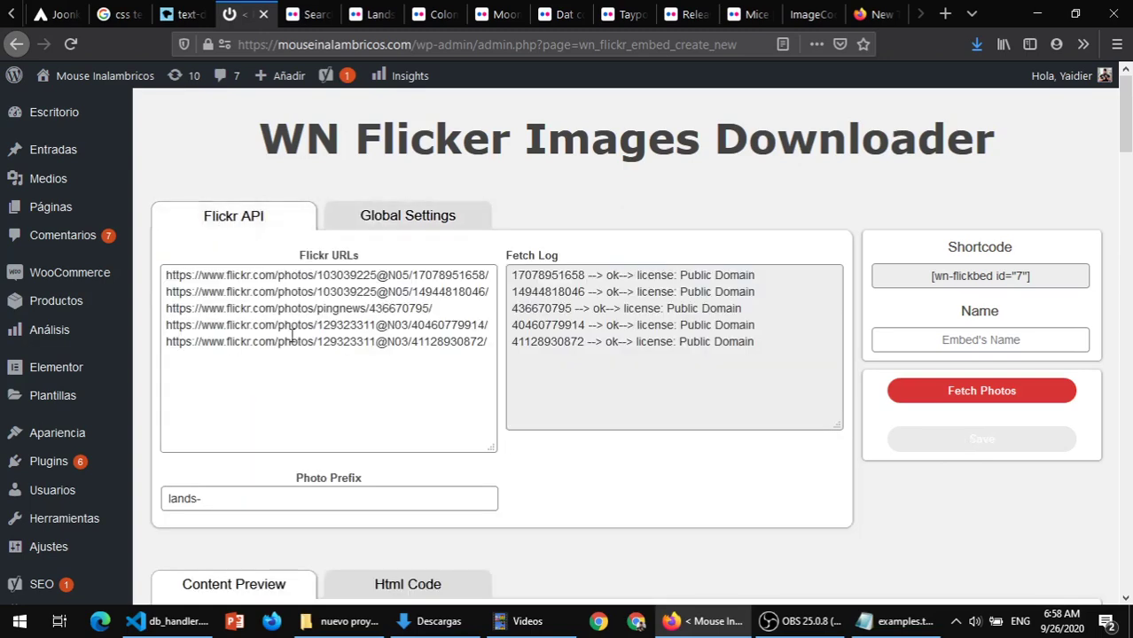
pyautogui.click(238, 505)
# - Disable "Do not create a Post/Page Automatically" again and look over the Flickr API form with its Post Title field
pyautogui.click(375, 223)
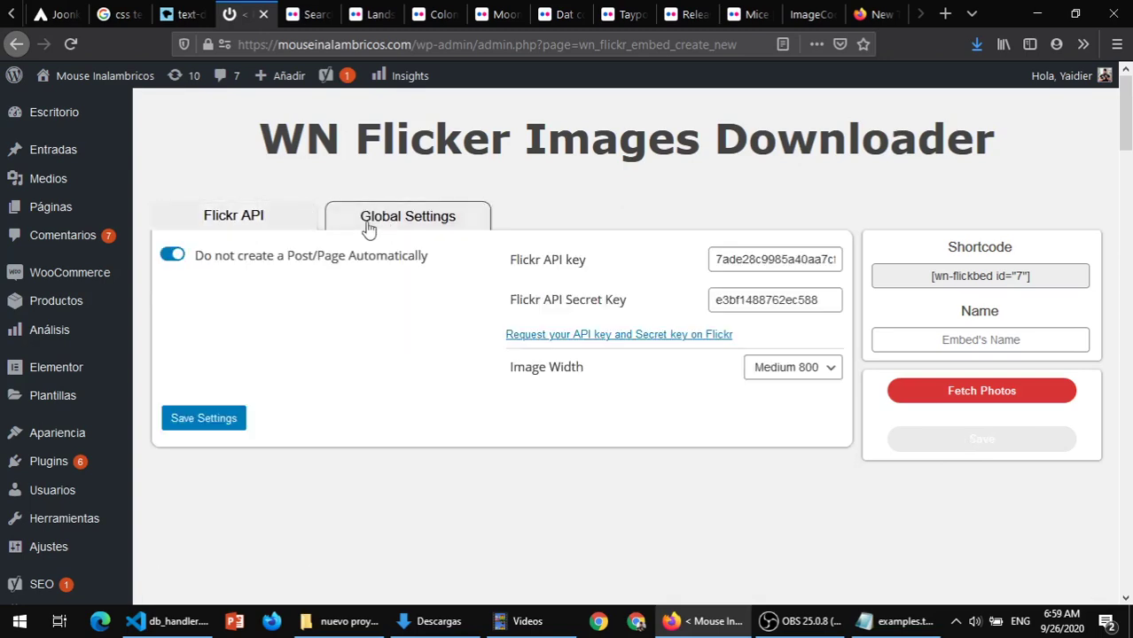
pyautogui.click(177, 256)
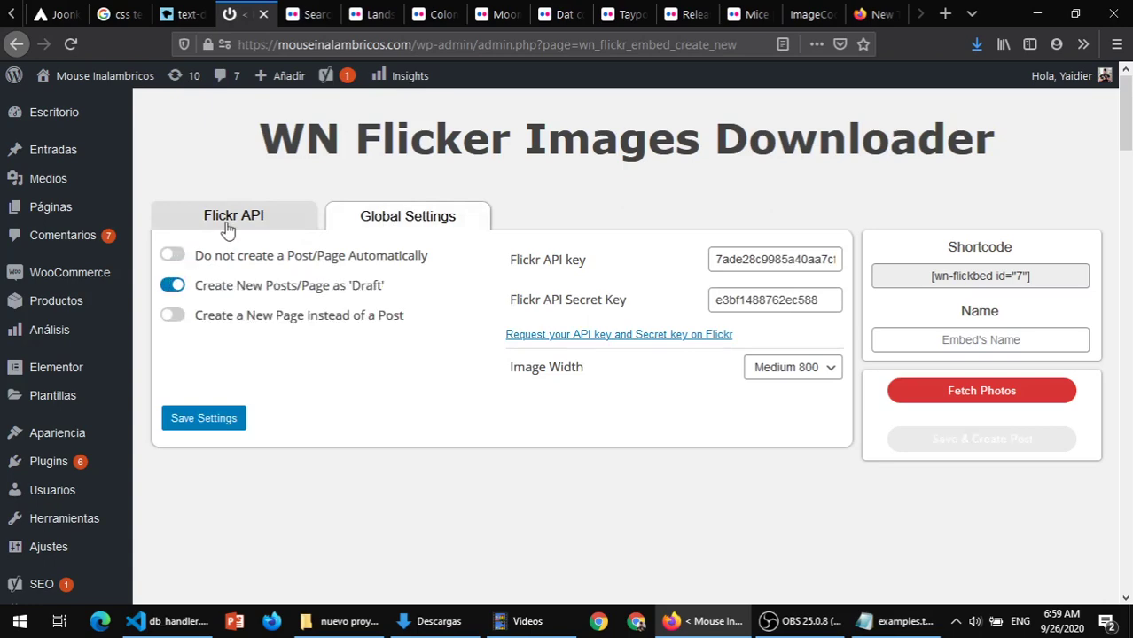
pyautogui.click(228, 219)
pyautogui.scroll(-3, 293, 355)
pyautogui.scroll(2, 372, 187)
pyautogui.scroll(1, 372, 186)
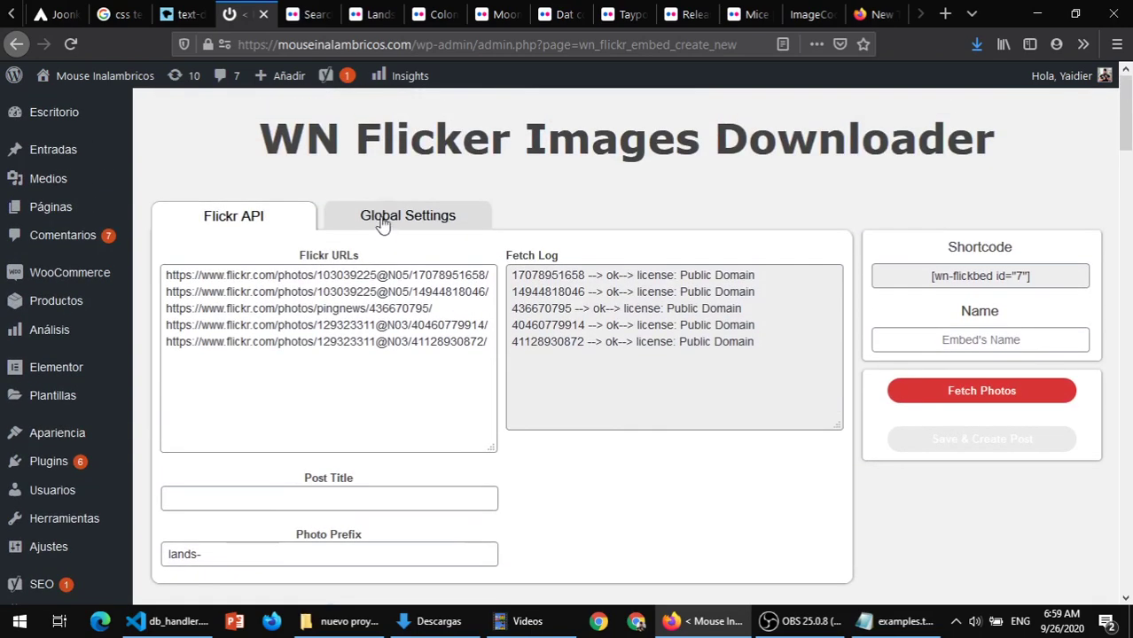
# - Toggle the "Create New Posts/Page as 'Draft'" option, leaving it on, and look over the fetched photos in the content preview
pyautogui.click(374, 214)
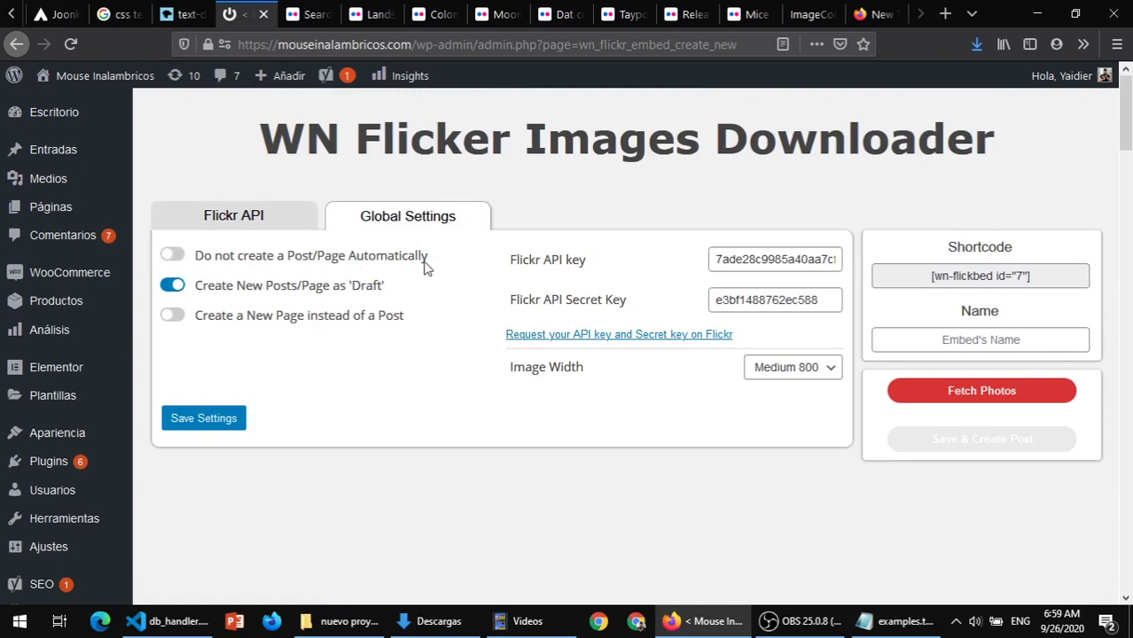
pyautogui.click(168, 293)
pyautogui.click(169, 292)
pyautogui.click(172, 290)
pyautogui.click(175, 287)
pyautogui.click(259, 226)
pyautogui.scroll(-7, 321, 301)
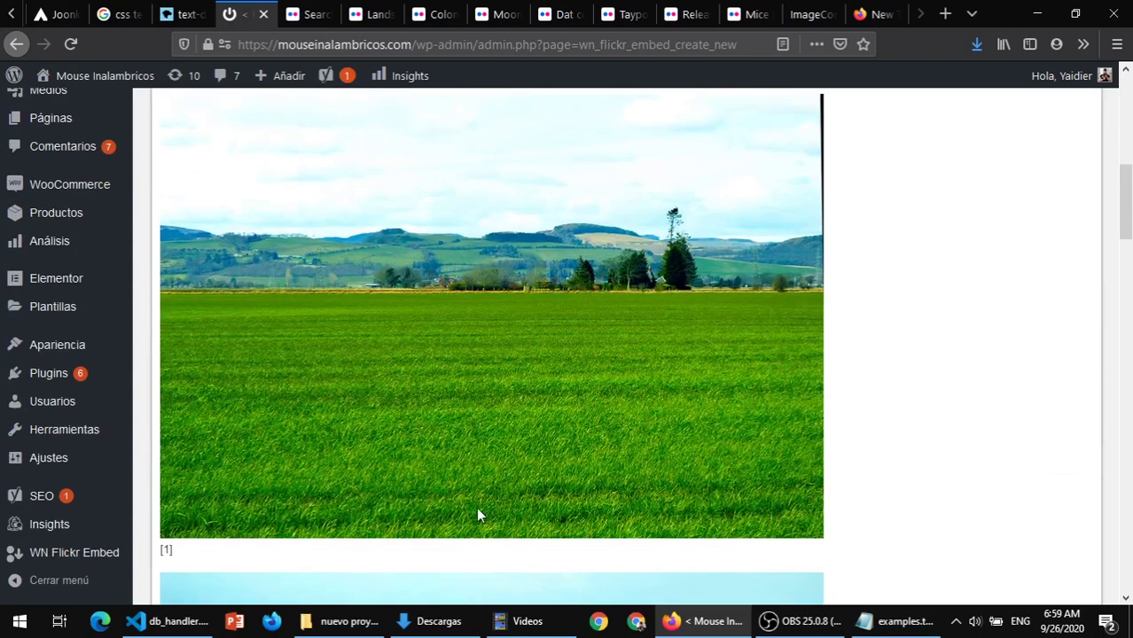
pyautogui.scroll(7, 478, 510)
# - Toggle "Create a New Page instead of a Post" on and back off, and save the global settings
pyautogui.click(354, 222)
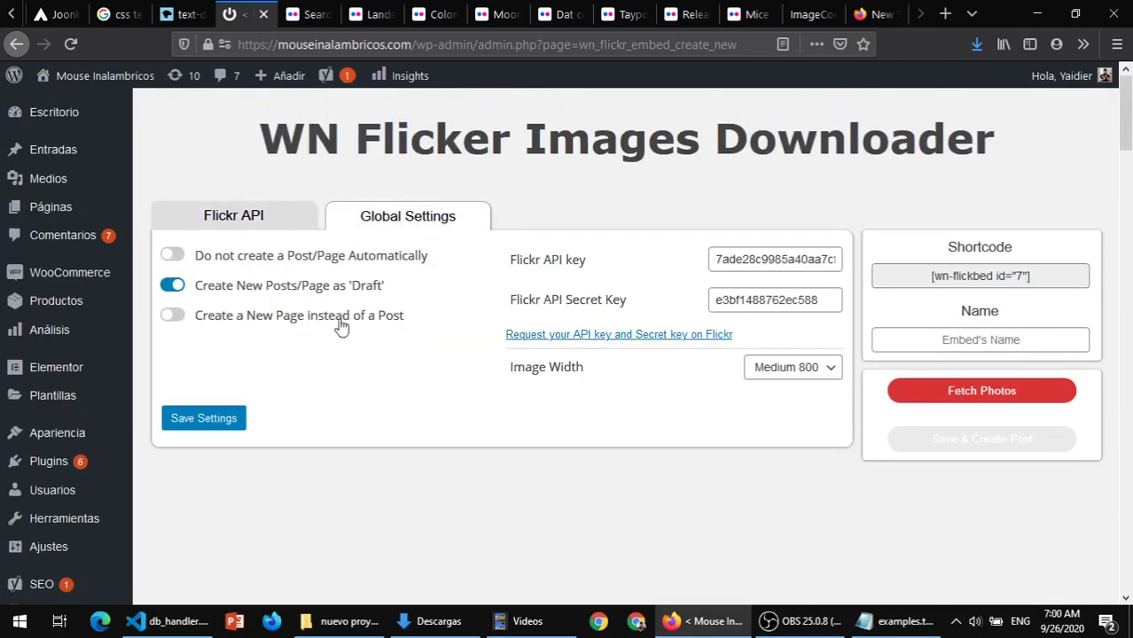
pyautogui.click(173, 319)
pyautogui.click(172, 317)
pyautogui.click(223, 423)
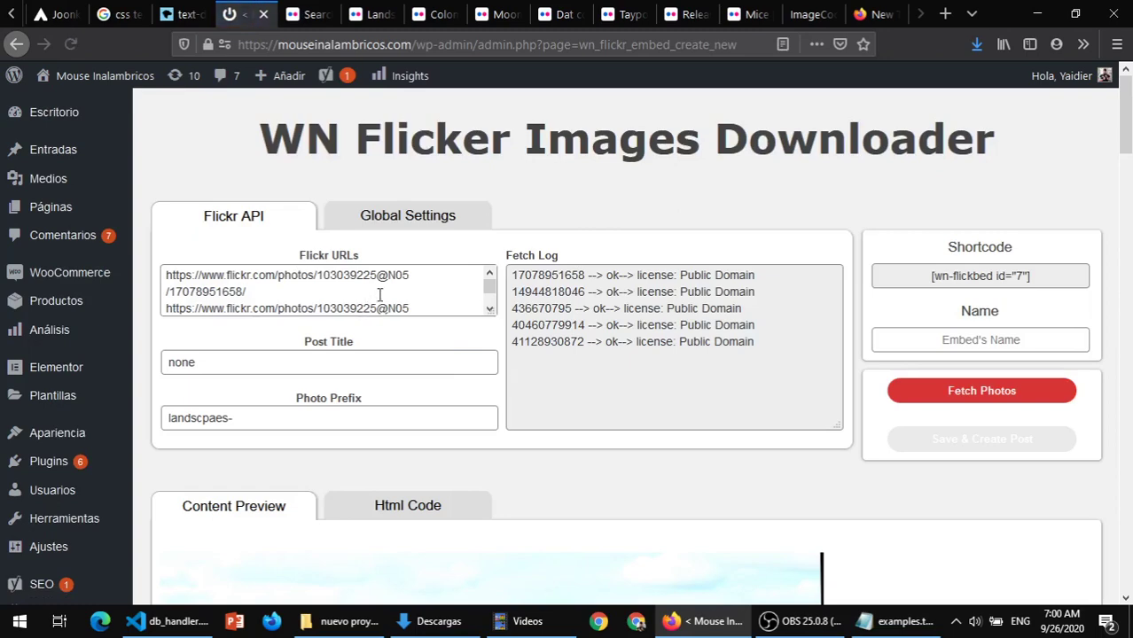
# - Make the Flickr URLs box tall enough for all five links and highlight the text in the Post Title field
pyautogui.moveTo(492, 312); pyautogui.dragTo(519, 435)
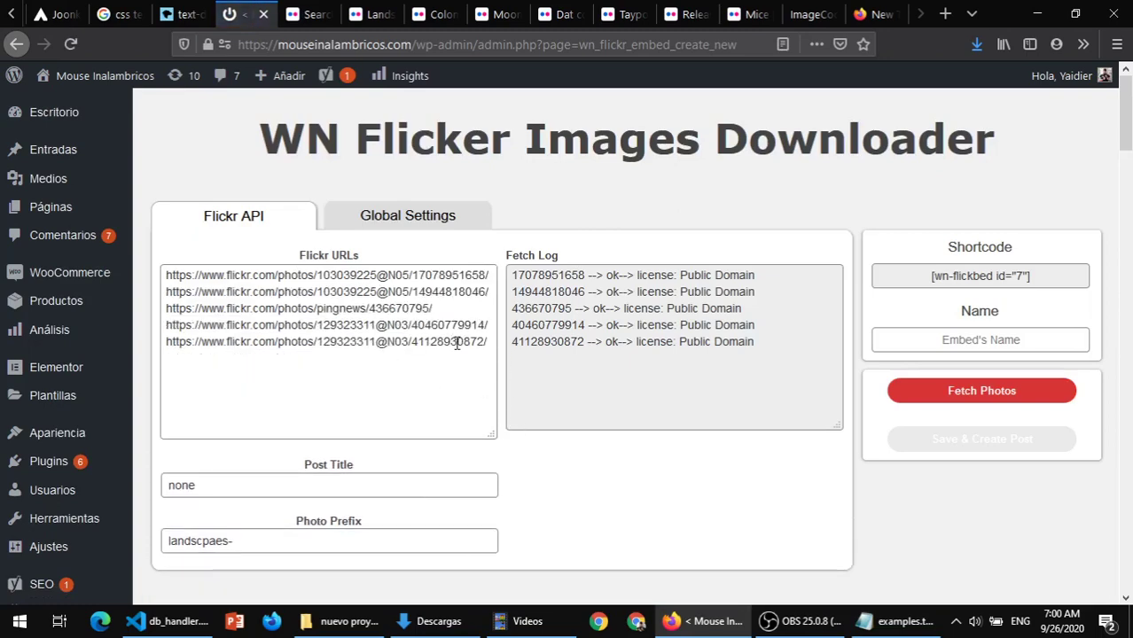
pyautogui.scroll(-3, 452, 335)
pyautogui.click(248, 315)
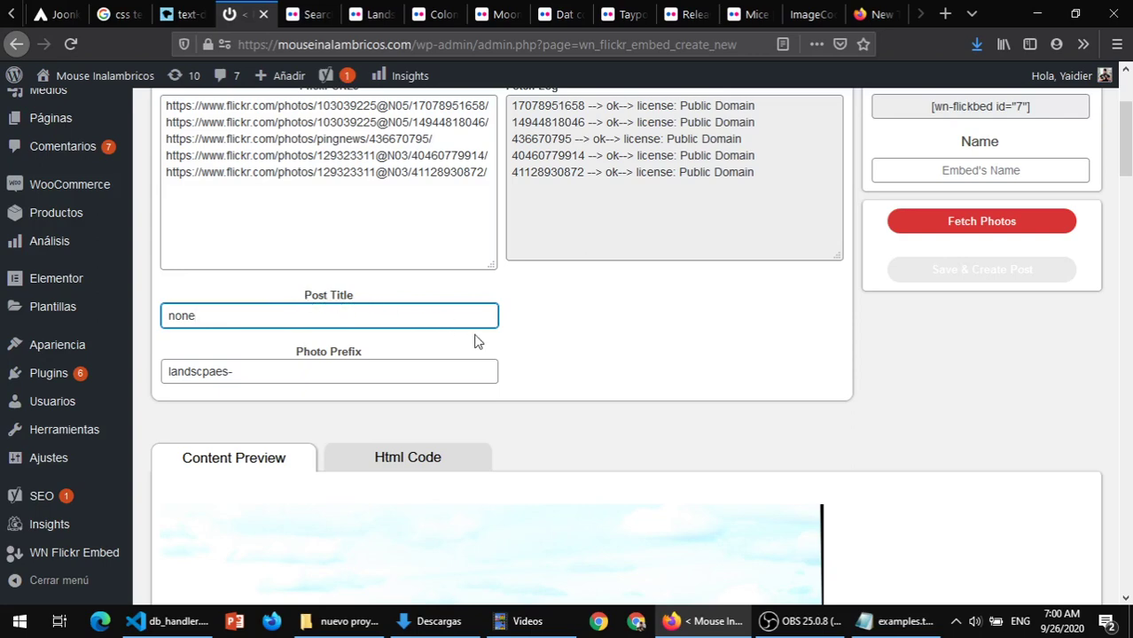
pyautogui.scroll(2, 483, 343)
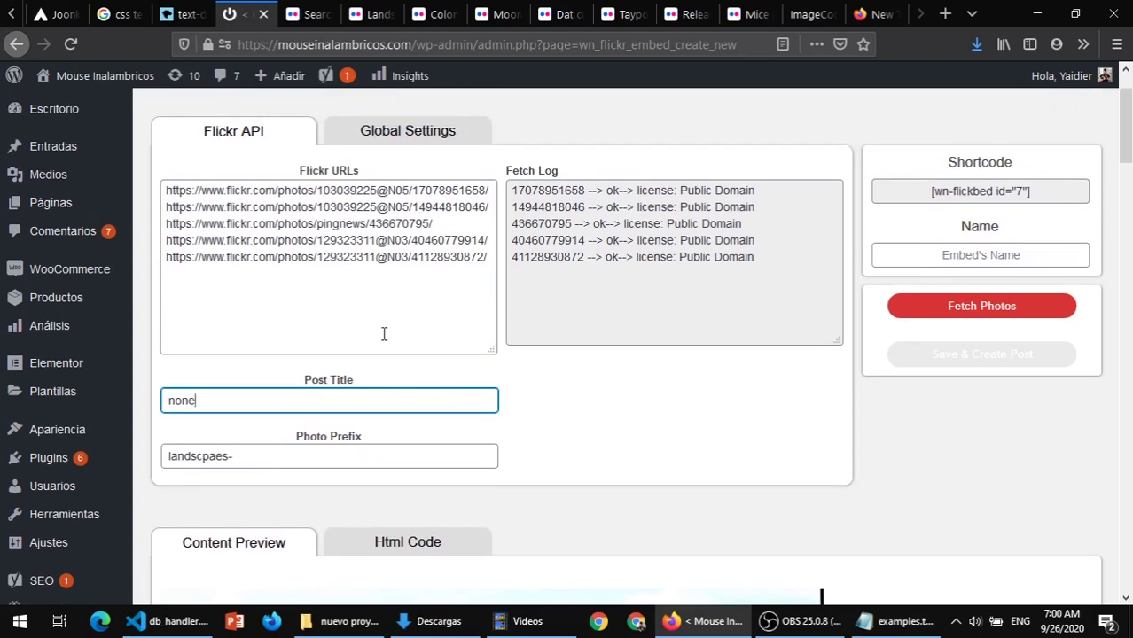
pyautogui.moveTo(253, 402); pyautogui.dragTo(169, 401)
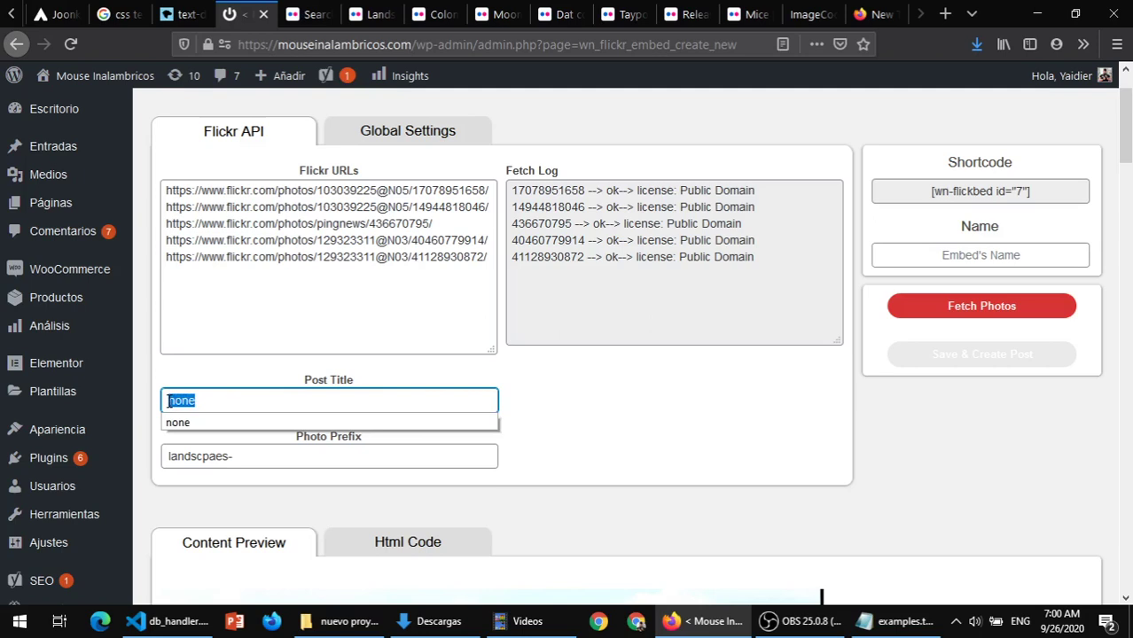
pyautogui.click(338, 400)
# - Switch "Do not create a Post/Page Automatically" on and back off, comparing the Flickr API form in both states
pyautogui.click(424, 133)
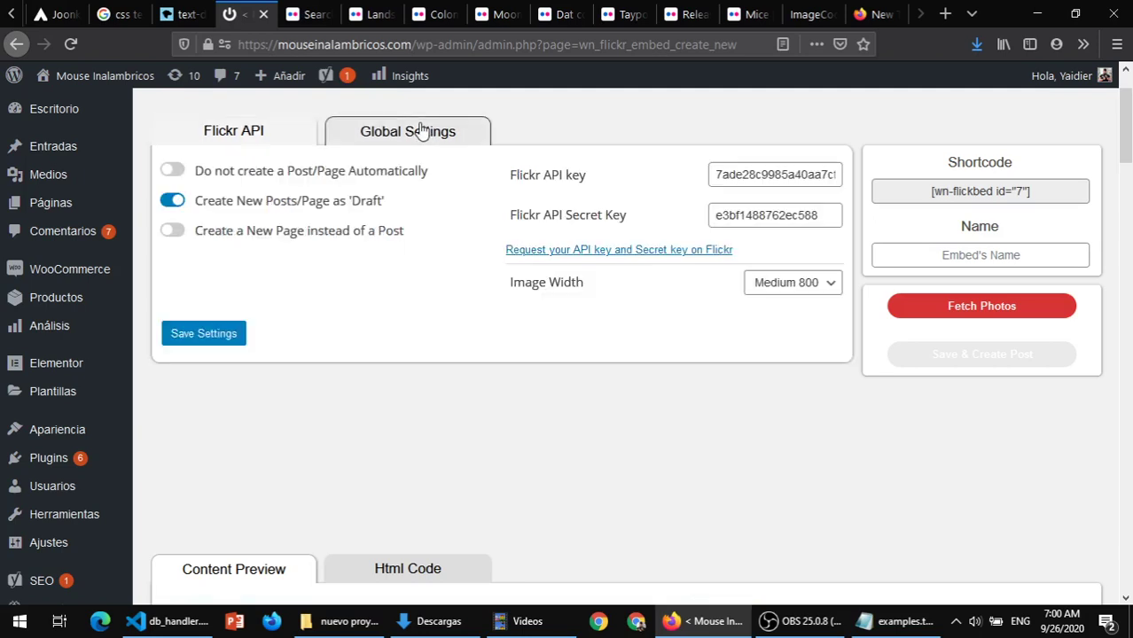
pyautogui.click(174, 174)
pyautogui.click(261, 142)
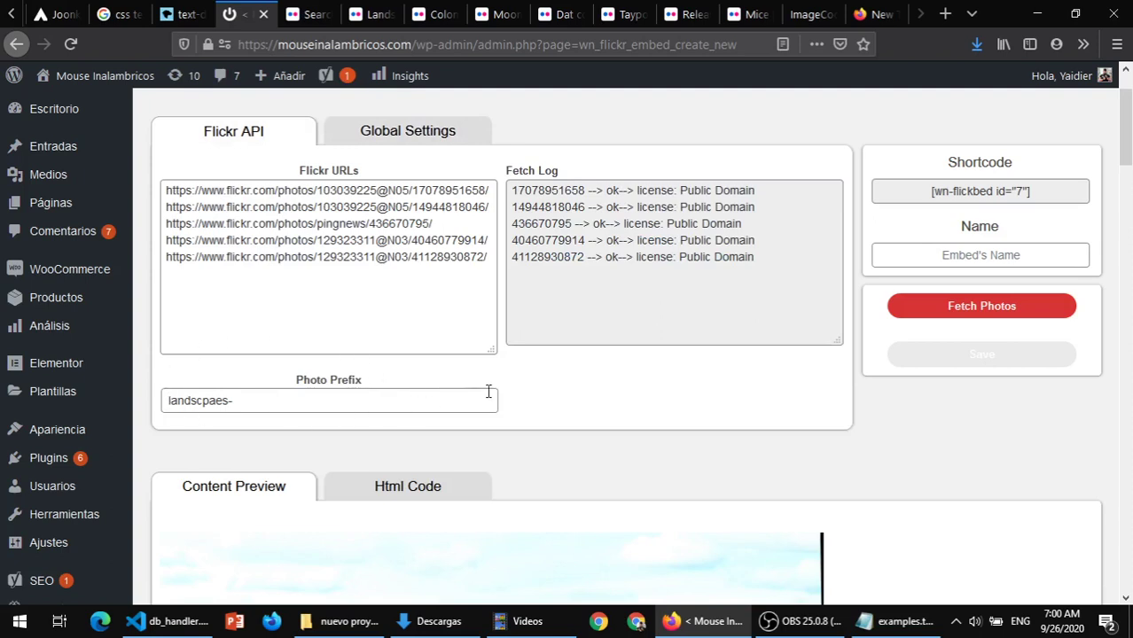
pyautogui.click(393, 129)
pyautogui.click(173, 172)
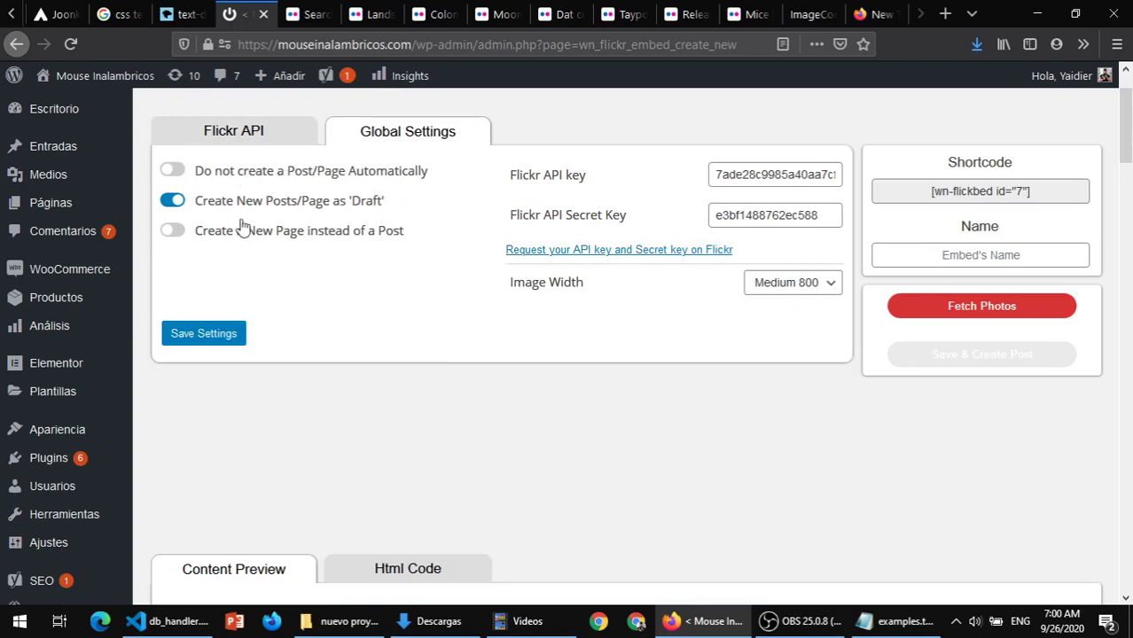
pyautogui.click(240, 142)
# - Set the photo prefix to "lands-" and enter "Lands-Post Titlte" as the post title
pyautogui.click(244, 401)
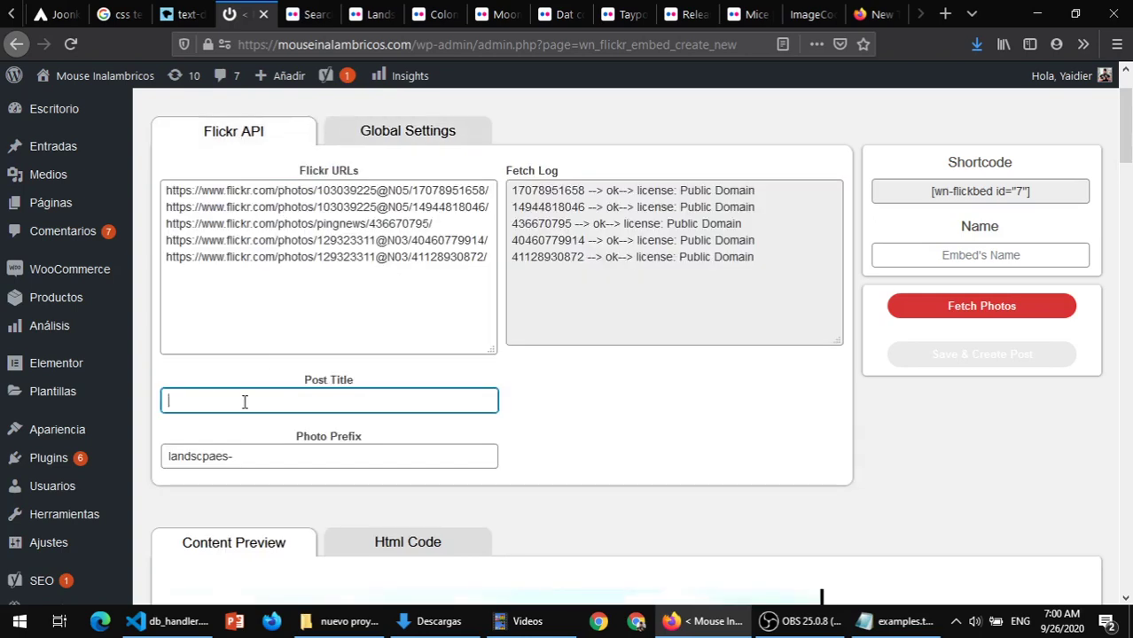
pyautogui.click(341, 401)
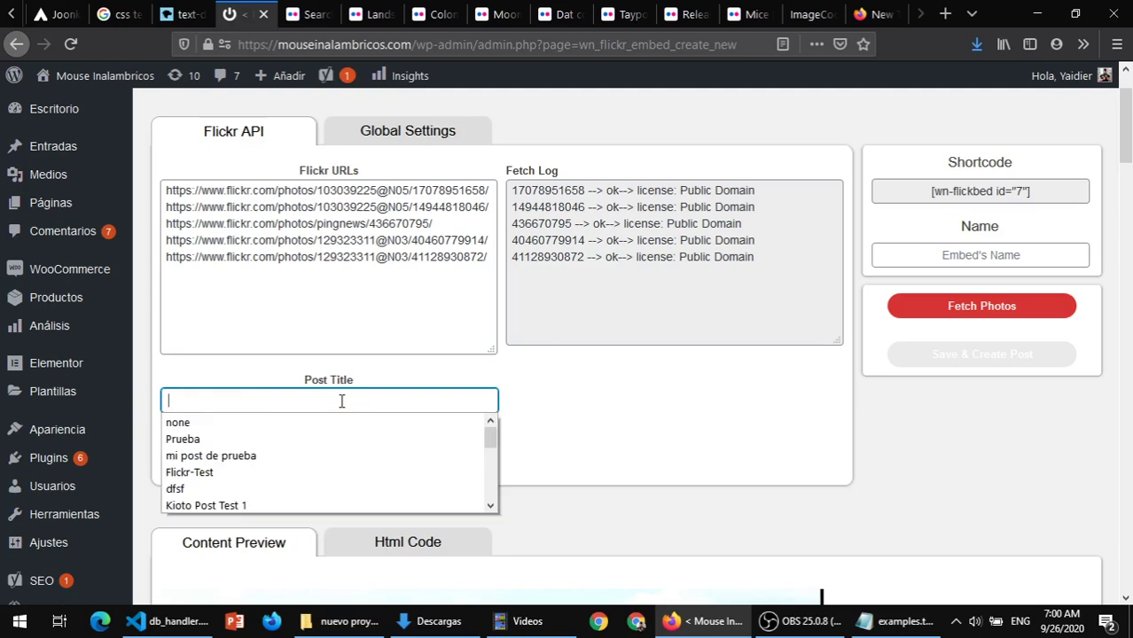
pyautogui.click(375, 406)
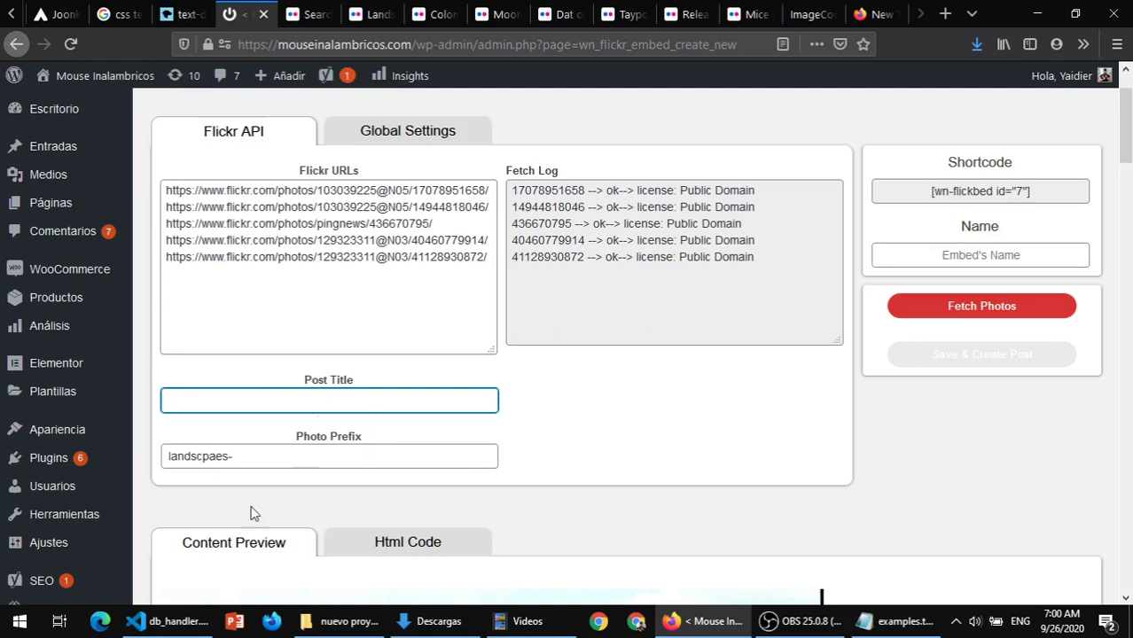
pyautogui.doubleClick(205, 458)
pyautogui.write('lands')
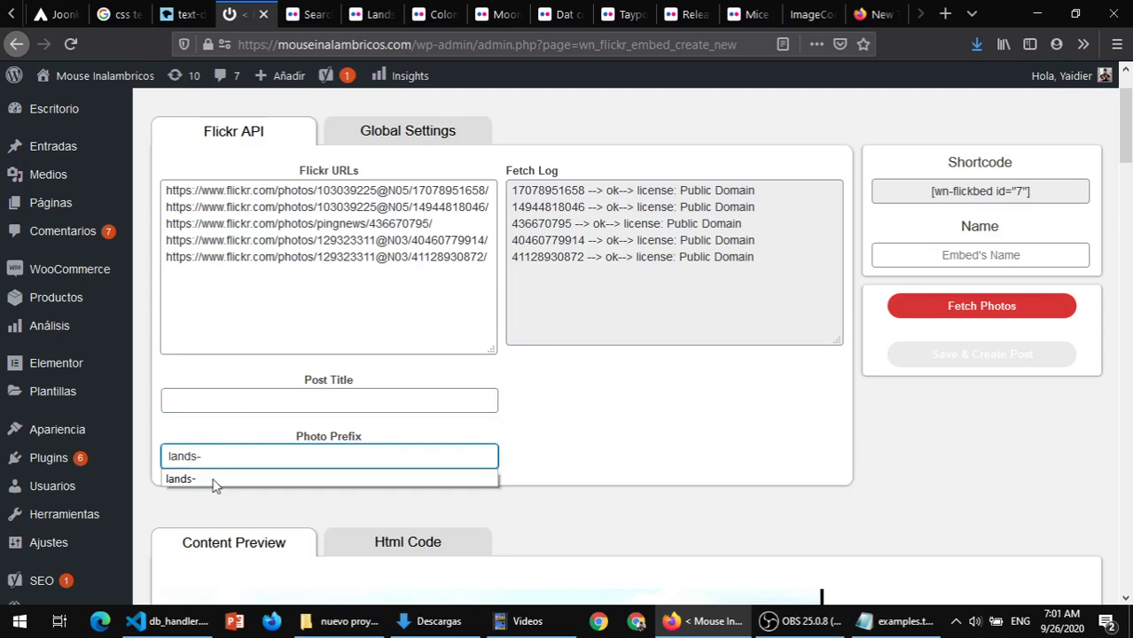
pyautogui.click(199, 459)
pyautogui.click(227, 401)
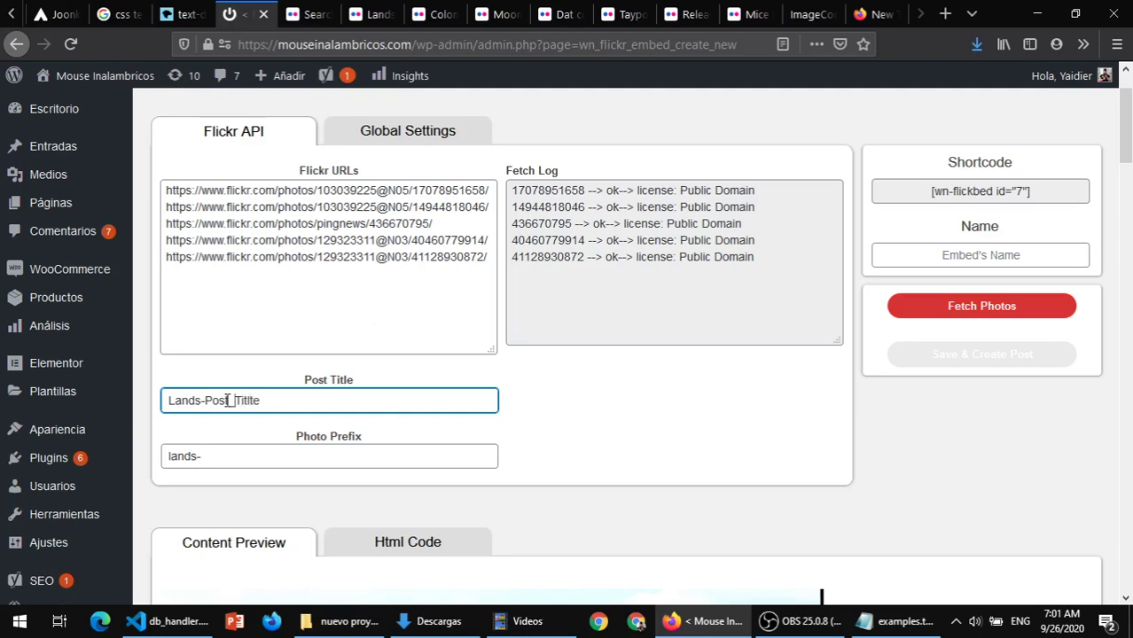
# - Correct the post title to "Lands-Post-Titlte" and fetch the photos from the Flickr URLs
pyautogui.press('BackSpace')
pyautogui.write('-')
pyautogui.click(959, 305)
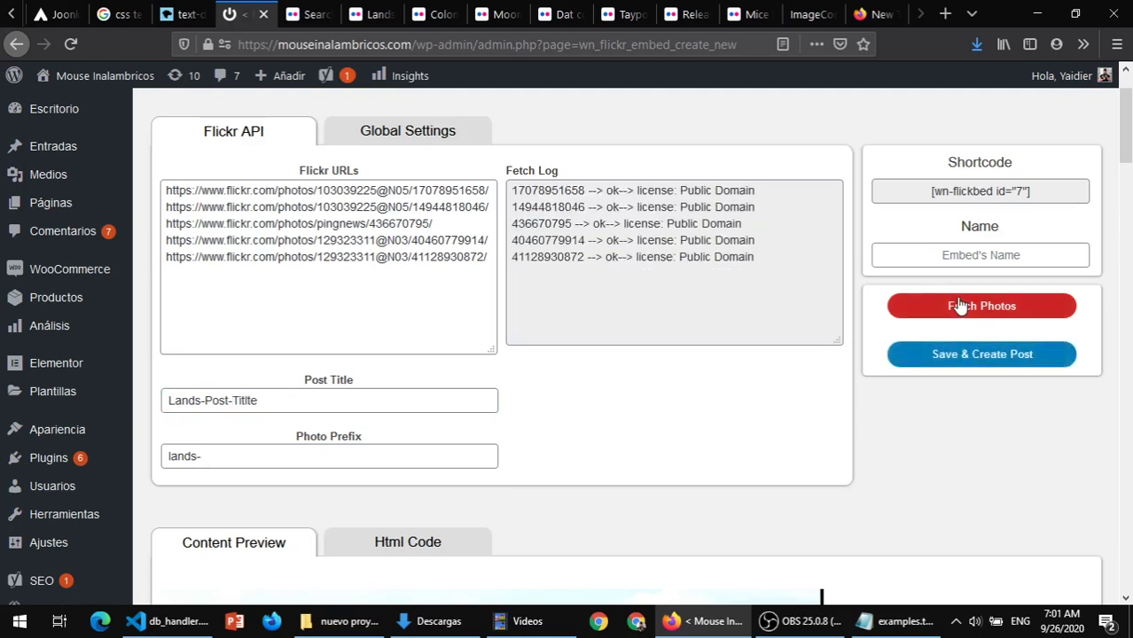
# - Examine the license results in the Fetch Log and the first photo in the content preview
pyautogui.scroll(-3, 445, 285)
pyautogui.scroll(4, 493, 291)
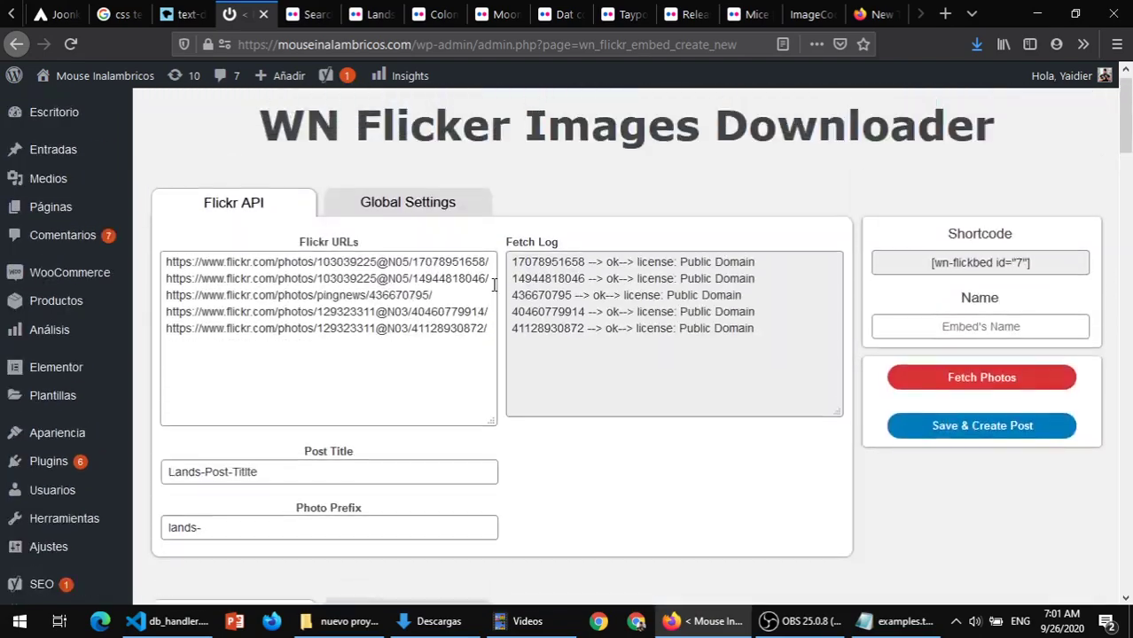
pyautogui.moveTo(779, 336); pyautogui.dragTo(530, 259)
pyautogui.scroll(-3, 696, 350)
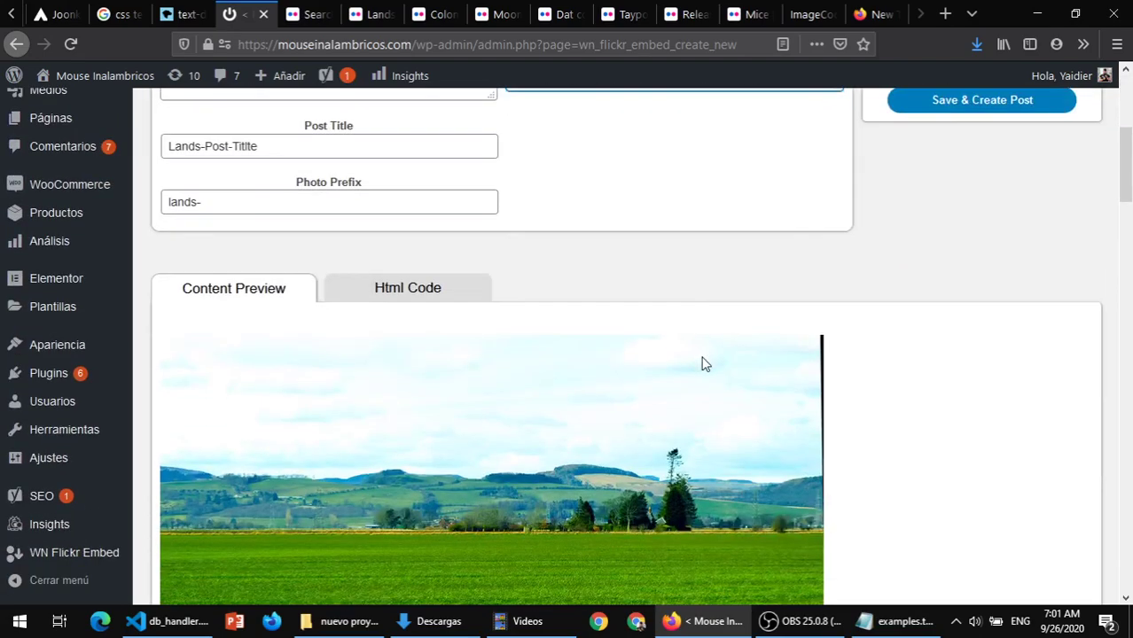
pyautogui.scroll(-3, 703, 364)
pyautogui.scroll(6, 680, 329)
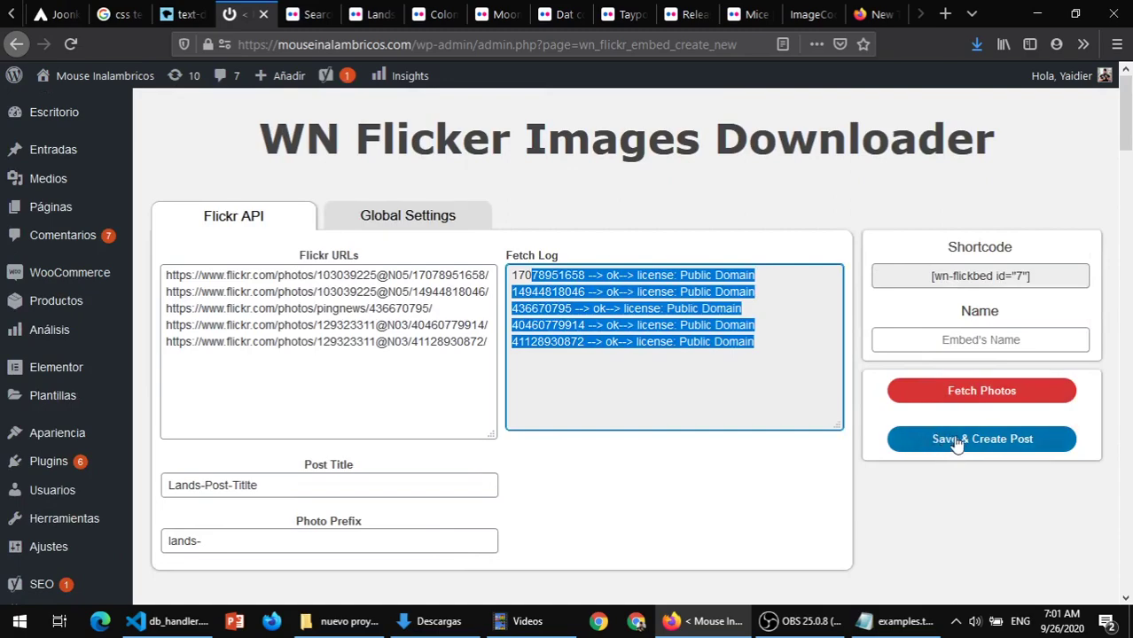
pyautogui.scroll(-3, 859, 336)
pyautogui.scroll(-2, 860, 335)
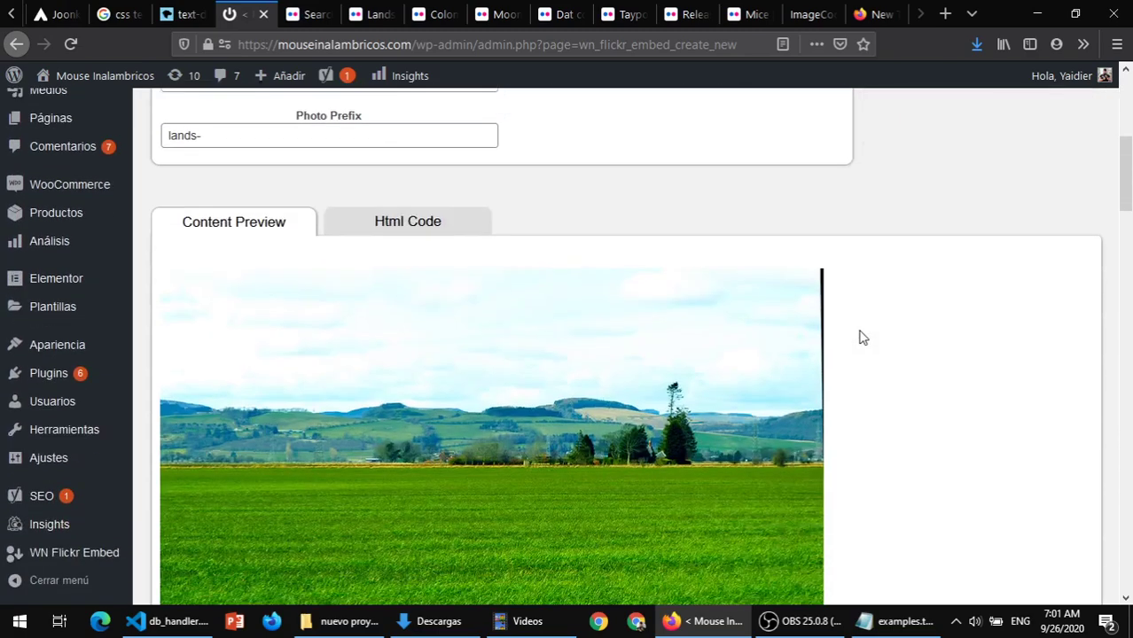
pyautogui.scroll(5, 860, 335)
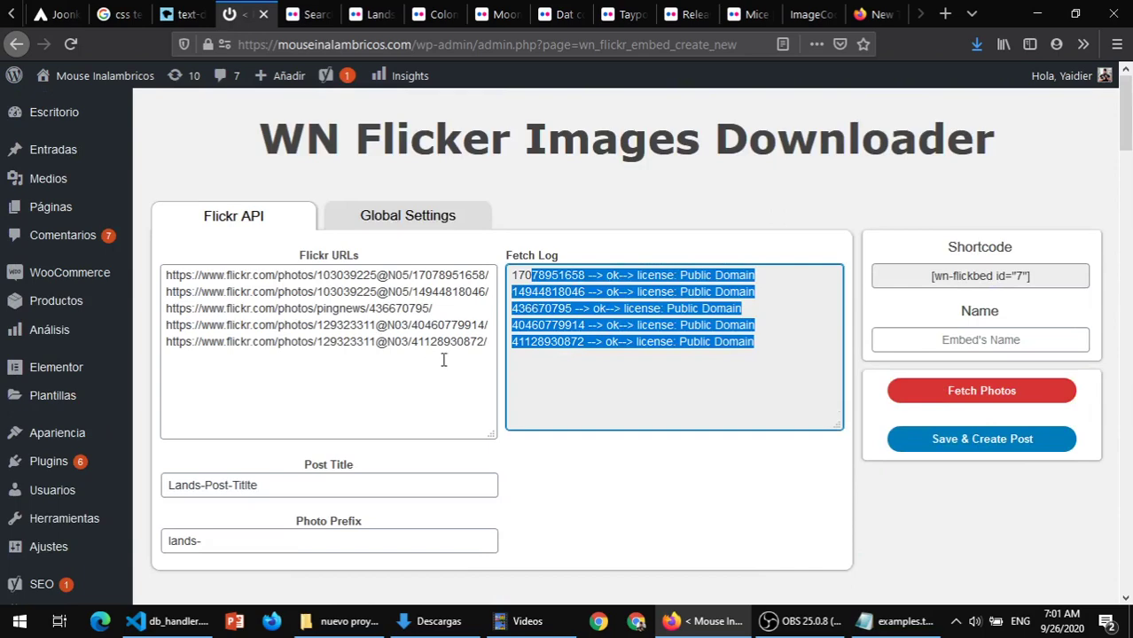
# - Highlight the photo prefix and then the post title to review both values
pyautogui.scroll(-2, 232, 371)
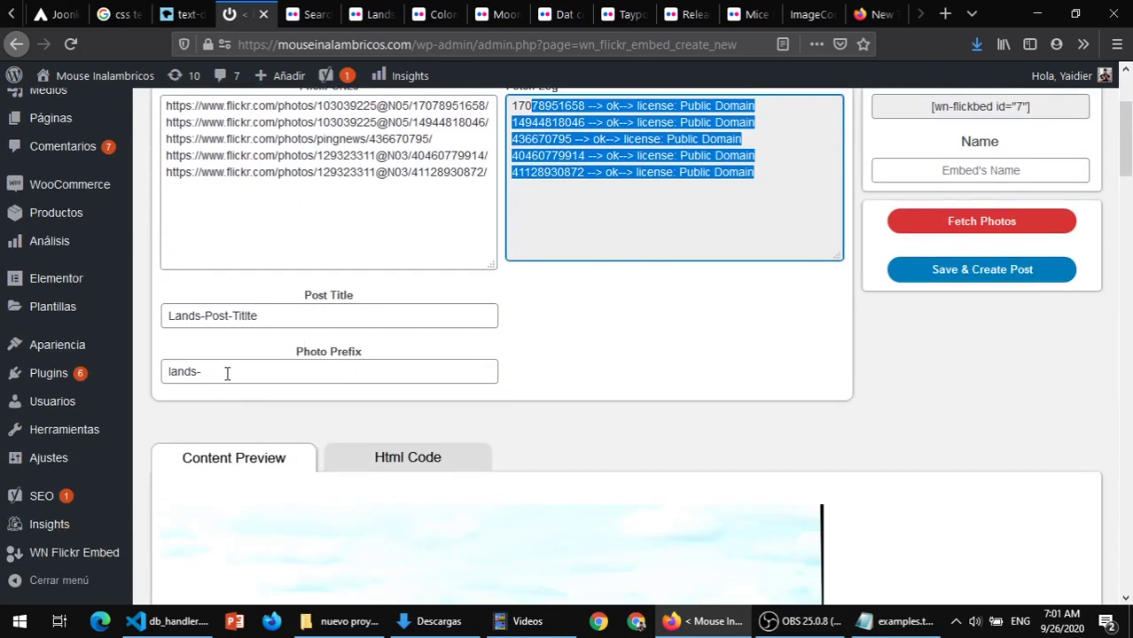
pyautogui.moveTo(227, 373); pyautogui.dragTo(150, 380)
pyautogui.click(226, 370)
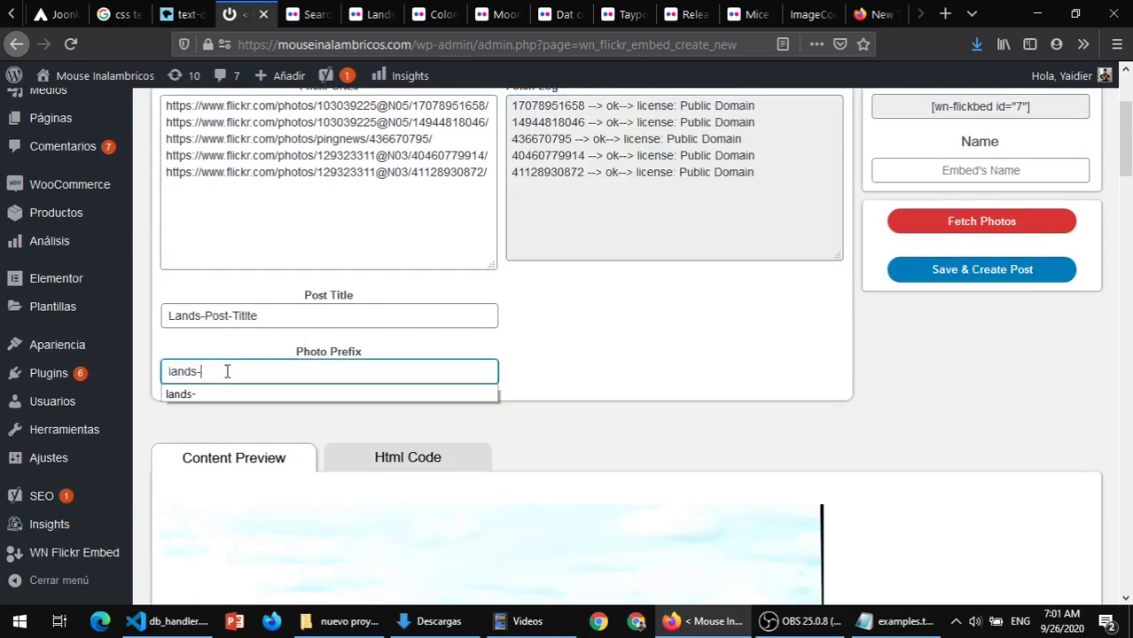
pyautogui.click(226, 371)
pyautogui.moveTo(226, 372); pyautogui.dragTo(163, 373)
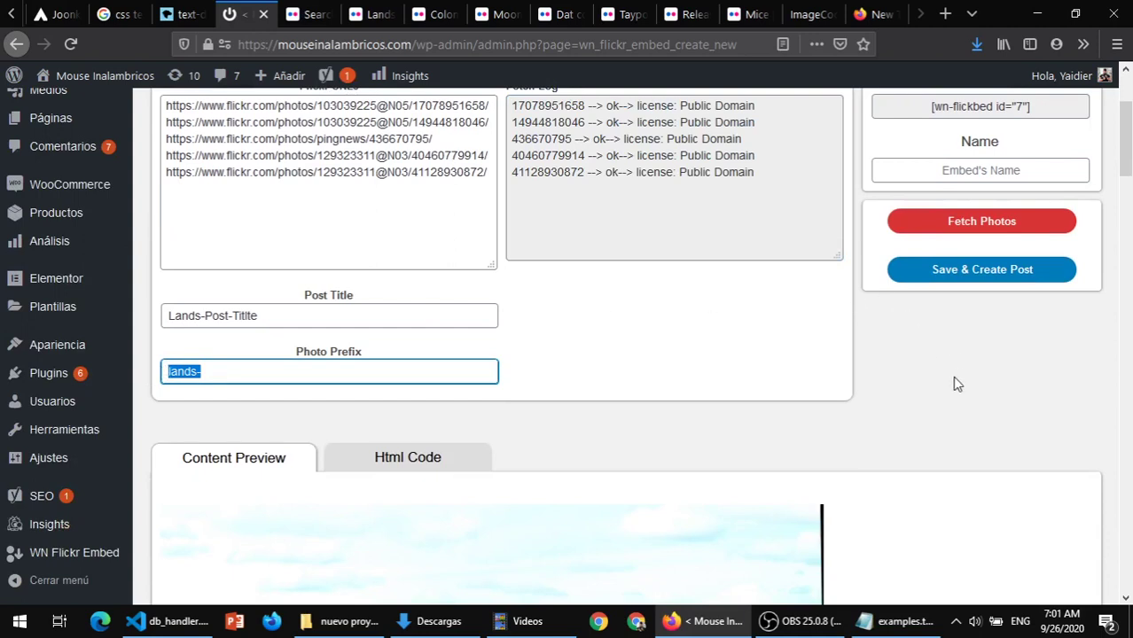
pyautogui.scroll(2, 955, 382)
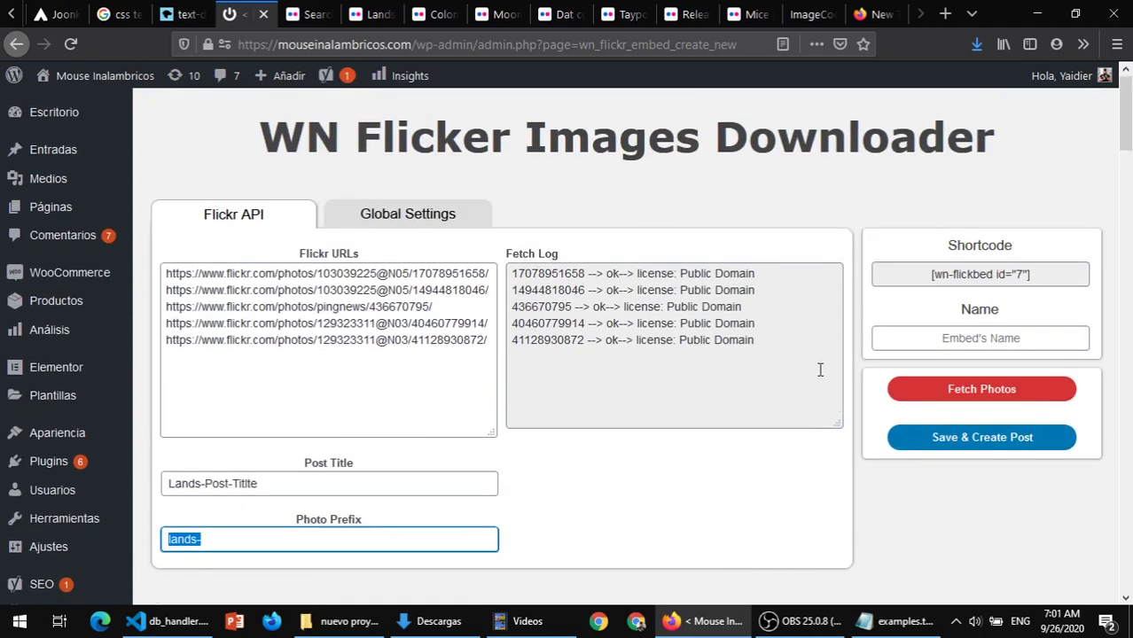
pyautogui.click(263, 493)
pyautogui.moveTo(273, 488); pyautogui.dragTo(158, 495)
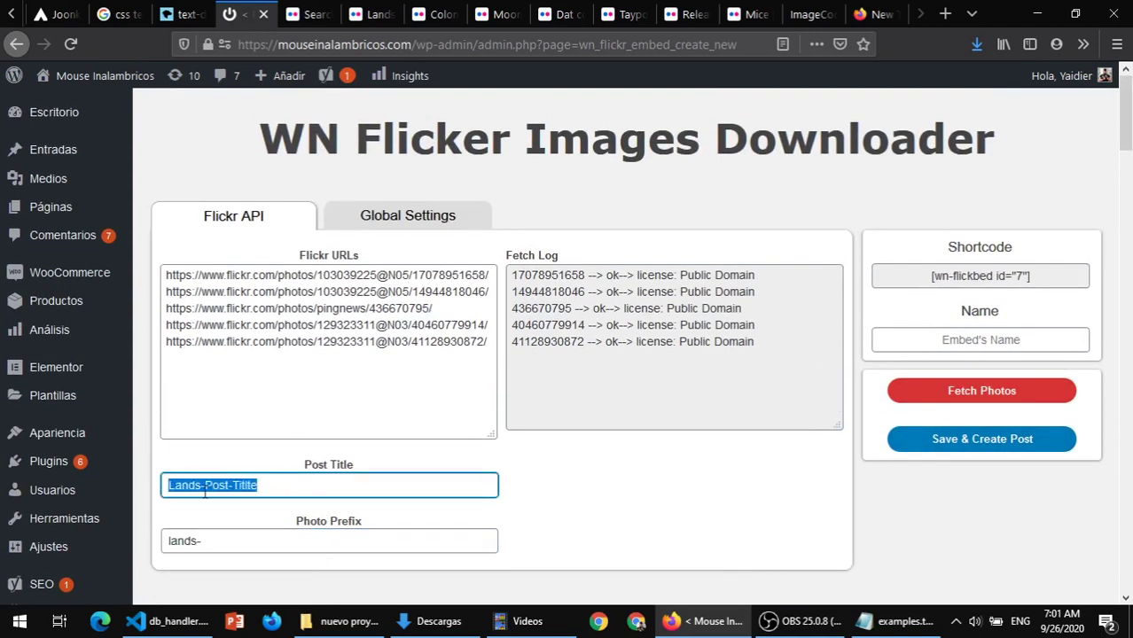
pyautogui.click(276, 487)
# - Inspect the photos and numbered credits in the content preview, and briefly view the HTML code version
pyautogui.scroll(-4, 524, 470)
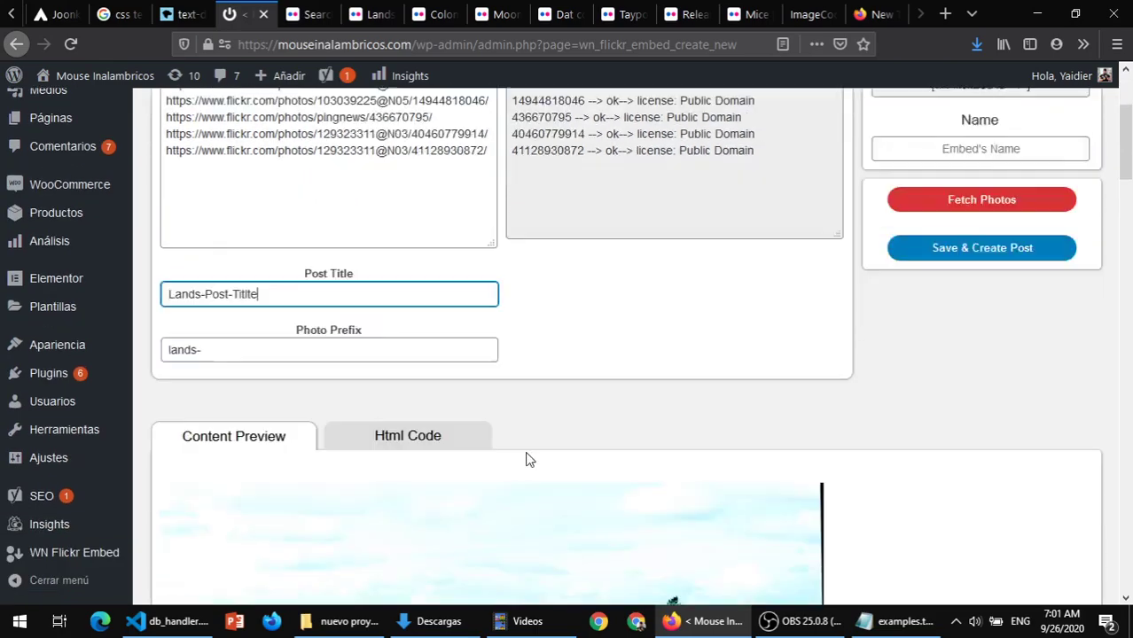
pyautogui.scroll(-20, 385, 336)
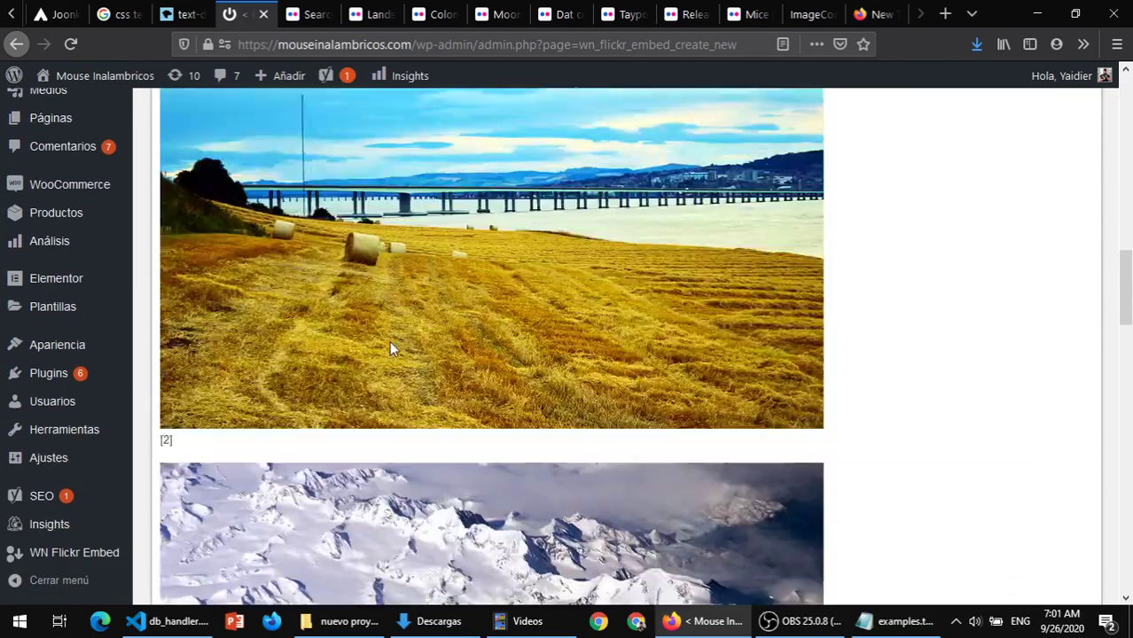
pyautogui.scroll(-6, 392, 358)
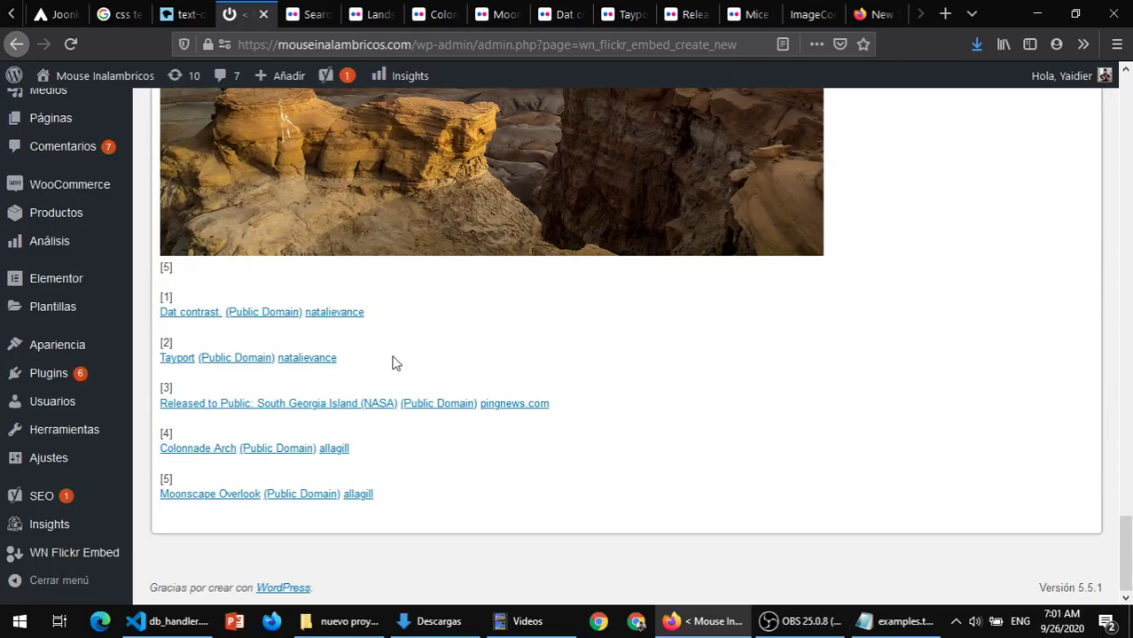
pyautogui.scroll(1, 379, 389)
pyautogui.scroll(20, 369, 422)
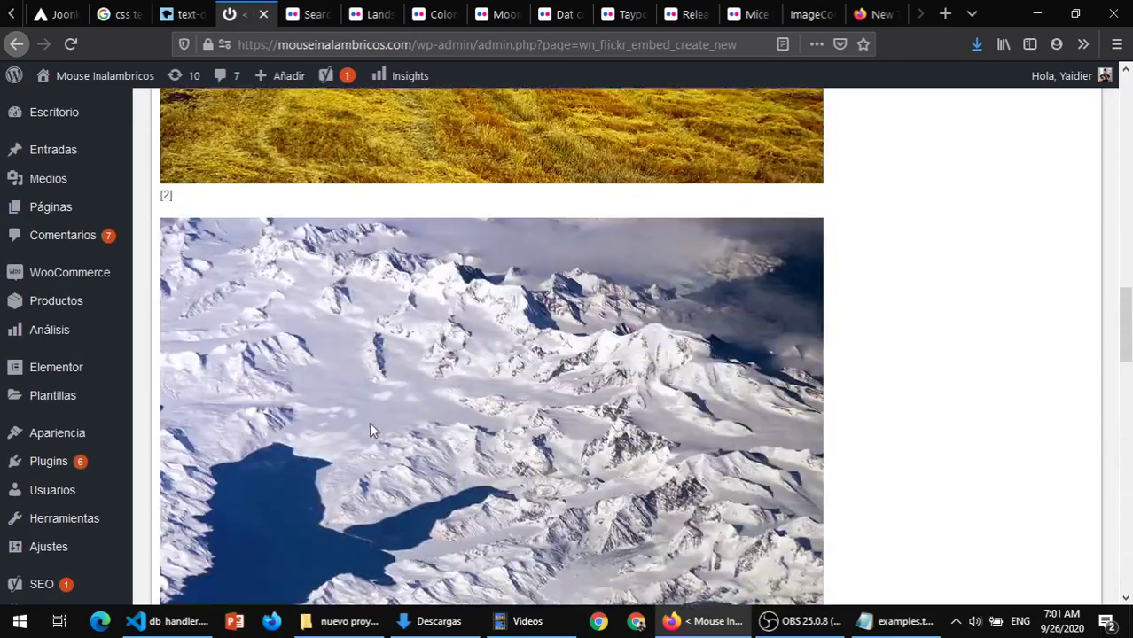
pyautogui.scroll(-5, 371, 430)
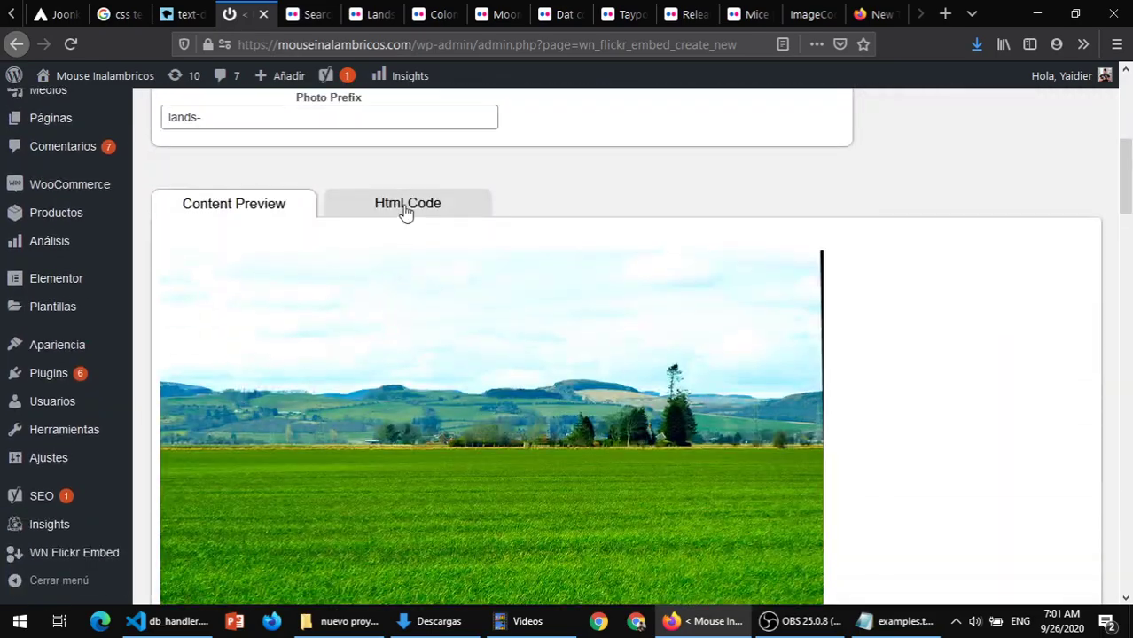
pyautogui.click(405, 213)
pyautogui.scroll(-2, 579, 367)
pyautogui.scroll(6, 603, 367)
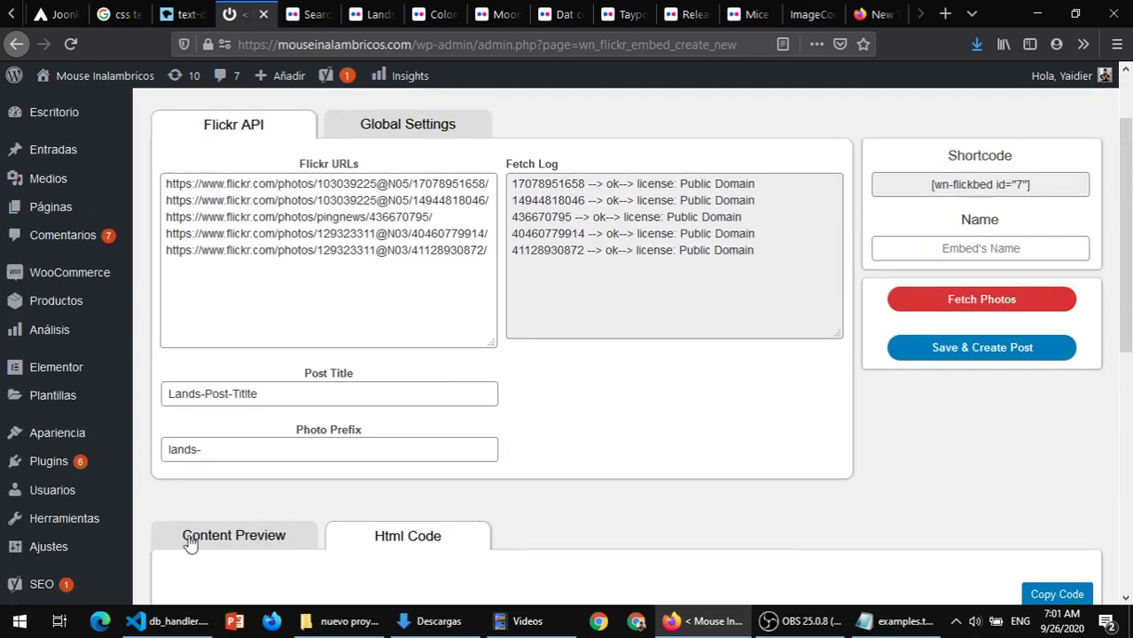
pyautogui.click(190, 541)
pyautogui.scroll(1, 399, 371)
pyautogui.scroll(-2, 398, 371)
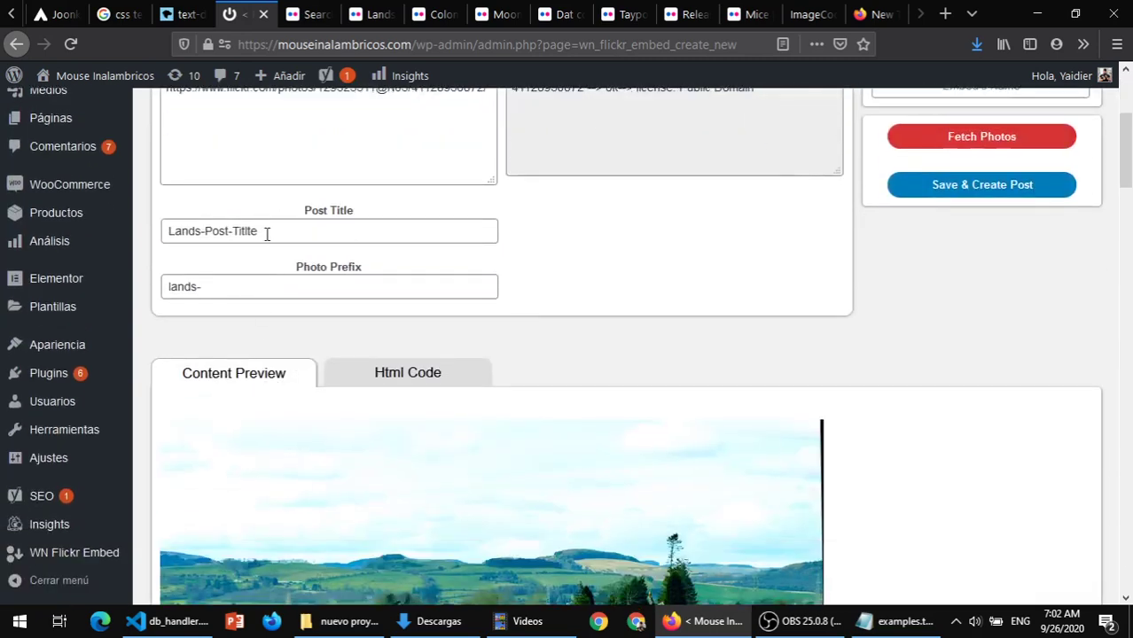
# - Check the post title once more, and save the embed while creating its post
pyautogui.moveTo(268, 232); pyautogui.dragTo(142, 227)
pyautogui.click(308, 226)
pyautogui.scroll(2, 922, 359)
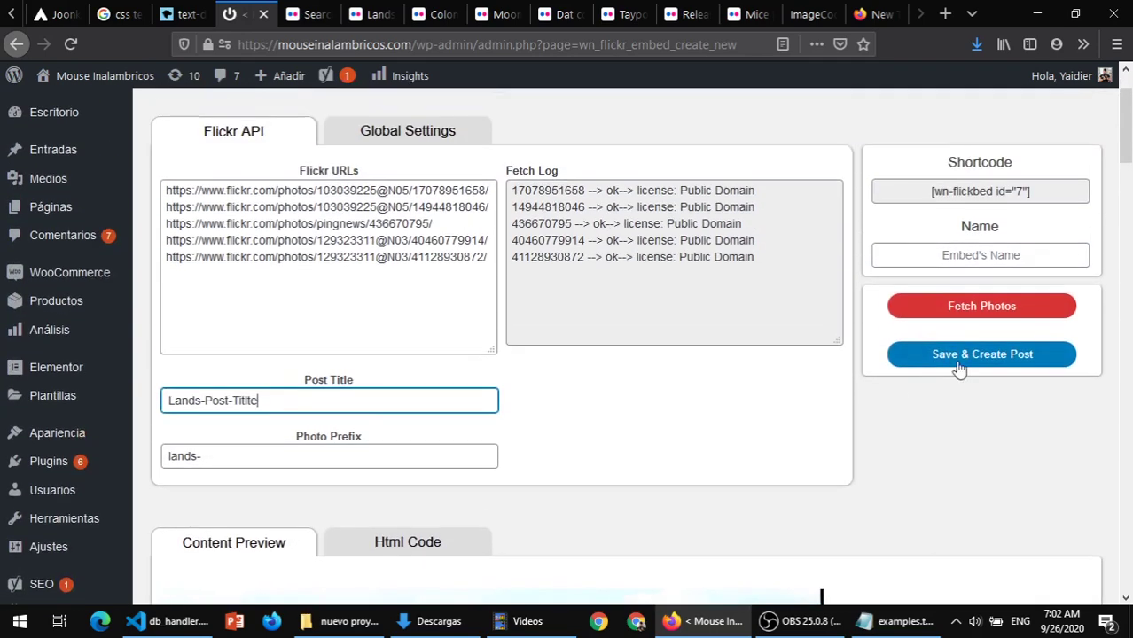
pyautogui.click(942, 359)
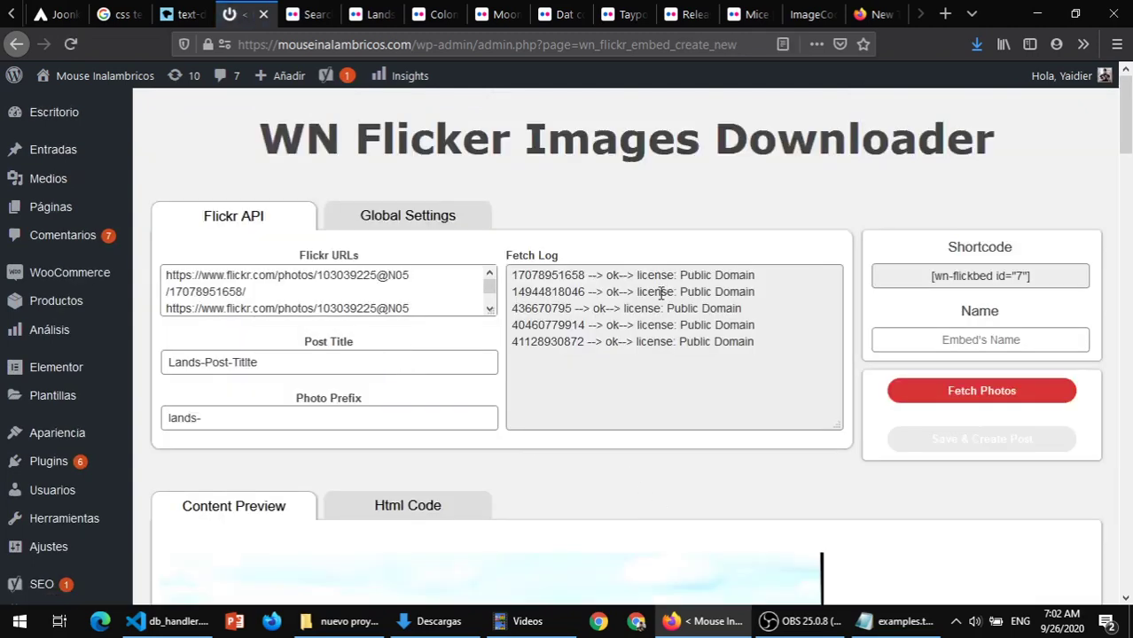
# - Open the list of all posts in a new tab and highlight the draft status of "Lands-Post-Titlte"
pyautogui.moveTo(44, 162)
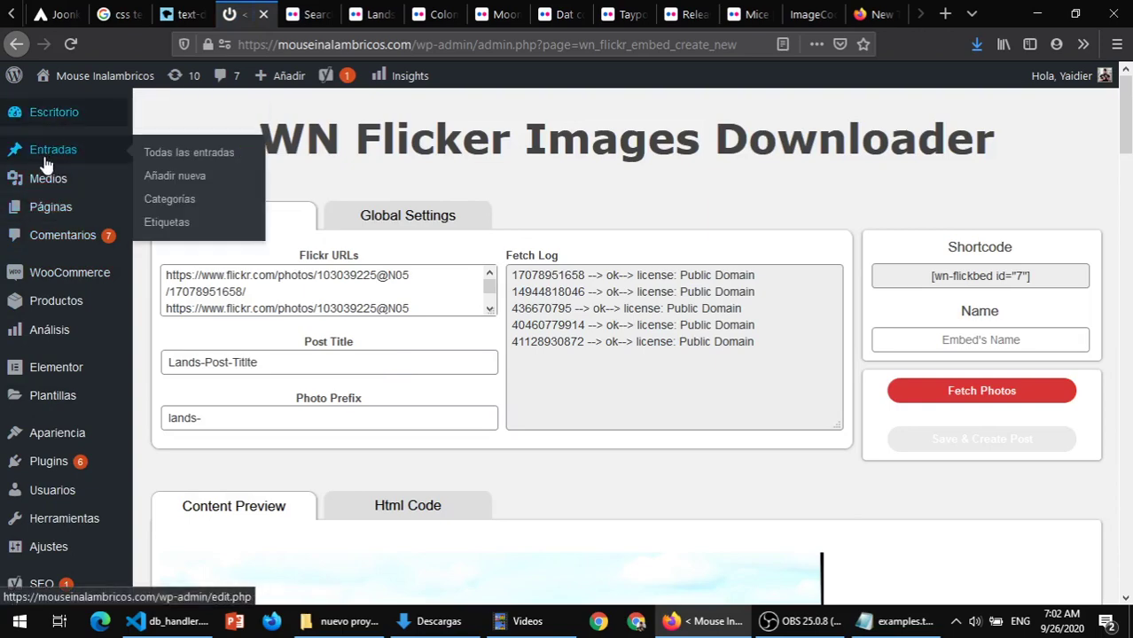
pyautogui.rightClick(159, 152)
pyautogui.click(191, 160)
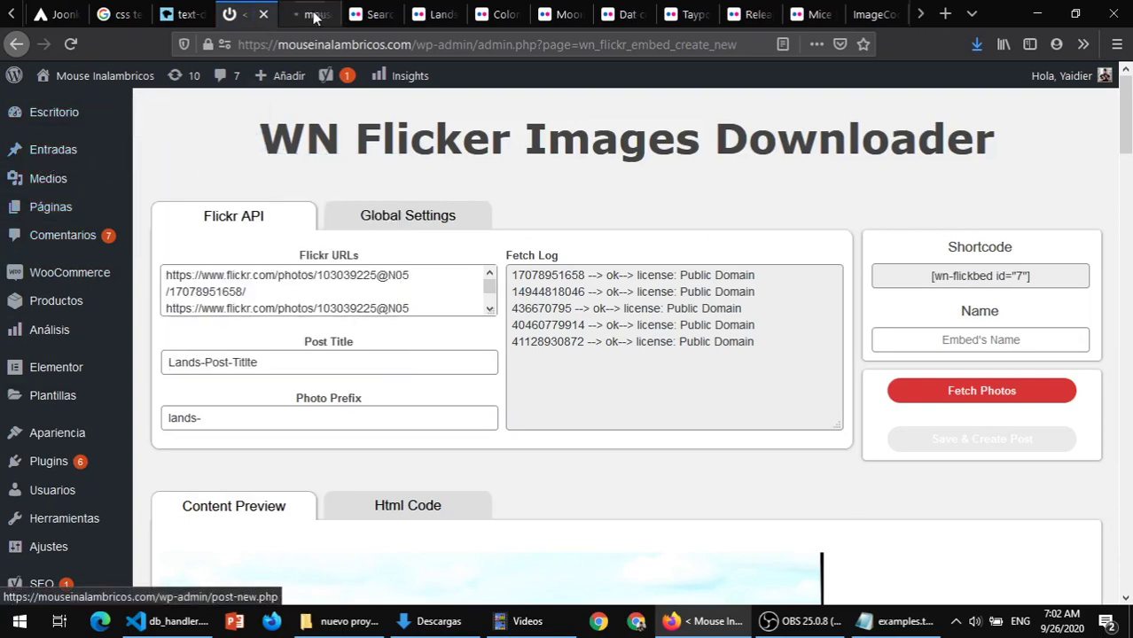
pyautogui.click(315, 16)
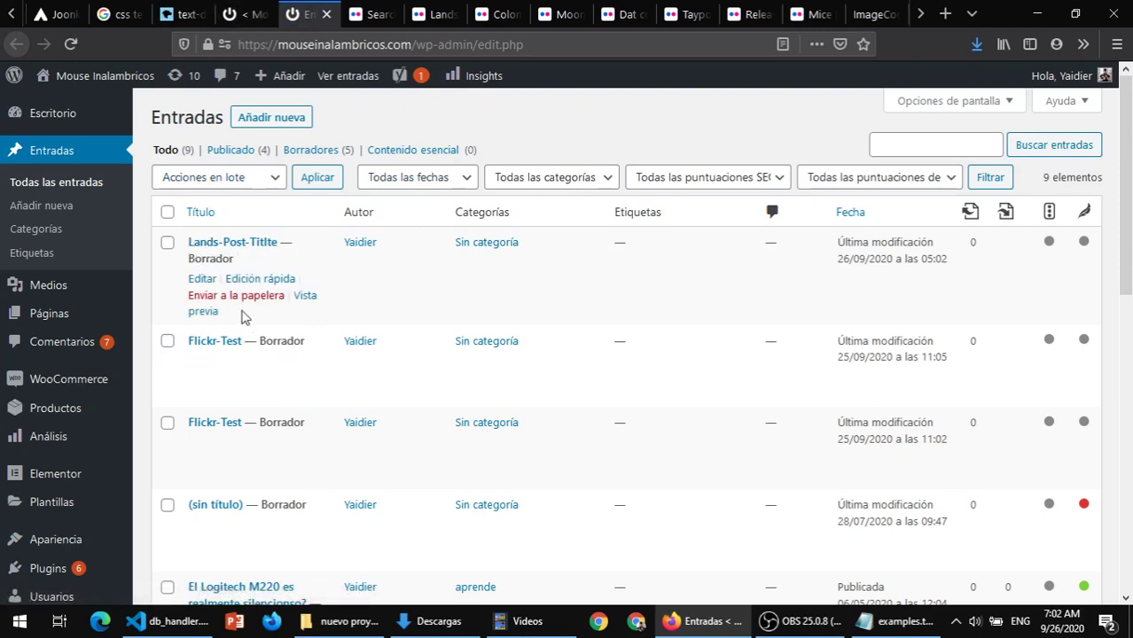
pyautogui.moveTo(189, 260); pyautogui.dragTo(240, 268)
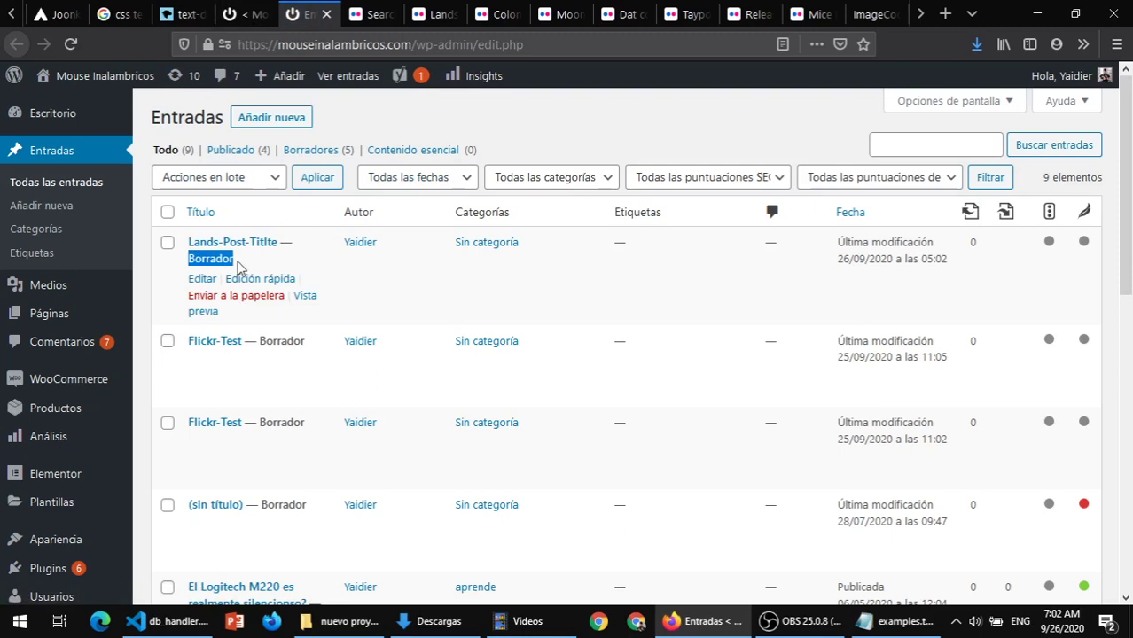
pyautogui.click(204, 261)
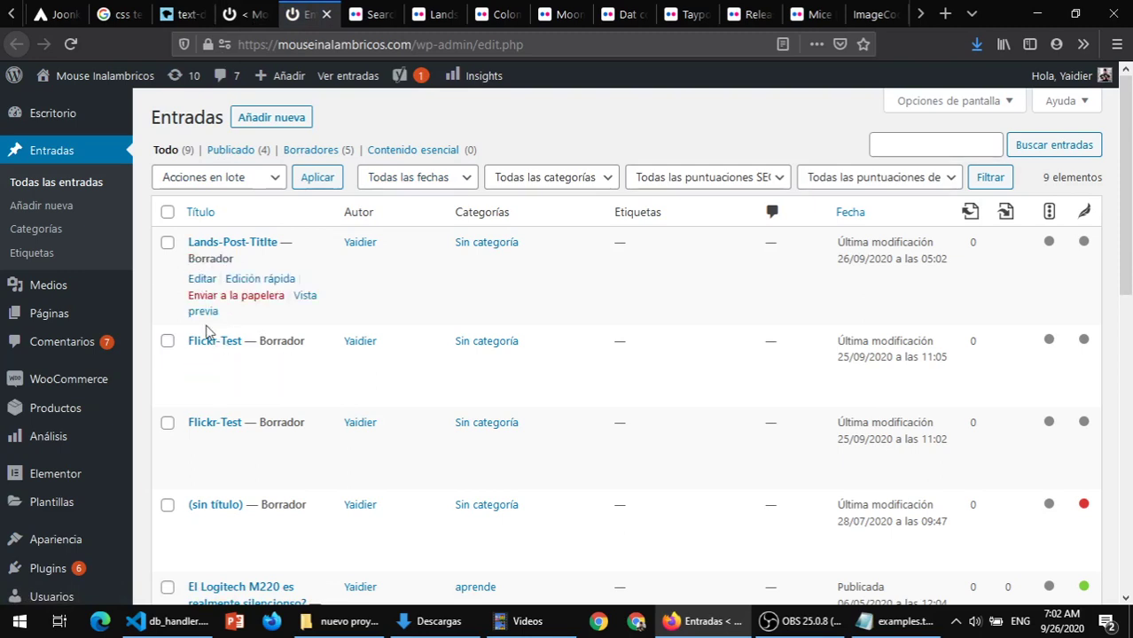
# - Open the "Lands-Post-Titlte" draft for editing in a new tab and switch to it
pyautogui.rightClick(202, 280)
pyautogui.click(257, 216)
pyautogui.moveTo(401, 75)
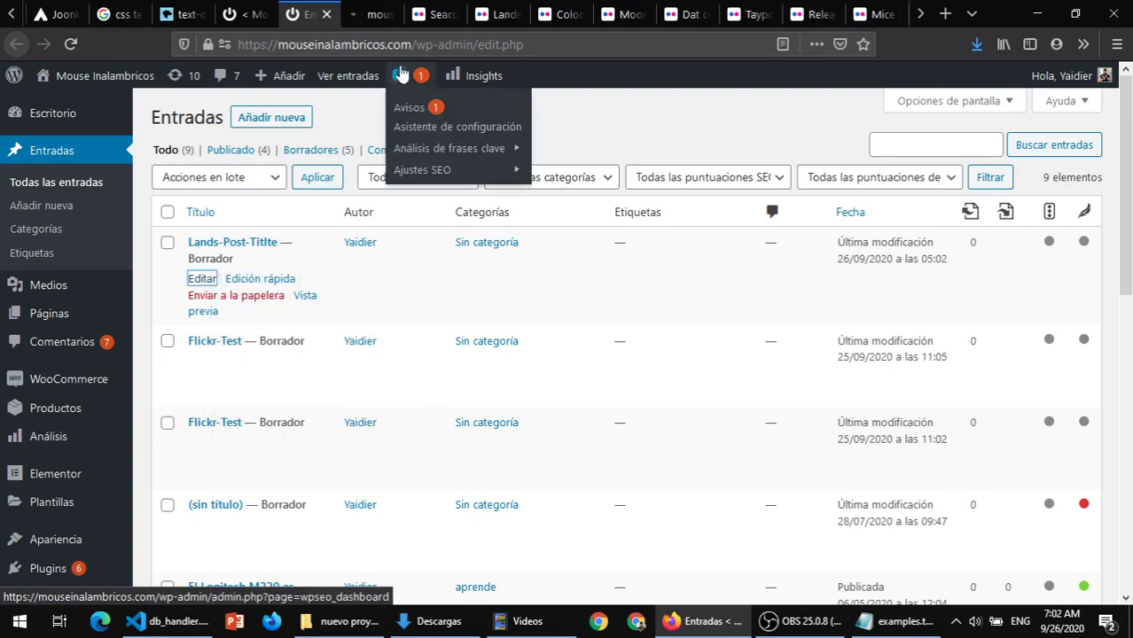
pyautogui.click(371, 15)
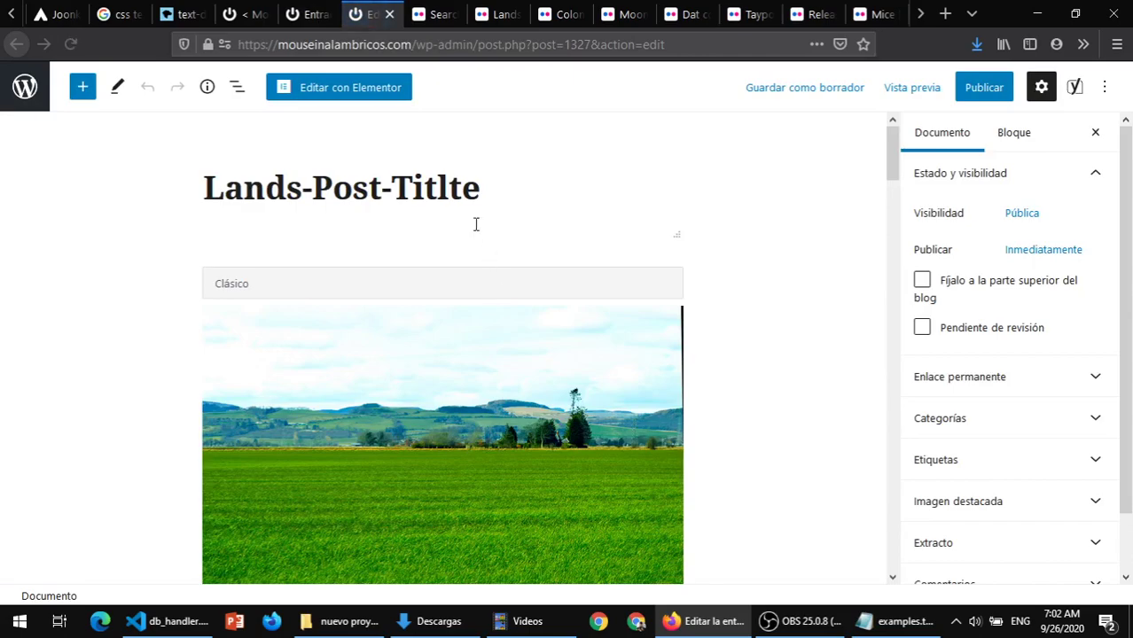
# - Examine the inserted photos, their reference numbers and the credit links in the draft's content
pyautogui.scroll(-3, 700, 257)
pyautogui.scroll(-15, 700, 257)
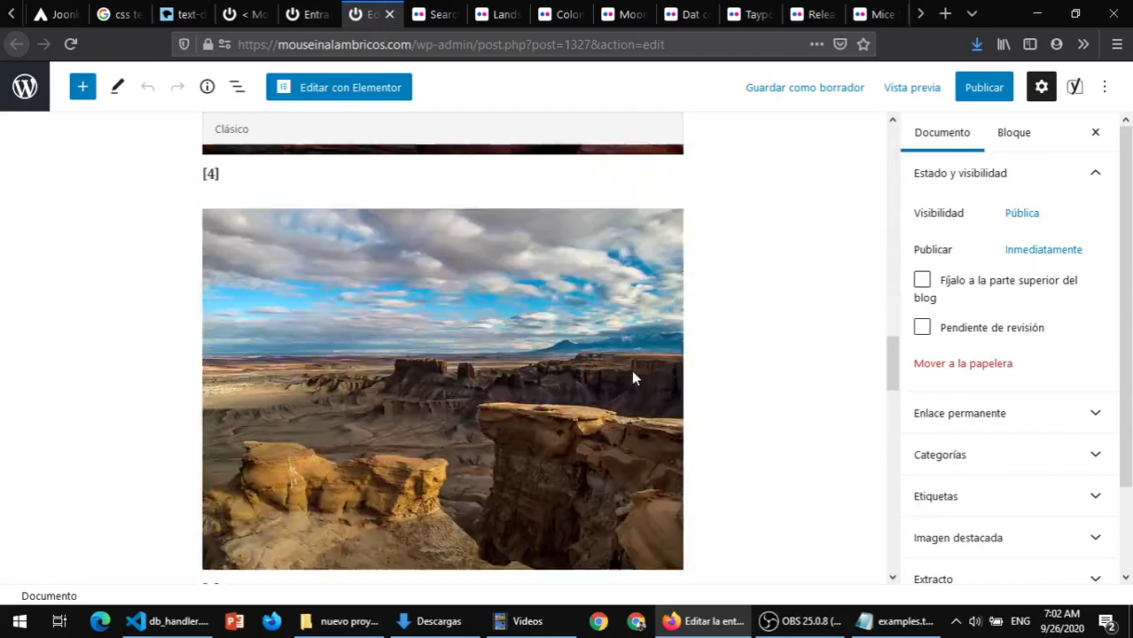
pyautogui.scroll(10, 439, 381)
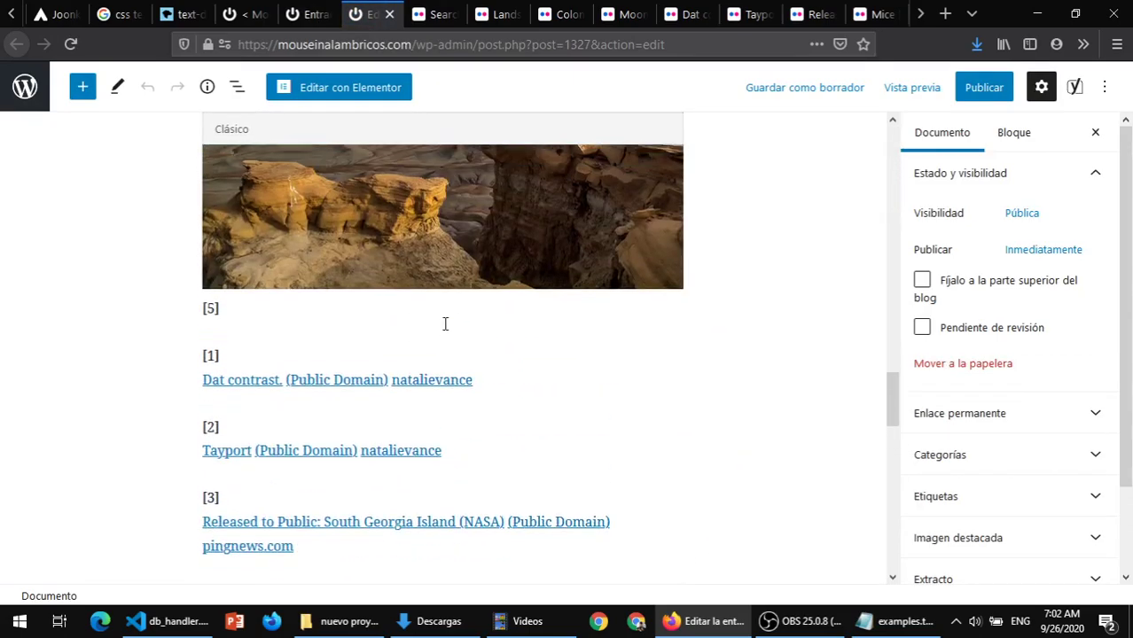
pyautogui.scroll(10, 444, 329)
pyautogui.scroll(-5, 437, 305)
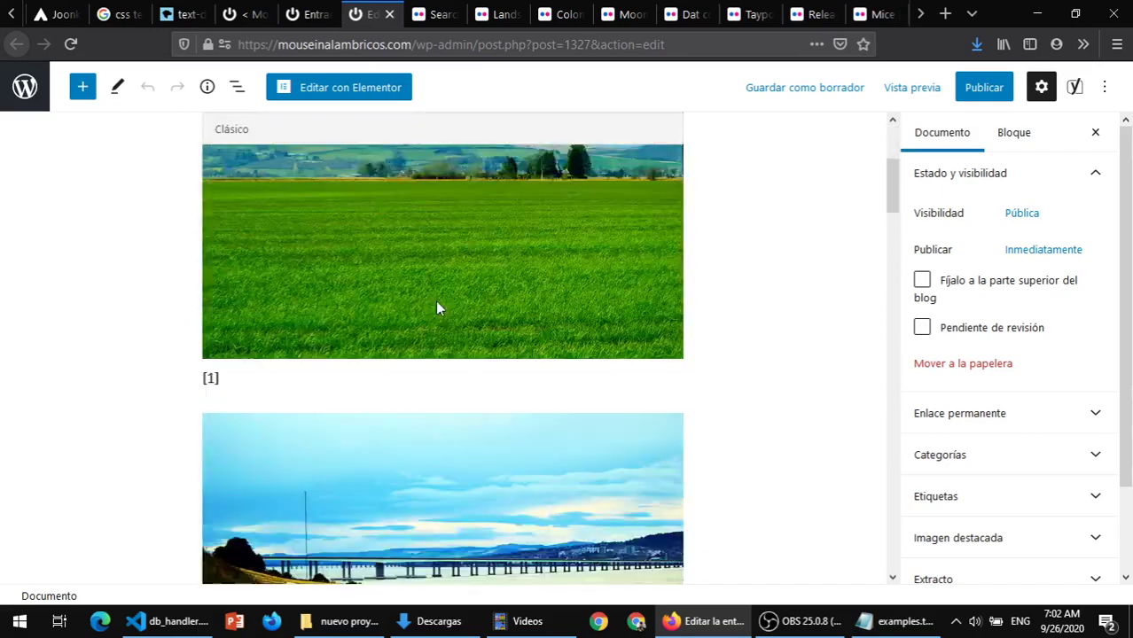
pyautogui.scroll(-10, 435, 295)
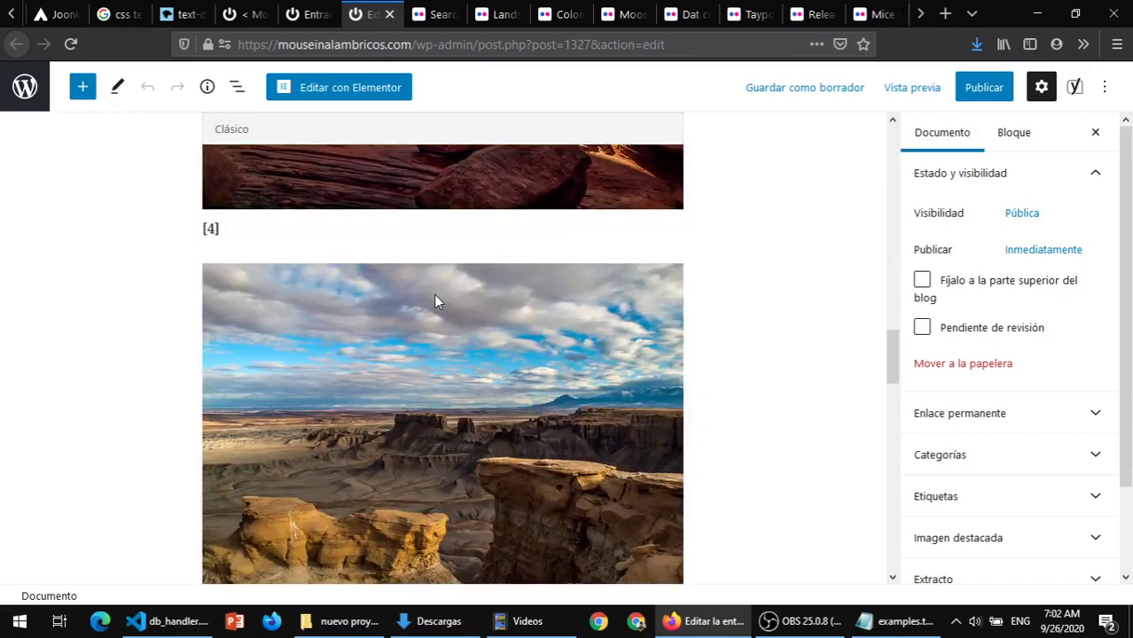
pyautogui.scroll(-5, 435, 348)
pyautogui.scroll(2, 252, 329)
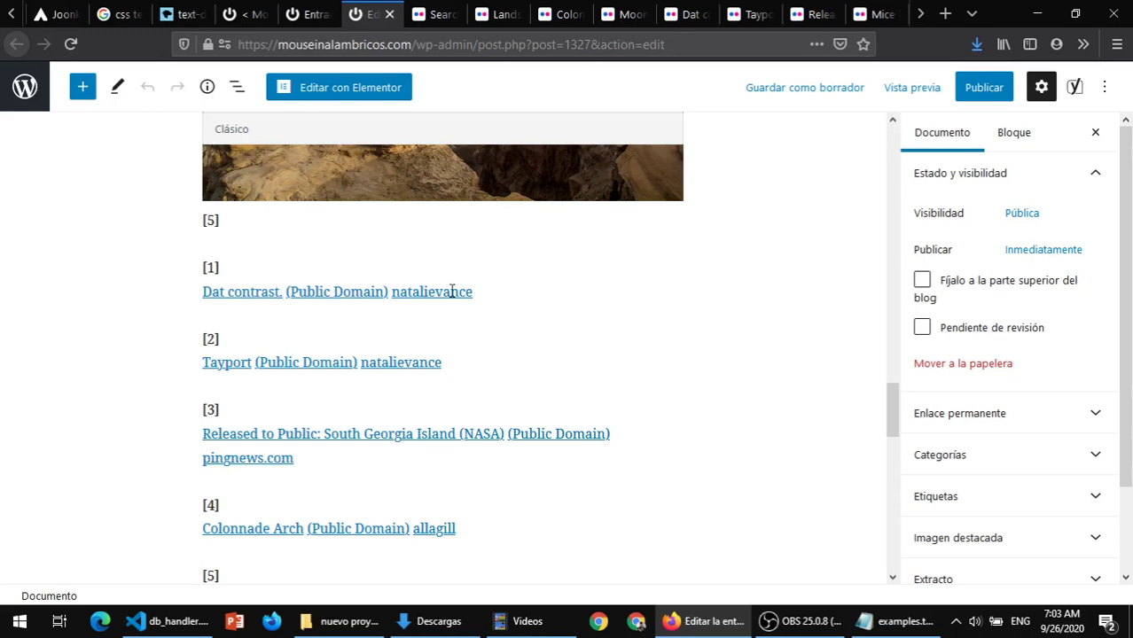
pyautogui.scroll(10, 525, 365)
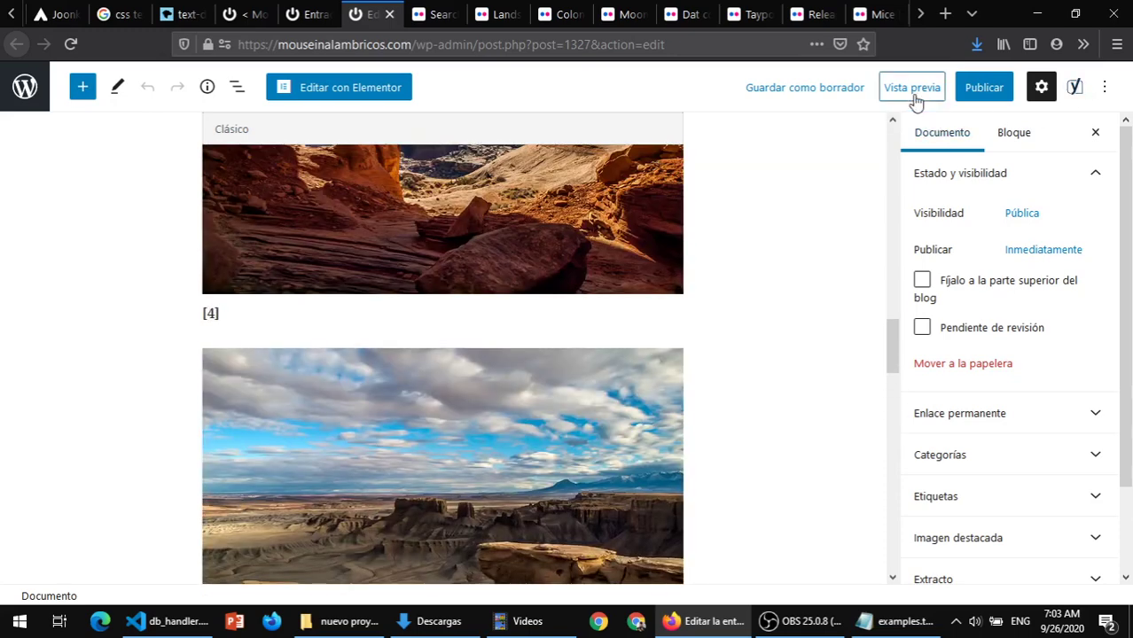
# - Preview the draft post in a new tab and look over its photos on the site
pyautogui.click(913, 89)
pyautogui.click(834, 246)
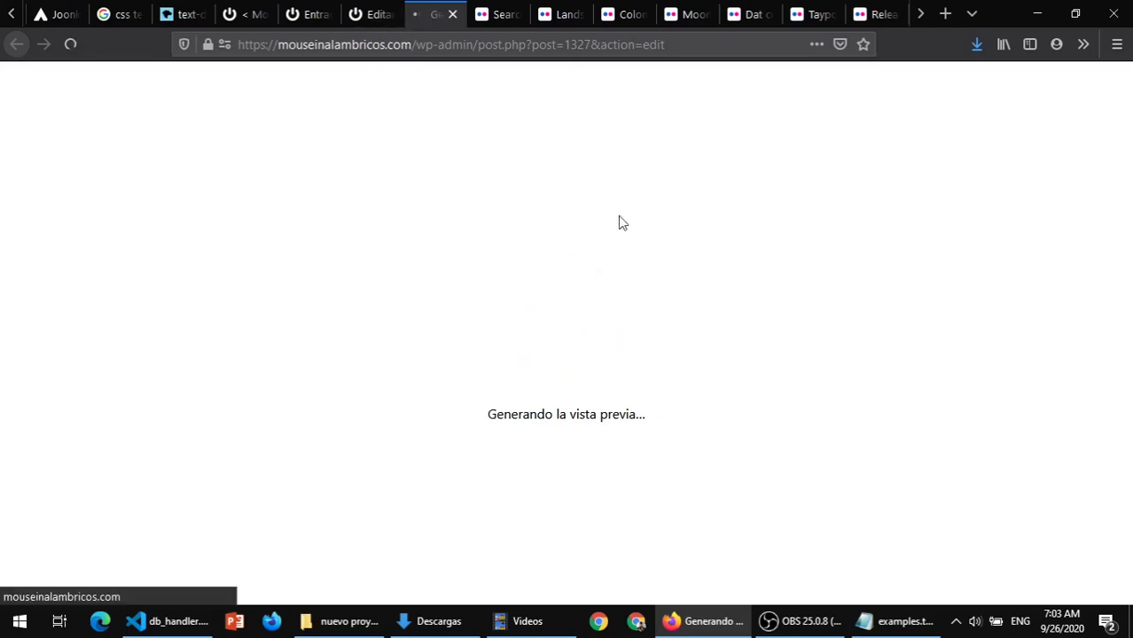
pyautogui.scroll(-8, 404, 202)
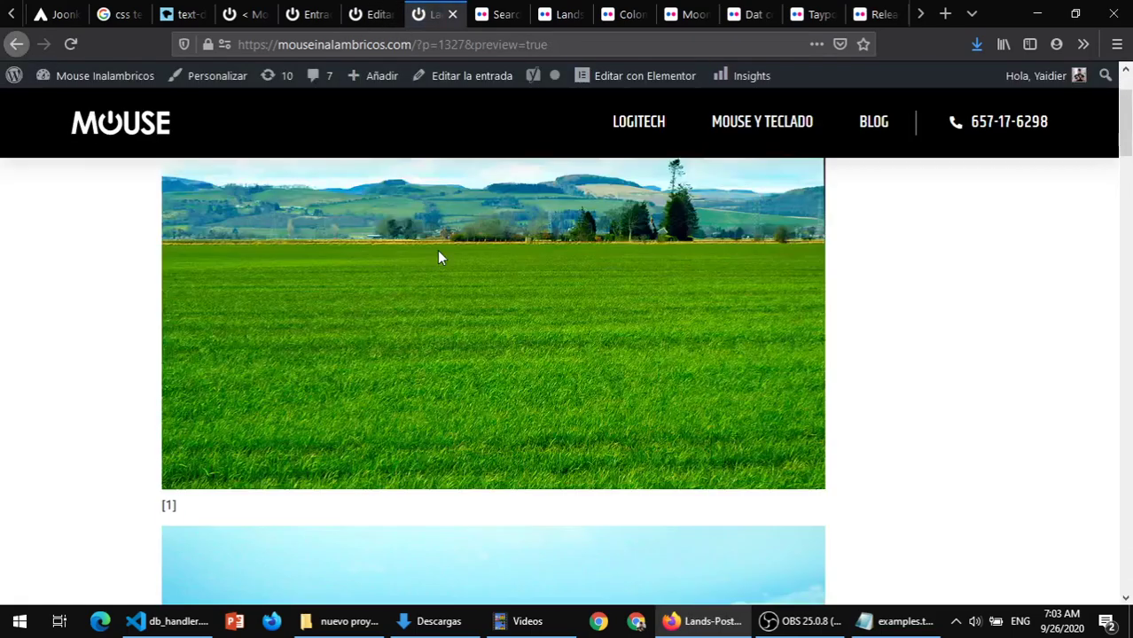
# - Look over the previewed post's remaining photos and credit links, and return to the WN Flicker Images Downloader page
pyautogui.scroll(-15, 443, 268)
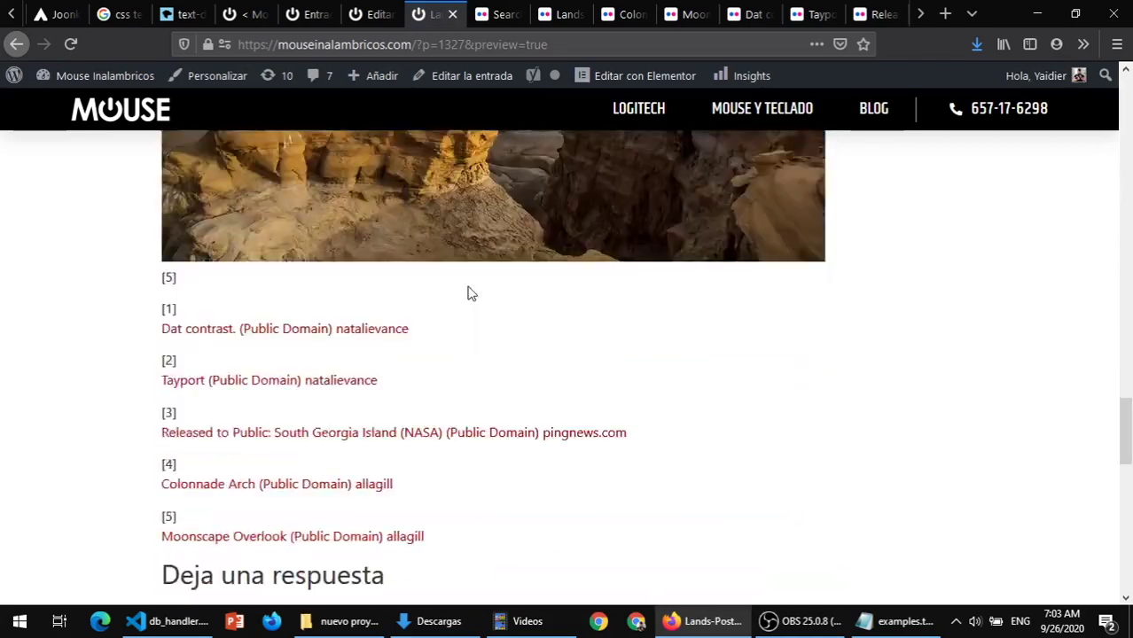
pyautogui.scroll(10, 468, 296)
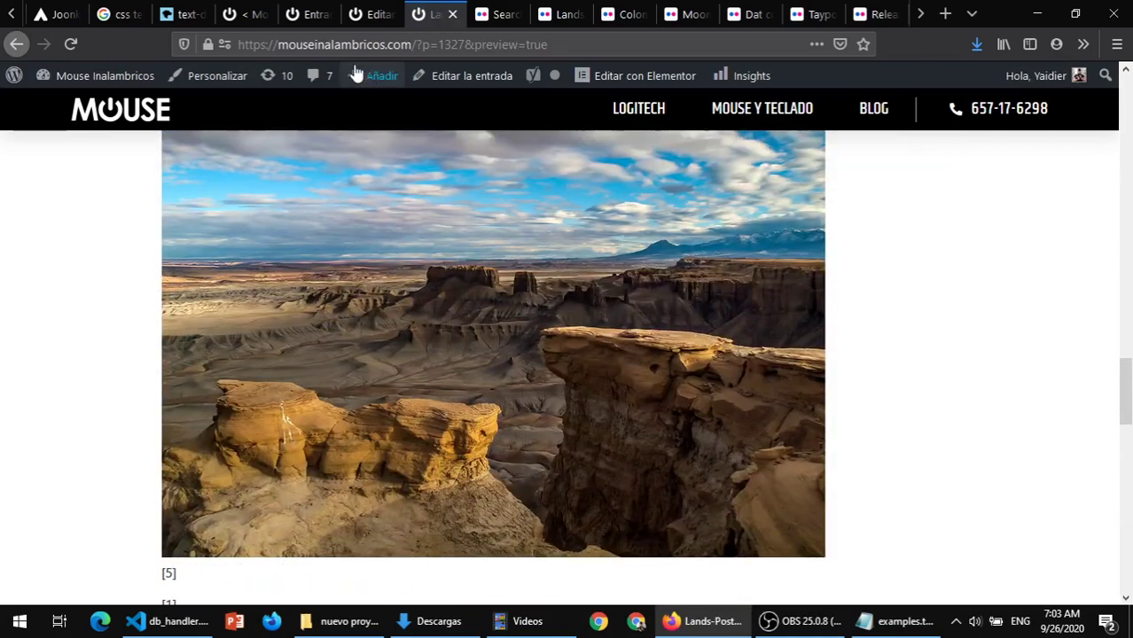
pyautogui.click(373, 15)
pyautogui.click(309, 15)
pyautogui.click(243, 15)
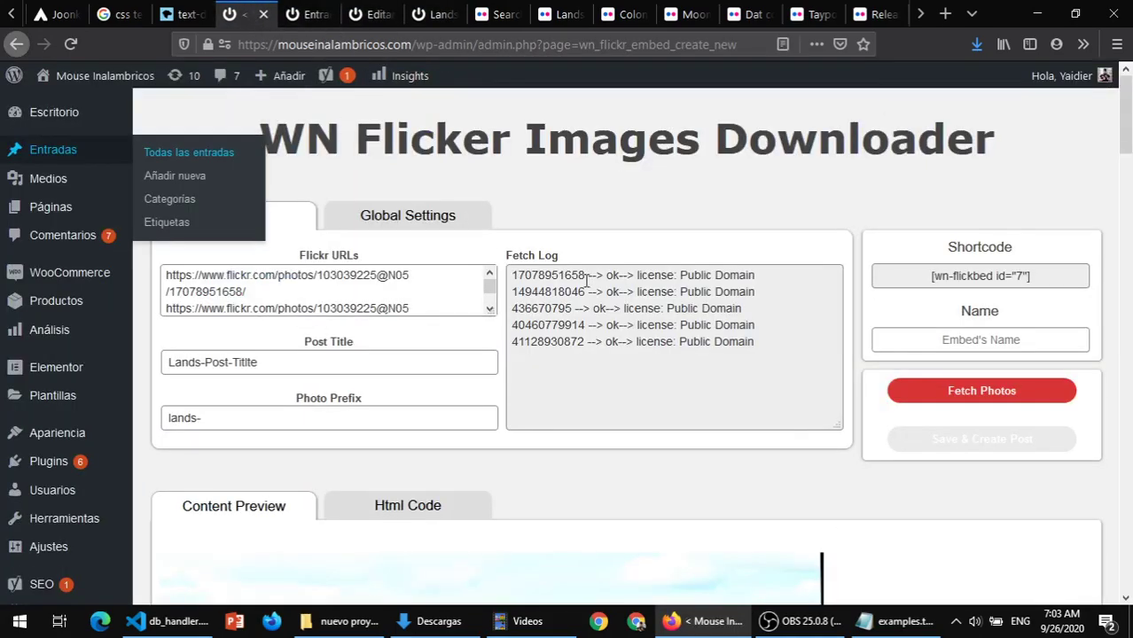
pyautogui.scroll(-3, 596, 281)
pyautogui.scroll(5, 460, 273)
# - Return to the "Lands-Post-Titlte" draft in the editor and look over its inserted photos
pyautogui.click(310, 14)
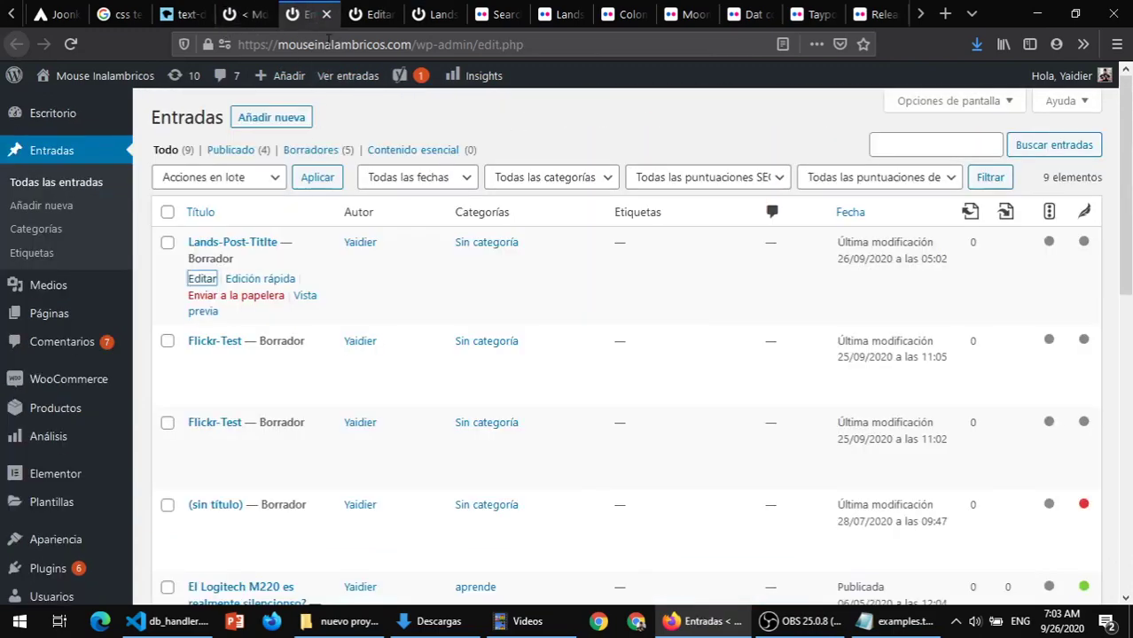
pyautogui.click(372, 14)
pyautogui.scroll(10, 426, 288)
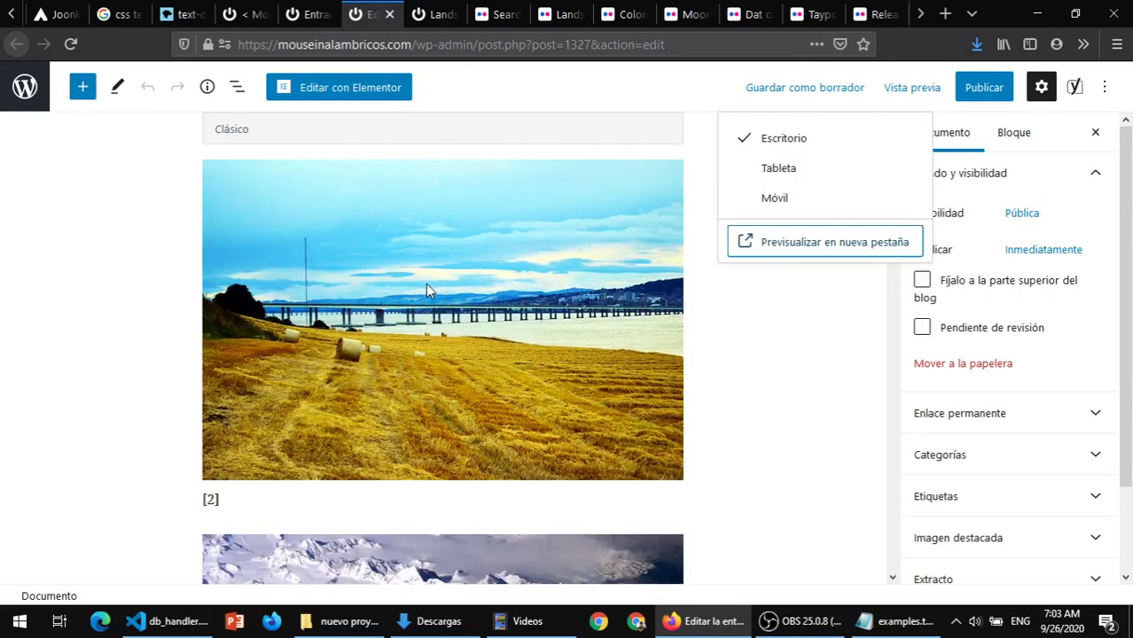
pyautogui.scroll(-10, 425, 291)
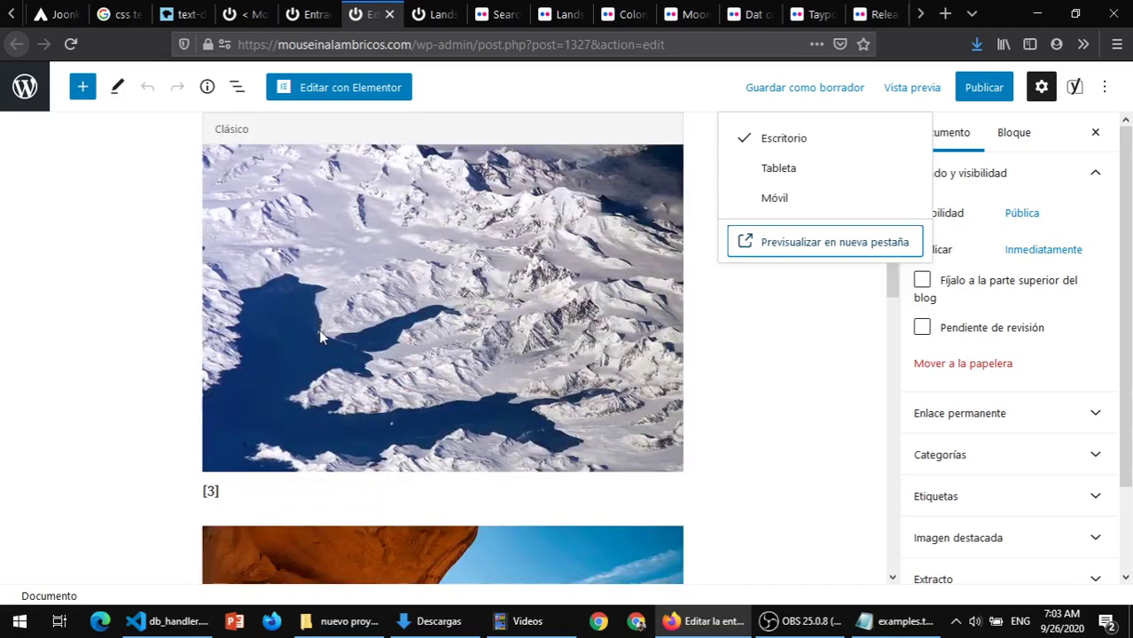
pyautogui.scroll(-5, 321, 333)
pyautogui.scroll(15, 318, 328)
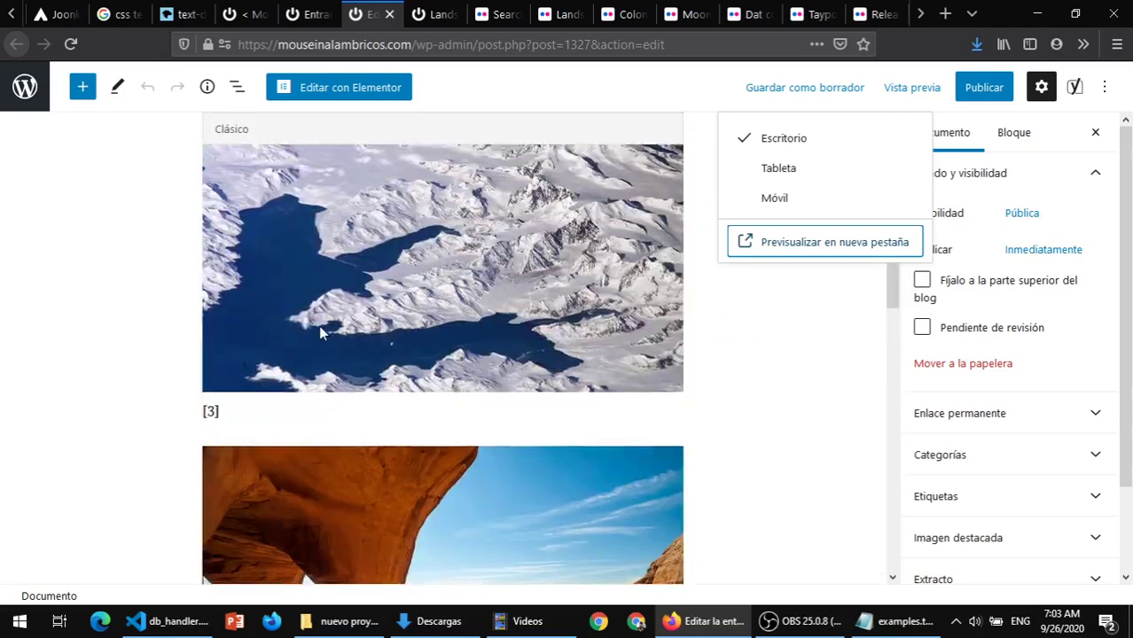
pyautogui.scroll(2, 321, 333)
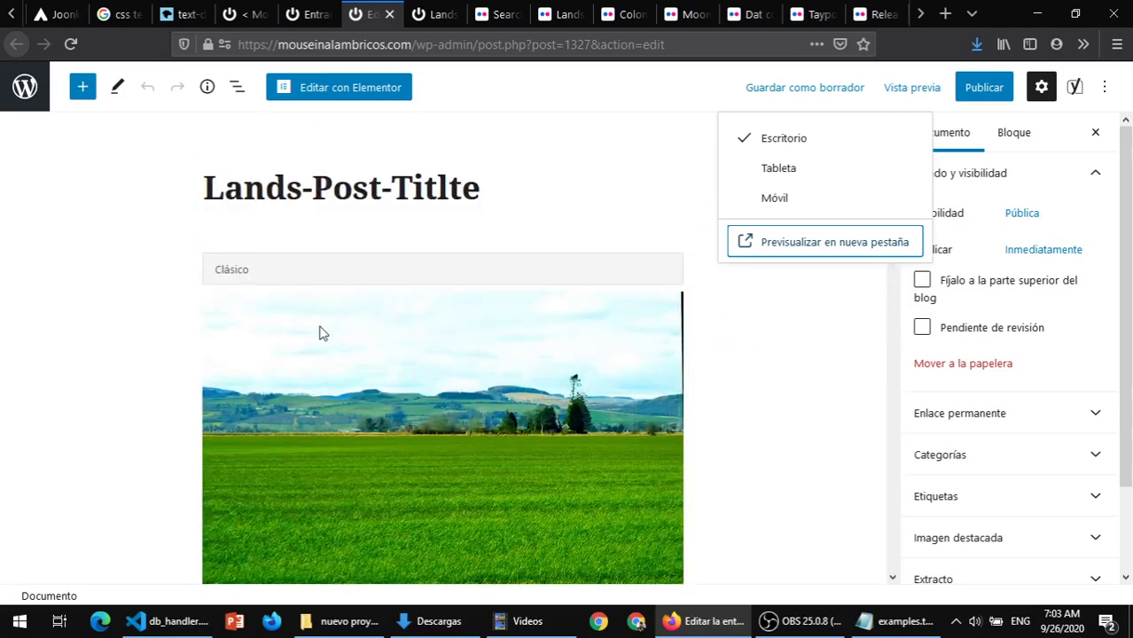
# - Switch the draft's Classic block to HTML editing and look through its code
pyautogui.click(300, 278)
pyautogui.click(263, 224)
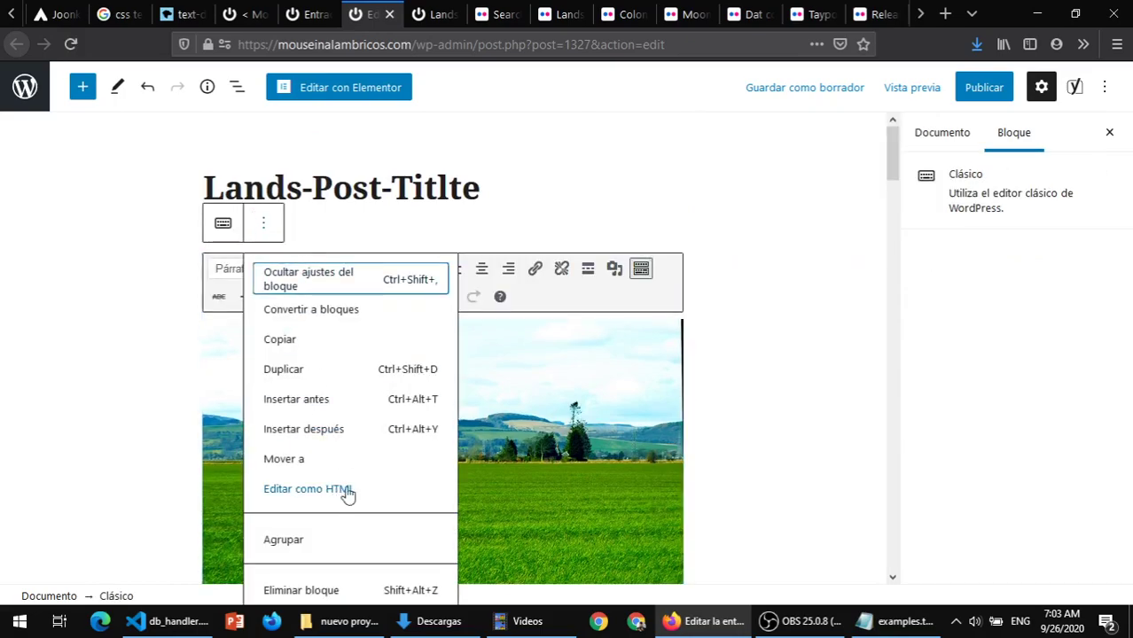
pyautogui.click(307, 489)
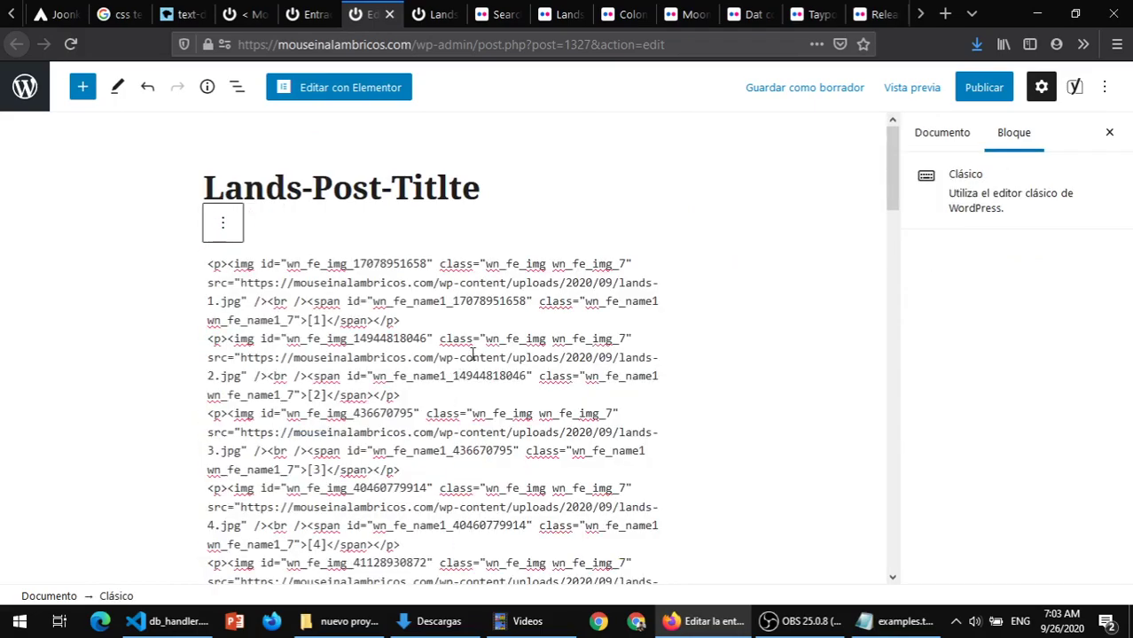
pyautogui.scroll(-10, 469, 335)
pyautogui.scroll(10, 469, 335)
# - Show the generated HTML code on the WN Flicker Images Downloader page for comparison with the draft
pyautogui.hotkey('alt', 'Left')
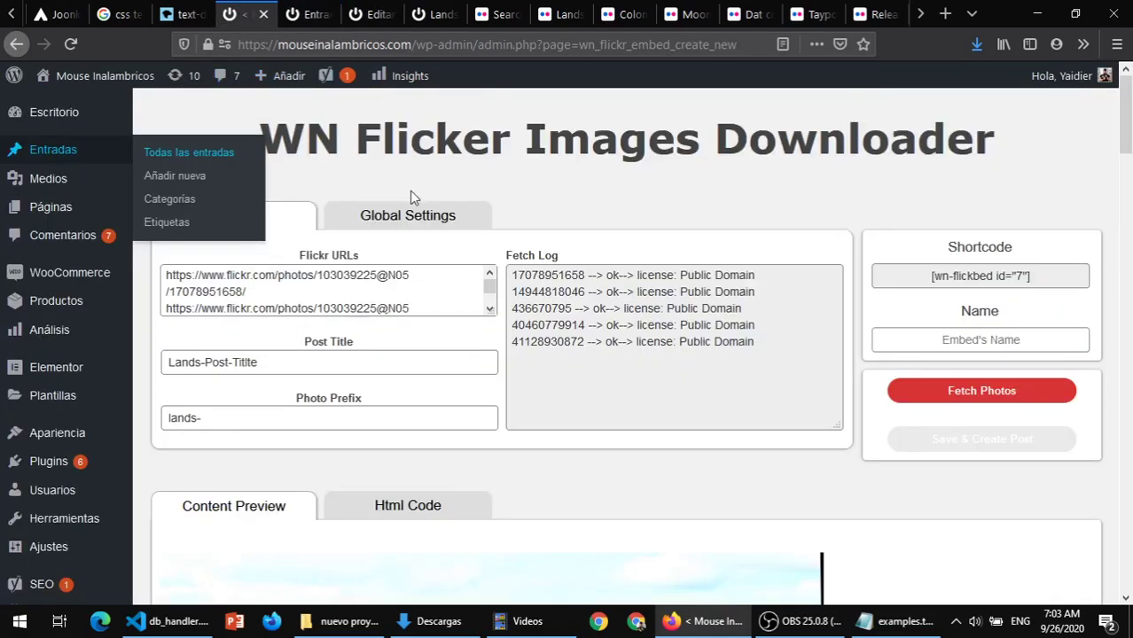
pyautogui.scroll(-5, 430, 306)
pyautogui.click(397, 504)
pyautogui.scroll(-8, 525, 420)
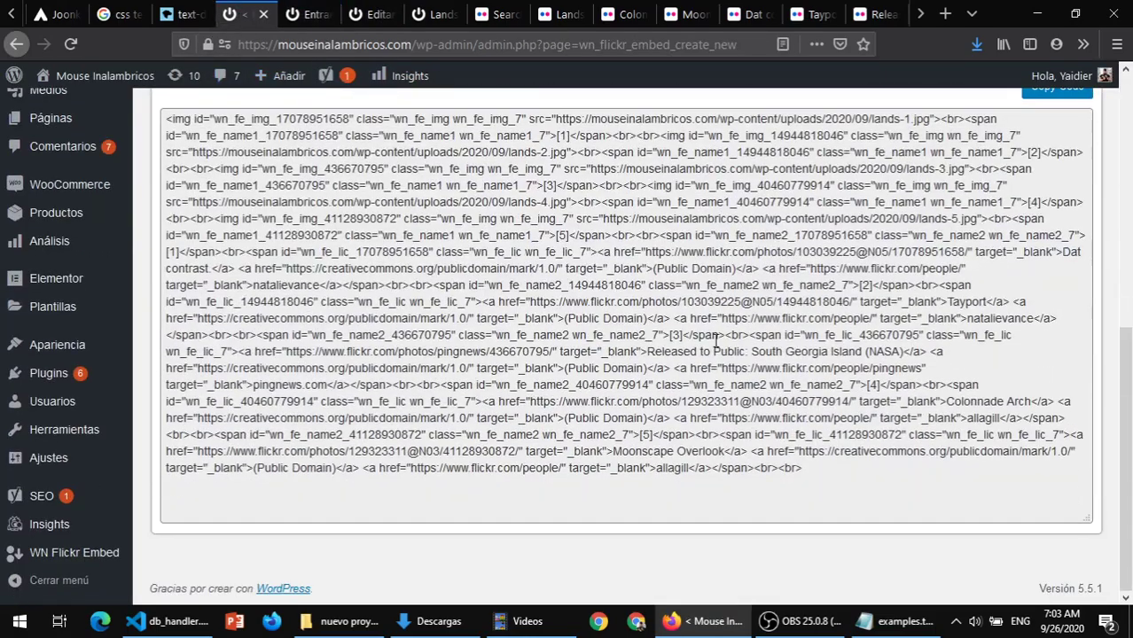
# - Switch the draft's Classic block back to visual editing and look over its photos
pyautogui.click(304, 14)
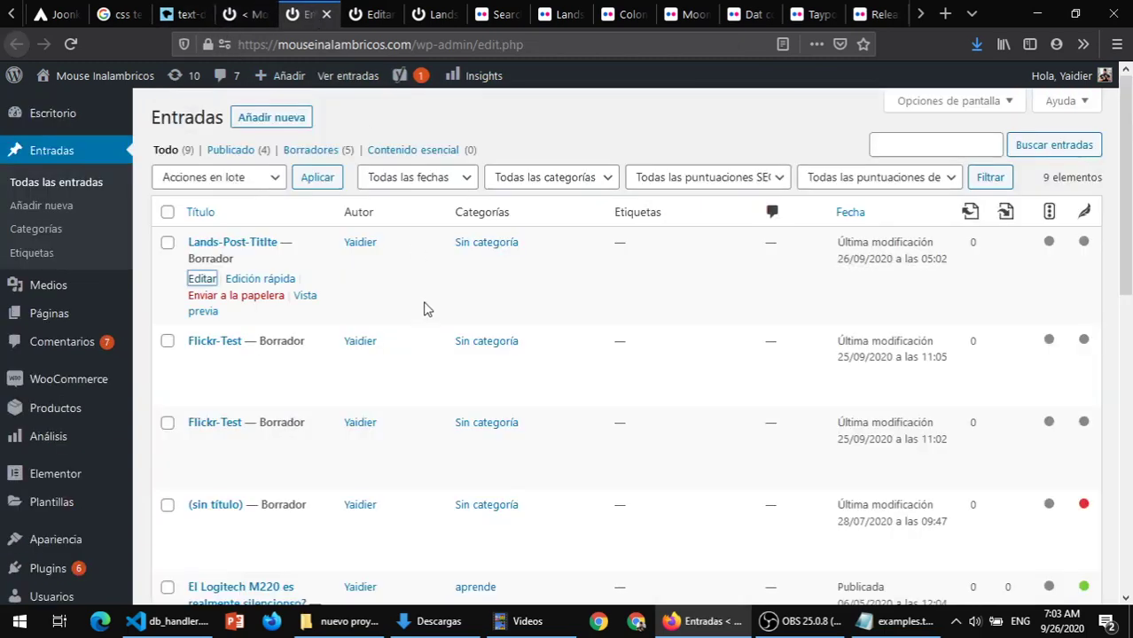
pyautogui.click(374, 15)
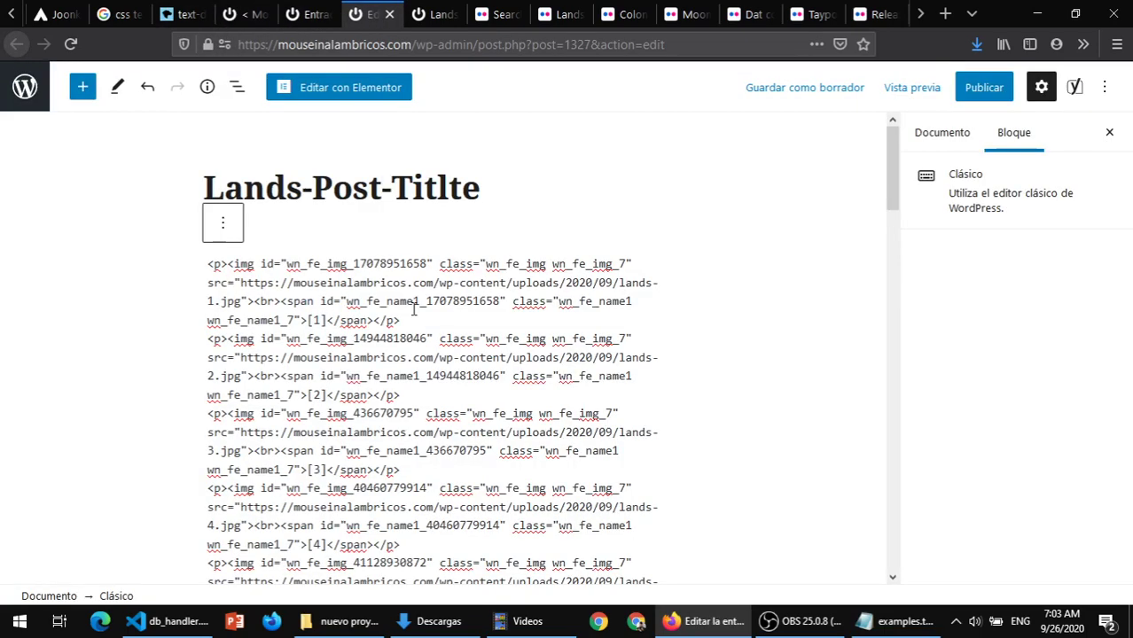
pyautogui.click(229, 227)
pyautogui.click(266, 489)
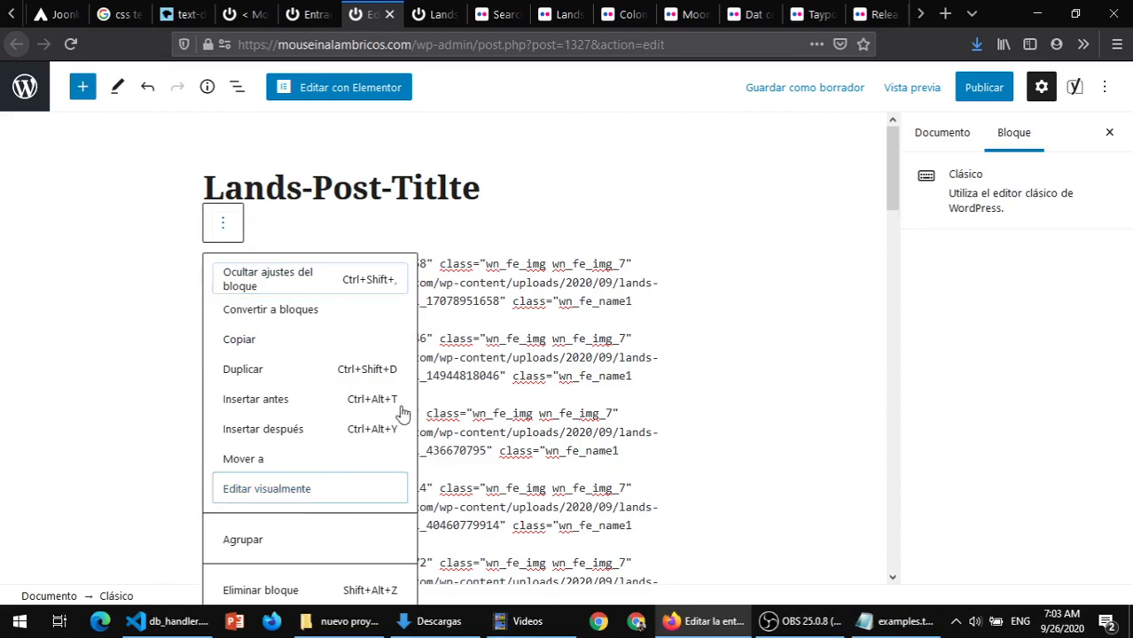
pyautogui.scroll(-10, 623, 311)
pyautogui.scroll(-8, 526, 335)
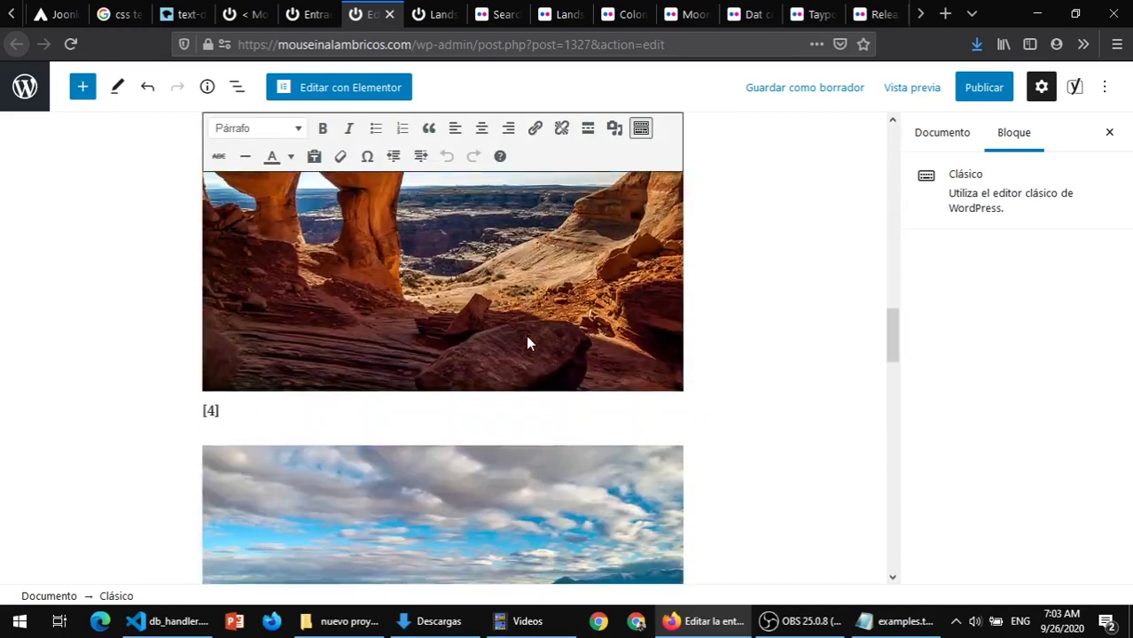
pyautogui.scroll(4, 526, 335)
# - Highlight the entire generated HTML code on the WN Flicker Images Downloader page
pyautogui.click(335, 11)
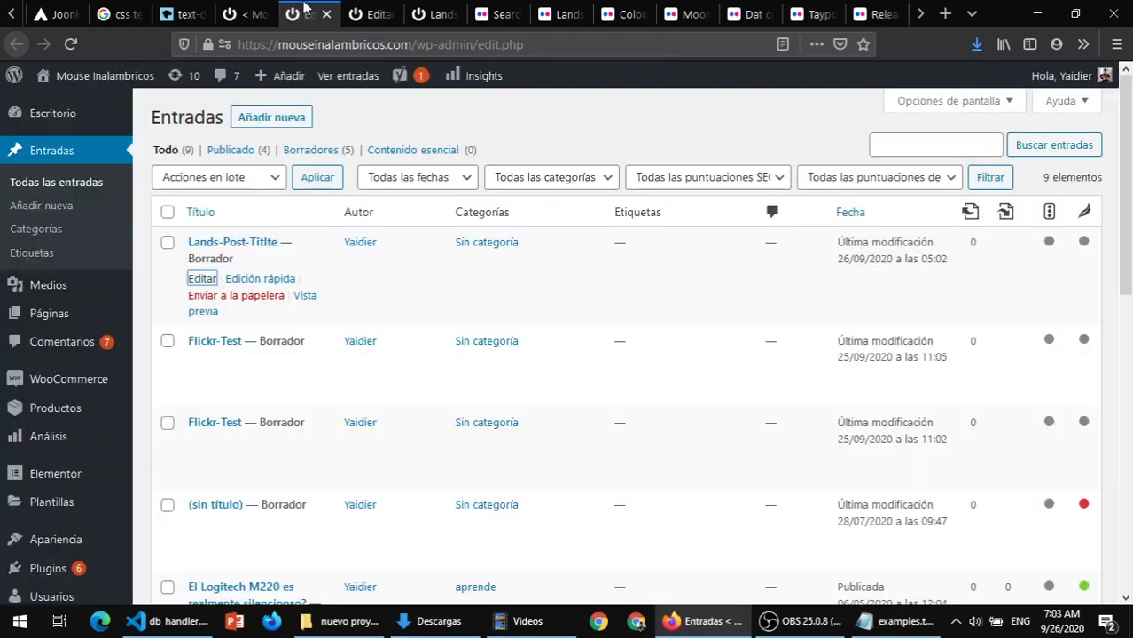
pyautogui.click(232, 14)
pyautogui.scroll(4, 532, 271)
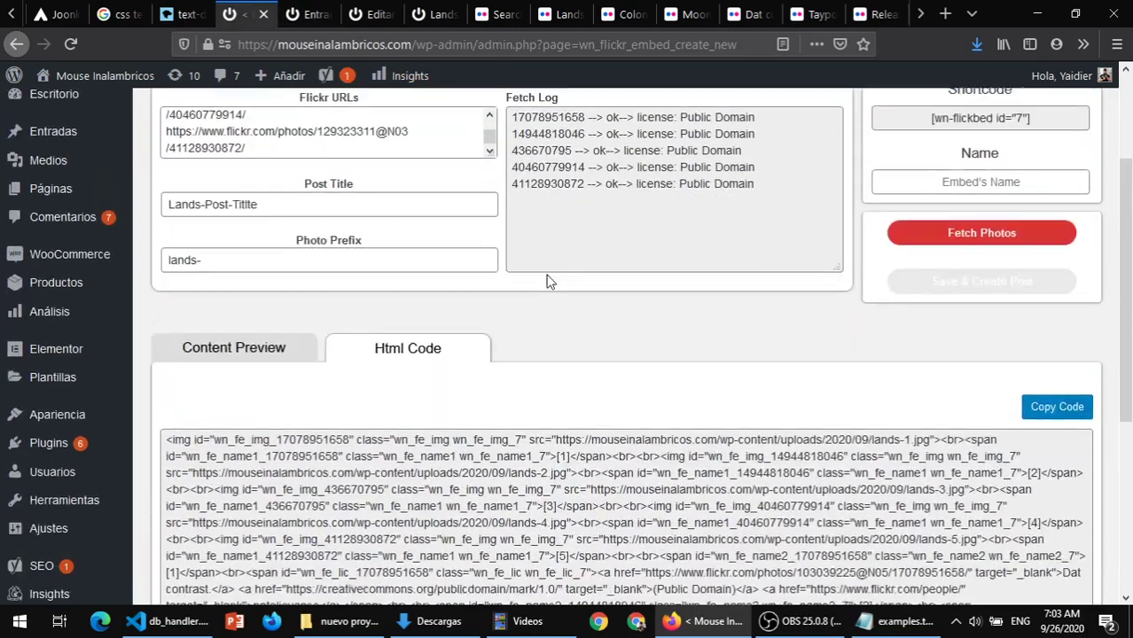
pyautogui.scroll(-5, 548, 281)
pyautogui.moveTo(820, 471); pyautogui.dragTo(165, 114)
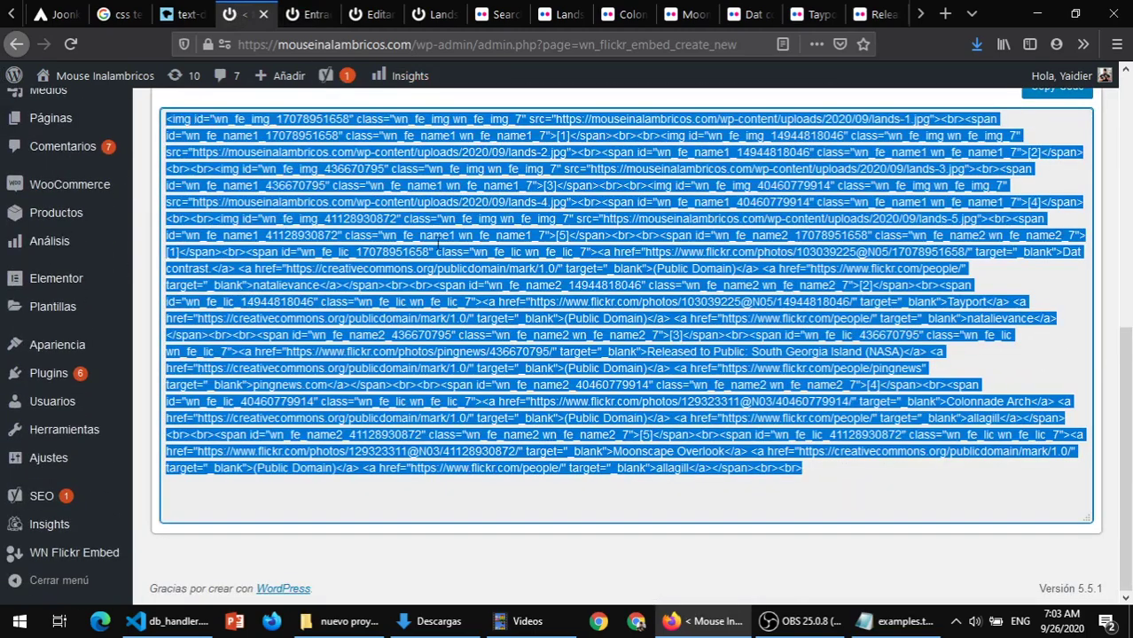
pyautogui.scroll(3, 561, 339)
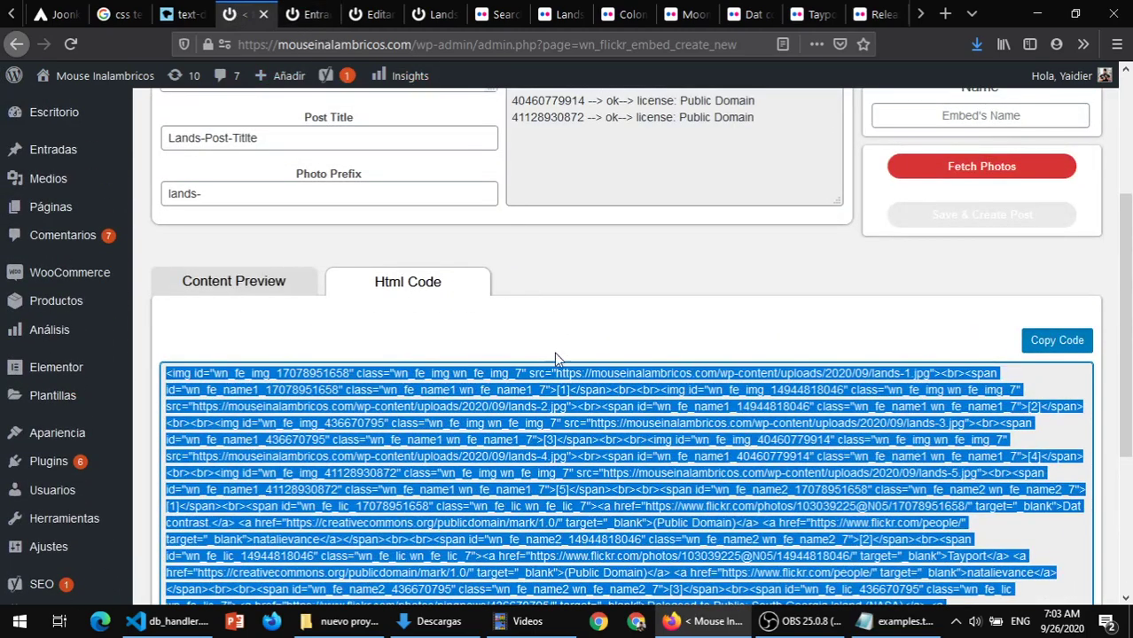
pyautogui.scroll(5, 593, 328)
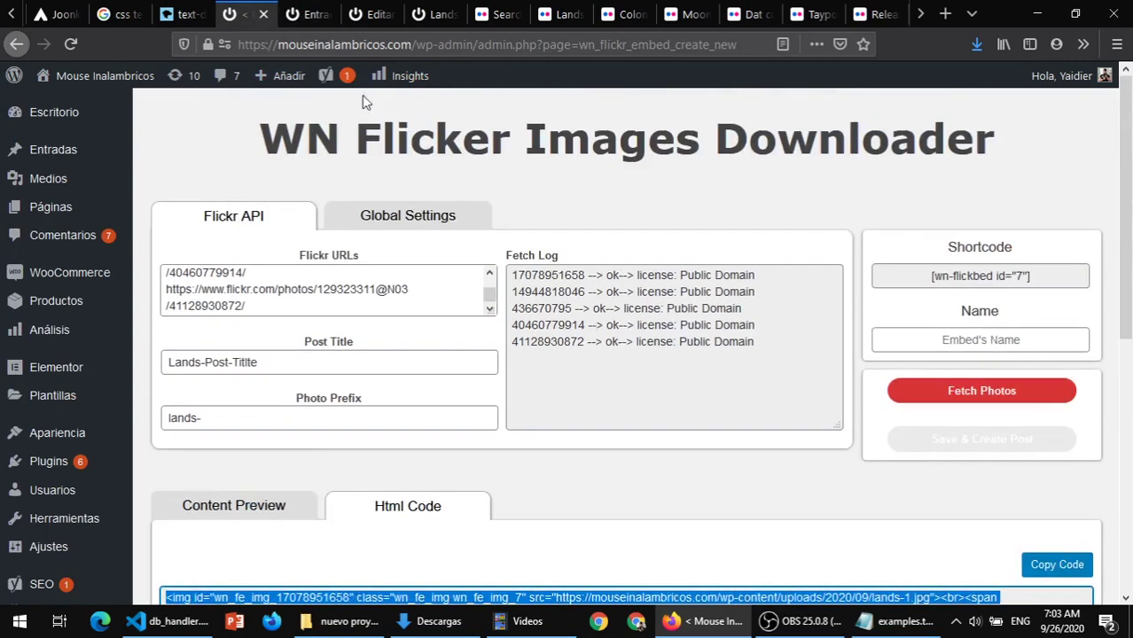
# - Go back to the draft in the editor and review its photos up to the first one
pyautogui.click(312, 15)
pyautogui.click(372, 14)
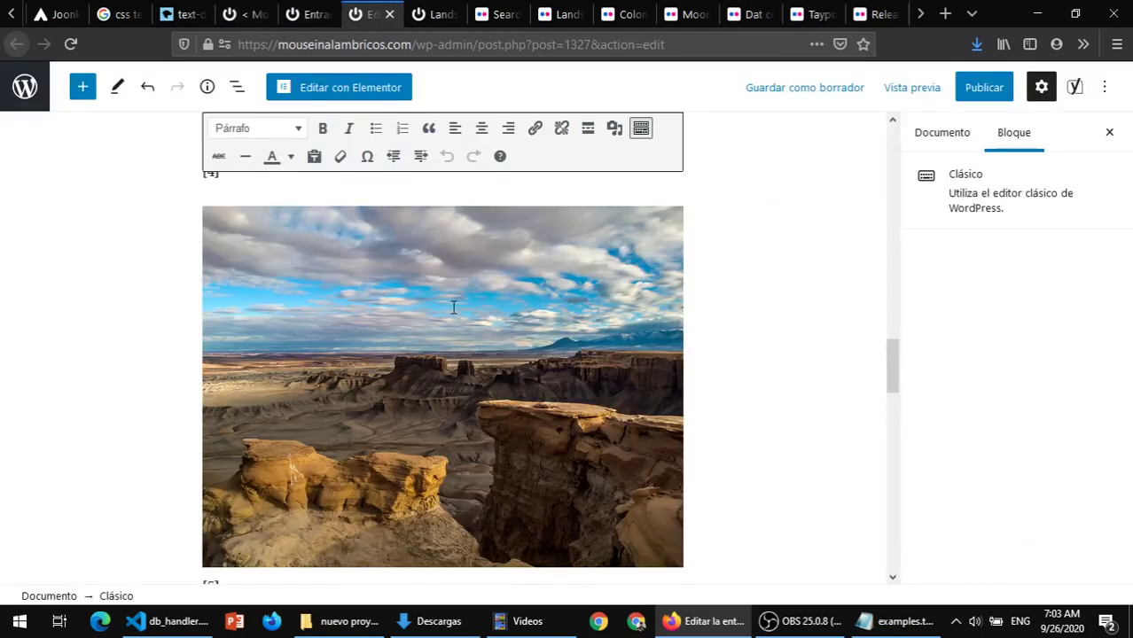
pyautogui.scroll(2, 497, 337)
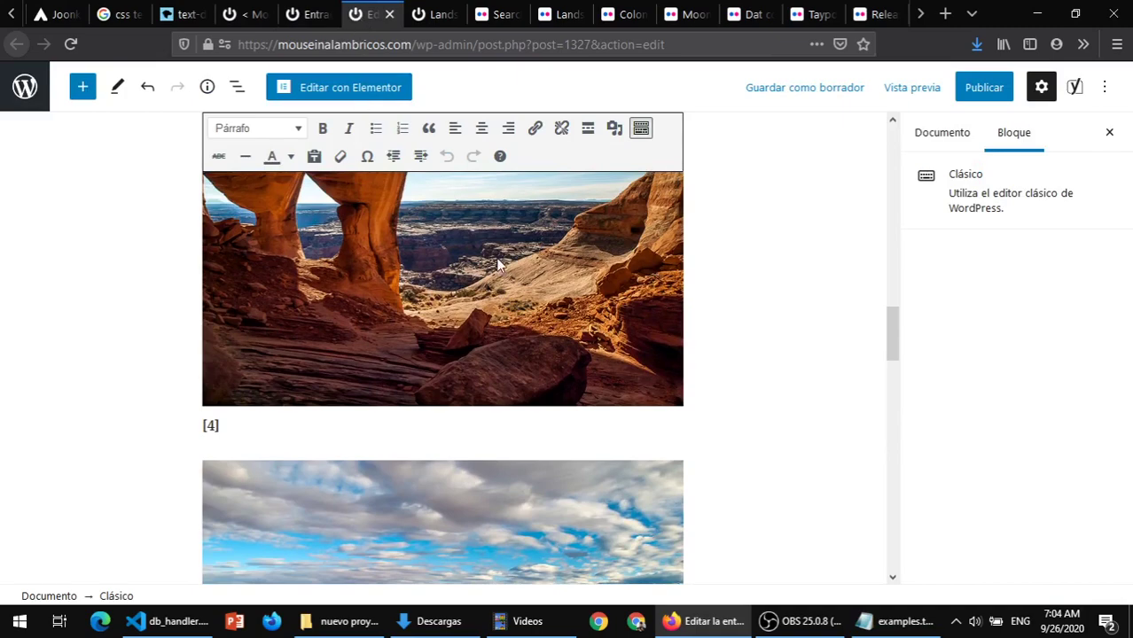
pyautogui.scroll(12, 497, 263)
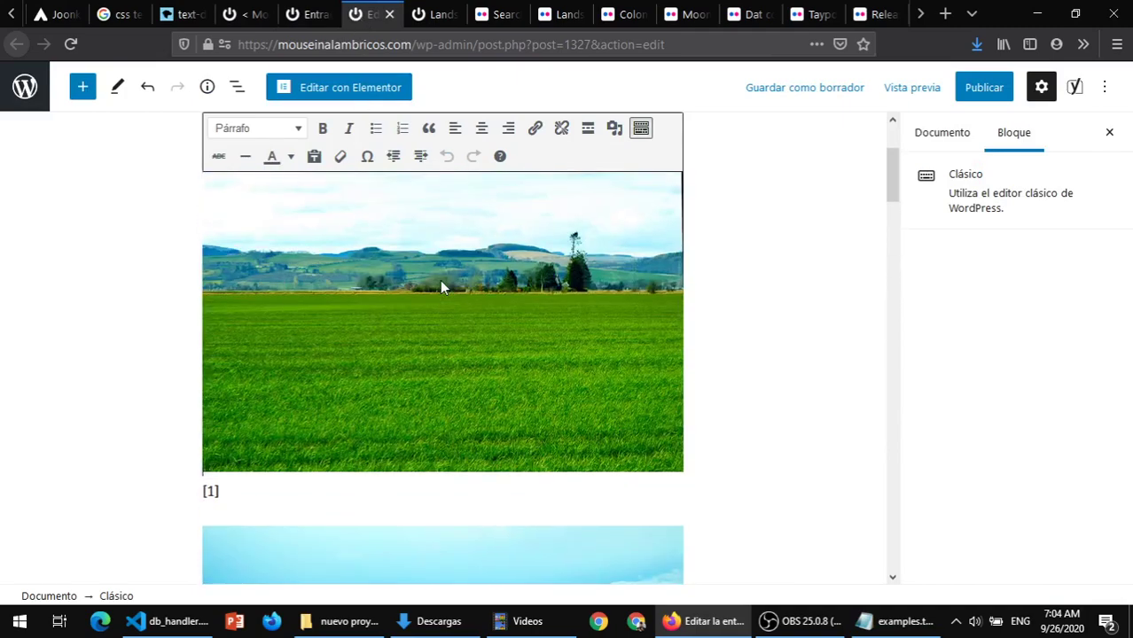
pyautogui.scroll(3, 440, 280)
# - Copy the shortcode [wn-flickbed id="7"] from the WN Flicker Images Downloader page
pyautogui.click(306, 14)
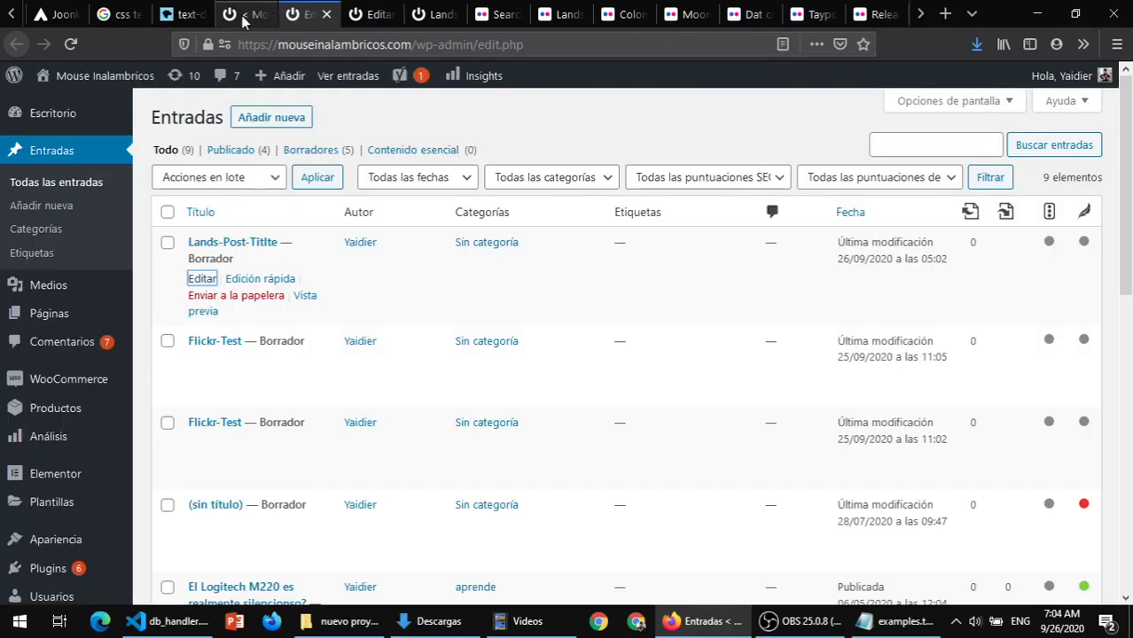
pyautogui.click(244, 15)
pyautogui.click(1037, 276)
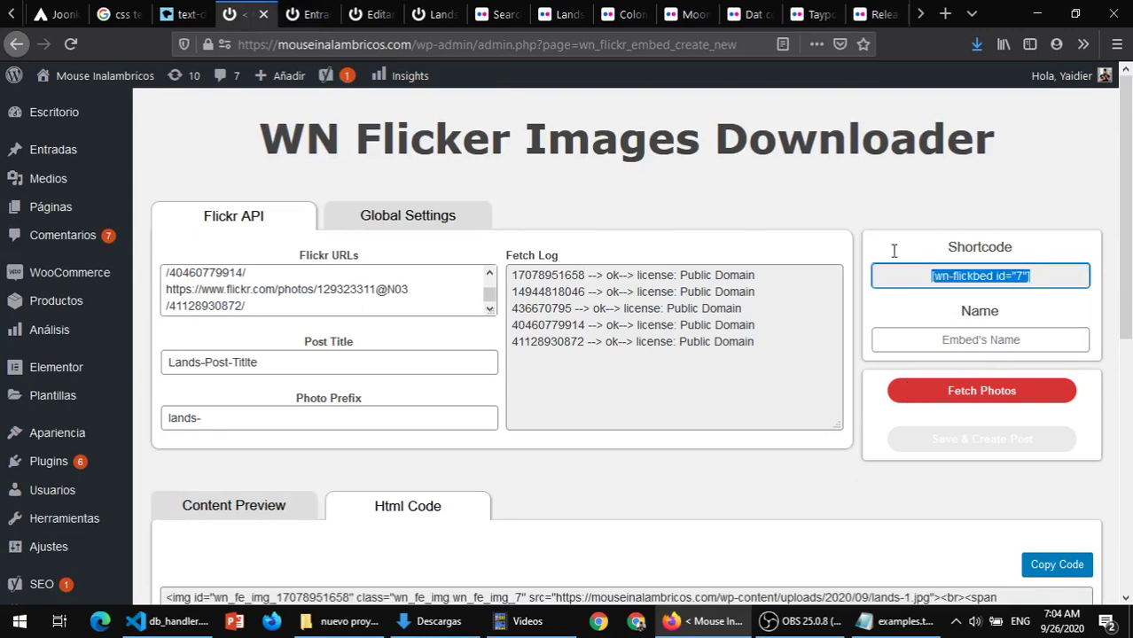
pyautogui.rightClick(963, 286)
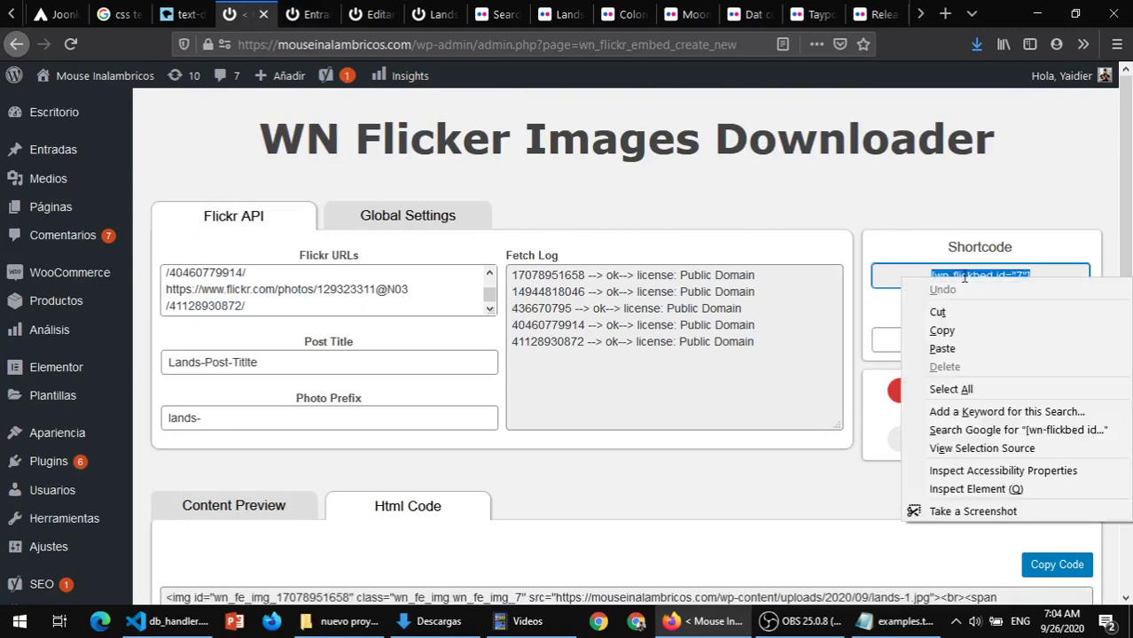
pyautogui.click(988, 332)
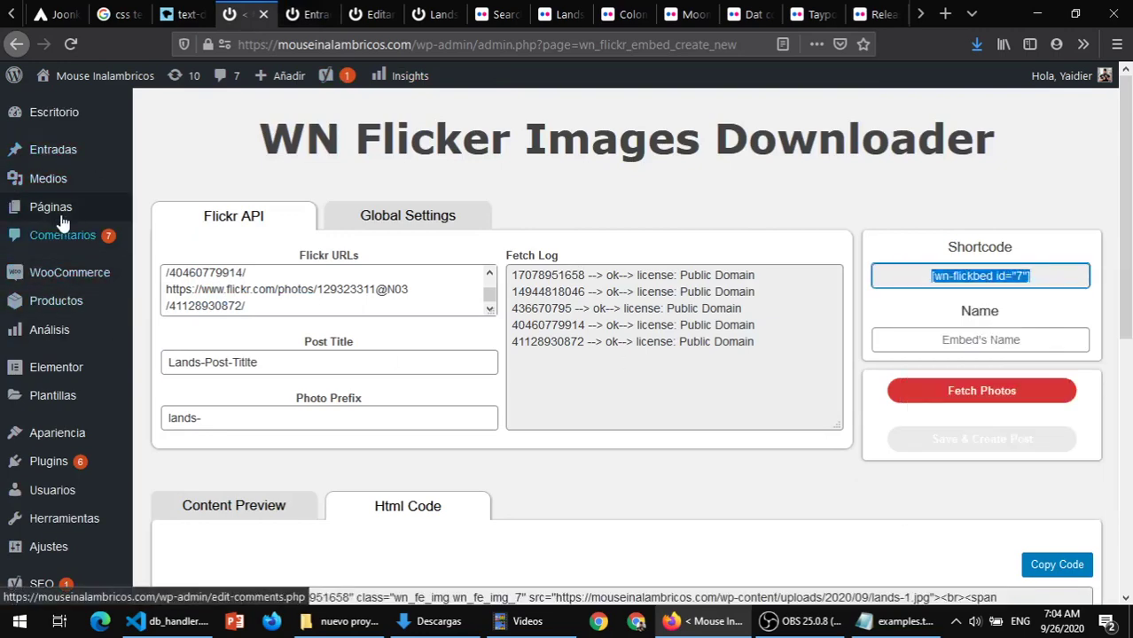
# - Add a line with the sample text "dfhdg" between the draft's [1] reference and the second photo
pyautogui.click(303, 17)
pyautogui.click(367, 16)
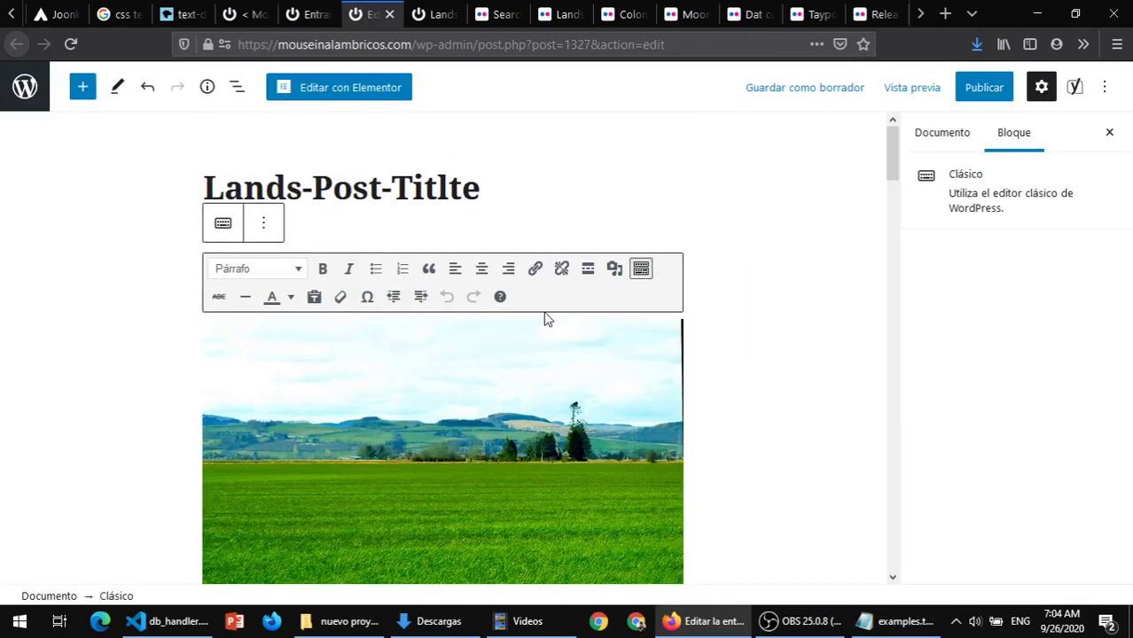
pyautogui.scroll(-5, 546, 320)
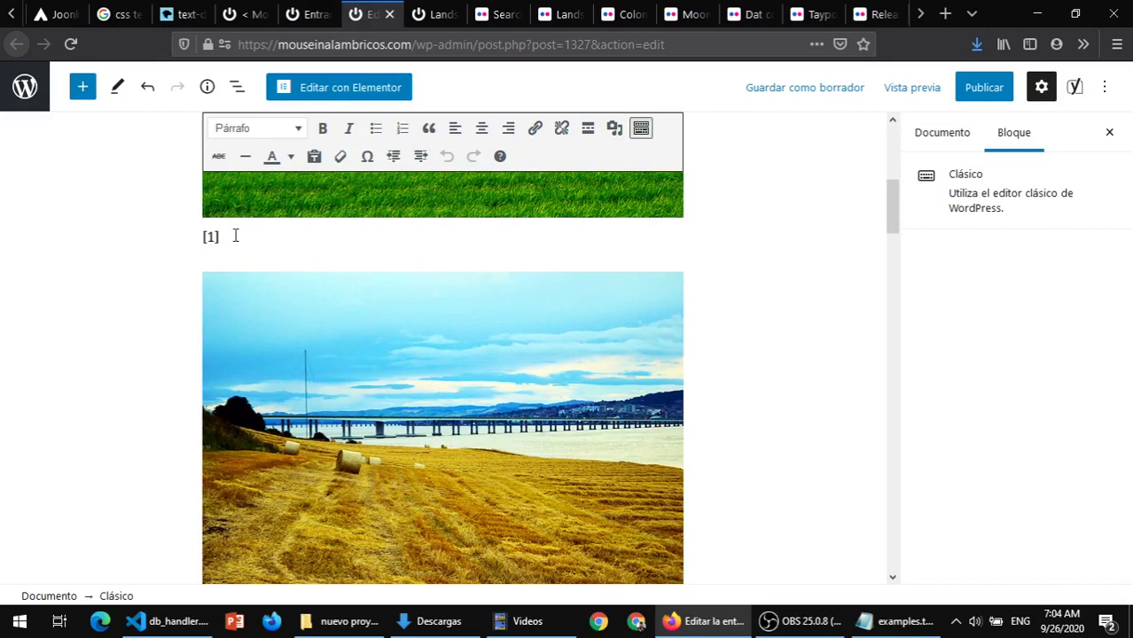
pyautogui.press('BackSpace')
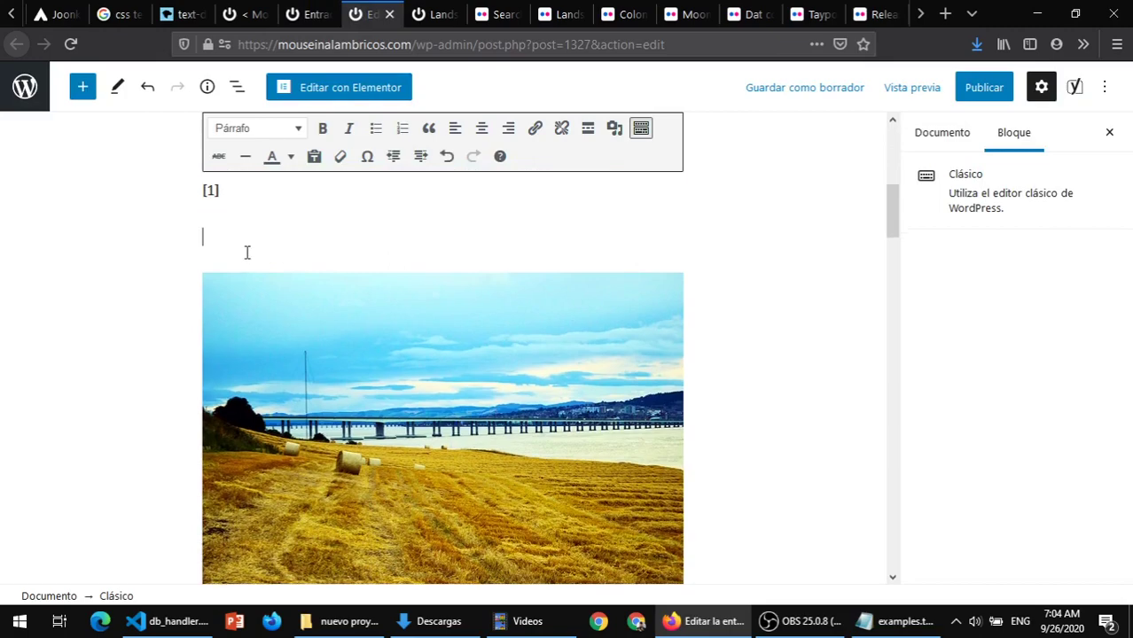
pyautogui.hotkey('ctrl', 'z')
pyautogui.scroll(-3, 304, 323)
pyautogui.write('dfhdg')
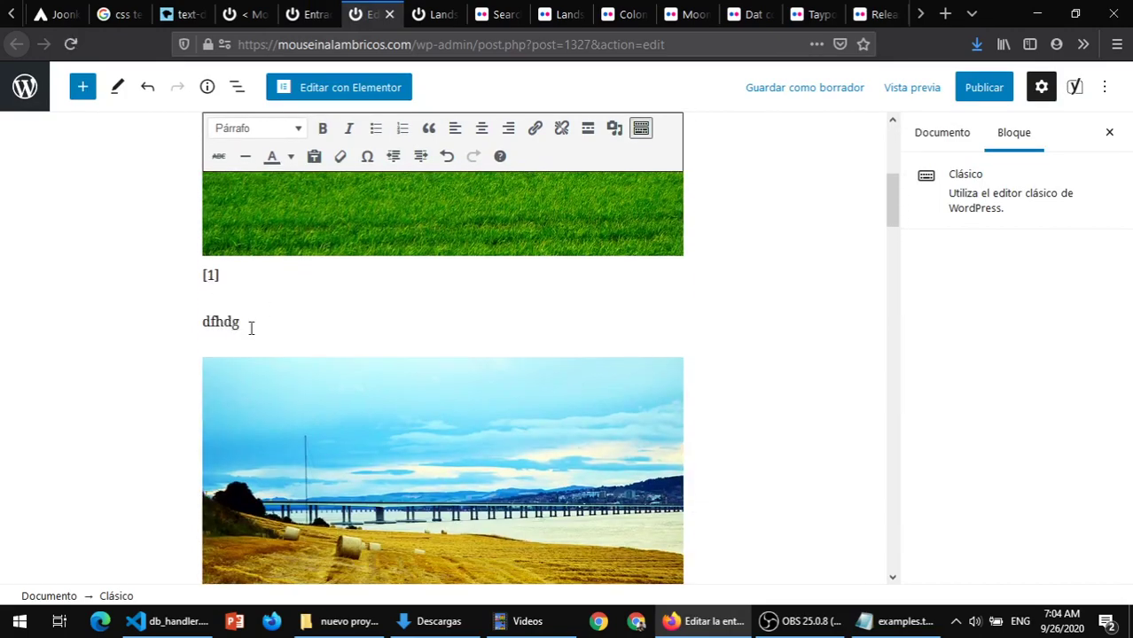
# - Replace the sample text under the first photo with "fgd" and look through the draft down to the credit links
pyautogui.moveTo(251, 328); pyautogui.dragTo(210, 326)
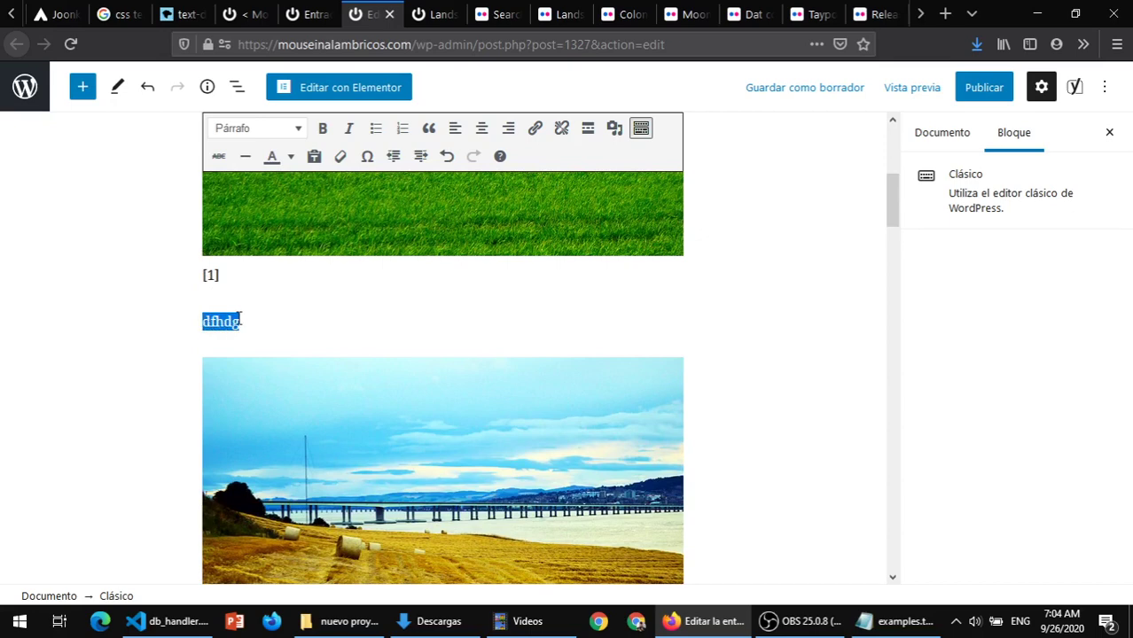
pyautogui.press('BackSpace')
pyautogui.write('fgd')
pyautogui.scroll(-13, 272, 299)
pyautogui.scroll(-8, 275, 308)
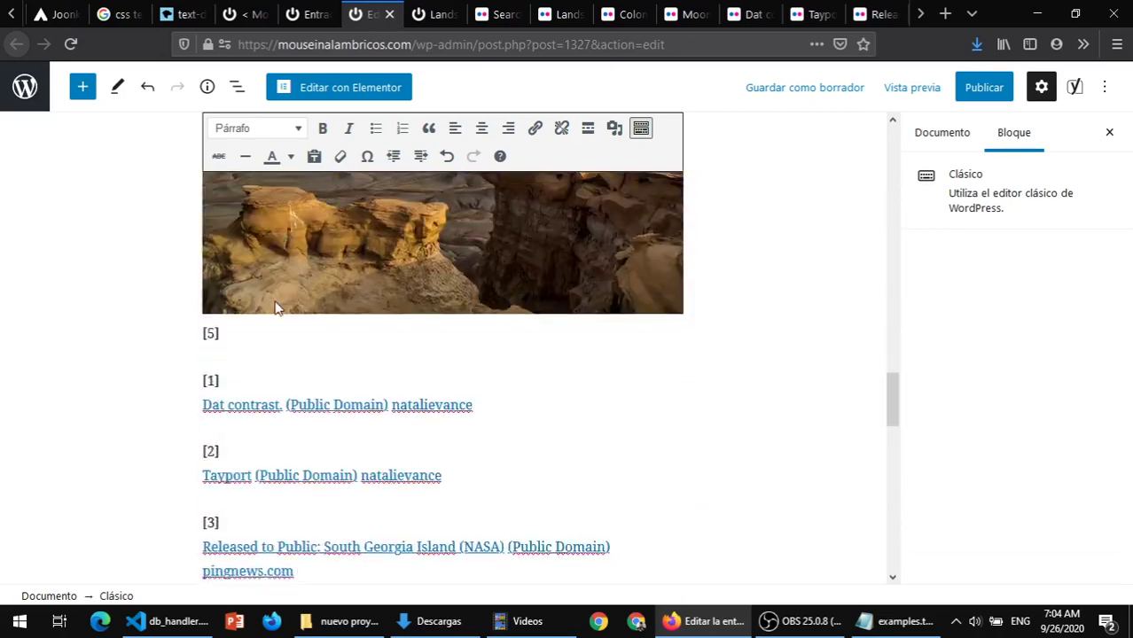
pyautogui.scroll(10, 274, 308)
pyautogui.scroll(12, 275, 308)
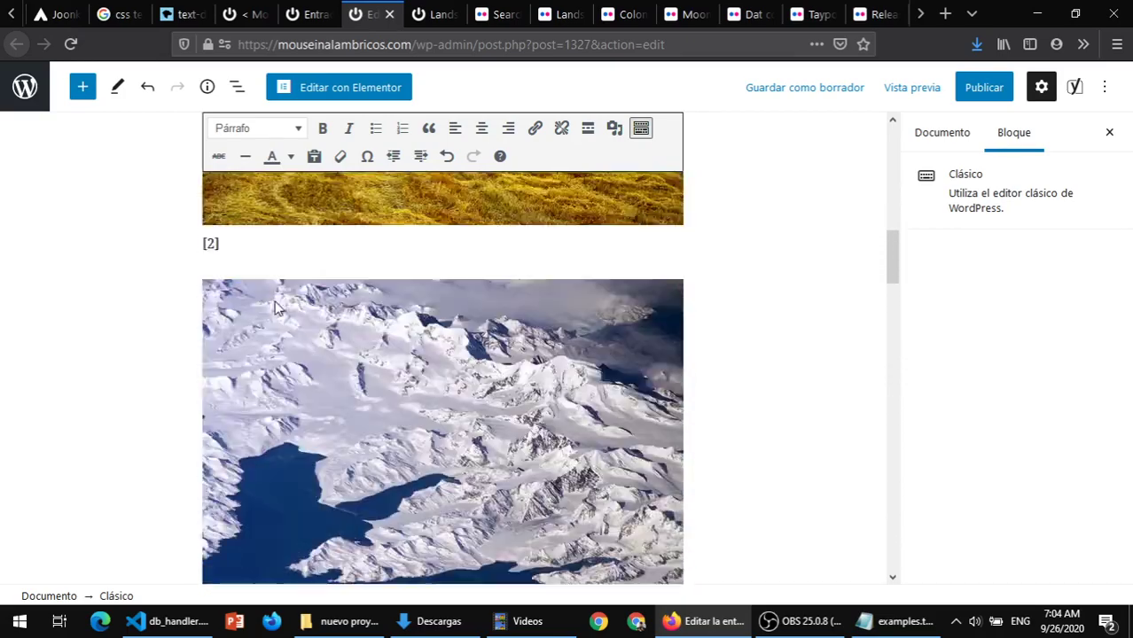
# - Replace the bracketed sample text under the draft's first photo with "0" and look over the nearby photos
pyautogui.scroll(-4, 410, 380)
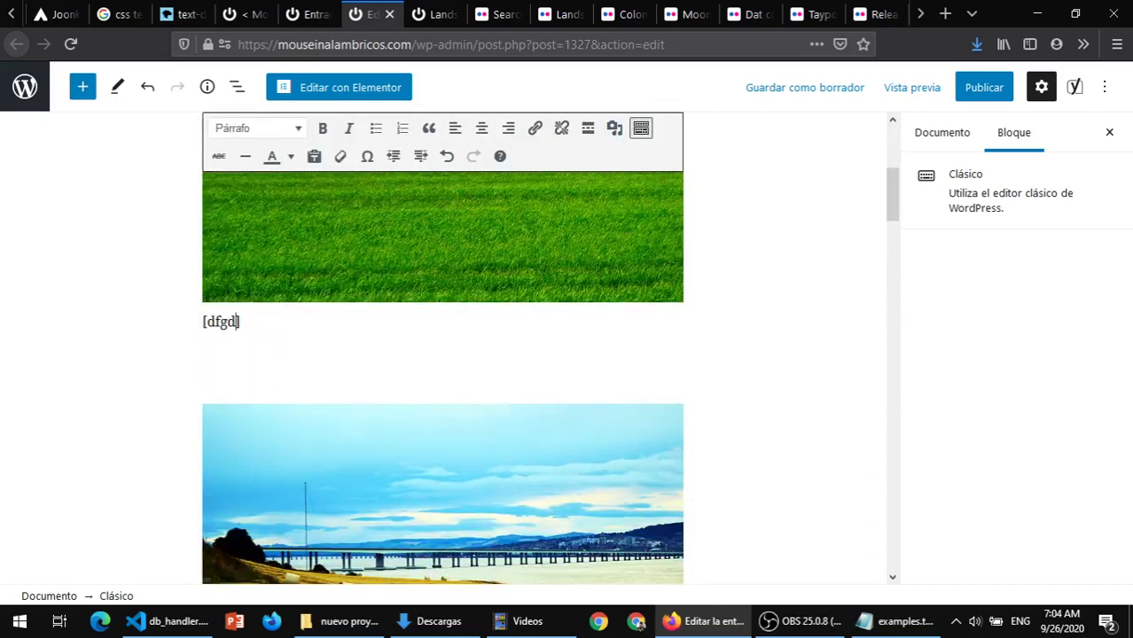
pyautogui.doubleClick(224, 324)
pyautogui.press('BackSpace')
pyautogui.write('0')
pyautogui.scroll(-5, 285, 321)
pyautogui.scroll(6, 285, 312)
# - Open the site's media library in a separate tab from the posts list
pyautogui.click(293, 12)
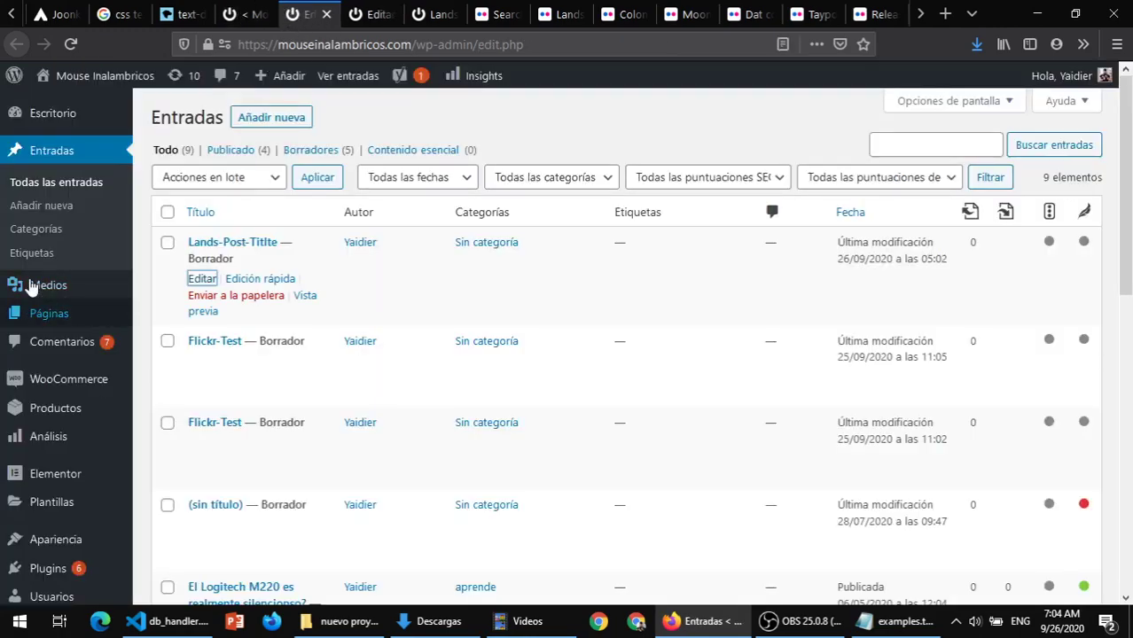
pyautogui.moveTo(48, 285)
pyautogui.rightClick(163, 296)
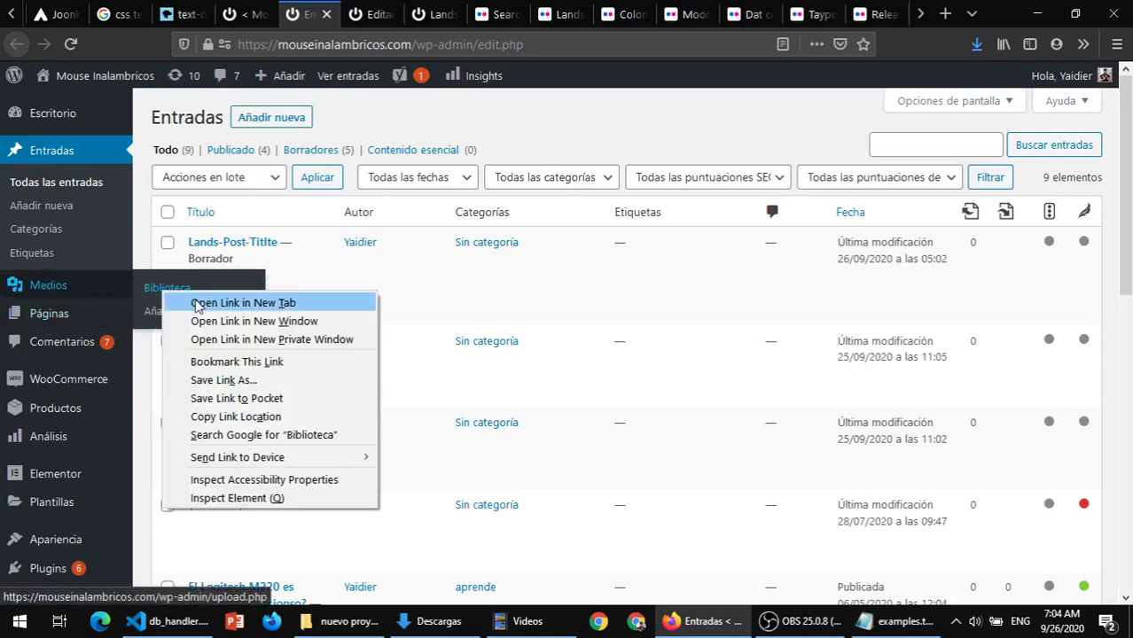
pyautogui.click(209, 306)
pyautogui.click(359, 21)
pyautogui.click(306, 13)
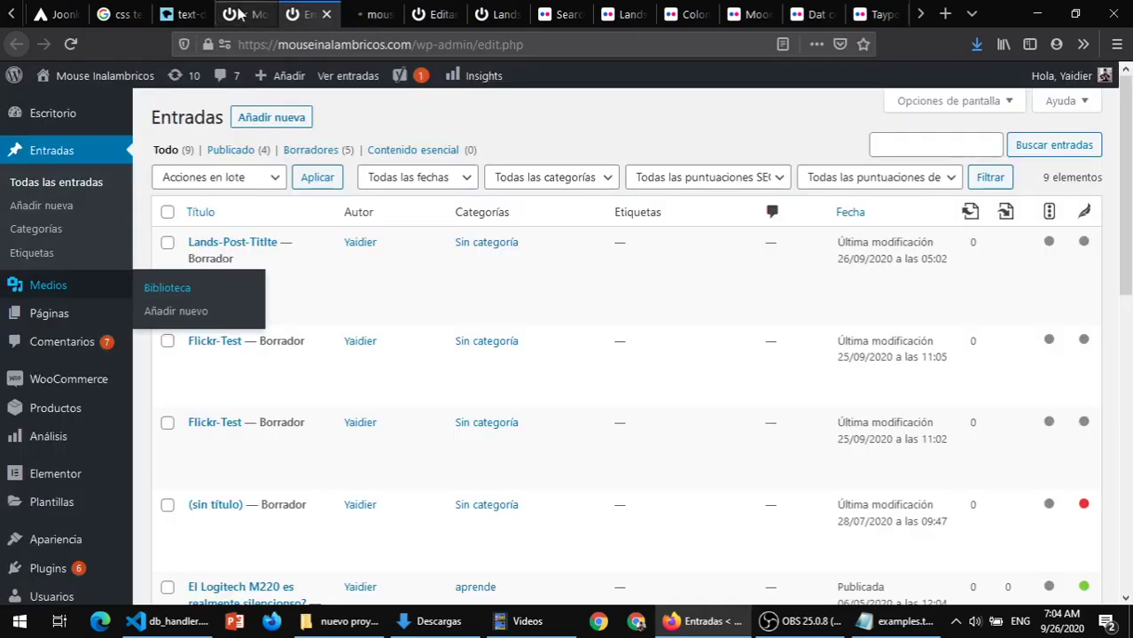
pyautogui.click(243, 14)
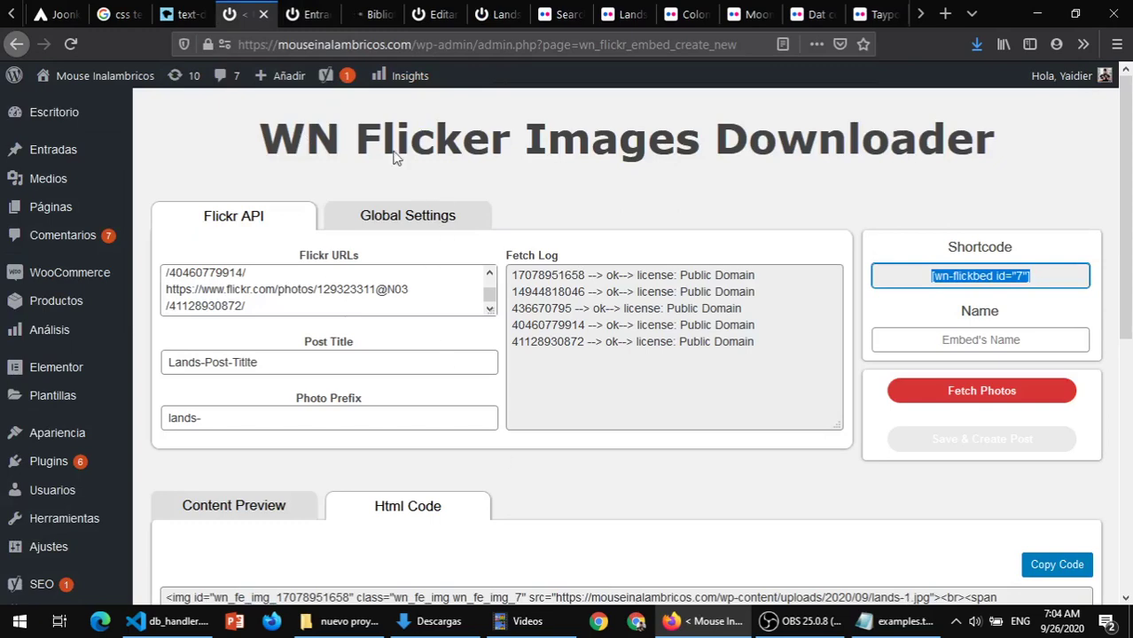
pyautogui.click(305, 13)
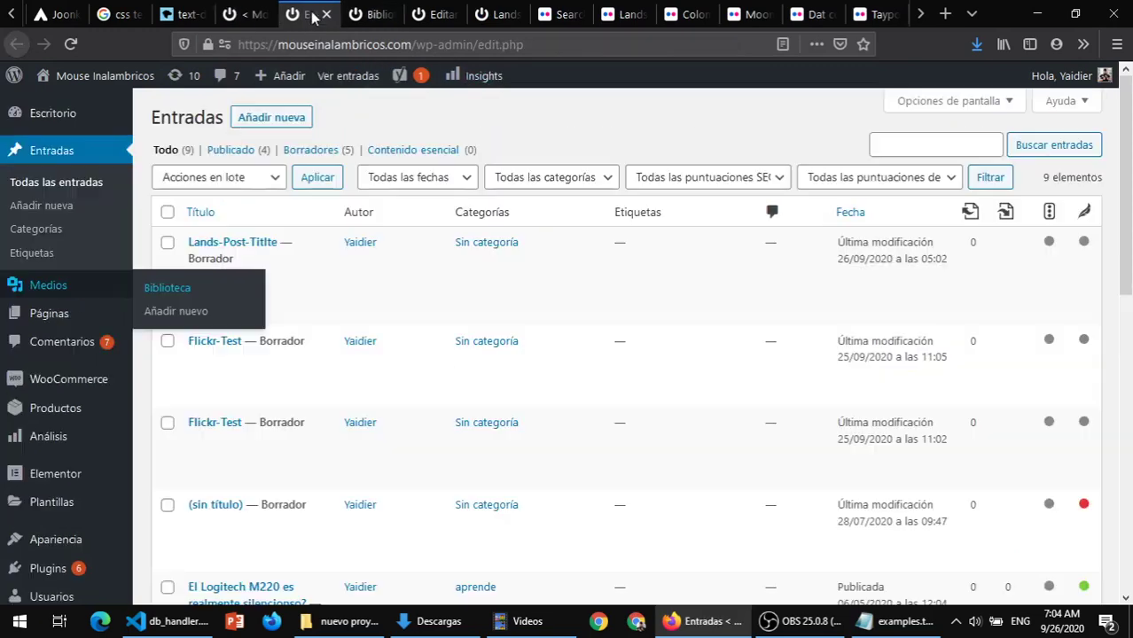
pyautogui.click(366, 16)
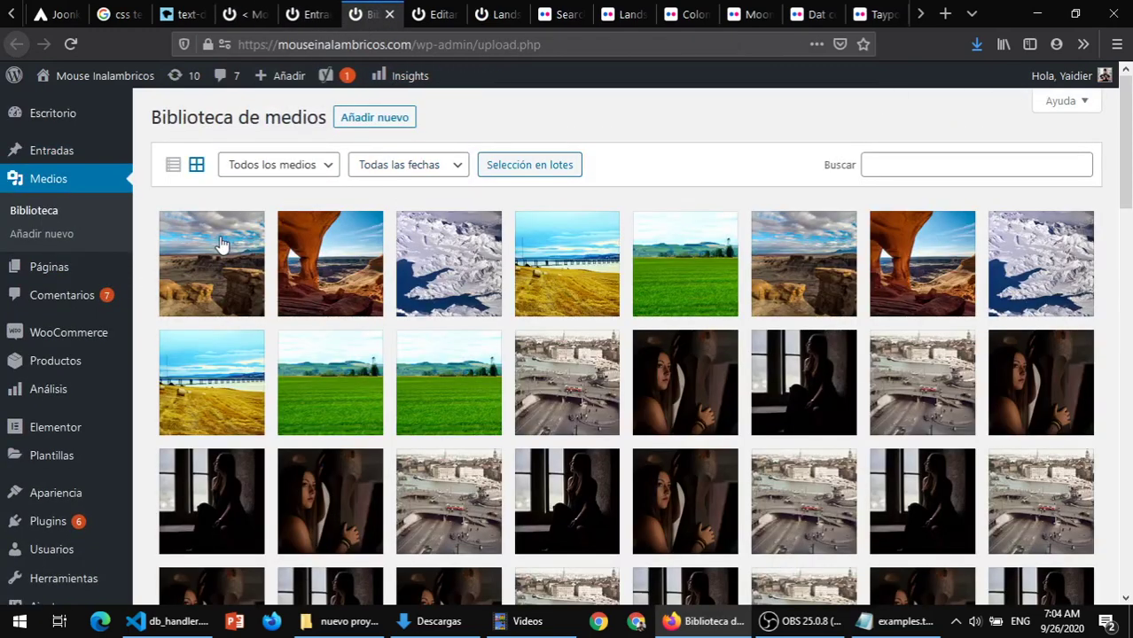
# - Check the title and file name of the newest canyon photo in the media library
pyautogui.click(220, 241)
pyautogui.click(910, 323)
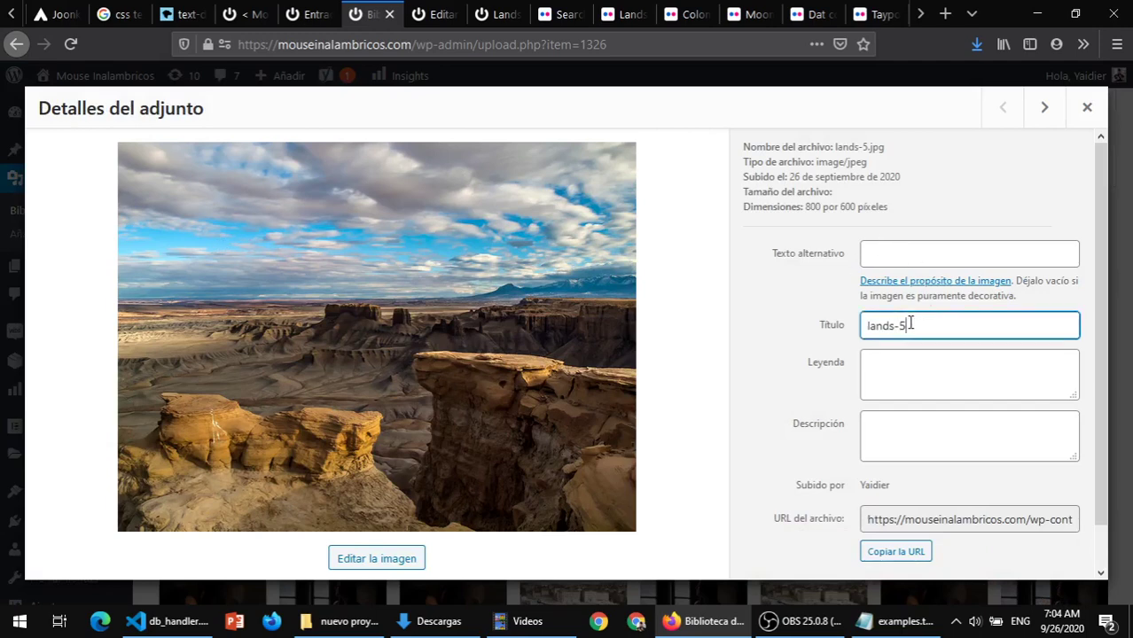
pyautogui.moveTo(894, 328); pyautogui.dragTo(862, 331)
pyautogui.click(837, 148)
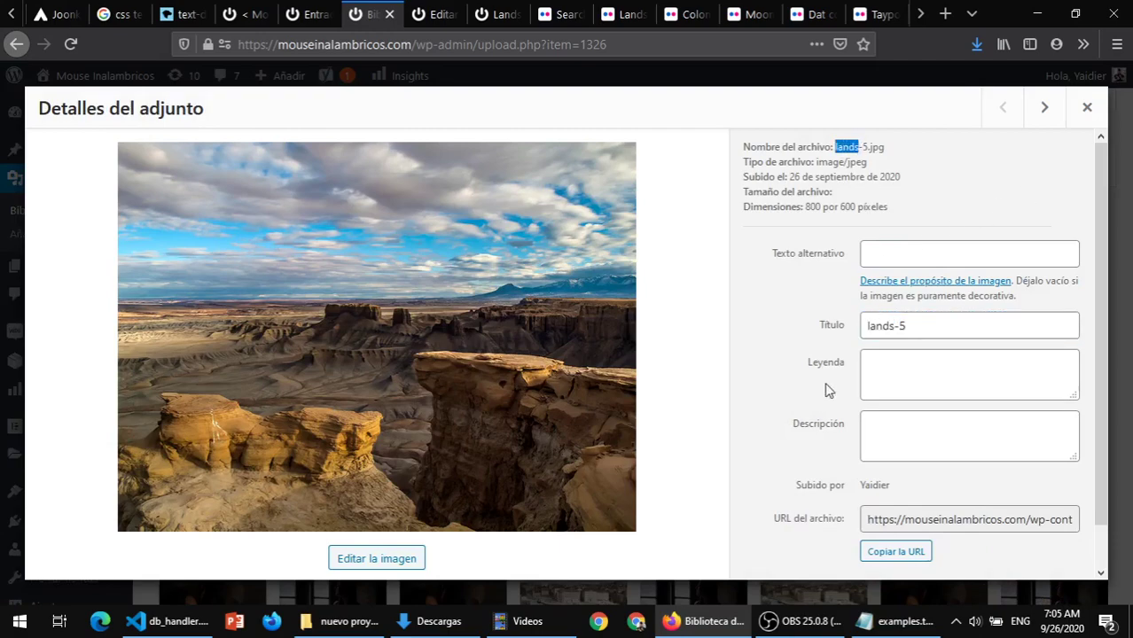
pyautogui.click(1087, 107)
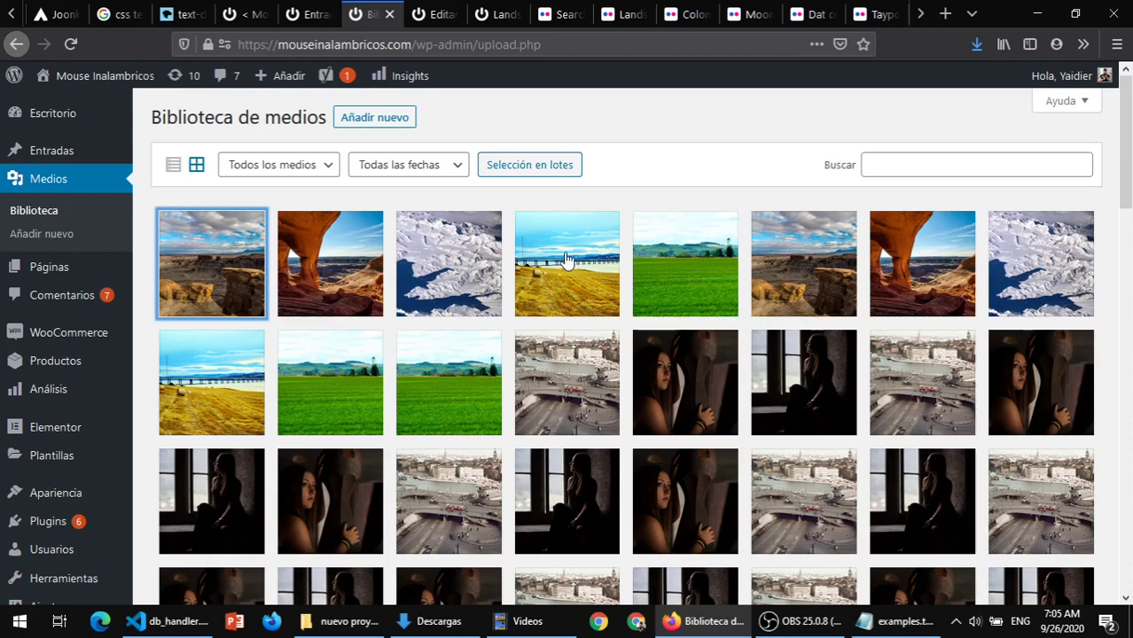
# - Check the attachment details of the newest green field, hay field and snowy mountain photos
pyautogui.click(674, 274)
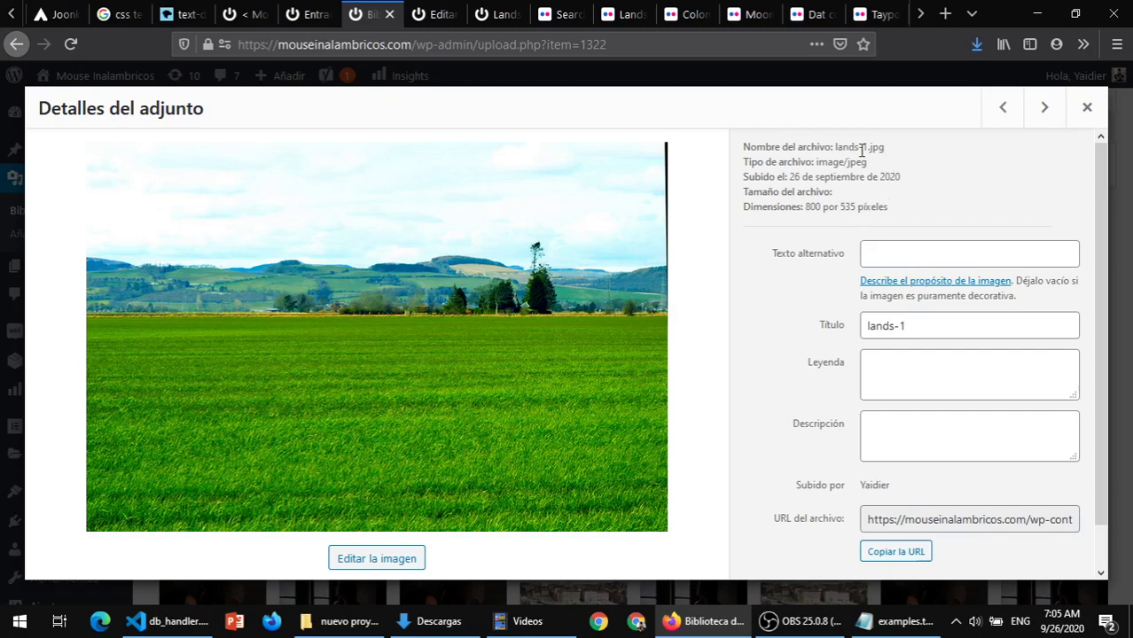
pyautogui.click(1088, 107)
pyautogui.click(534, 255)
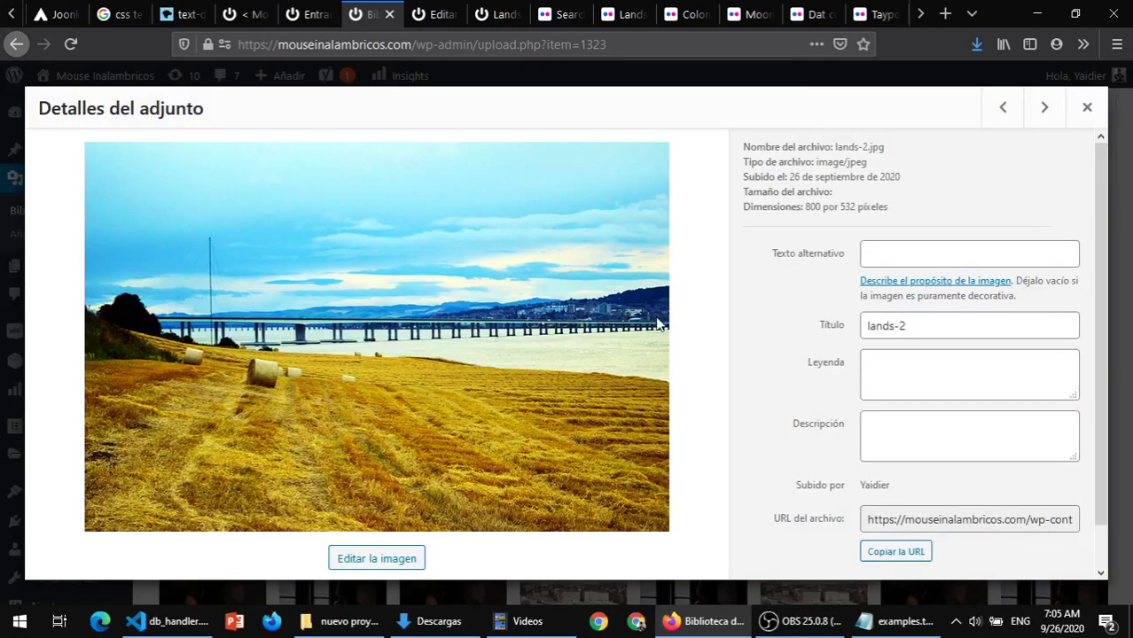
pyautogui.tripleClick(922, 329)
pyautogui.click(1087, 107)
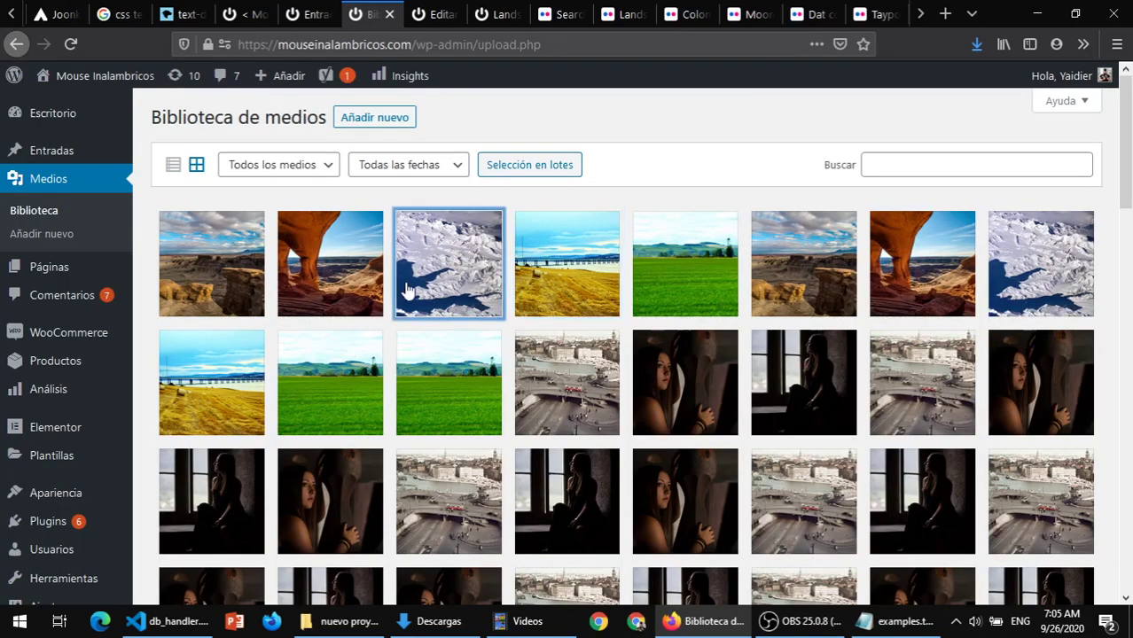
pyautogui.click(406, 291)
pyautogui.click(1087, 107)
# - Compare the file names and titles of the older green field, snowy mountain, rock arch and canyon copies
pyautogui.click(324, 405)
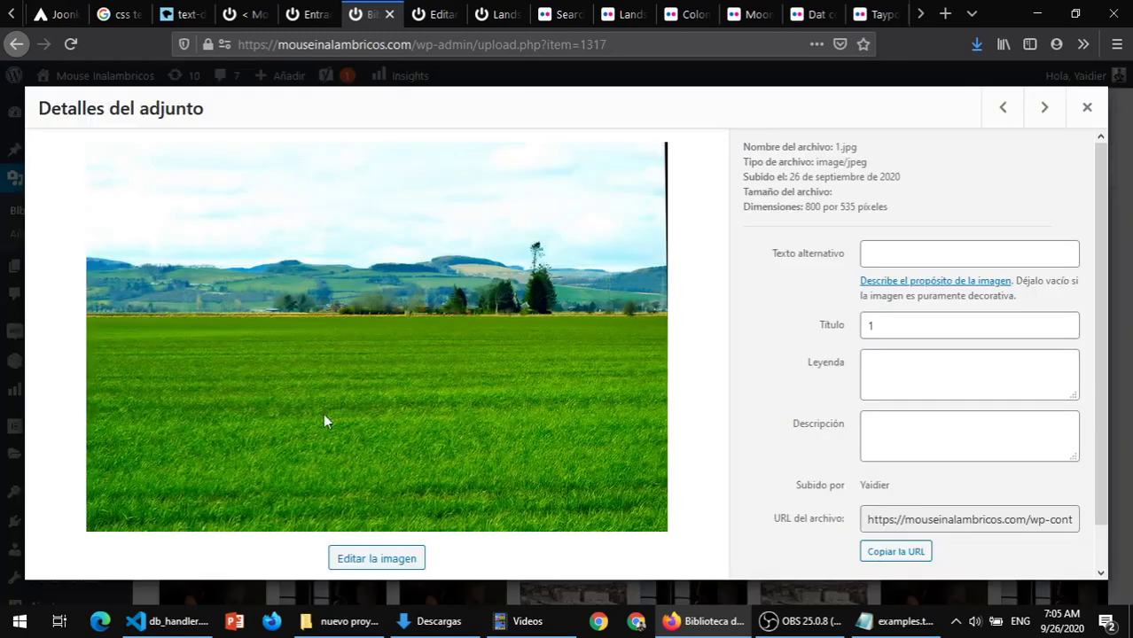
pyautogui.click(1089, 108)
pyautogui.click(1031, 267)
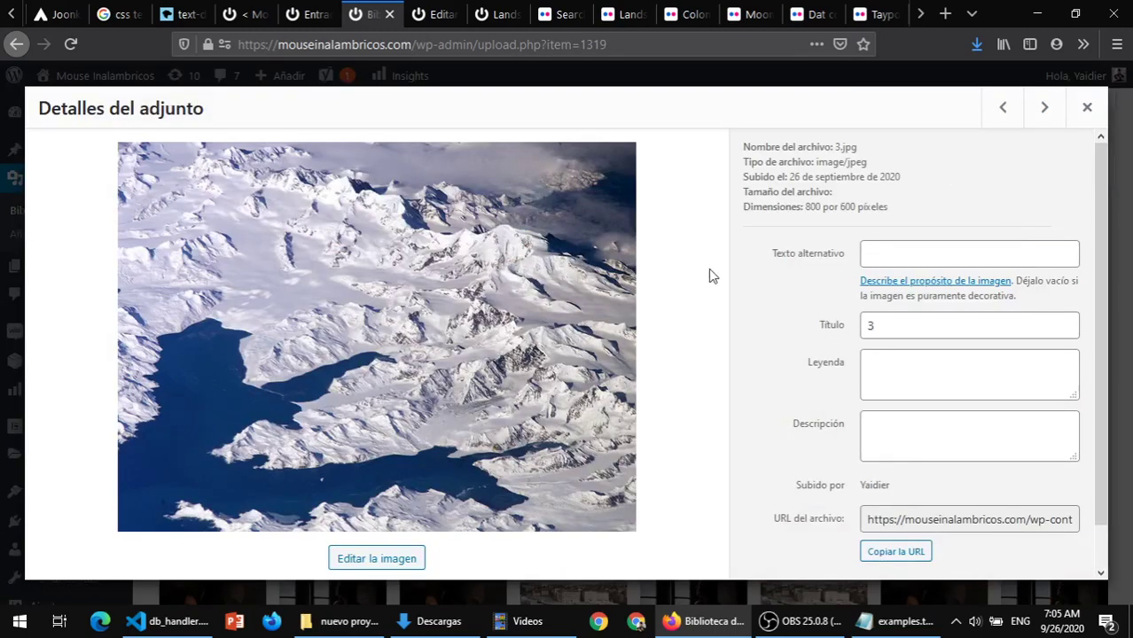
pyautogui.click(1087, 107)
pyautogui.click(917, 263)
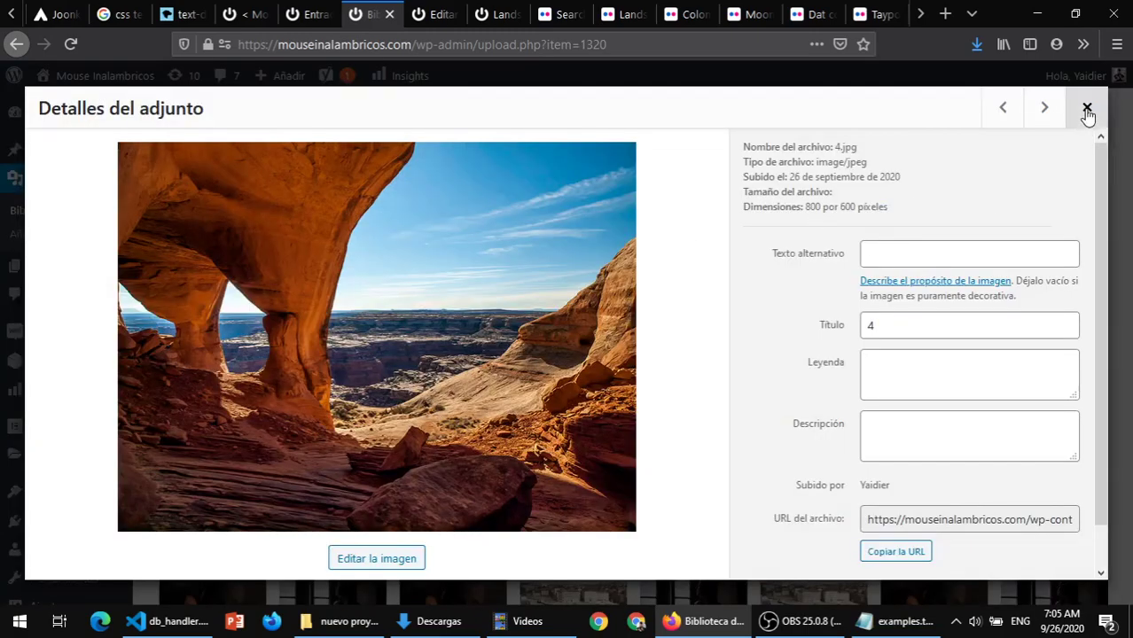
pyautogui.click(1087, 107)
pyautogui.click(795, 286)
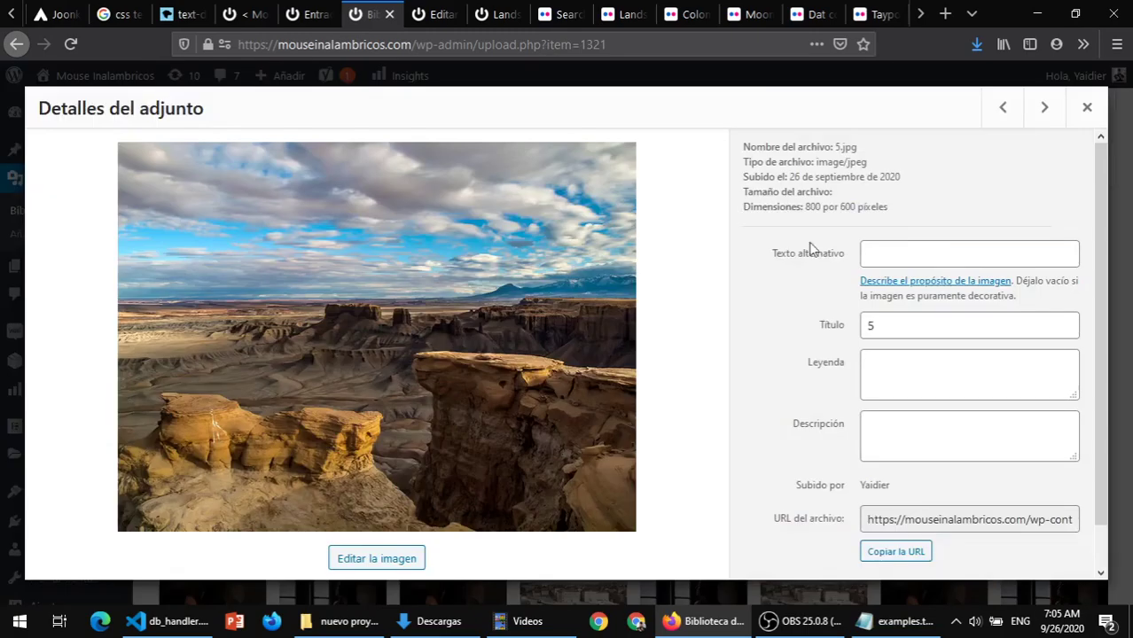
pyautogui.click(1086, 107)
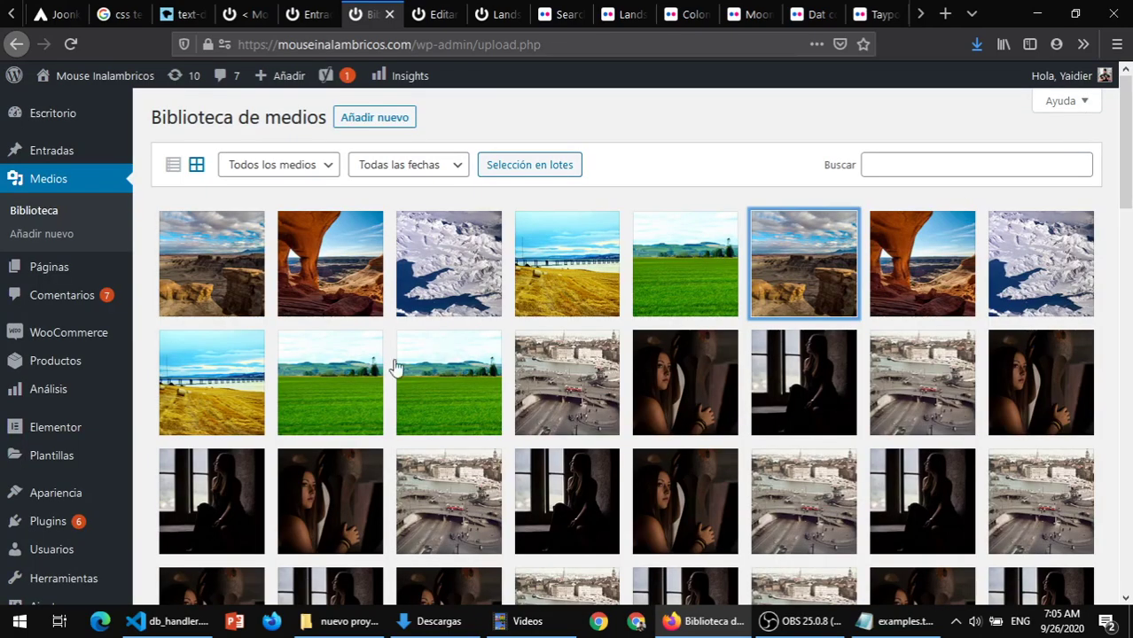
# - Return to the WN Flicker Images Downloader page and review the generated HTML code
pyautogui.scroll(-3, 531, 391)
pyautogui.scroll(3, 497, 392)
pyautogui.click(308, 14)
pyautogui.click(250, 15)
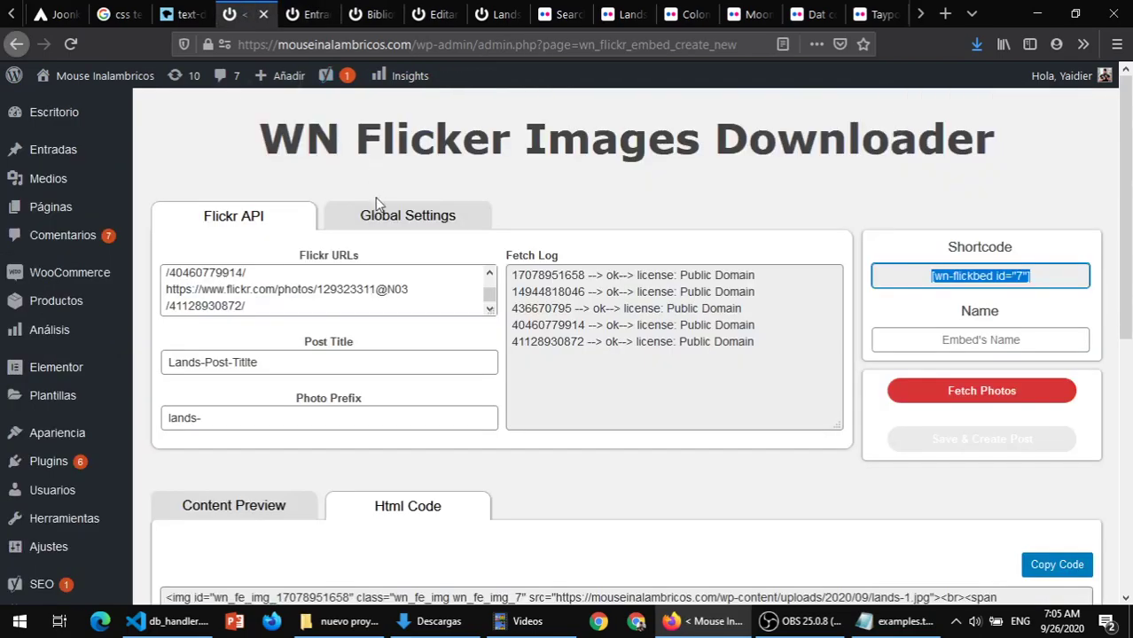
pyautogui.scroll(-5, 337, 468)
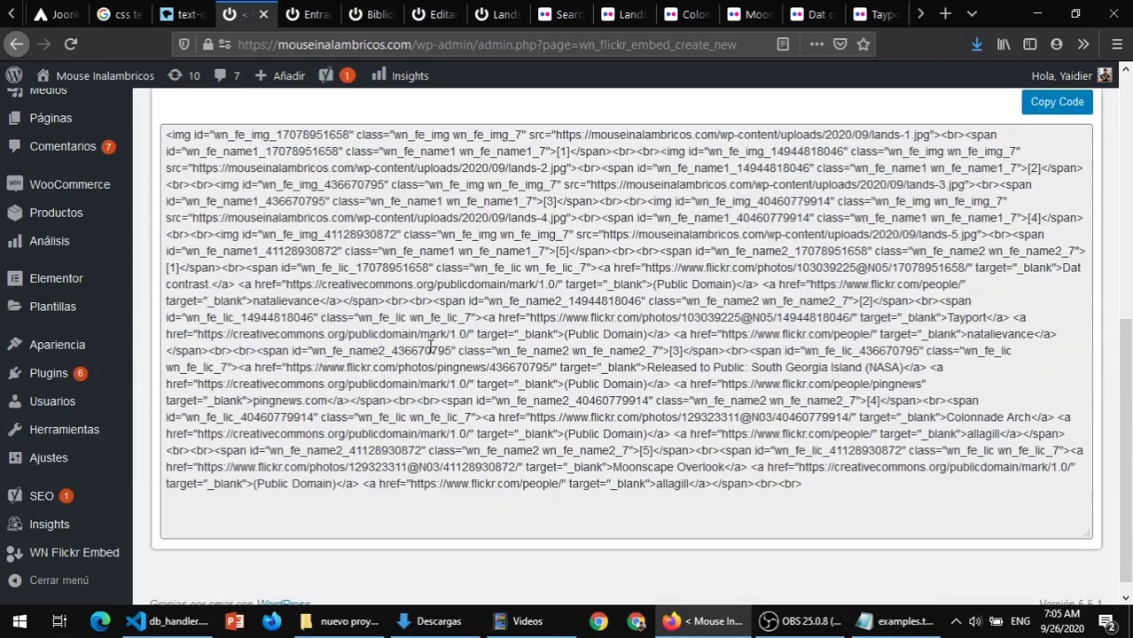
pyautogui.scroll(5, 430, 346)
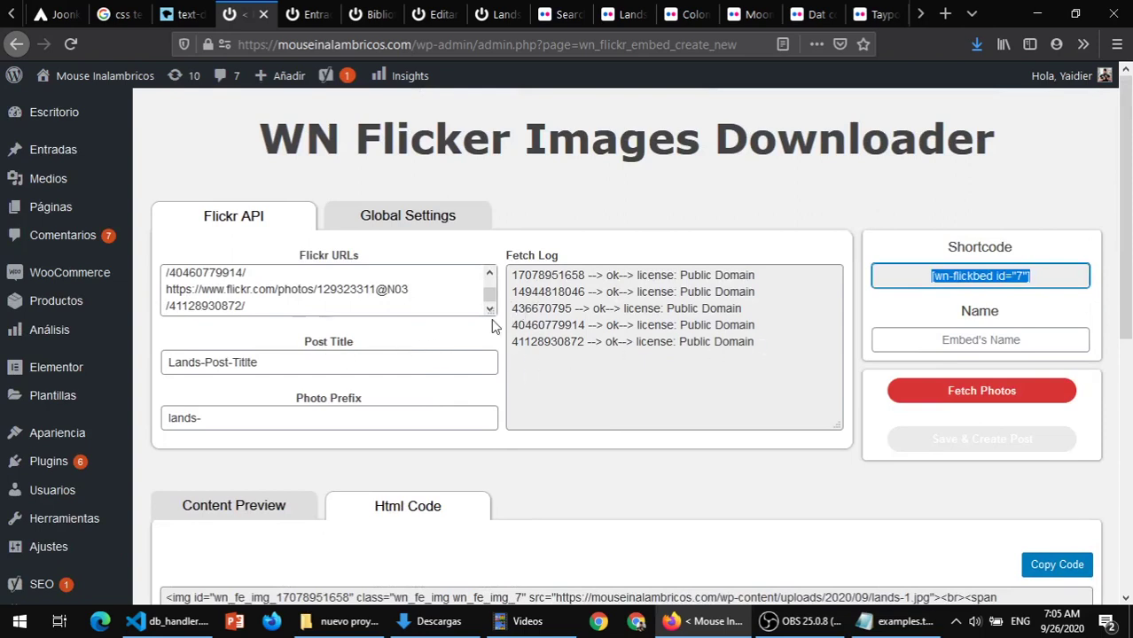
# - Enlarge the Flickr URLs box and go over the photo and license entries in the Fetch Log
pyautogui.moveTo(492, 312); pyautogui.dragTo(532, 402)
pyautogui.moveTo(791, 344); pyautogui.dragTo(472, 258)
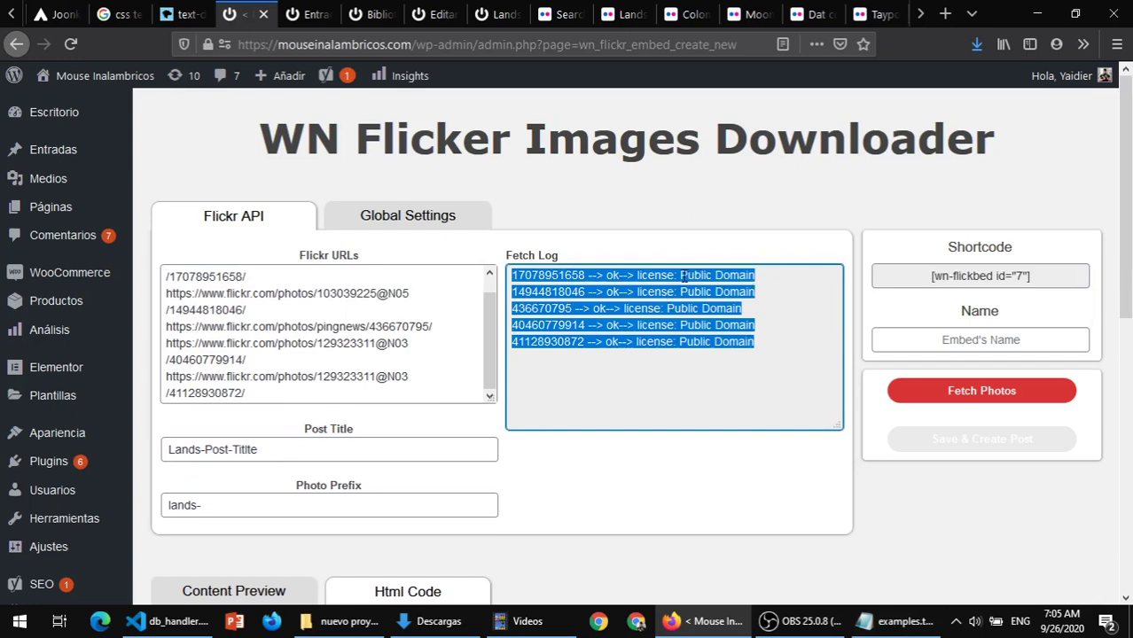
pyautogui.click(729, 277)
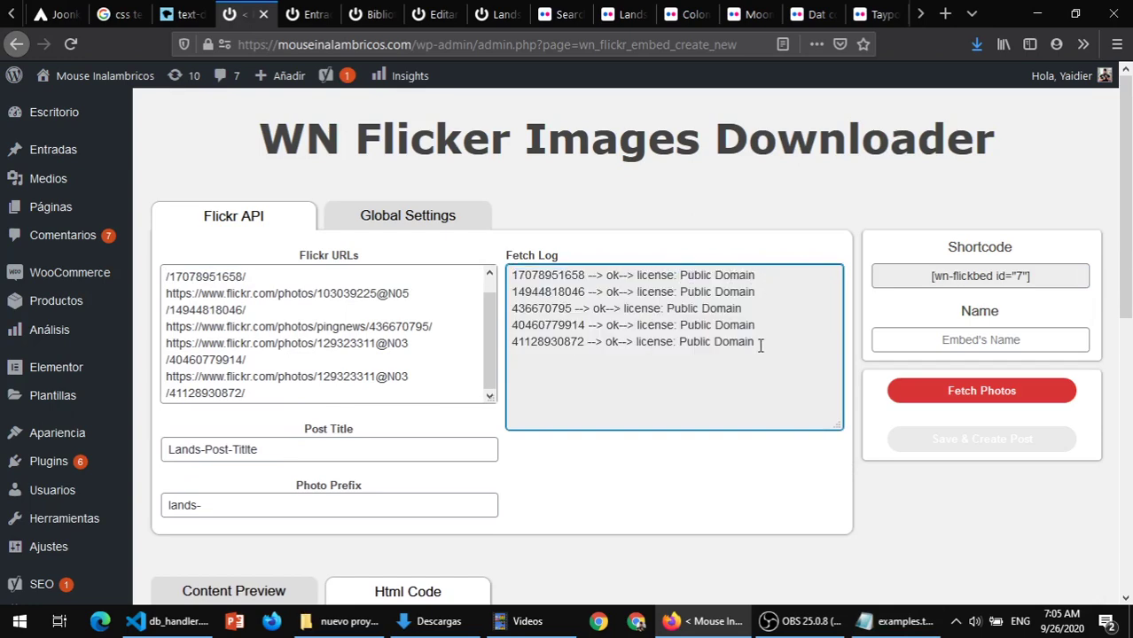
pyautogui.moveTo(759, 345); pyautogui.dragTo(491, 261)
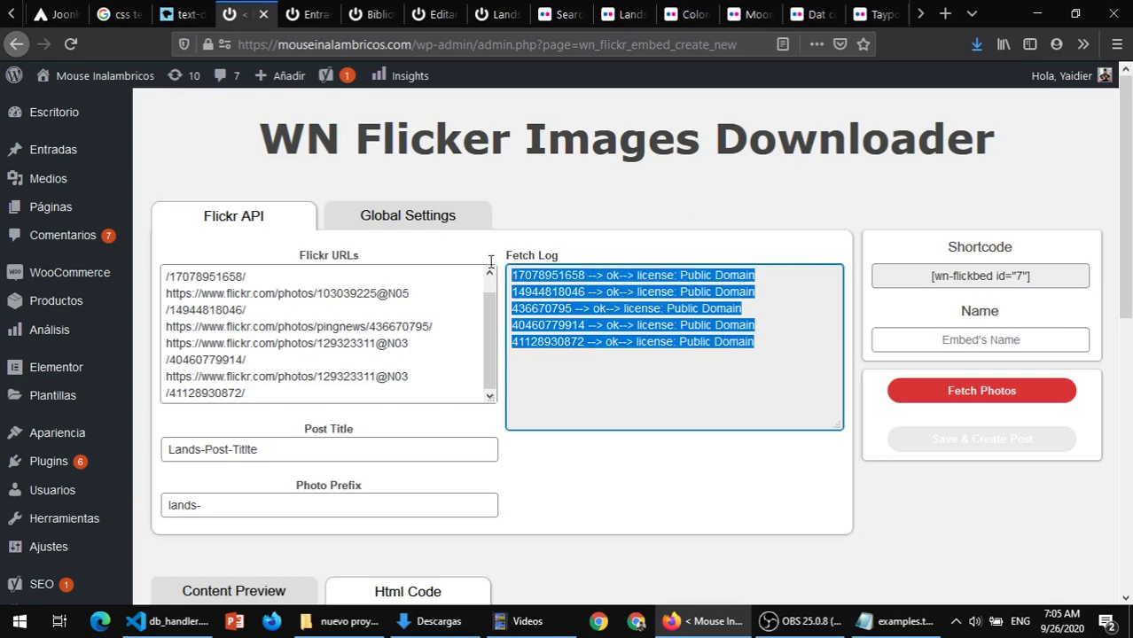
pyautogui.click(782, 344)
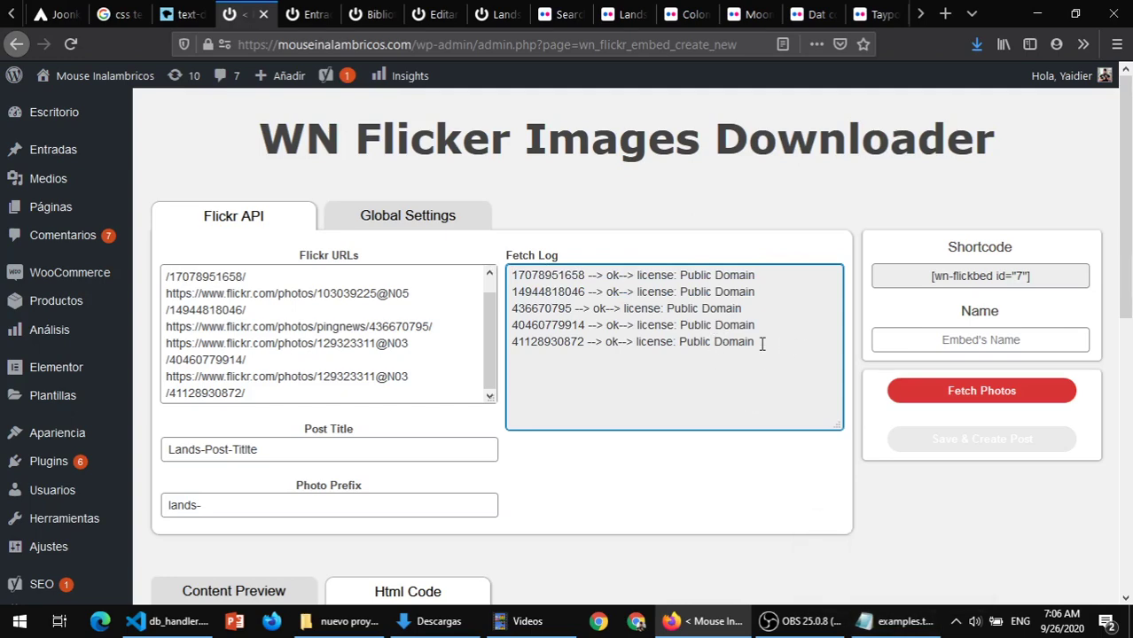
# - Glance at the plugin's Global Settings and go back to its Flickr API settings
pyautogui.click(901, 625)
pyautogui.click(902, 625)
pyautogui.click(433, 227)
pyautogui.click(232, 230)
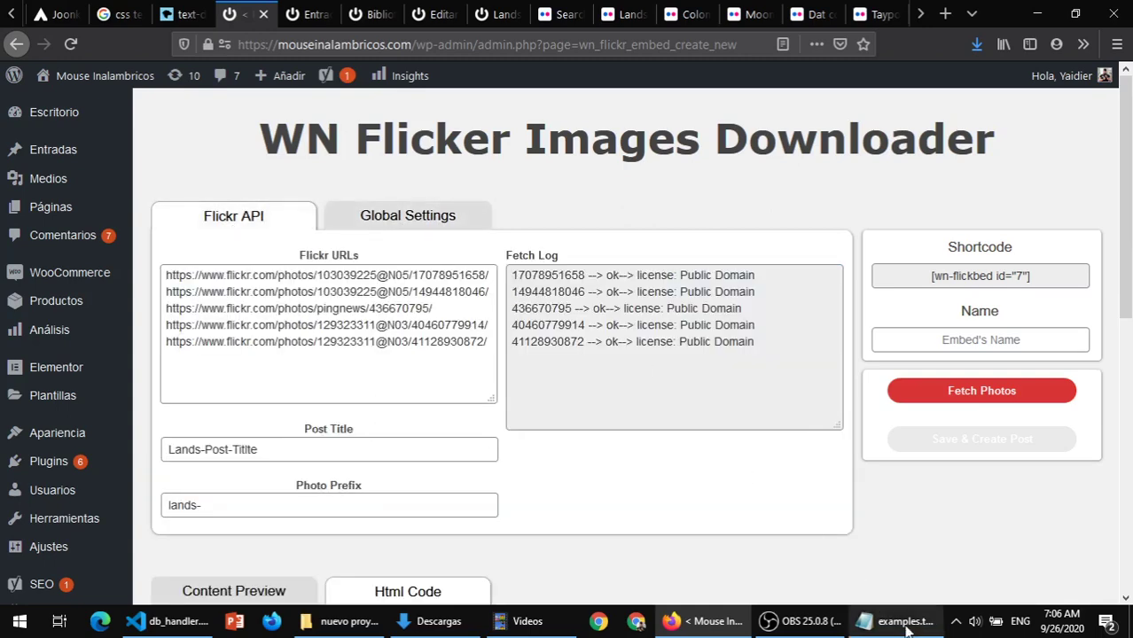
# - Look at the URLs in examples.txt, and check the license of the beach sunset photo on Flickr
pyautogui.click(887, 590)
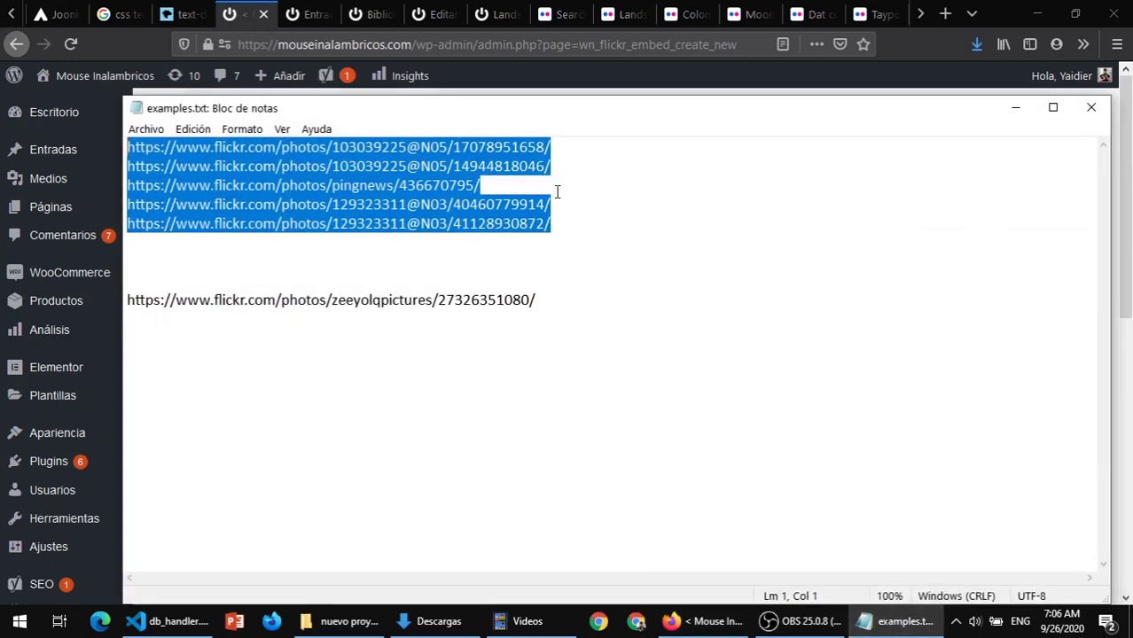
pyautogui.click(560, 14)
pyautogui.click(622, 18)
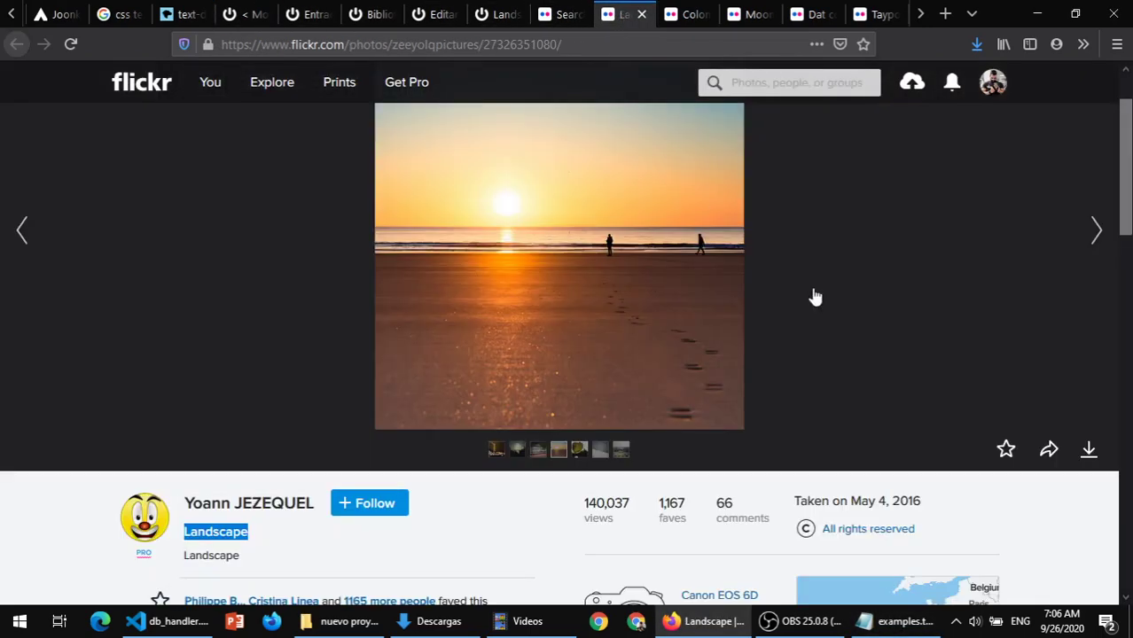
pyautogui.scroll(-3, 693, 340)
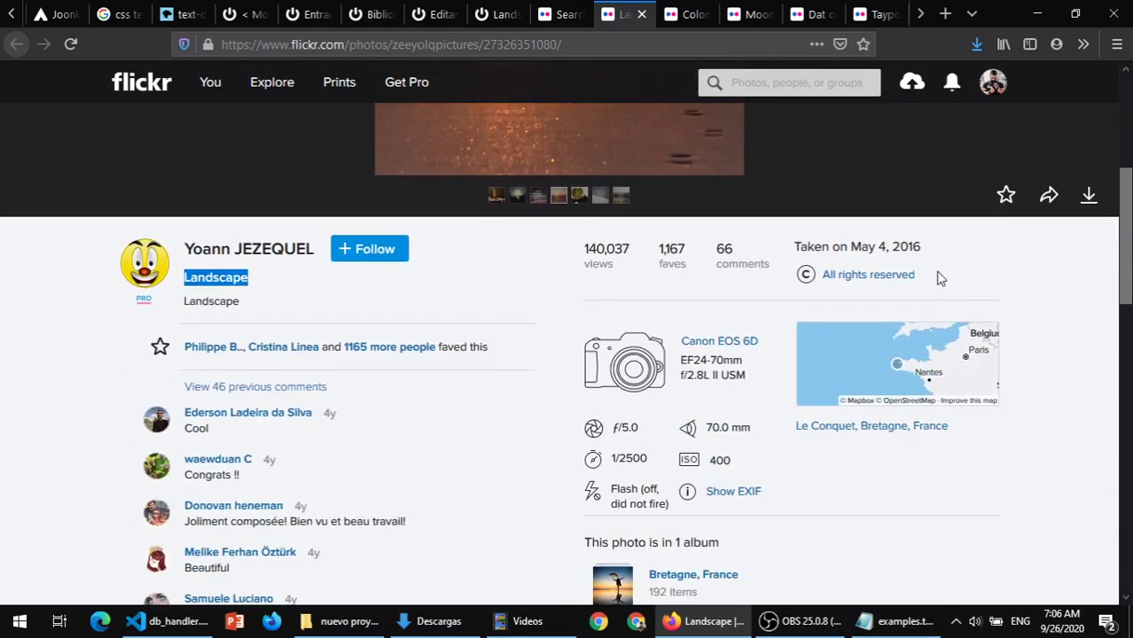
pyautogui.moveTo(936, 273); pyautogui.dragTo(815, 275)
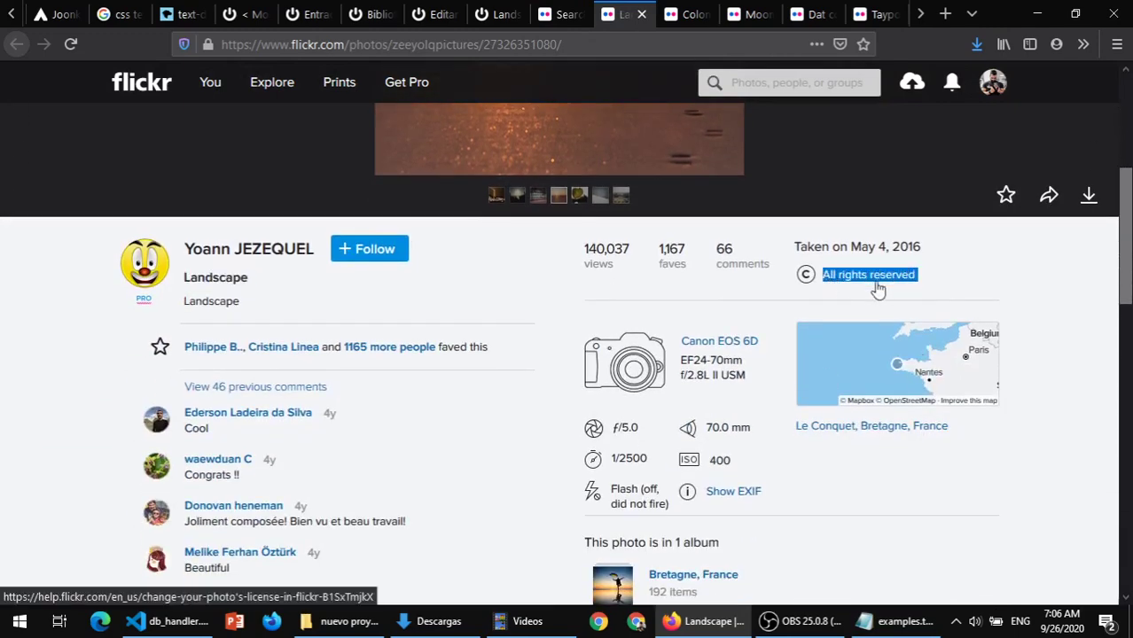
pyautogui.scroll(2, 915, 298)
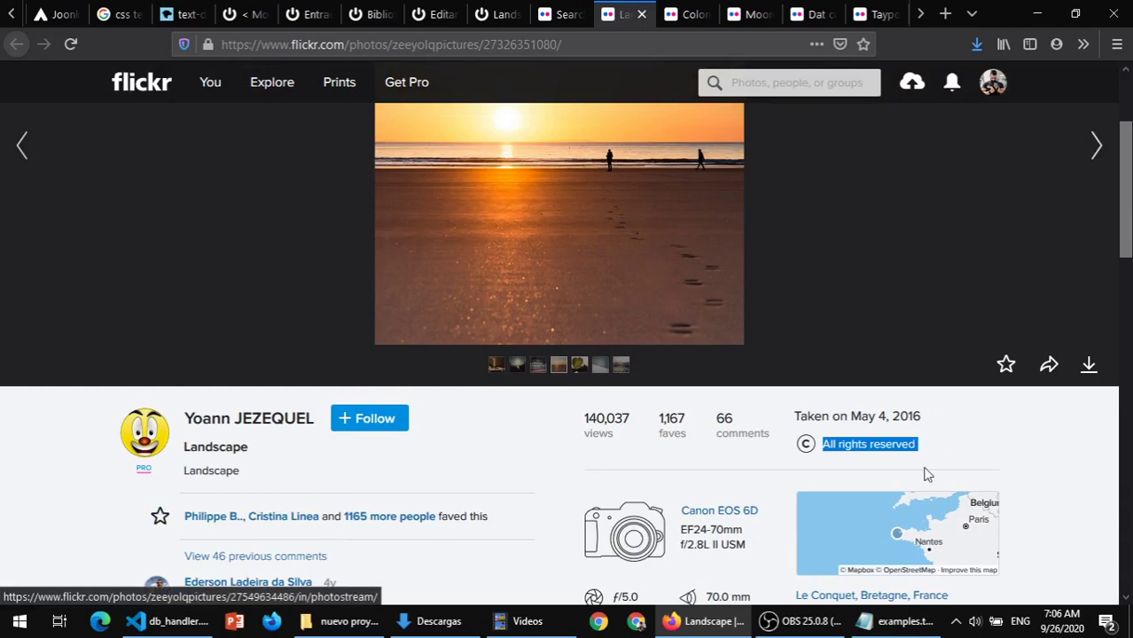
# - Select all the Flickr photo URLs in examples.txt, including the separate sunset photo, and return to the WN Flicker Images Downloader page
pyautogui.click(896, 620)
pyautogui.click(567, 304)
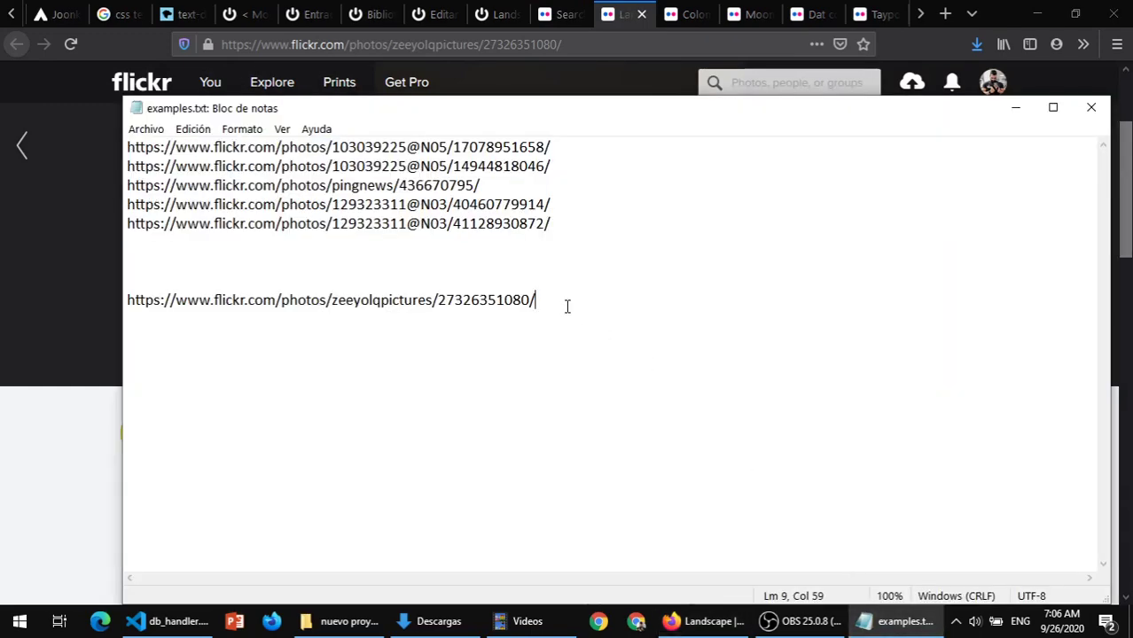
pyautogui.moveTo(567, 304); pyautogui.dragTo(126, 301)
pyautogui.moveTo(100, 228); pyautogui.dragTo(97, 88)
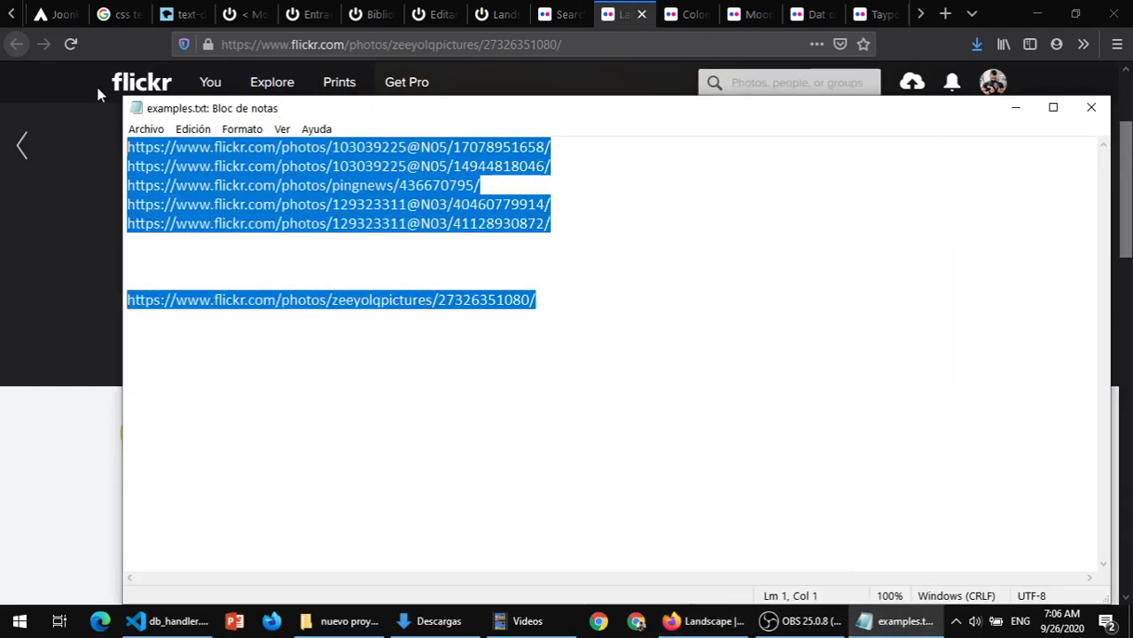
pyautogui.click(1017, 111)
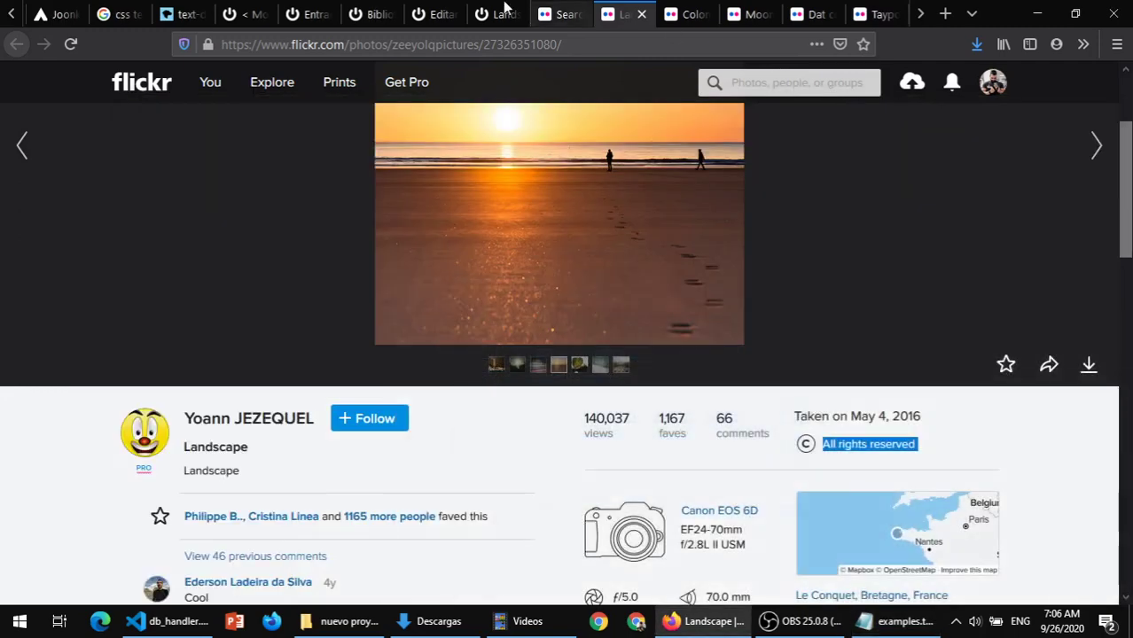
pyautogui.click(241, 14)
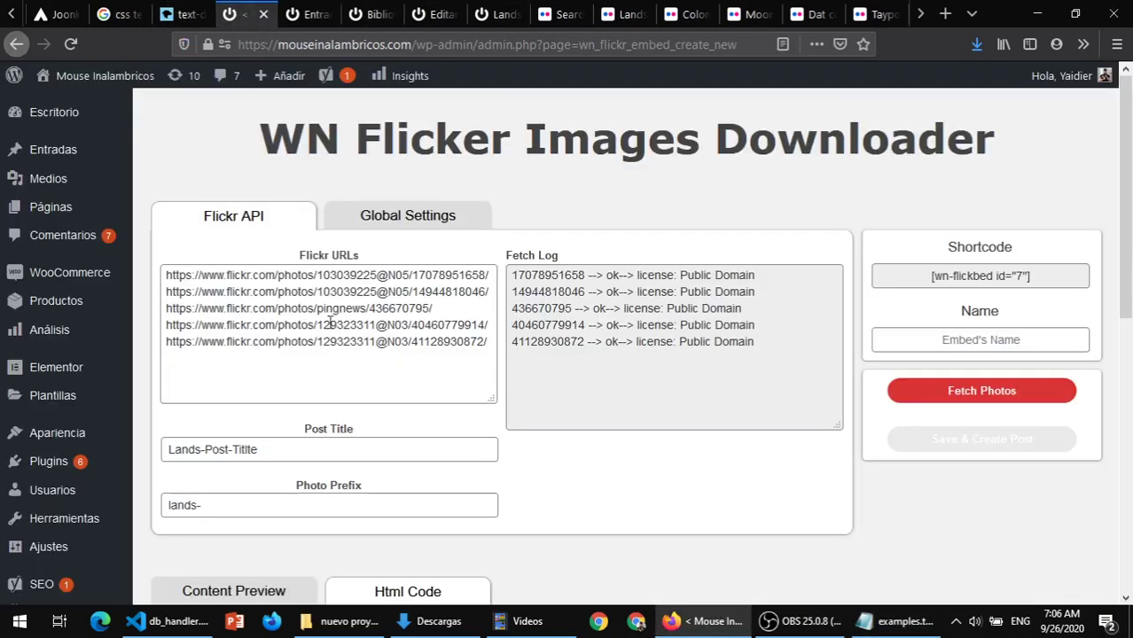
# - Replace the contents of the Flickr URLs box with the copied list, including the separate sunset photo, and fetch the photos
pyautogui.moveTo(495, 343); pyautogui.dragTo(139, 246)
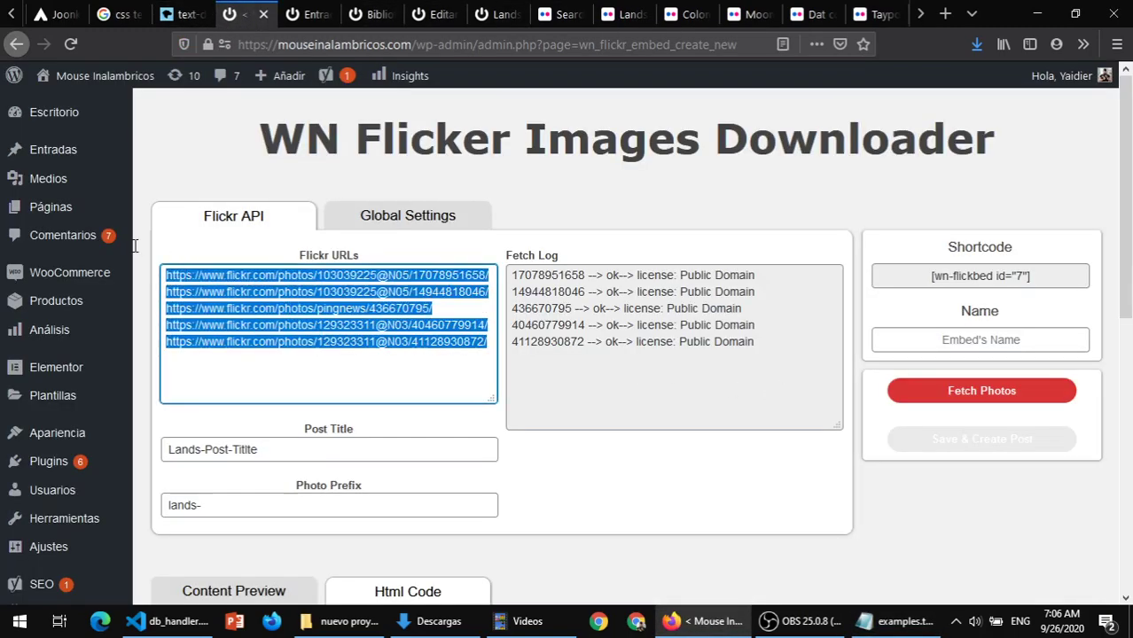
pyautogui.hotkey('ctrl', 'v')
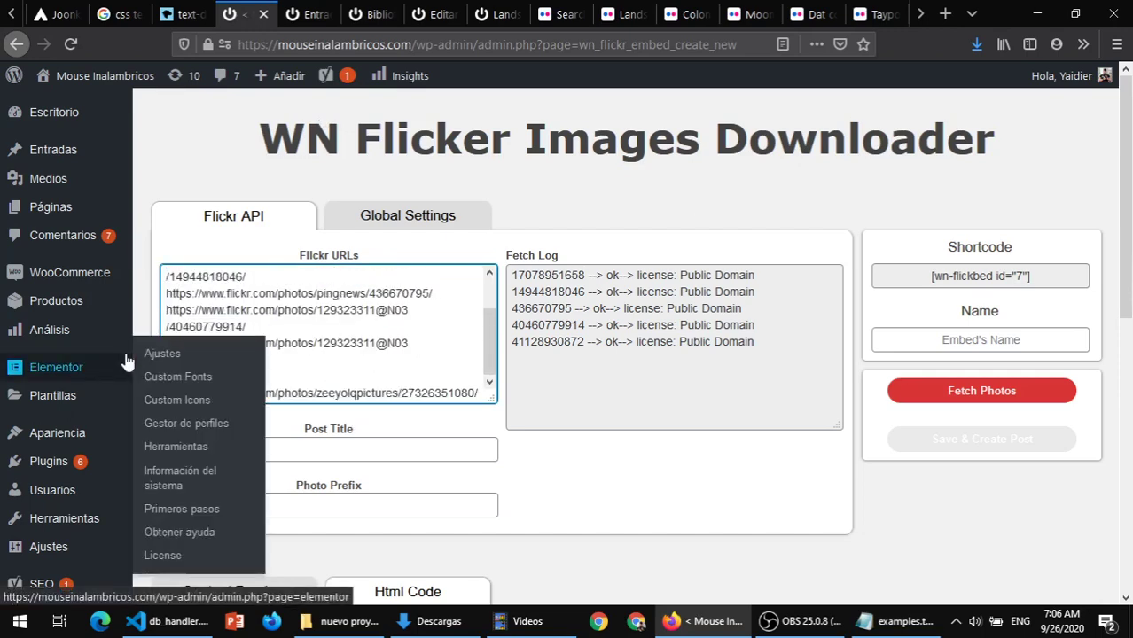
pyautogui.click(424, 356)
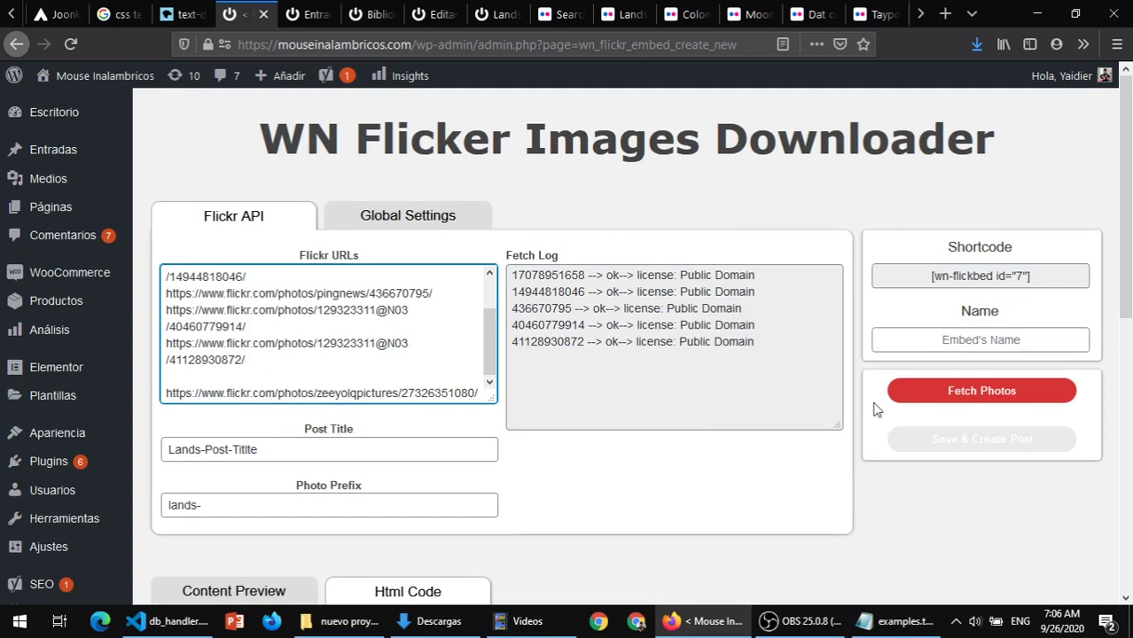
pyautogui.click(892, 390)
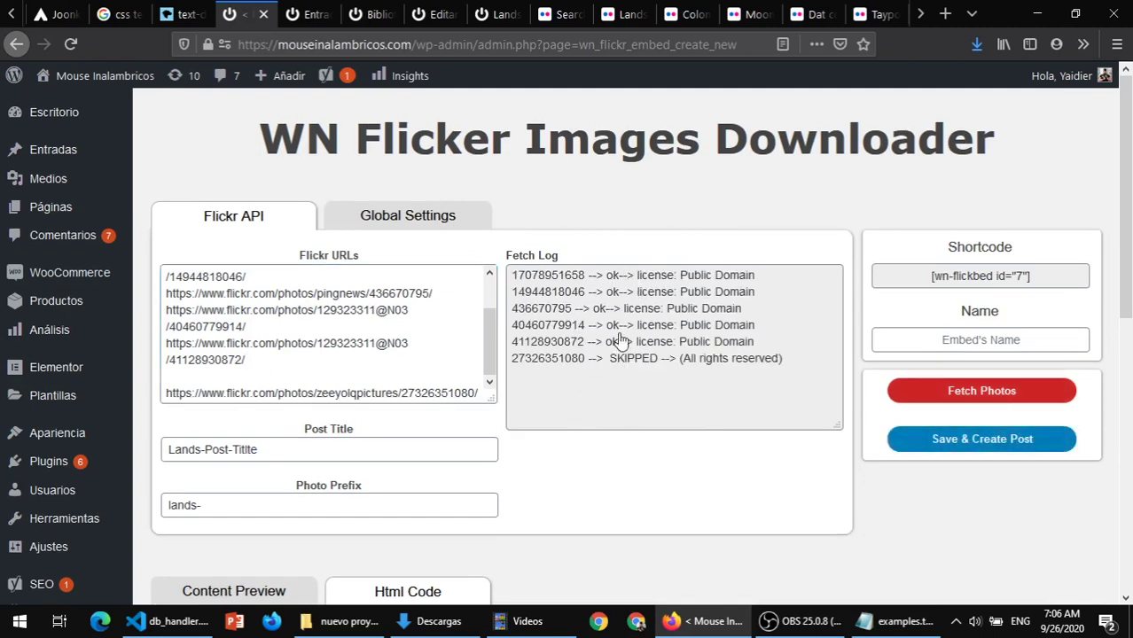
pyautogui.doubleClick(525, 363)
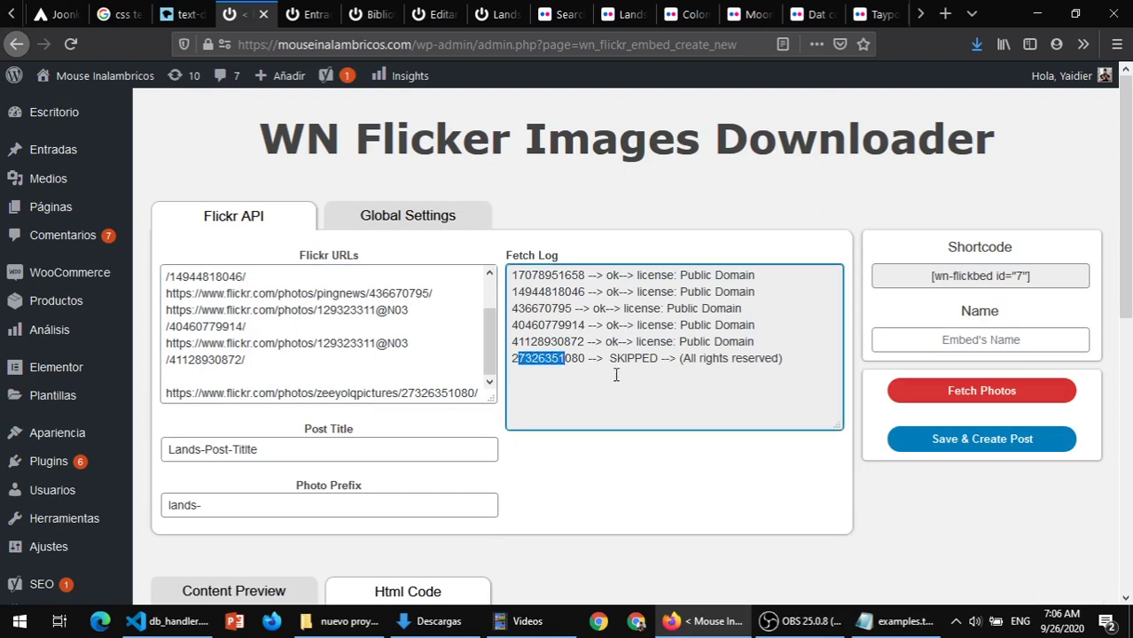
pyautogui.doubleClick(626, 357)
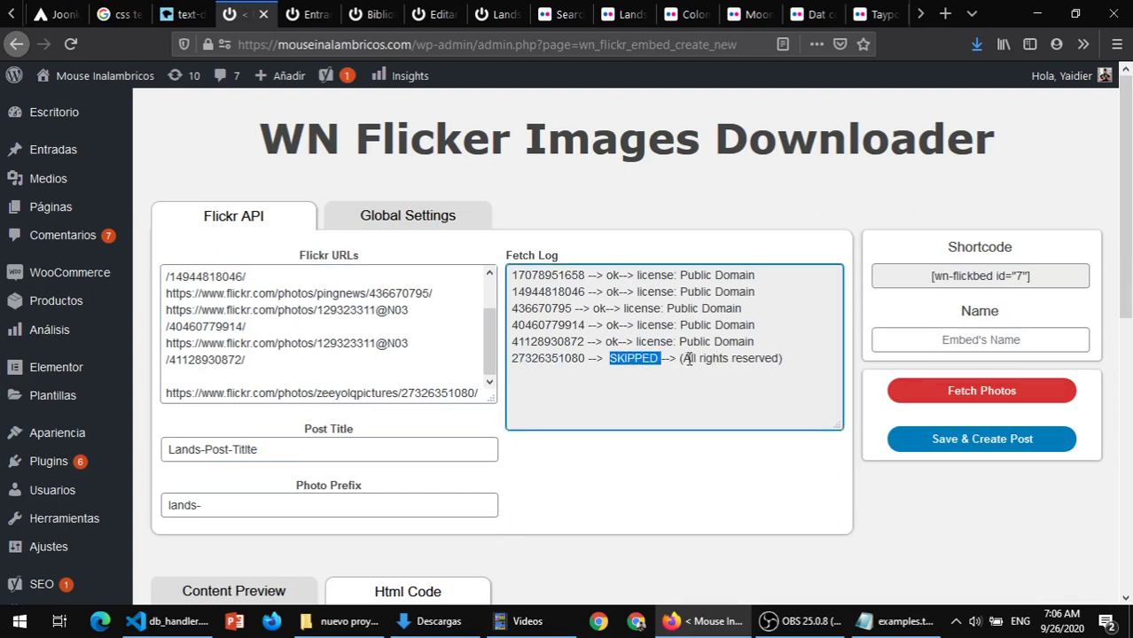
pyautogui.click(777, 361)
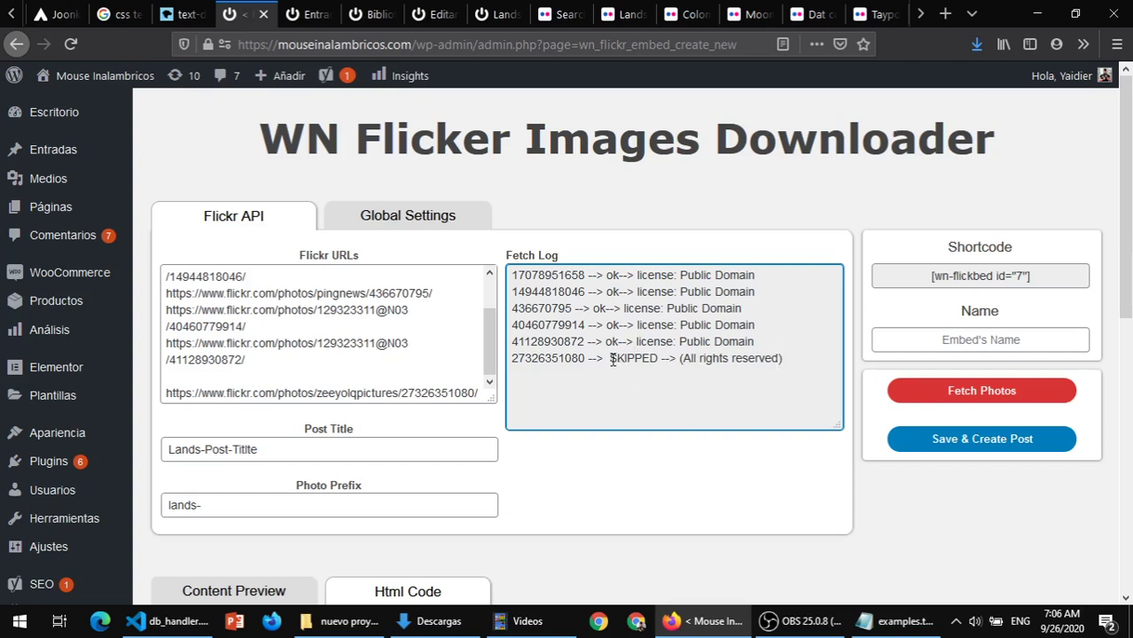
pyautogui.moveTo(611, 359); pyautogui.dragTo(659, 359)
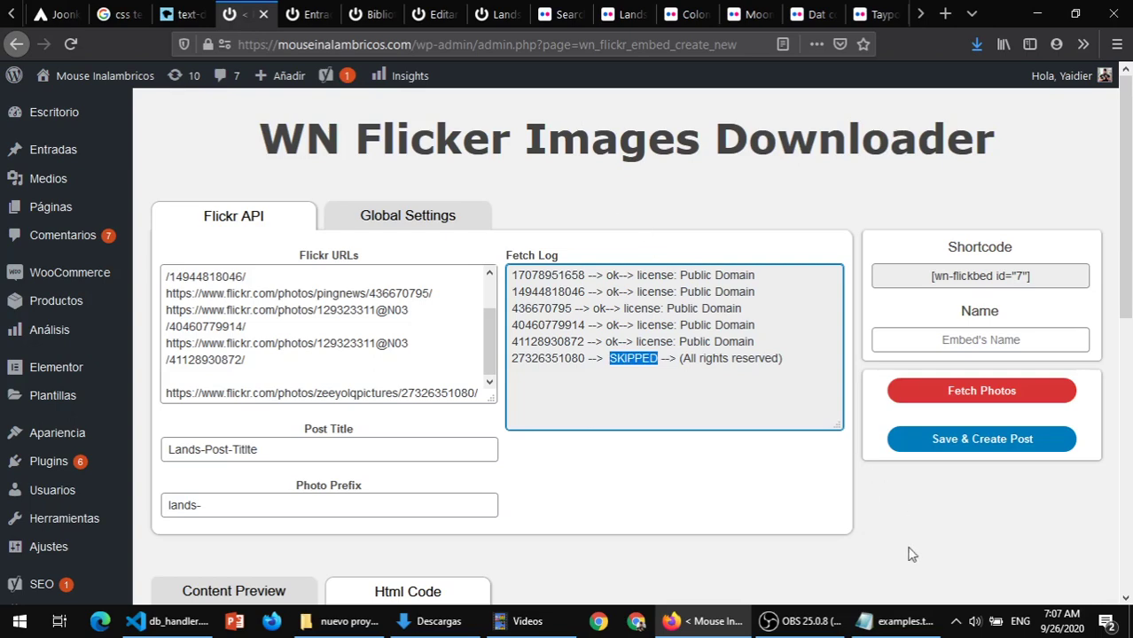
pyautogui.click(898, 622)
pyautogui.click(882, 621)
pyautogui.moveTo(785, 358); pyautogui.dragTo(680, 359)
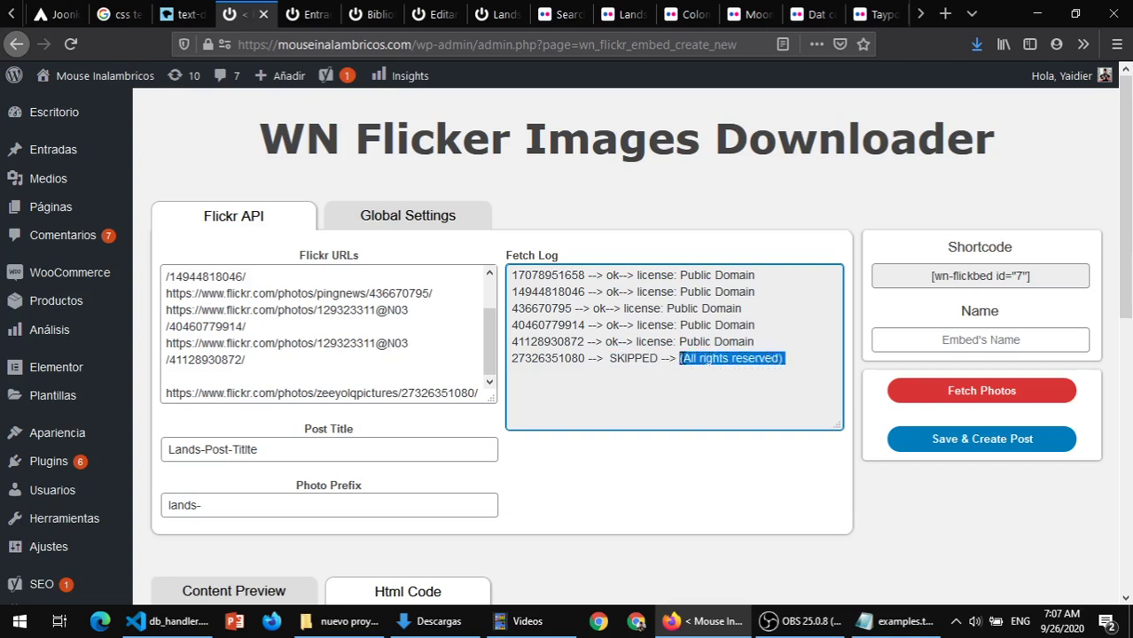
pyautogui.doubleClick(637, 358)
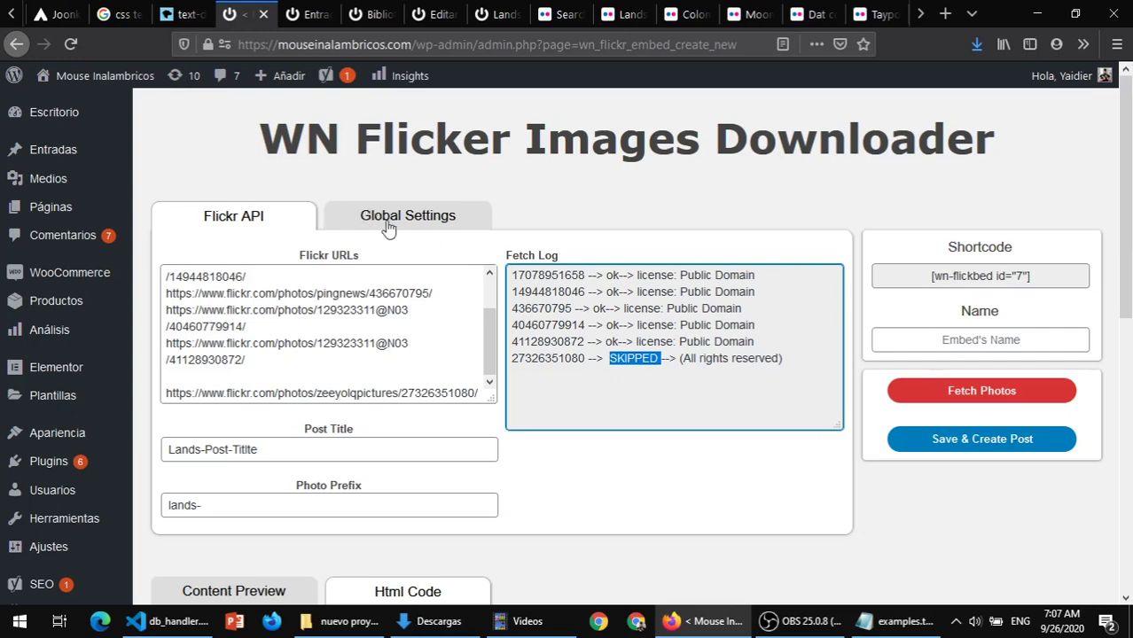
pyautogui.click(648, 359)
pyautogui.doubleClick(648, 358)
pyautogui.scroll(-4, 622, 317)
pyautogui.scroll(4, 623, 317)
pyautogui.doubleClick(634, 358)
# - Look over the plugin's Global Settings, return to the Flickr API settings, and reread the status and license note of the last Fetch Log entry
pyautogui.click(405, 219)
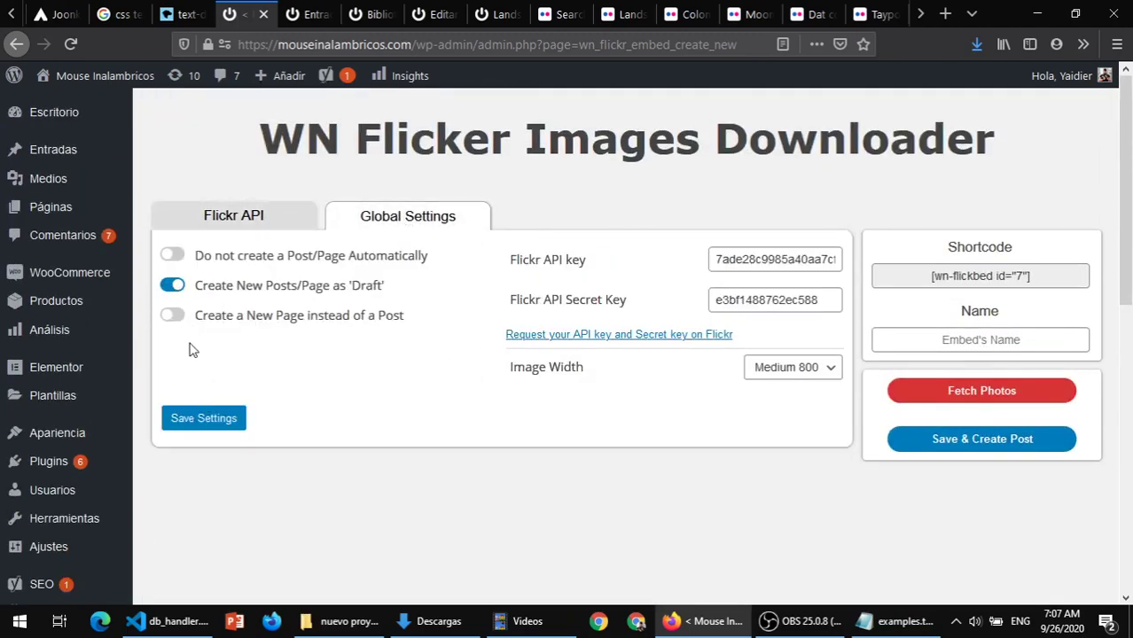
pyautogui.click(234, 218)
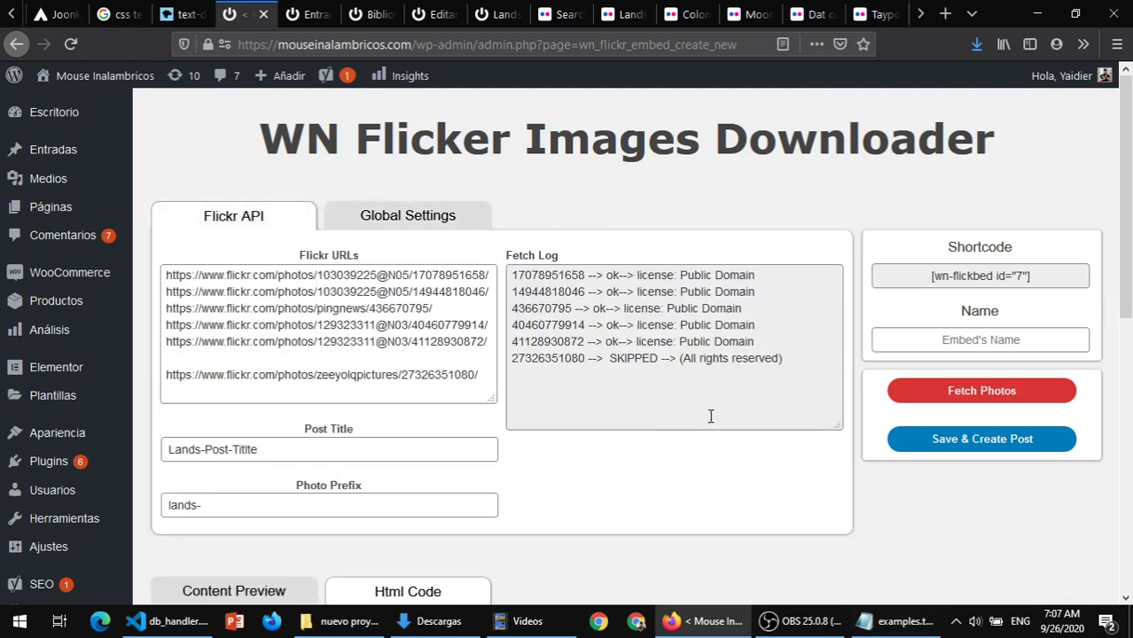
pyautogui.moveTo(684, 358); pyautogui.dragTo(743, 358)
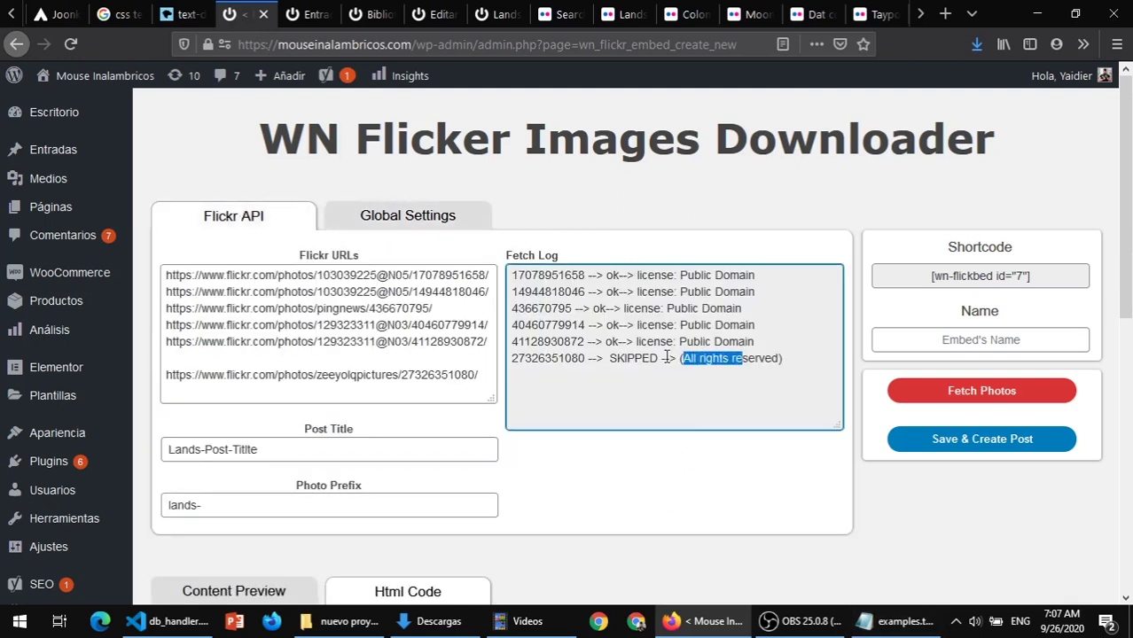
pyautogui.moveTo(606, 343); pyautogui.dragTo(781, 359)
pyautogui.doubleClick(625, 359)
pyautogui.doubleClick(631, 357)
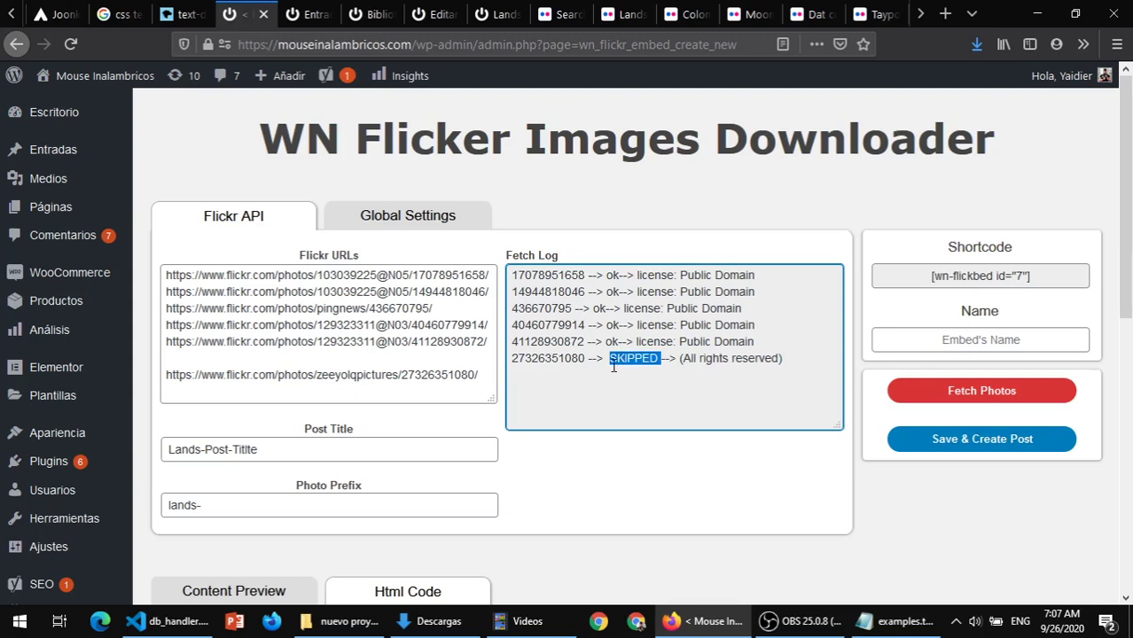
pyautogui.click(416, 218)
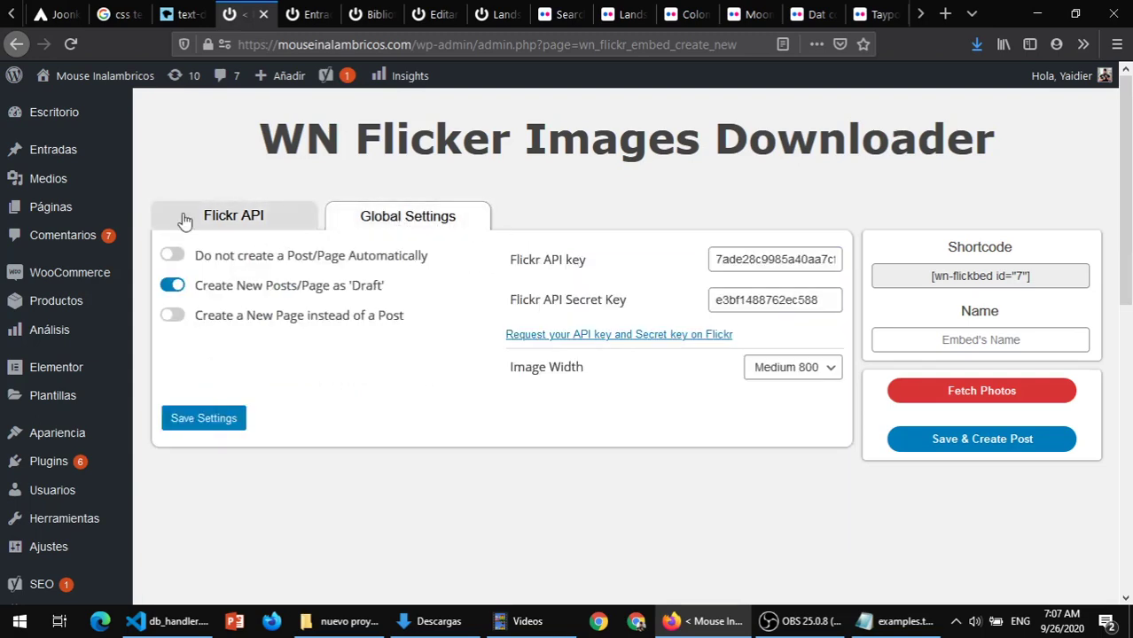
pyautogui.click(199, 220)
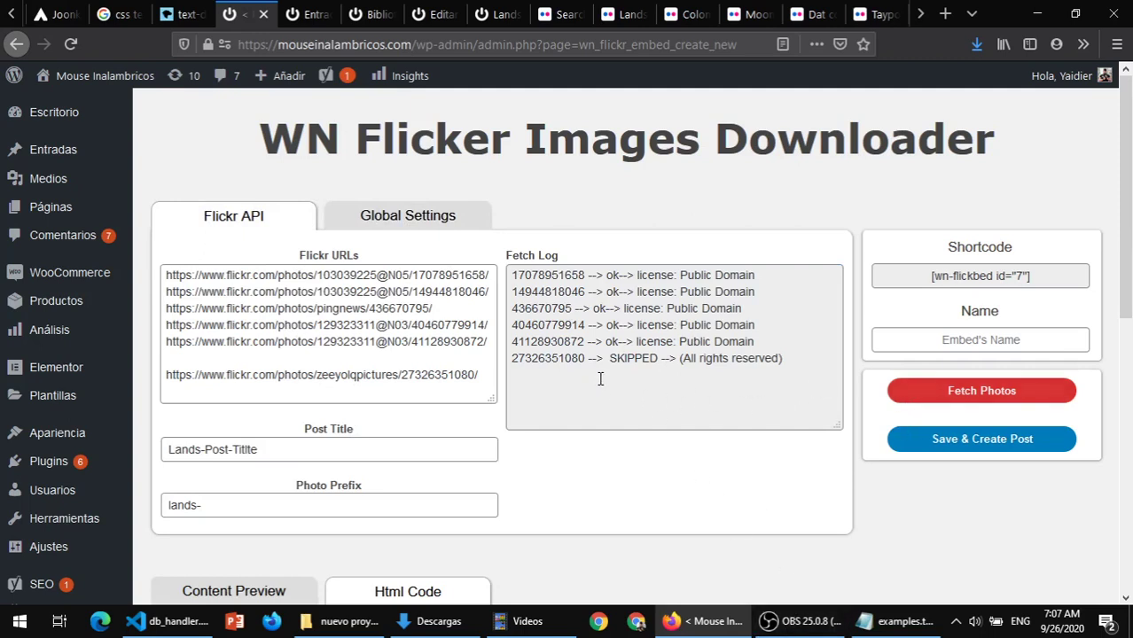
pyautogui.moveTo(779, 628)
pyautogui.moveTo(817, 631)
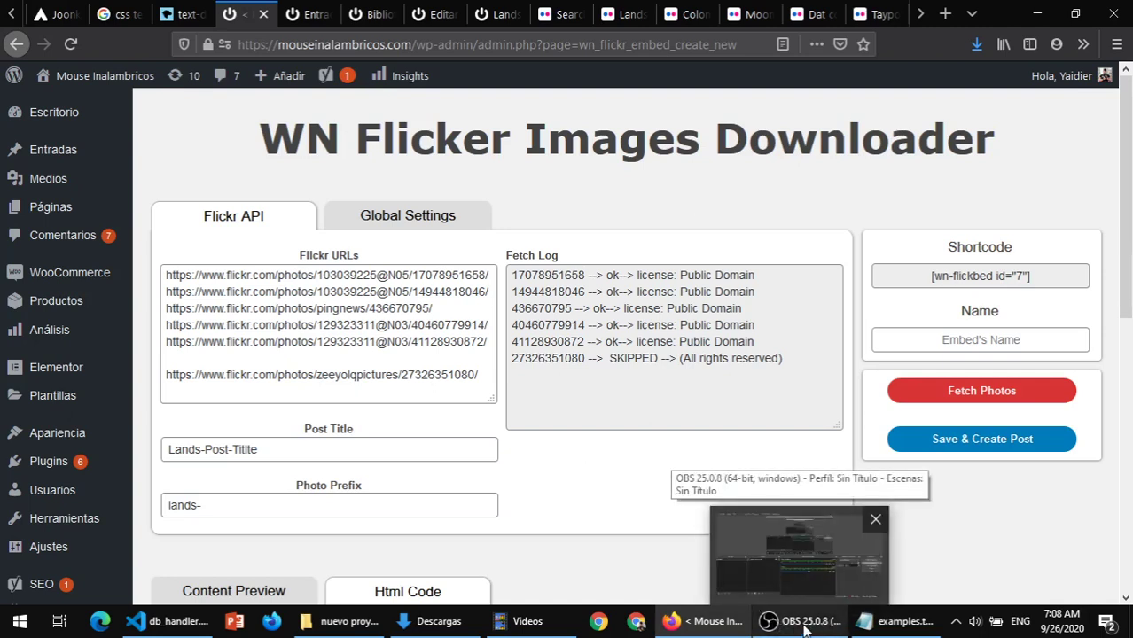
pyautogui.click(806, 625)
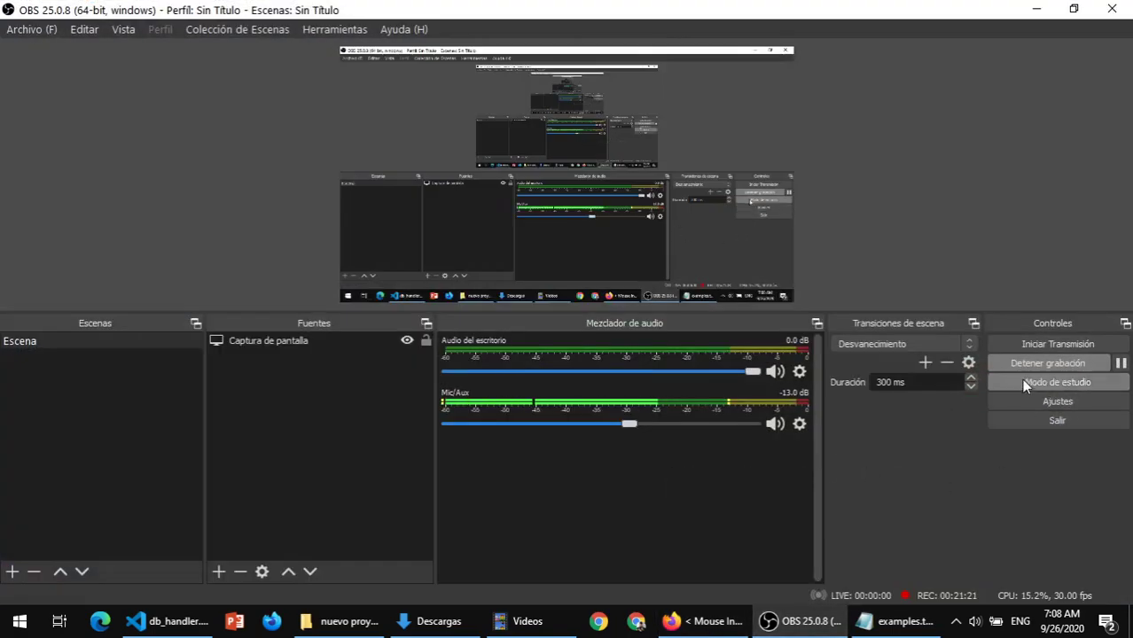